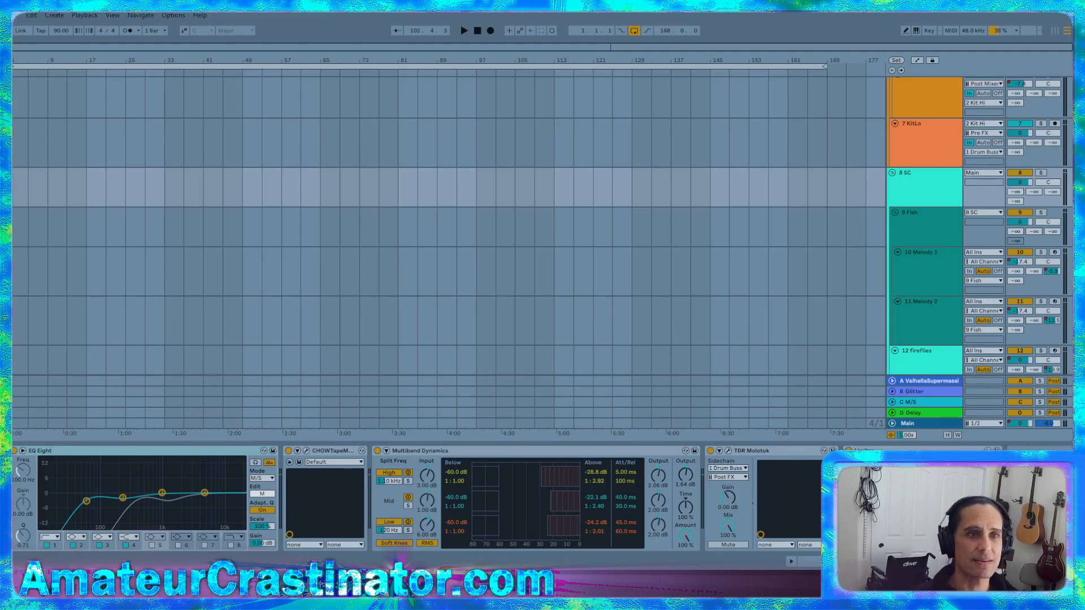
Select the Kit Hi group track and return the playhead to the start of the arrangement
key(Up)
key(Up)
key(Up)
key(Up)
key(Up)
key(Up)
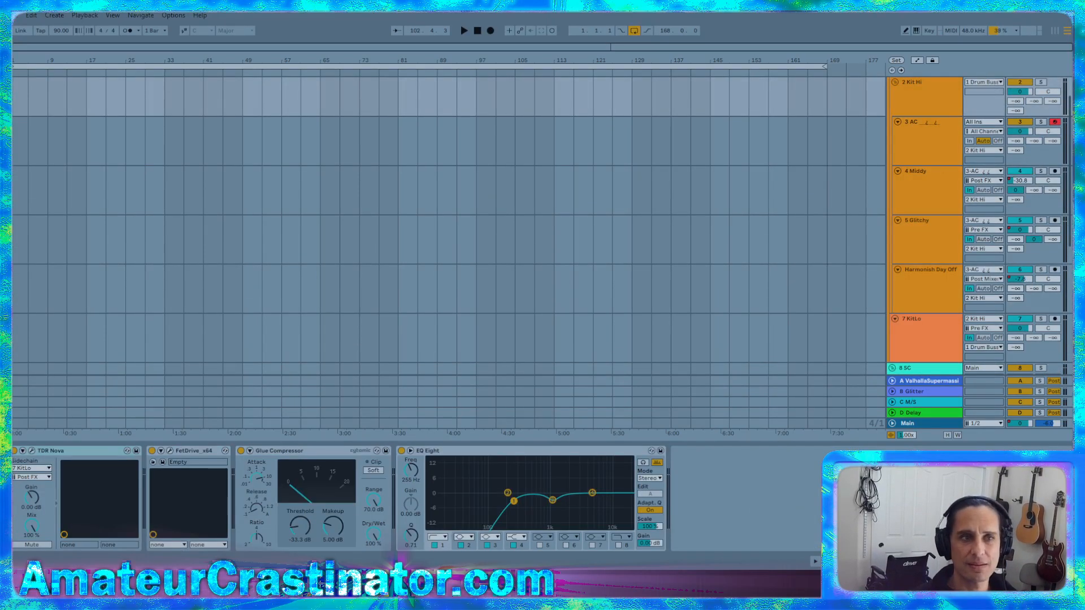
key(Home)
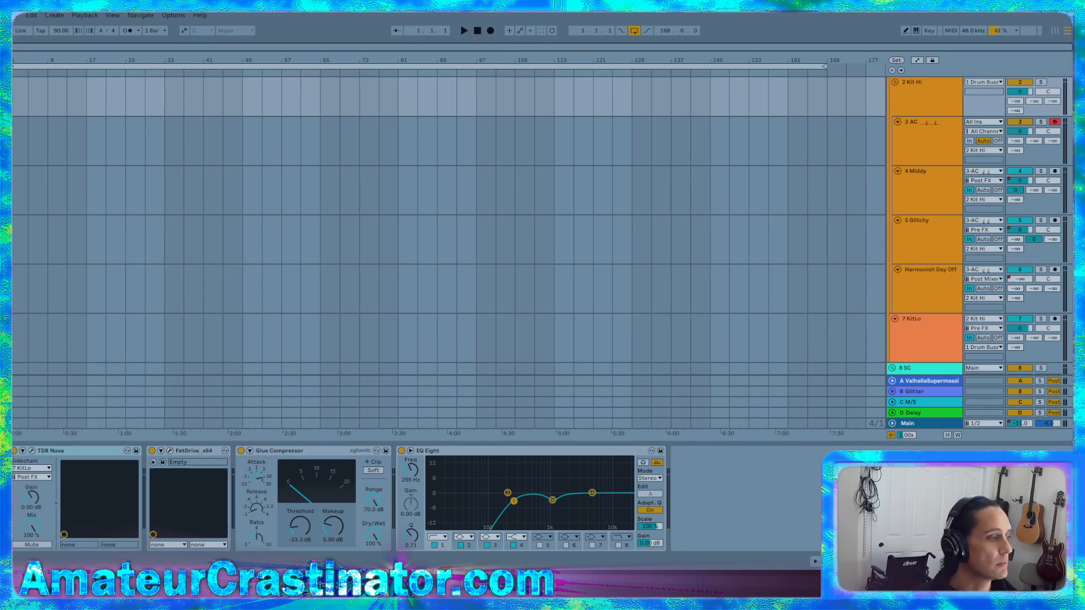
Show the Main track's effect chain, check the Ozone 10 device, and play the arrangement from the start
click(908, 424)
click(36, 451)
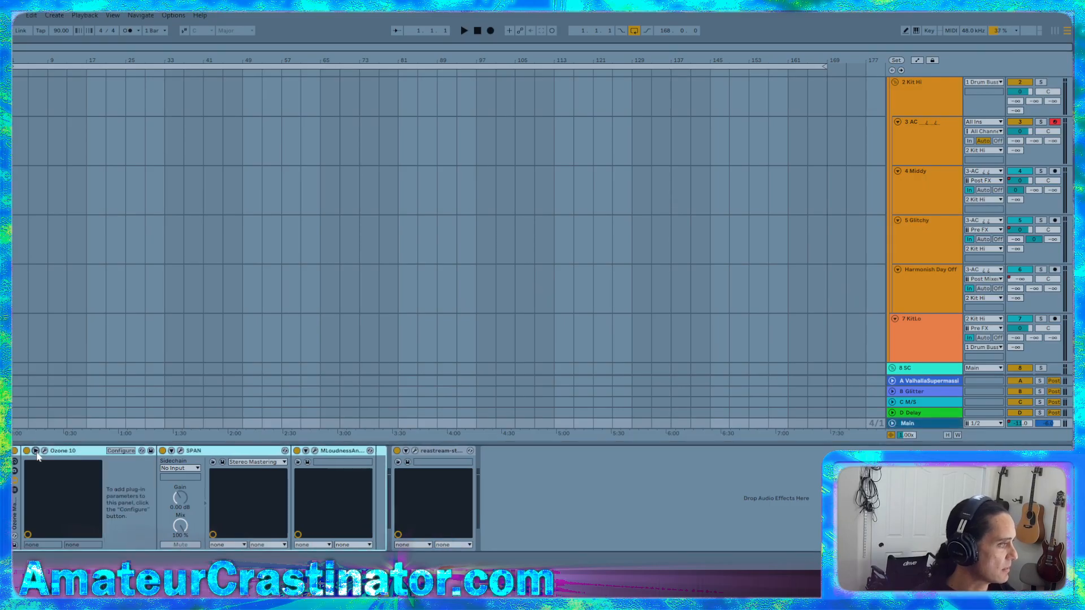
click(36, 451)
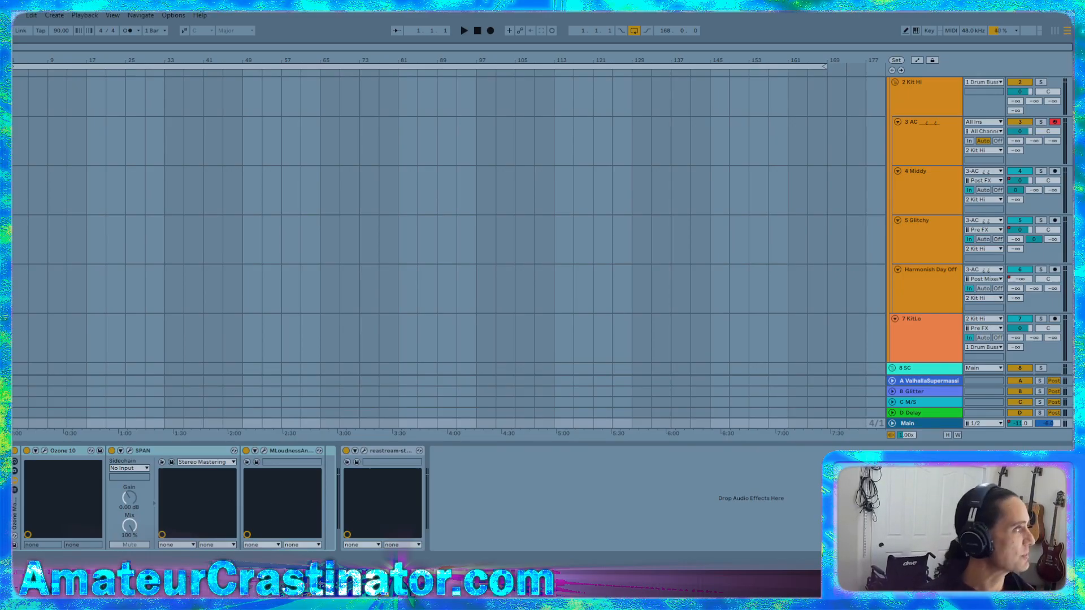
key(alt+Tab)
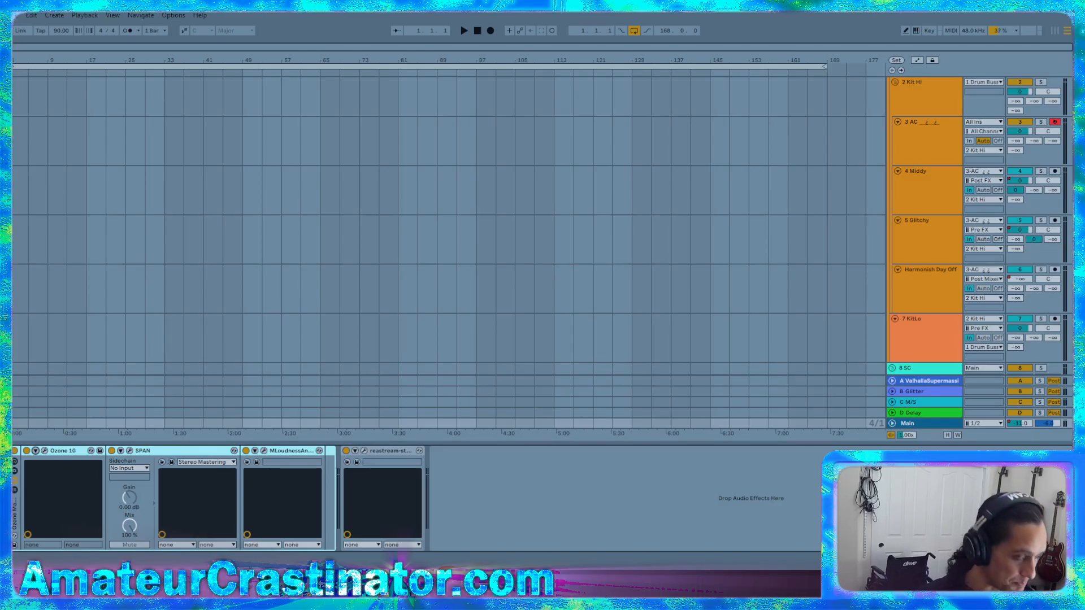
key(space)
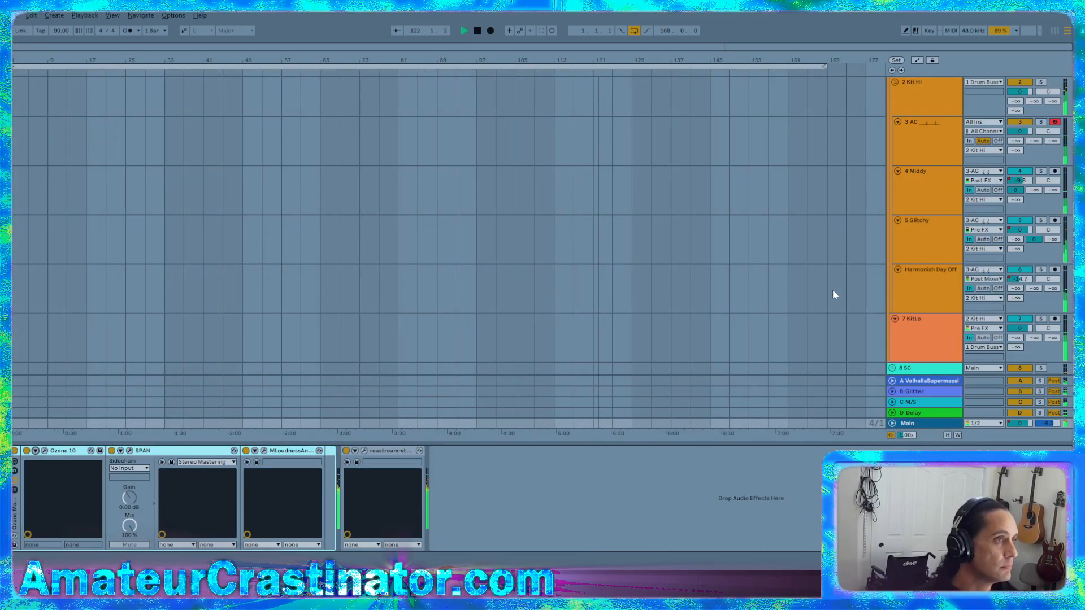
Follow the closing section of the song in a closer timeline view and stop playback around bar 168
scroll(851, 286, up, 3)
scroll(851, 286, right, 2)
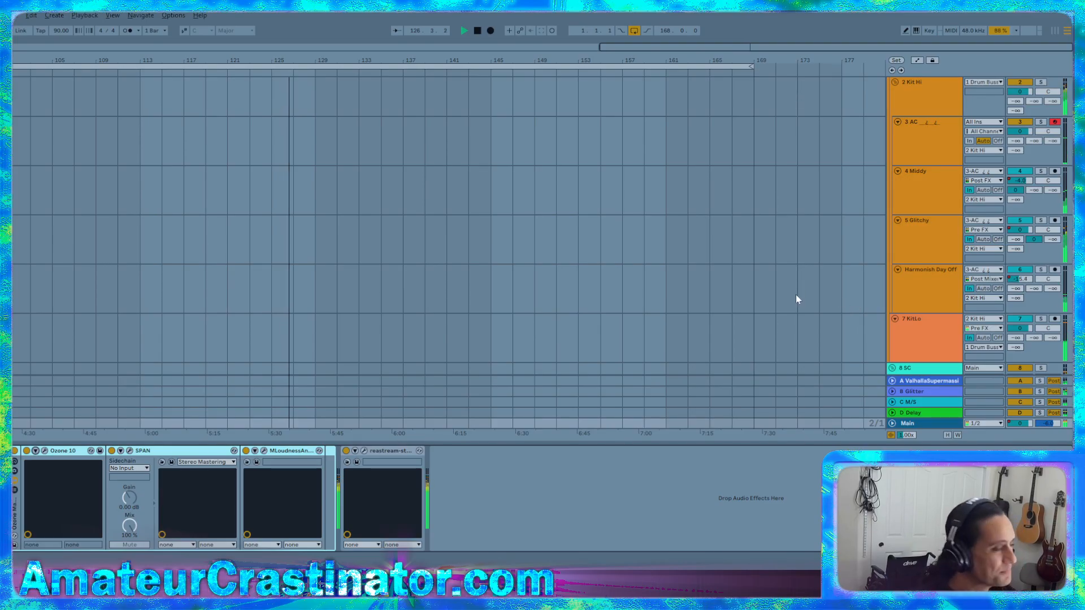
scroll(848, 313, up, 2)
scroll(899, 303, down, 5)
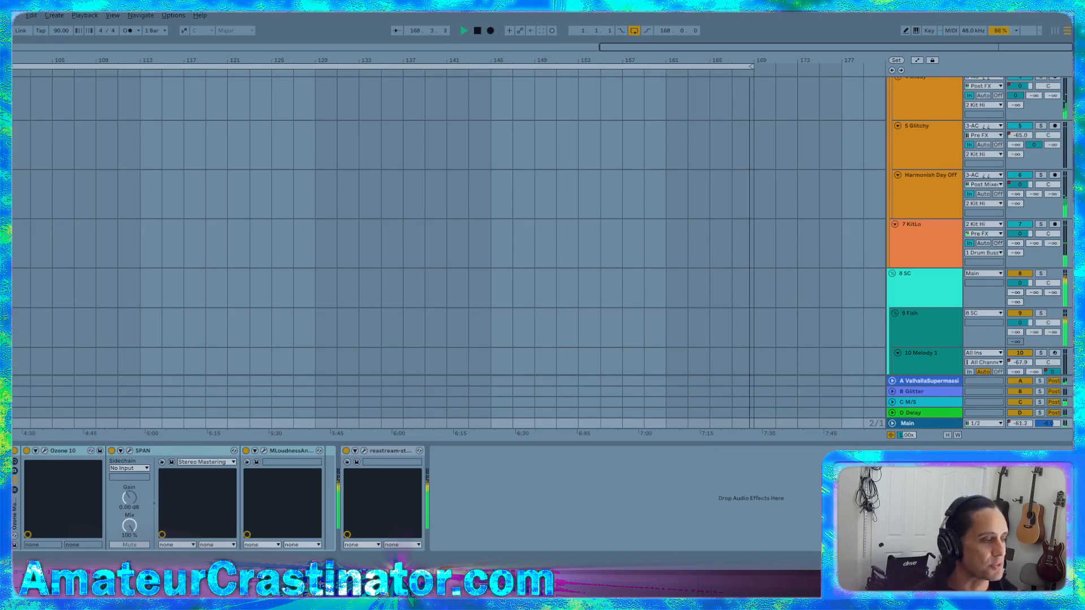
click(622, 498)
key(space)
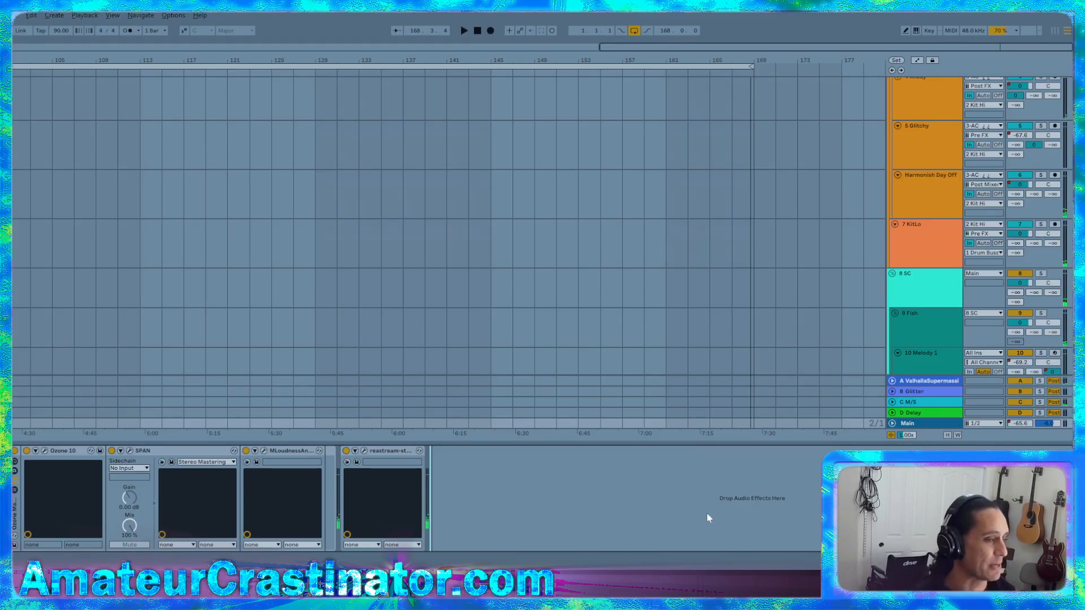
Open the Live set that contains the Underwater, Massive X and Wavetable tracks
scroll(251, 277, down, 1)
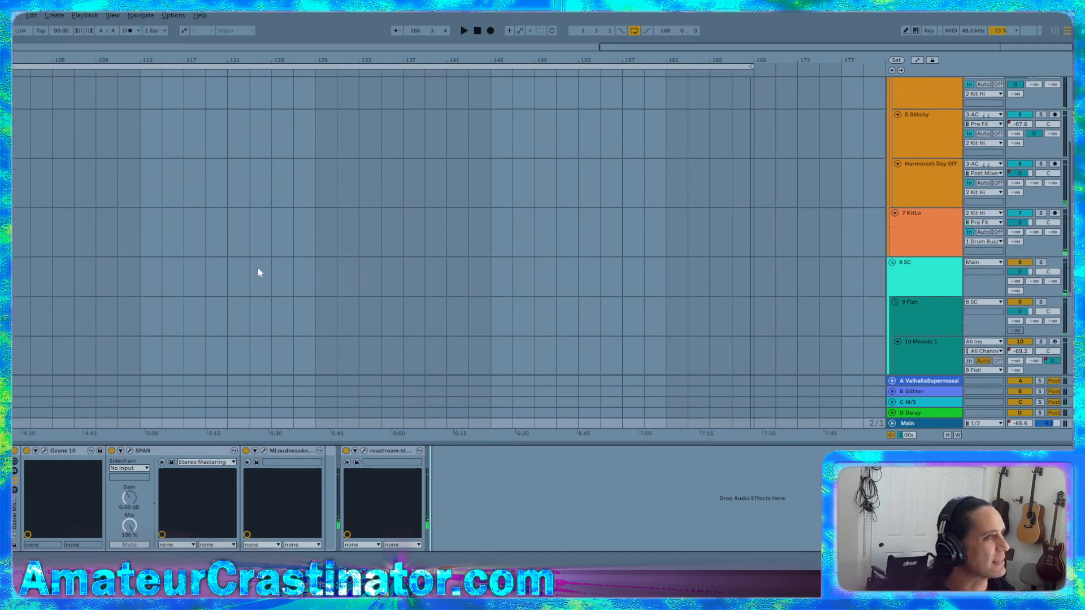
scroll(258, 273, up, 8)
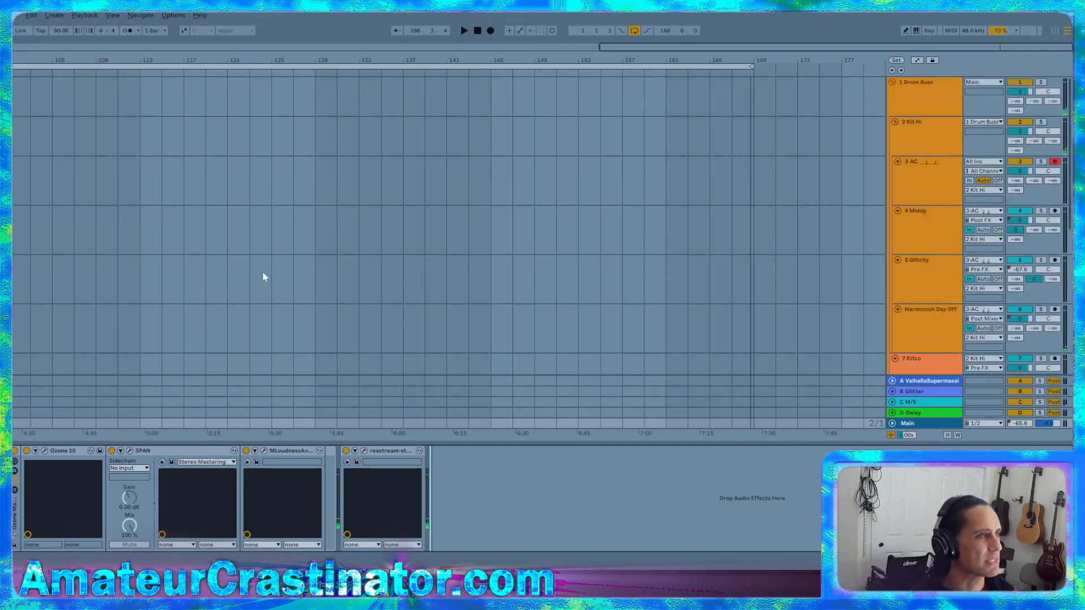
scroll(257, 270, down, 4)
scroll(266, 265, up, 4)
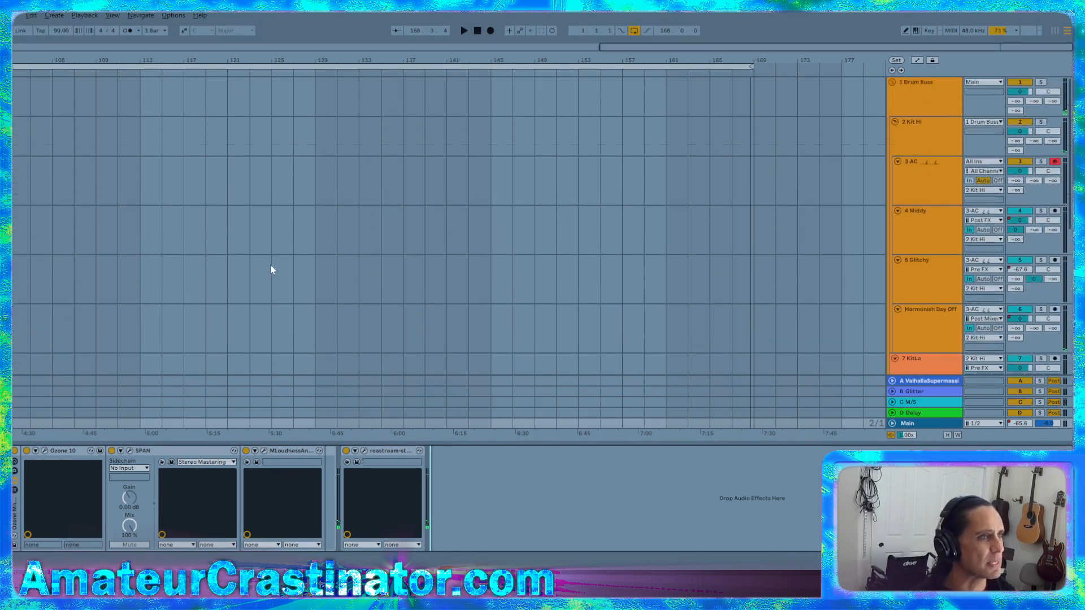
click(15, 17)
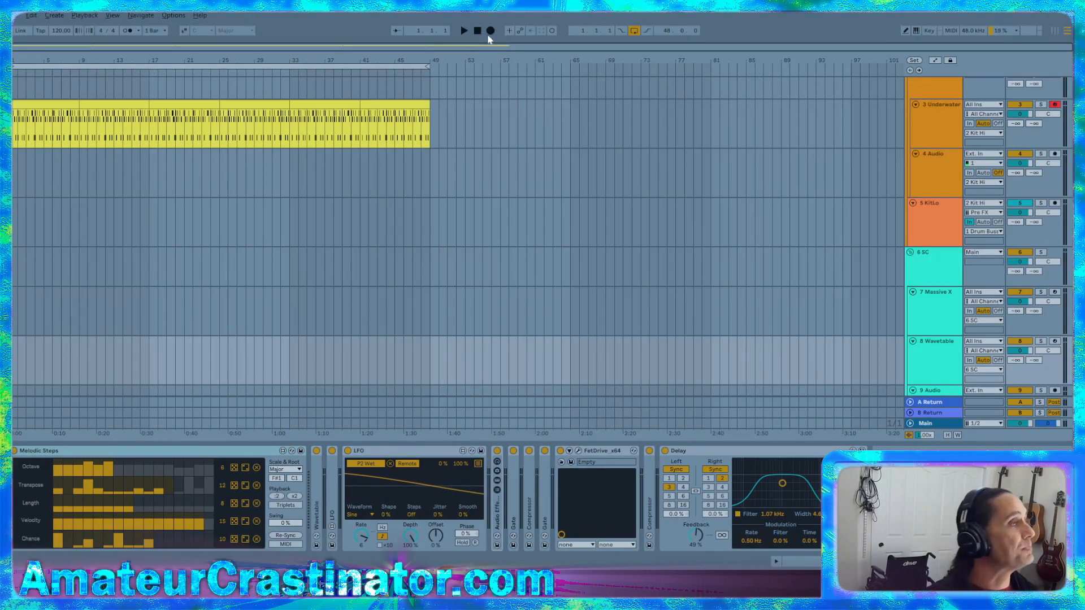
Play the set from the start and examine the device chains of the Wavetable and Massive X tracks
key(space)
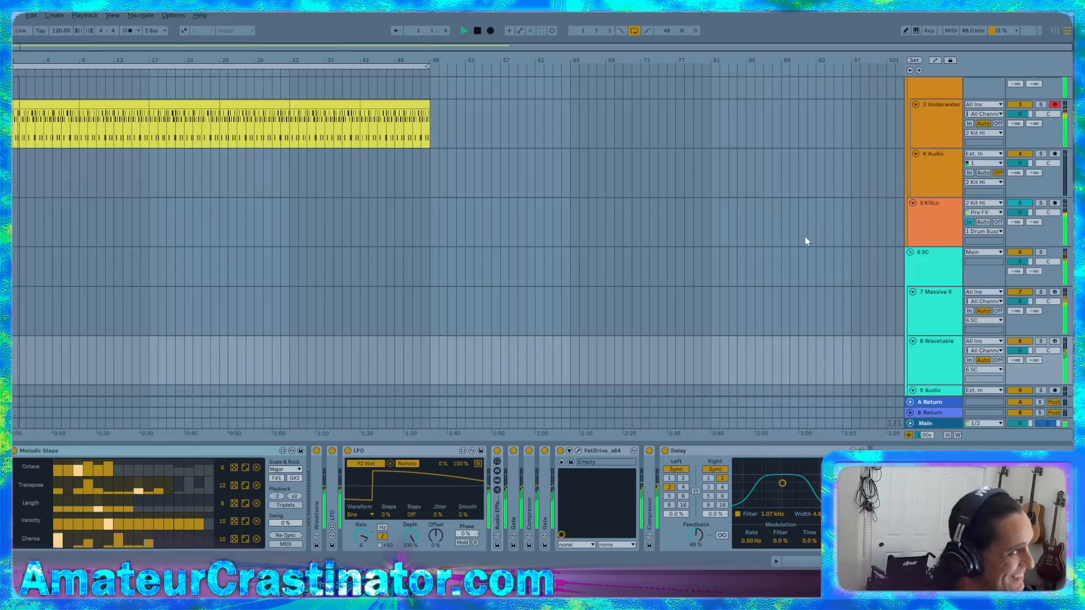
click(931, 314)
click(930, 344)
scroll(930, 344, down, 3)
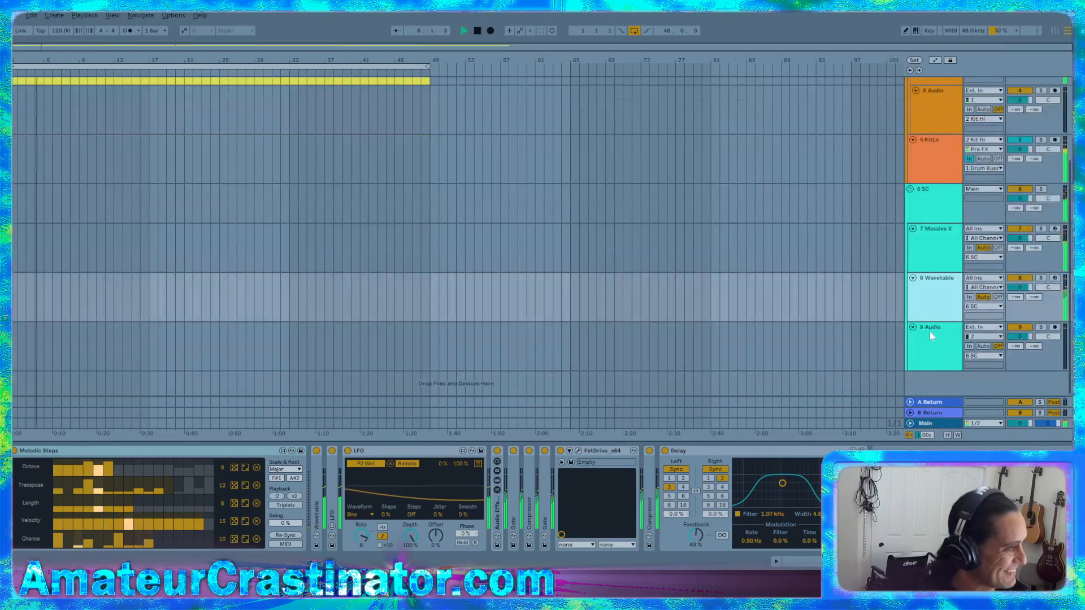
click(940, 263)
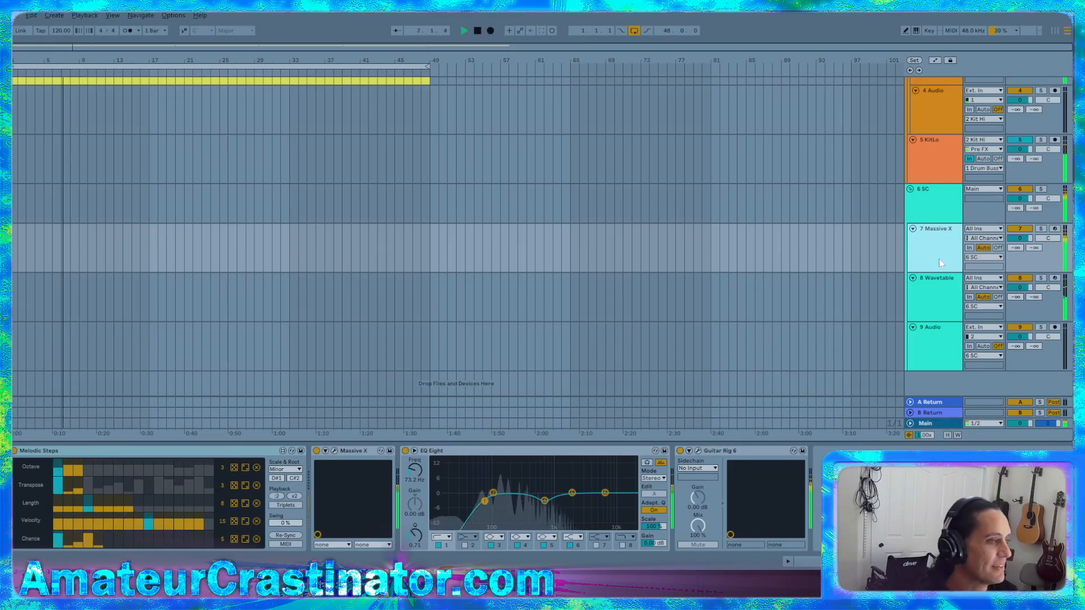
scroll(940, 263, up, 2)
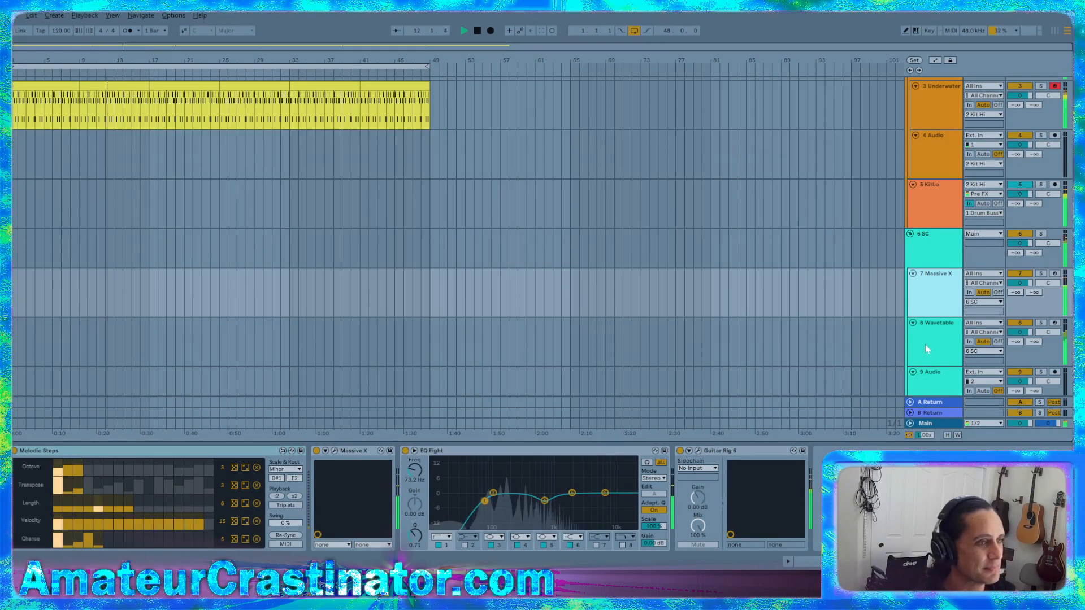
Inspect the Underwater track's drum rack devices, collapse the rack again and stop playback
click(941, 107)
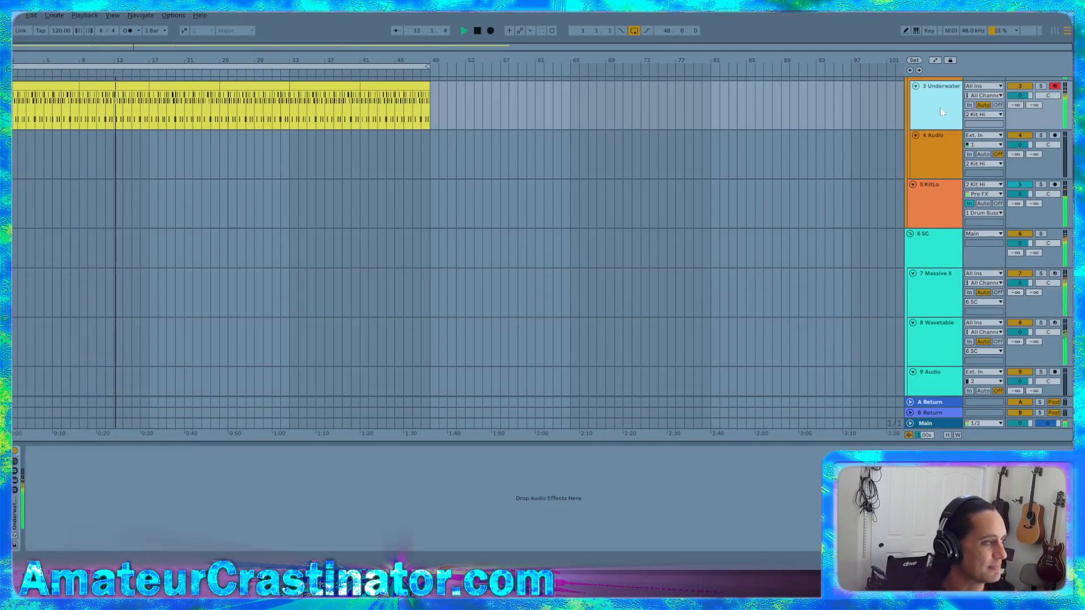
double_click(16, 523)
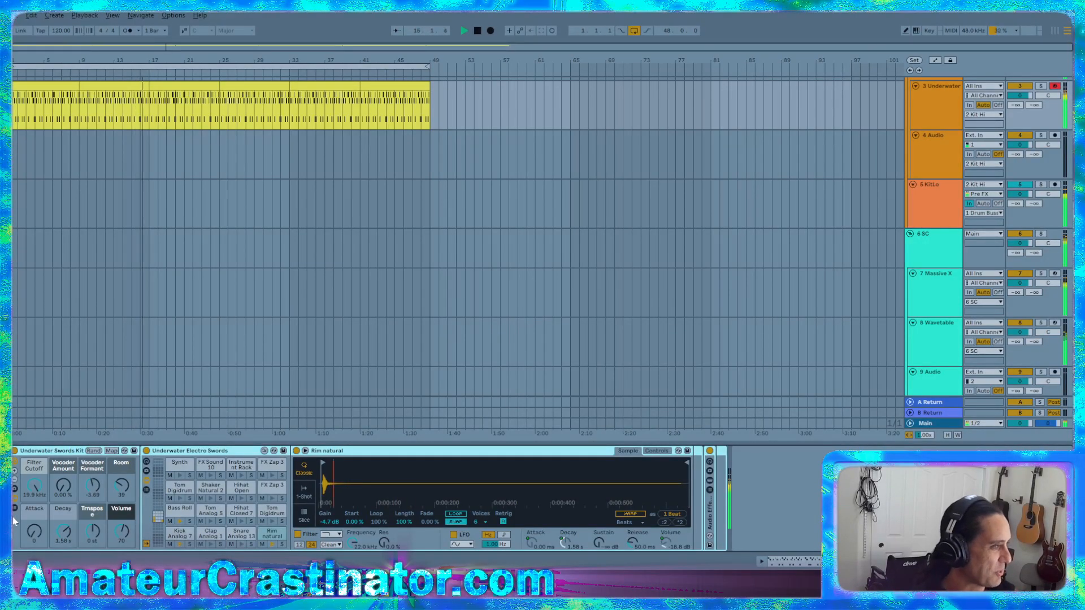
double_click(46, 455)
key(space)
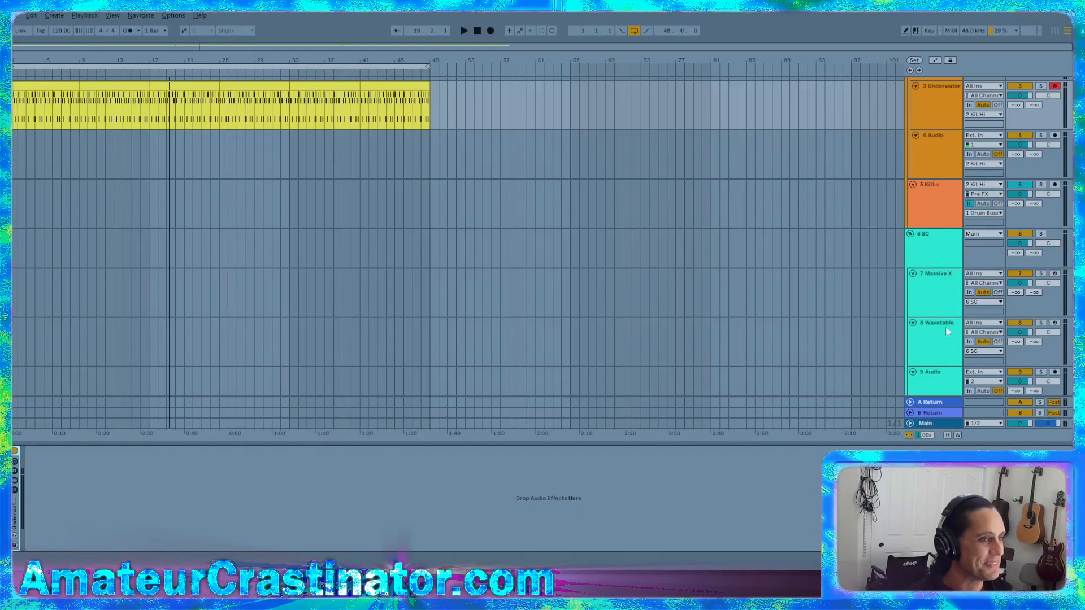
Select the 9 Audio track and look over the tracks around it
click(936, 377)
scroll(939, 373, down, 2)
scroll(946, 358, up, 1)
scroll(948, 357, up, 1)
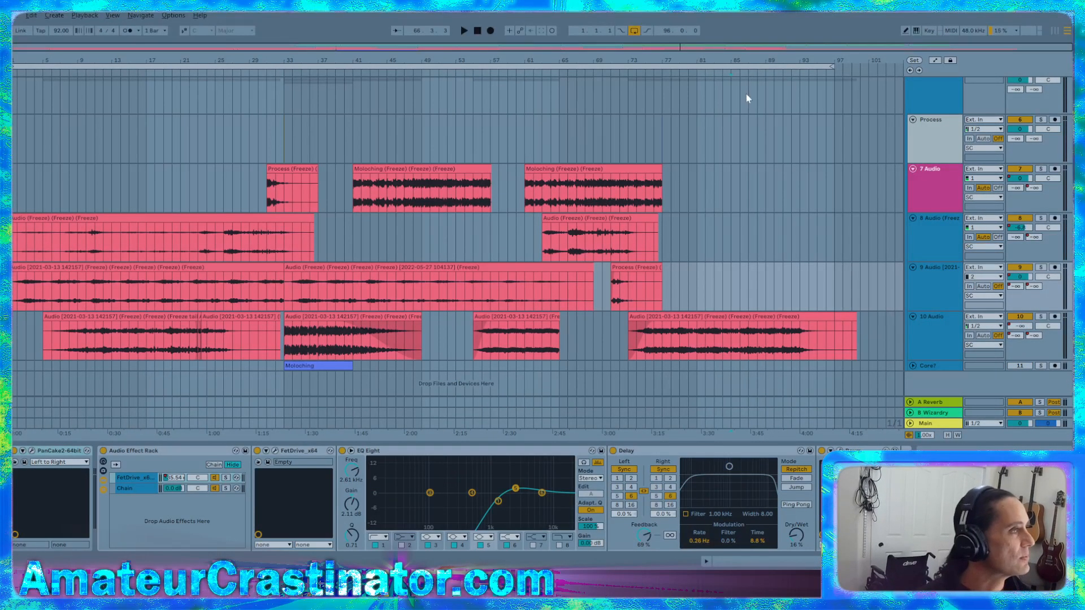
Play the set with the frozen audio clips from the beginning and look over its tracks
click(477, 31)
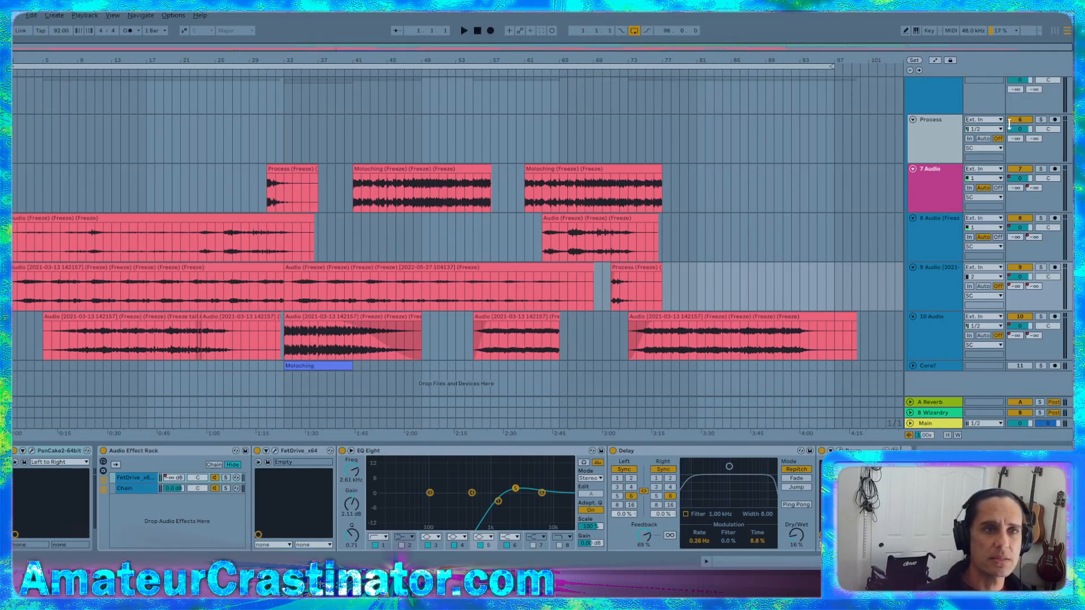
key(space)
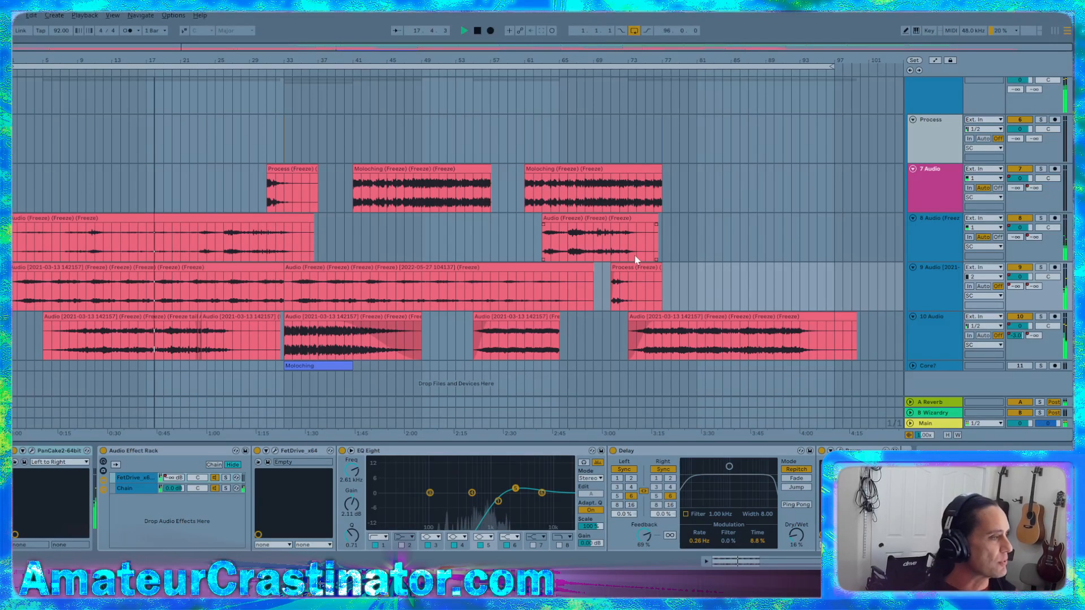
scroll(687, 270, up, 5)
scroll(691, 274, down, 4)
scroll(690, 277, up, 2)
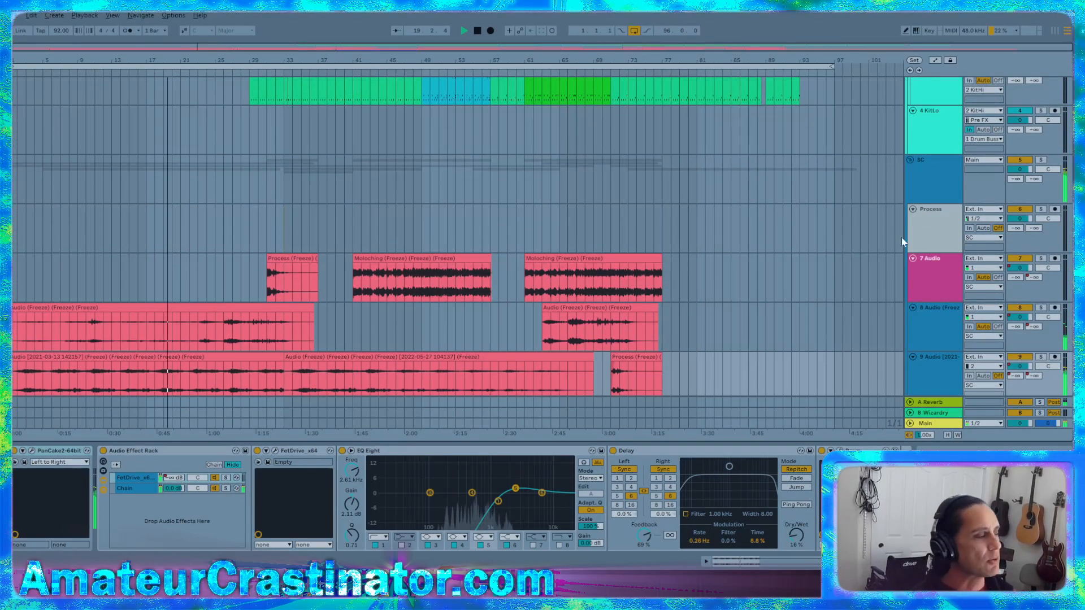
Restart playback from bar 29, where the Timbuktu drum clips begin, and examine the drum and audio tracks
click(250, 249)
key(space)
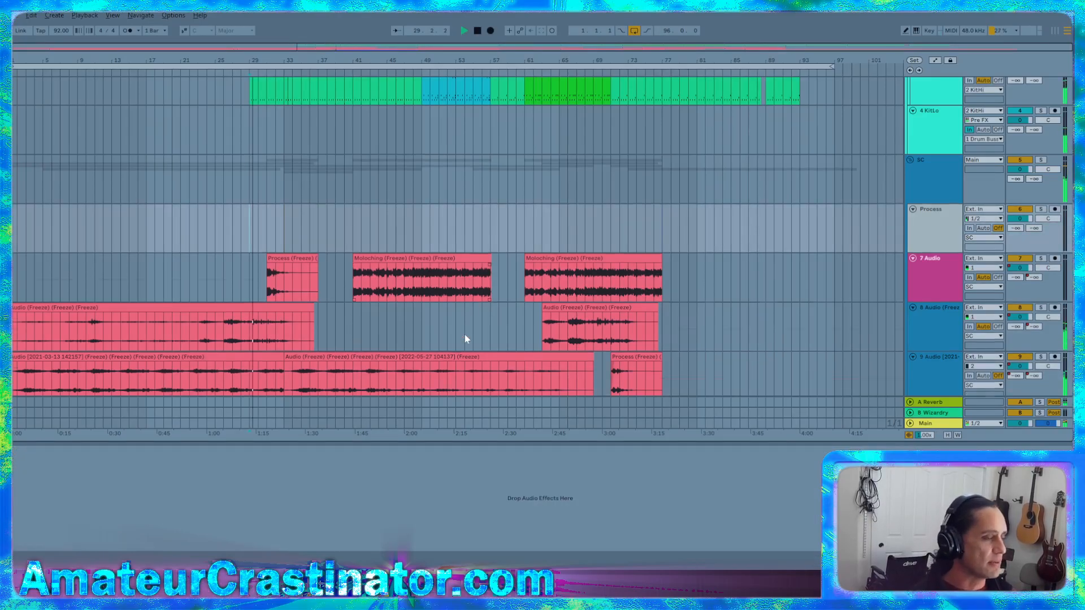
scroll(467, 339, down, 1)
scroll(643, 354, up, 2)
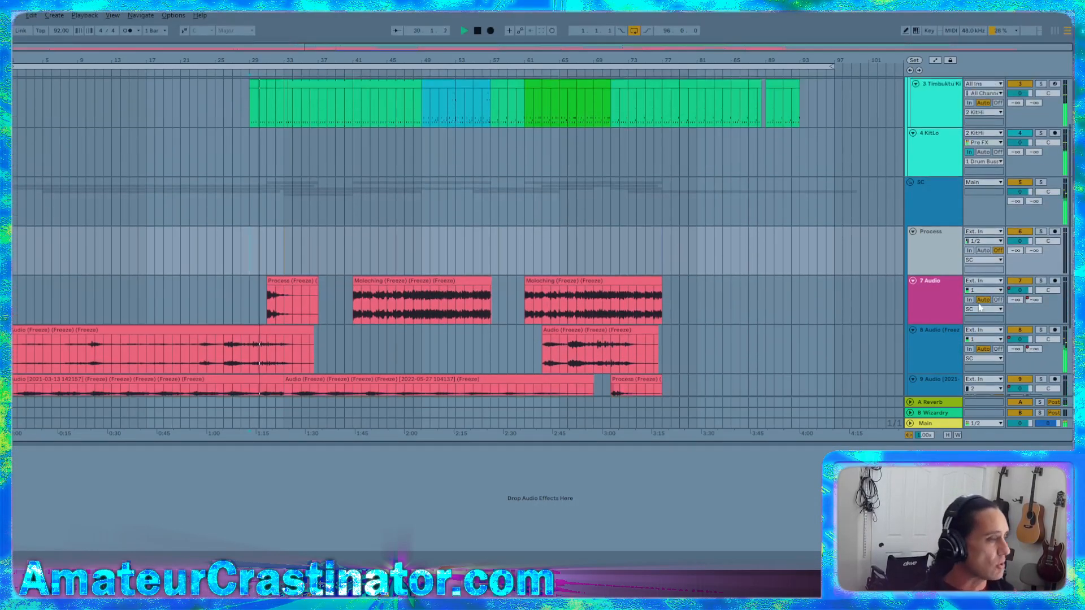
scroll(942, 321, down, 4)
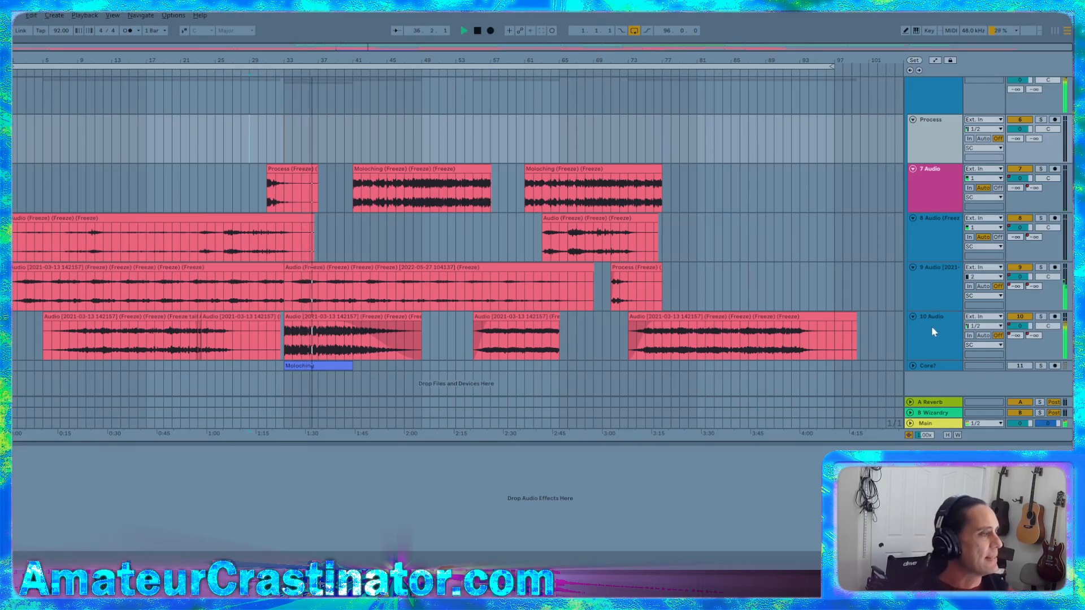
scroll(480, 246, up, 1)
scroll(480, 246, up, 2)
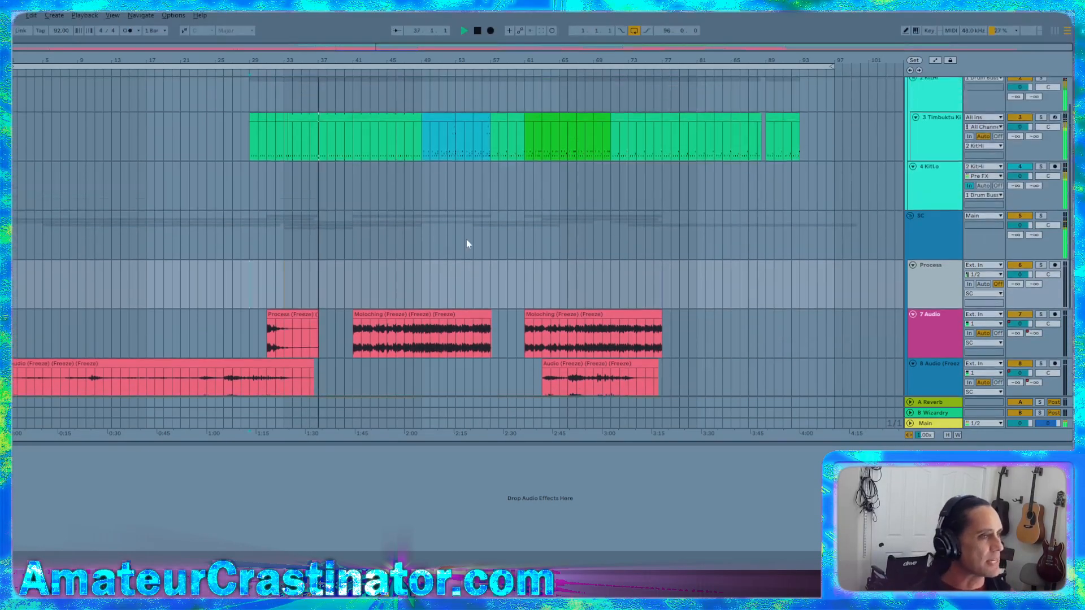
scroll(435, 295, down, 5)
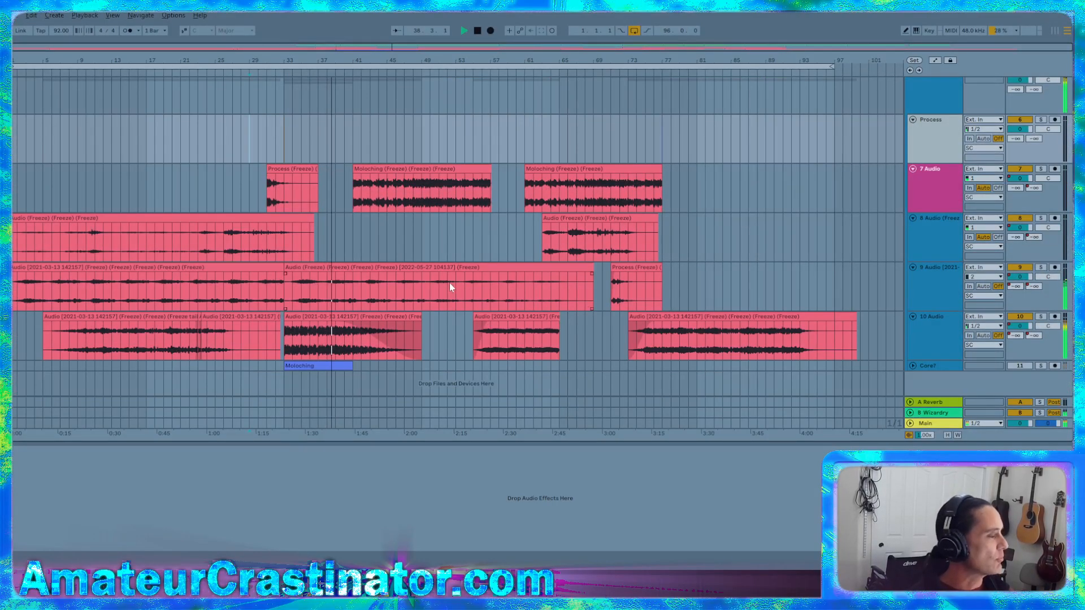
scroll(568, 291, up, 1)
scroll(570, 292, up, 2)
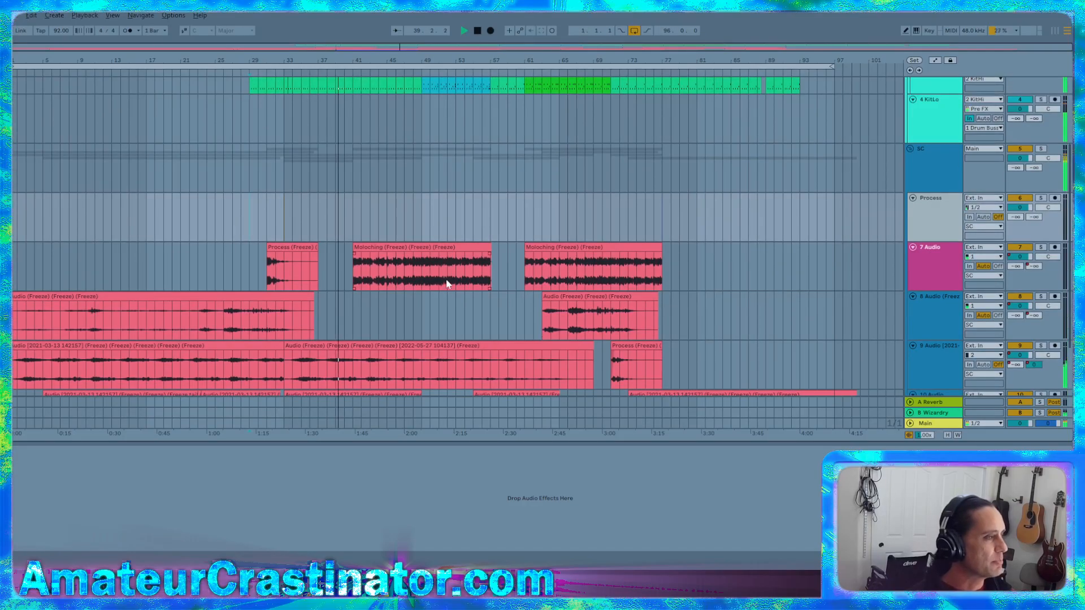
scroll(434, 276, up, 1)
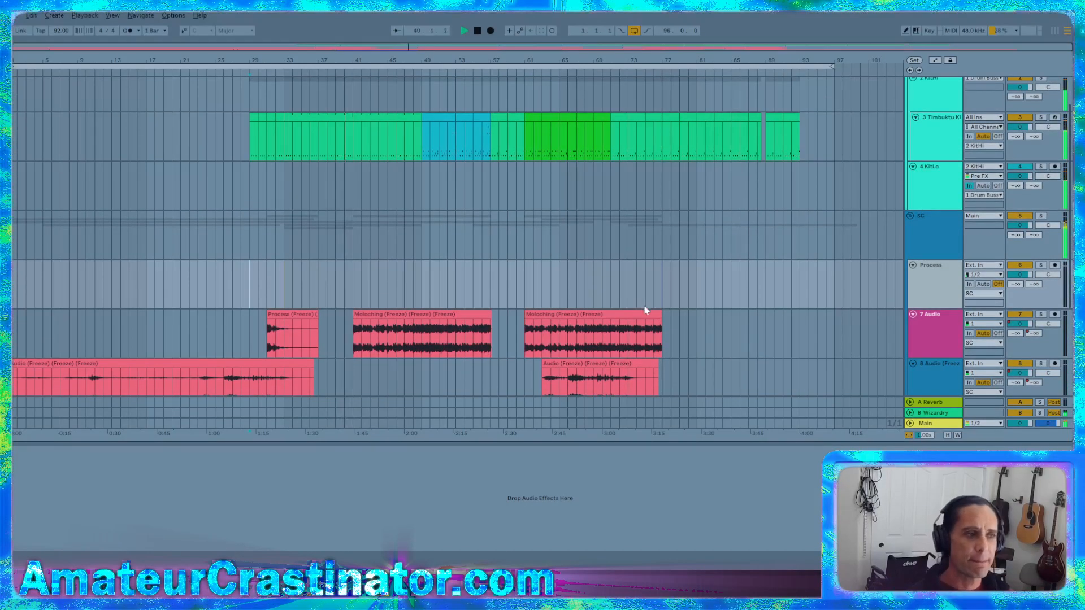
Show the device chains of the 7 Audio and 8 Audio tracks during playback
click(939, 330)
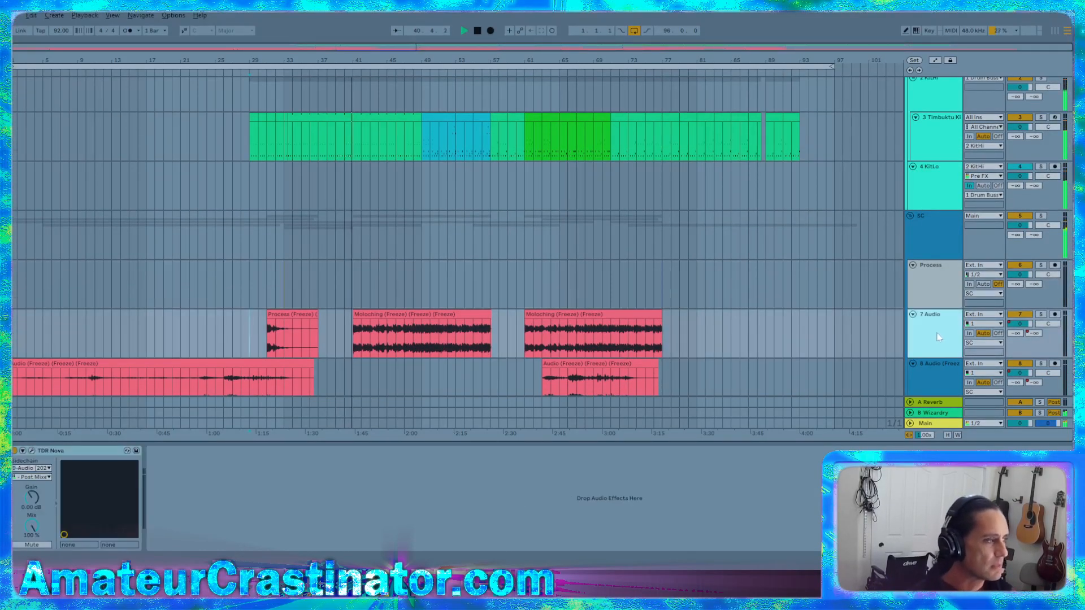
scroll(934, 327, down, 3)
click(931, 277)
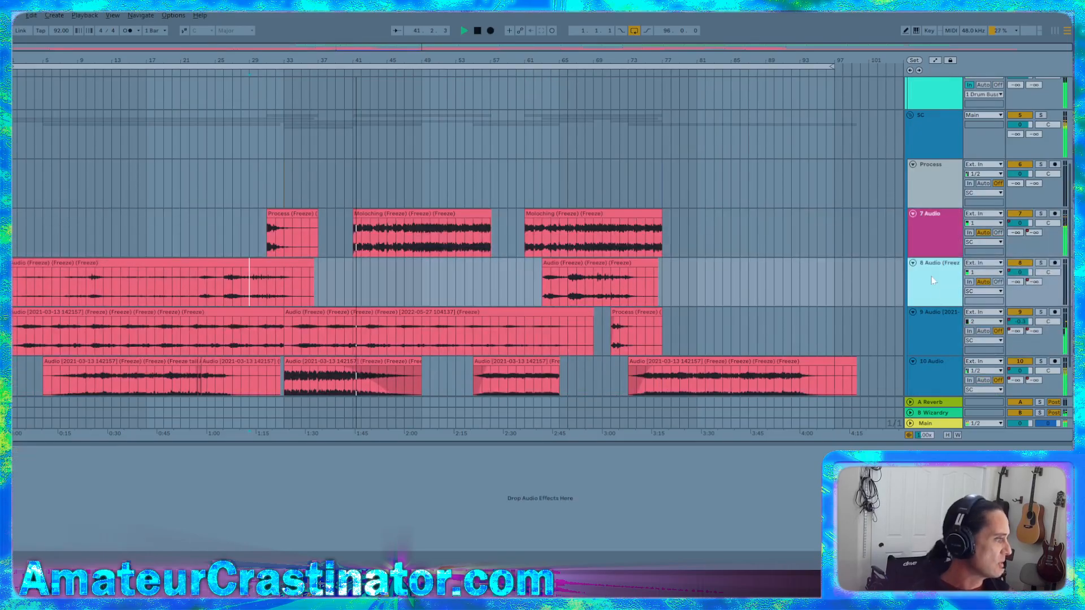
Solo the 9 Audio track, show its devices and place the insert marker in its clip at about bar 55
scroll(940, 318, down, 1)
click(937, 318)
scroll(937, 318, down, 1)
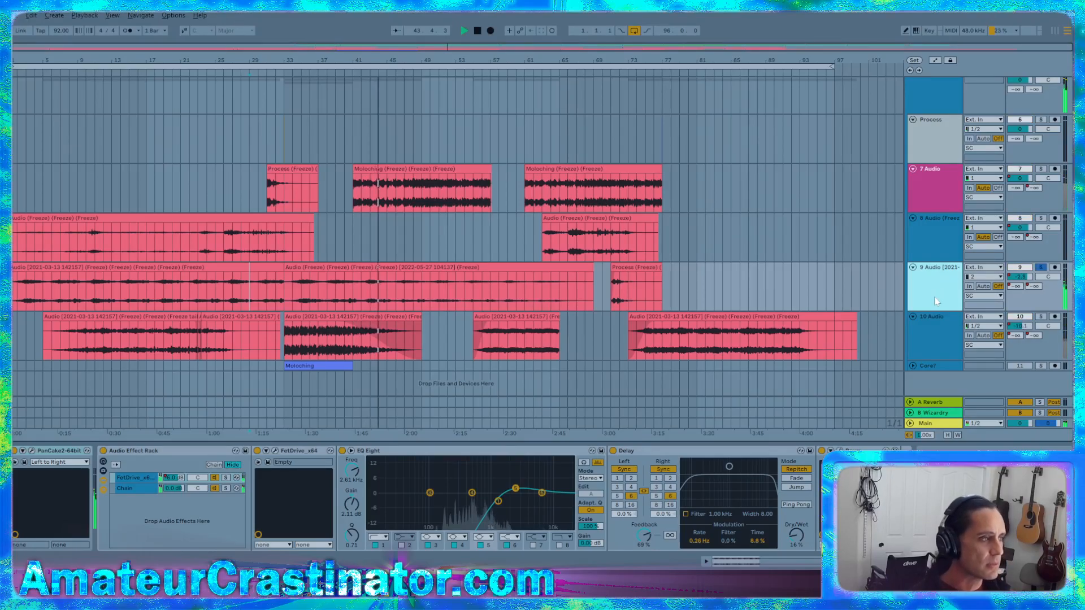
click(474, 296)
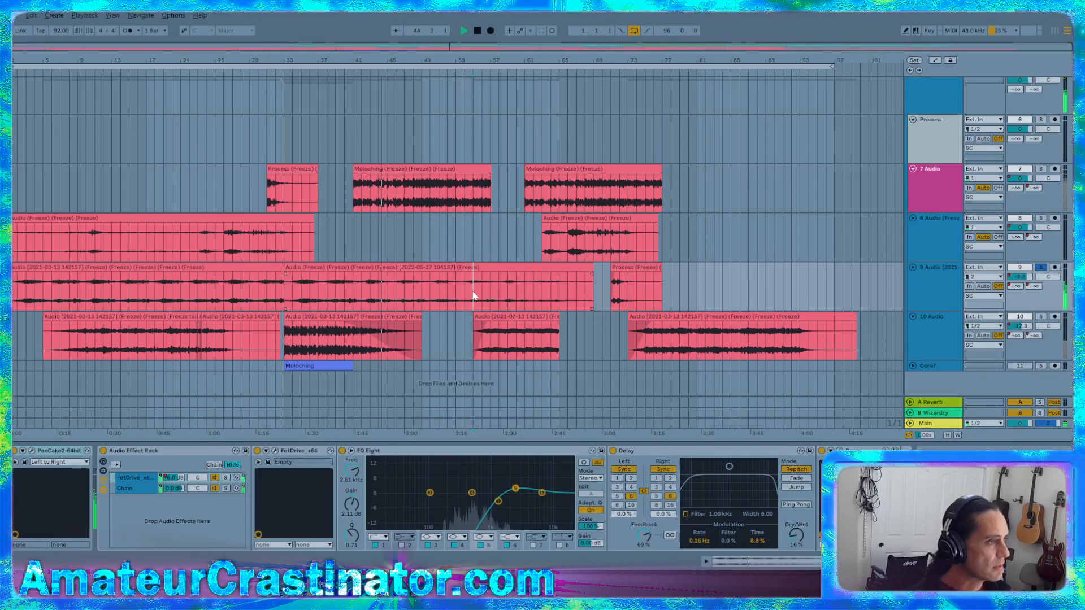
Play the 9 Audio track's Process clip from about bar 71, compare its effects bypassed and active, and glance at the automation lanes
click(627, 293)
click(612, 284)
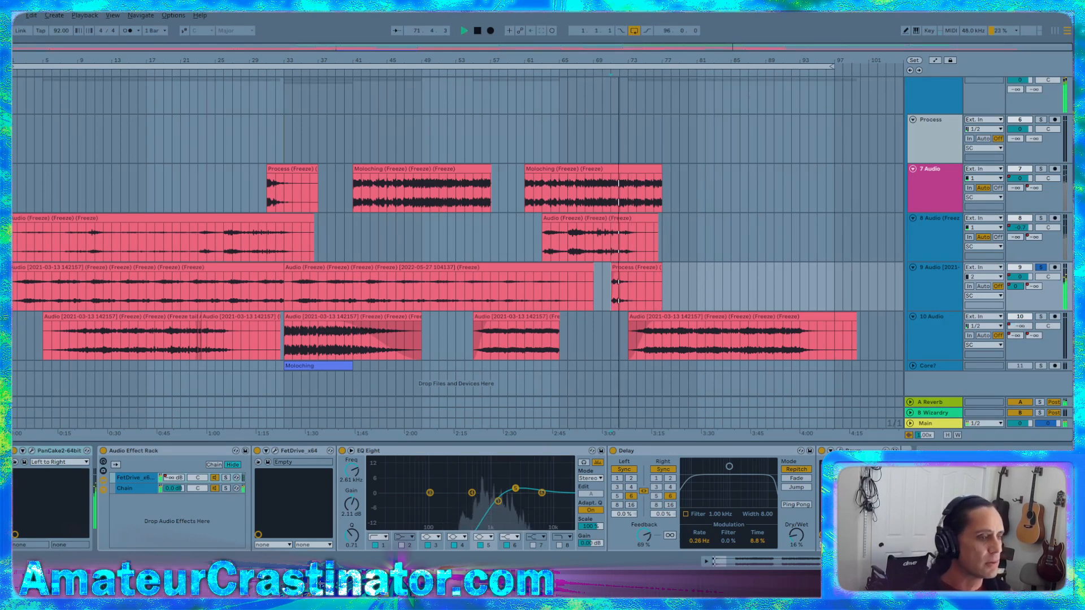
click(642, 452)
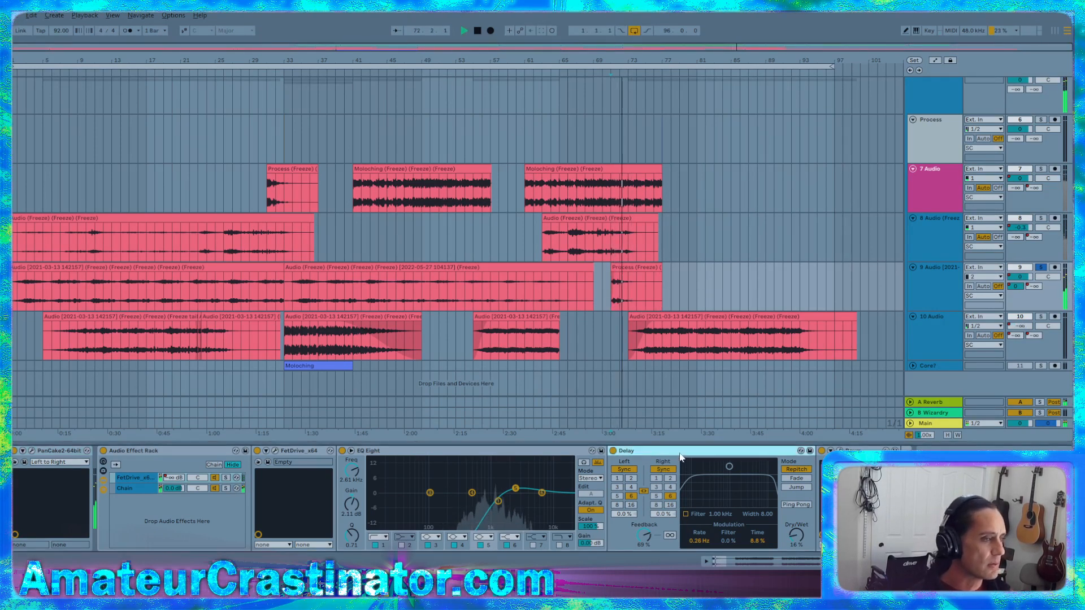
click(103, 451)
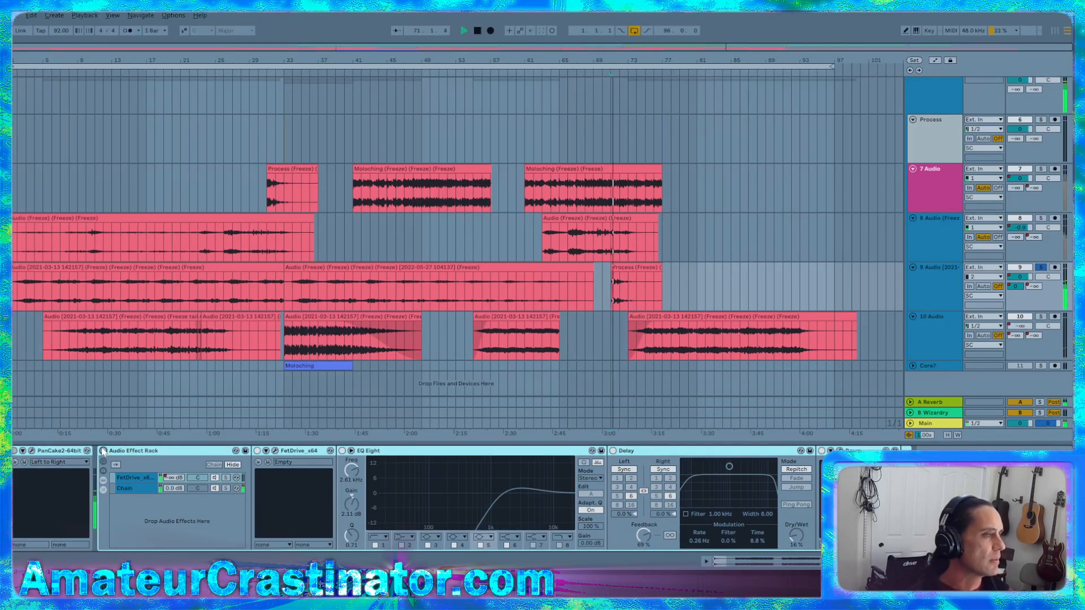
click(103, 451)
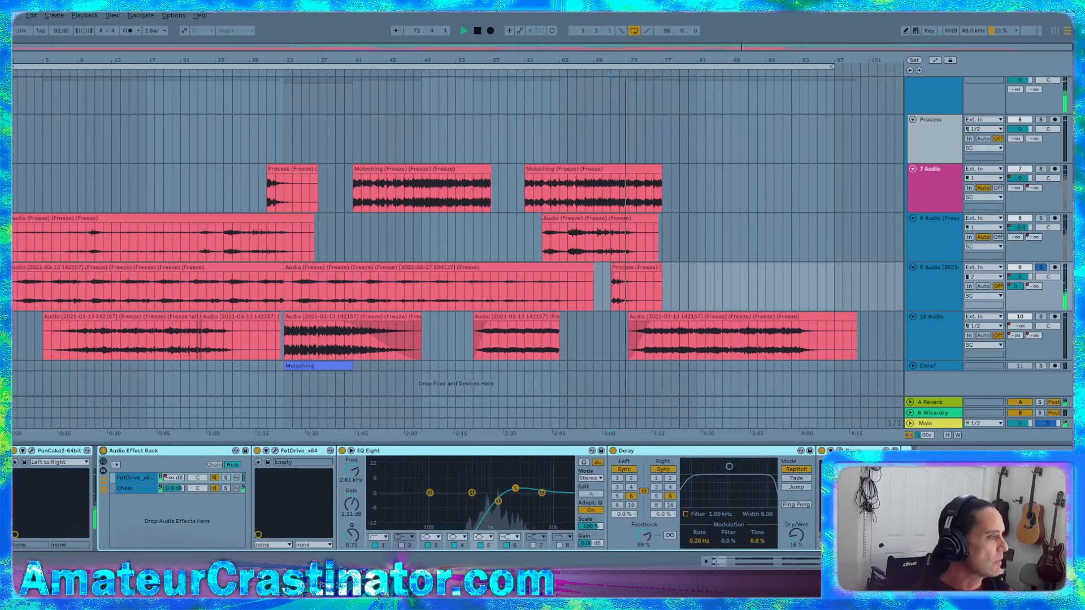
key(a)
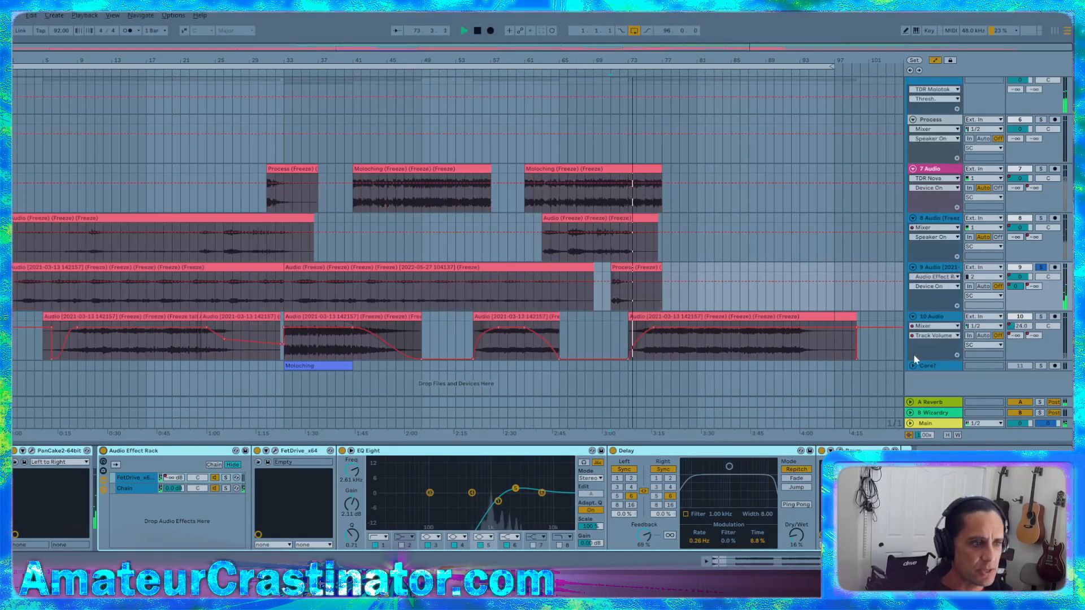
key(a)
key(space)
Try to freeze and flatten the 9 Audio track
right_click(930, 284)
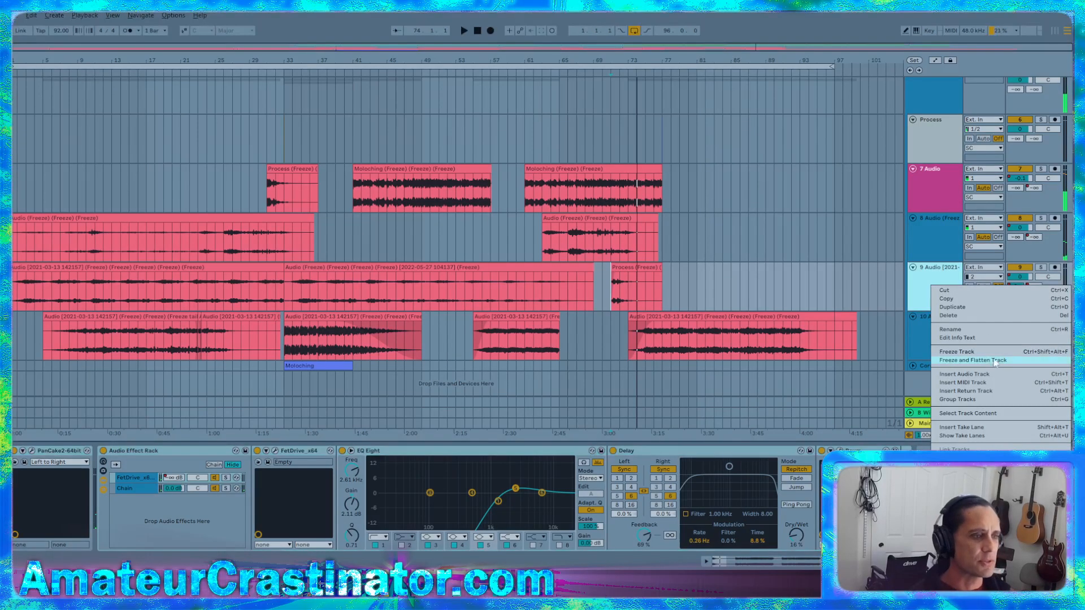
click(960, 360)
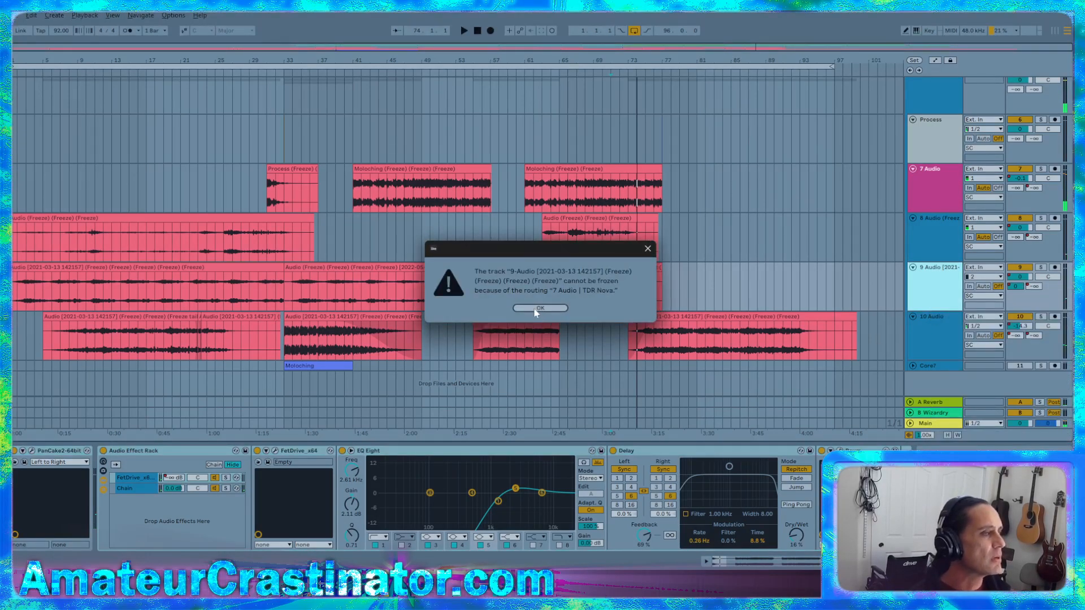
click(648, 248)
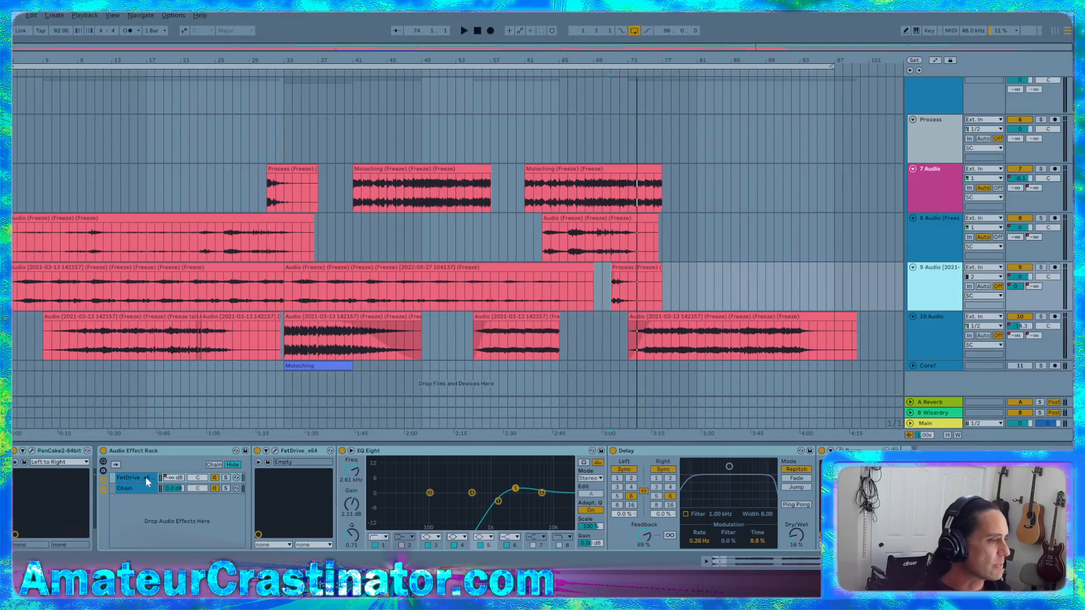
right_click(933, 291)
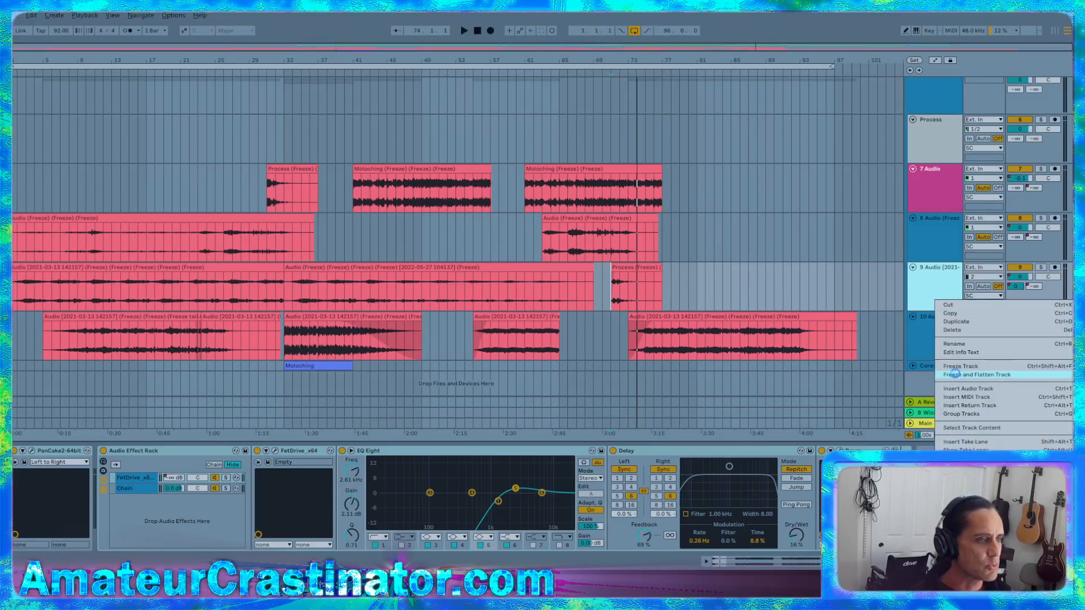
click(972, 374)
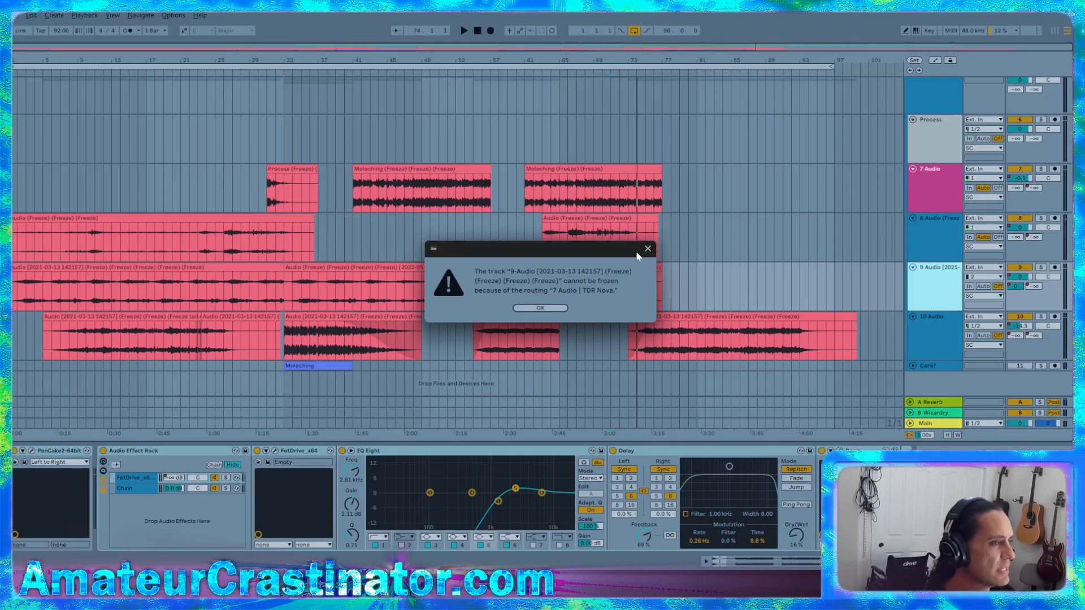
key(Return)
Inspect the device chains of the 7 Audio and 9 Audio tracks for the sidechain routing between them
click(941, 190)
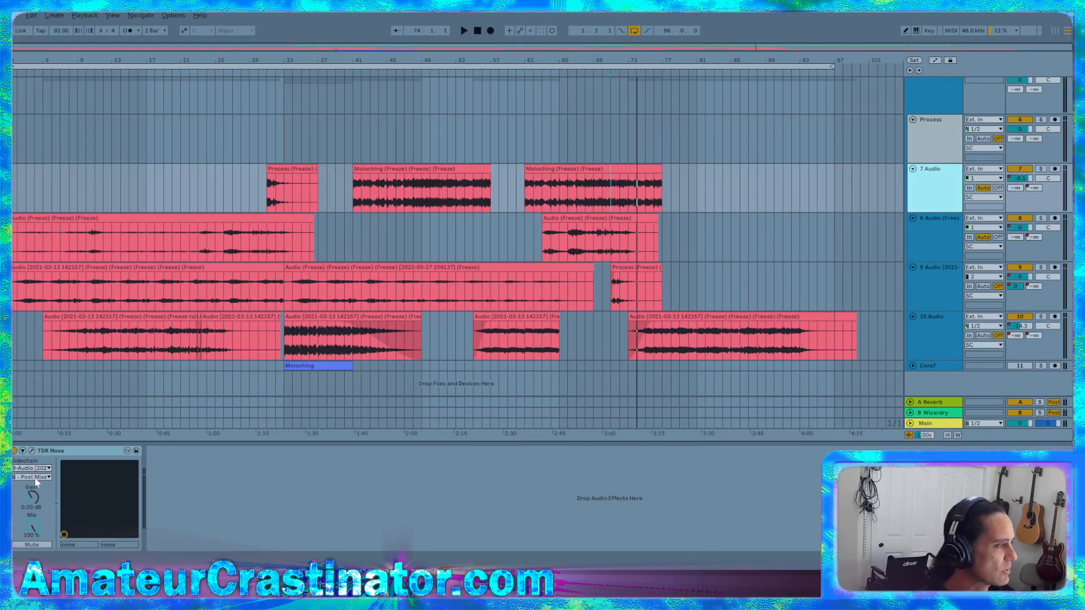
click(18, 456)
right_click(940, 289)
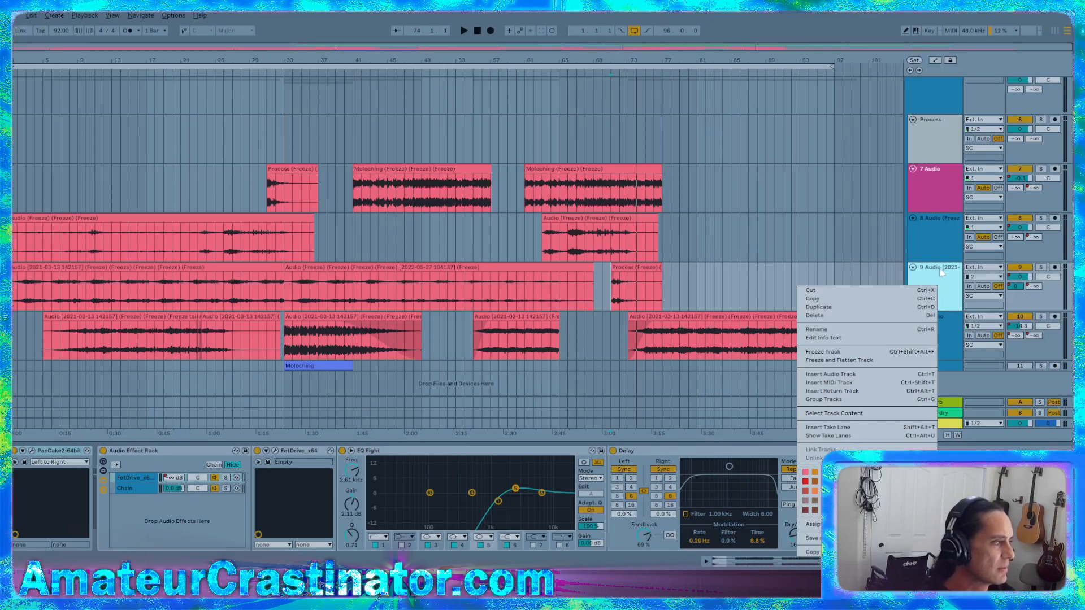
key(Escape)
click(917, 195)
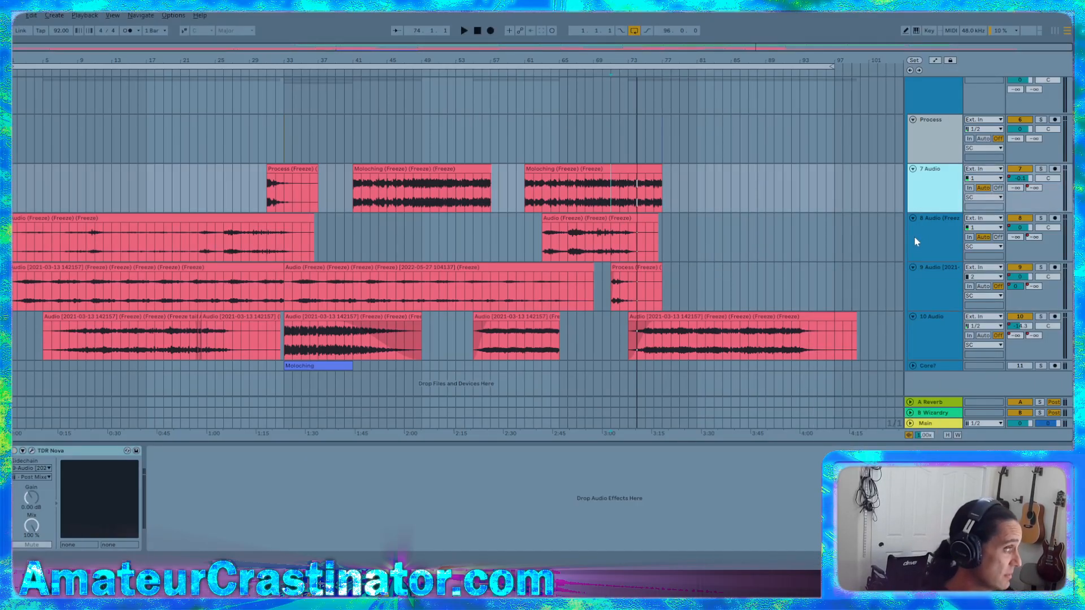
Open TDR Nova on the 7 Audio track, pick the FetDrive x64 chain's Post Mixer sidechain tap and close the plug-in window
click(14, 452)
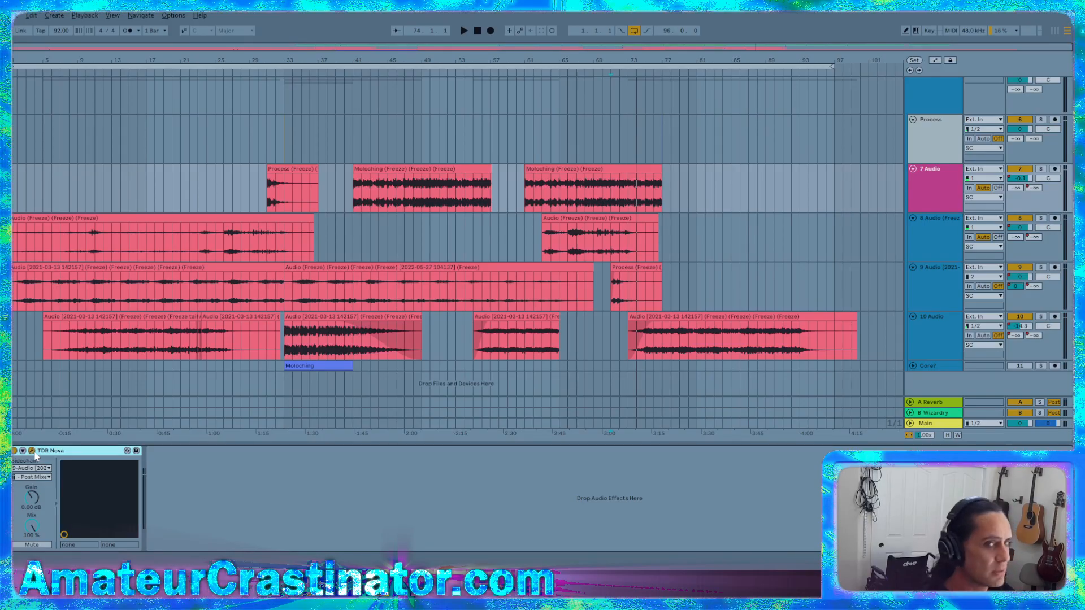
drag(1084, 87, 469, 106)
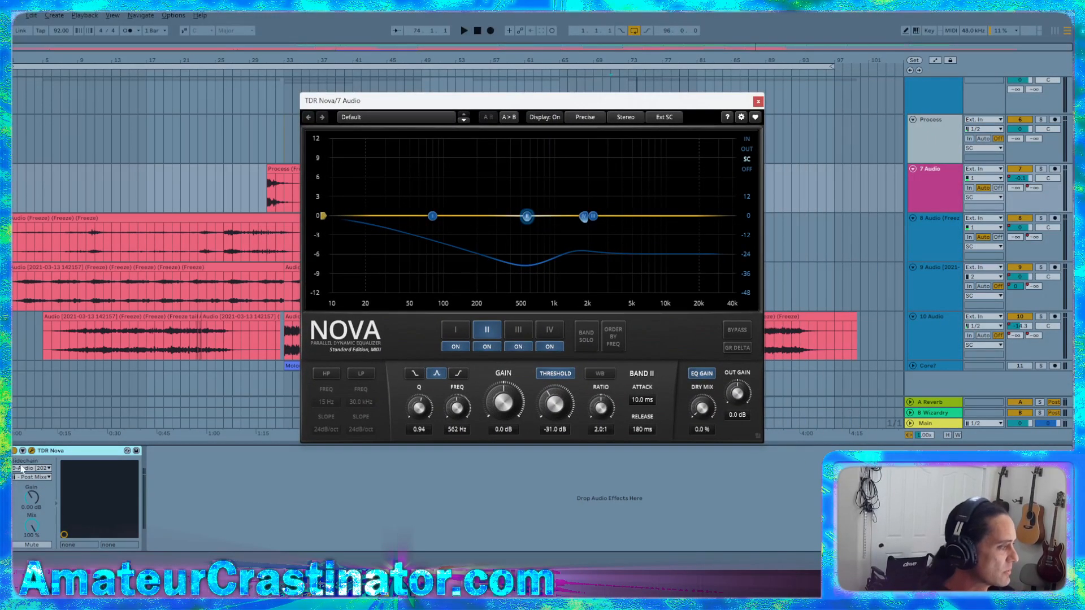
click(50, 477)
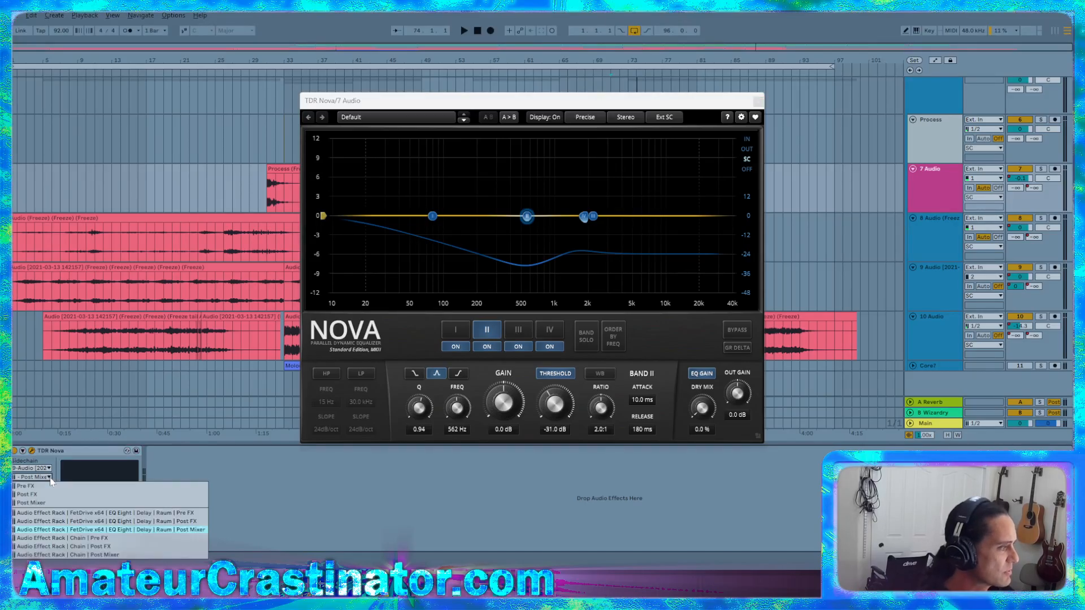
click(157, 532)
click(761, 102)
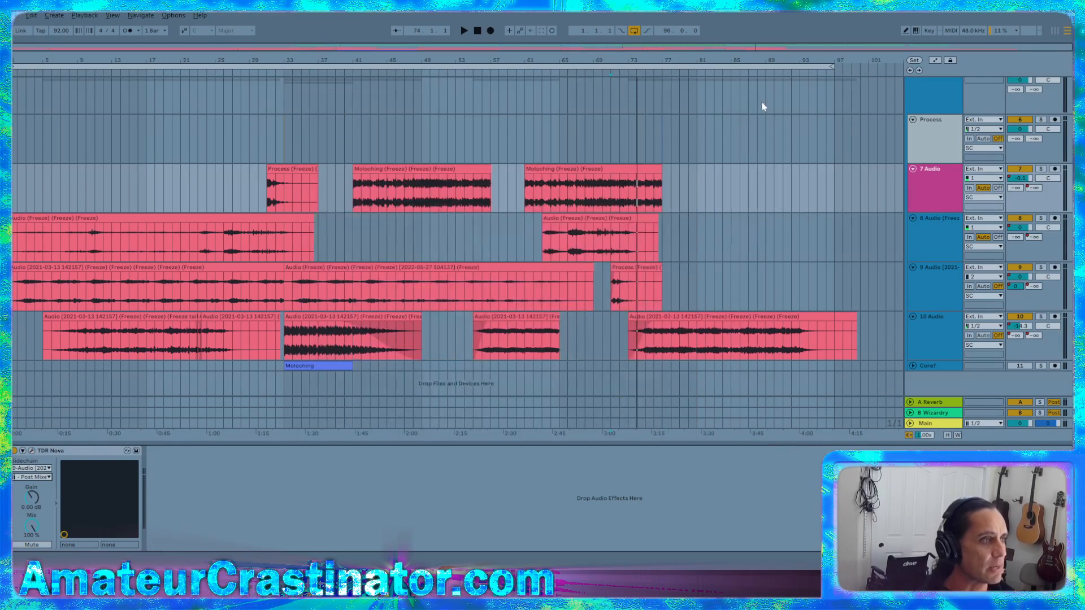
Save the Live set as Grey Bass.als in the Grey Bass Project folder, replacing the existing file
key(ctrl+s)
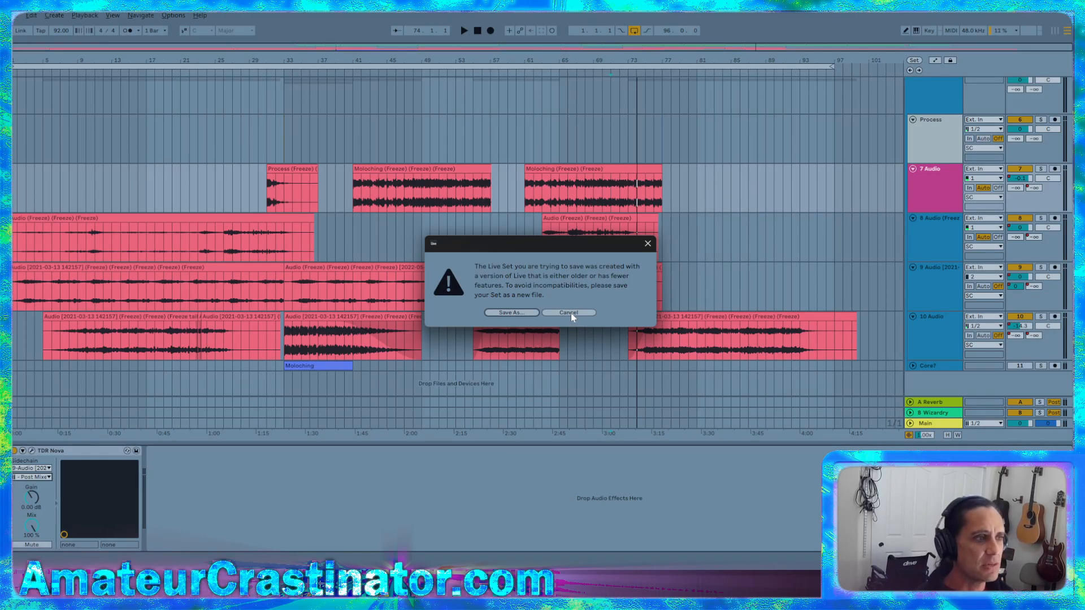
click(510, 313)
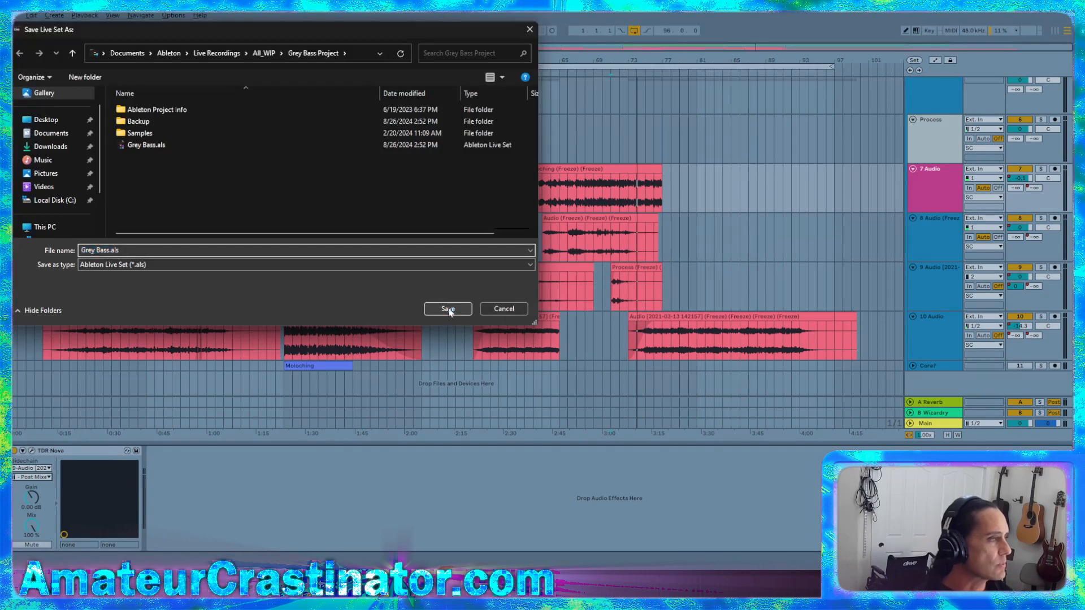
click(447, 308)
click(566, 288)
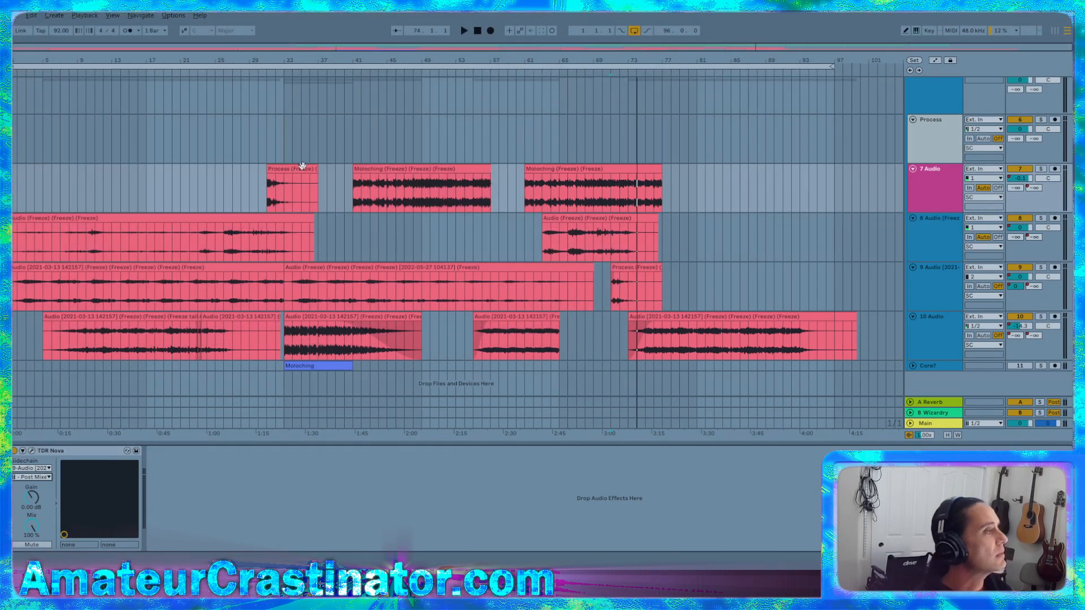
click(937, 193)
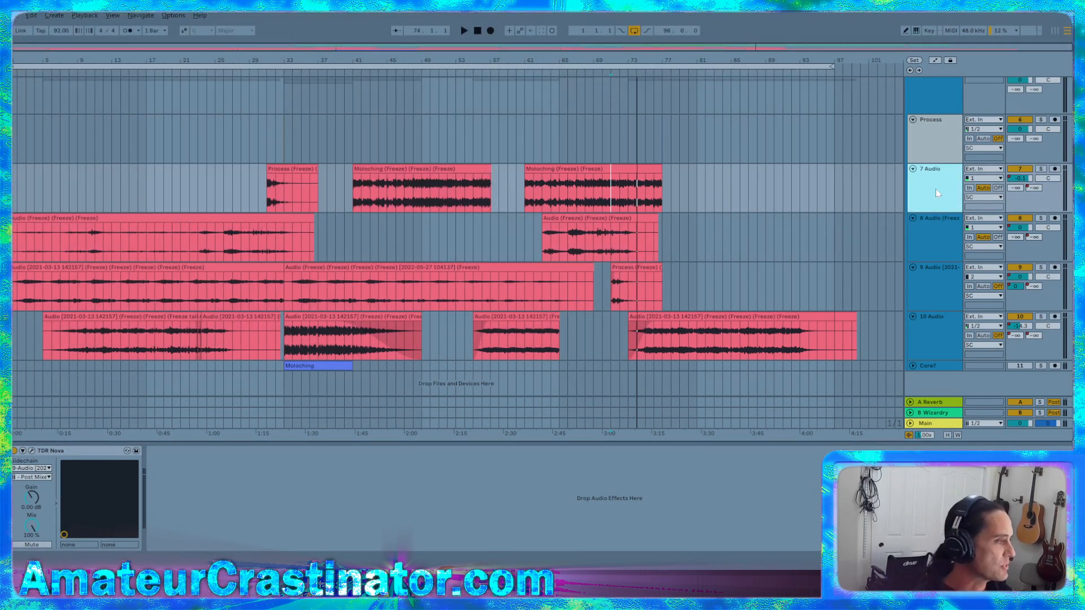
right_click(937, 193)
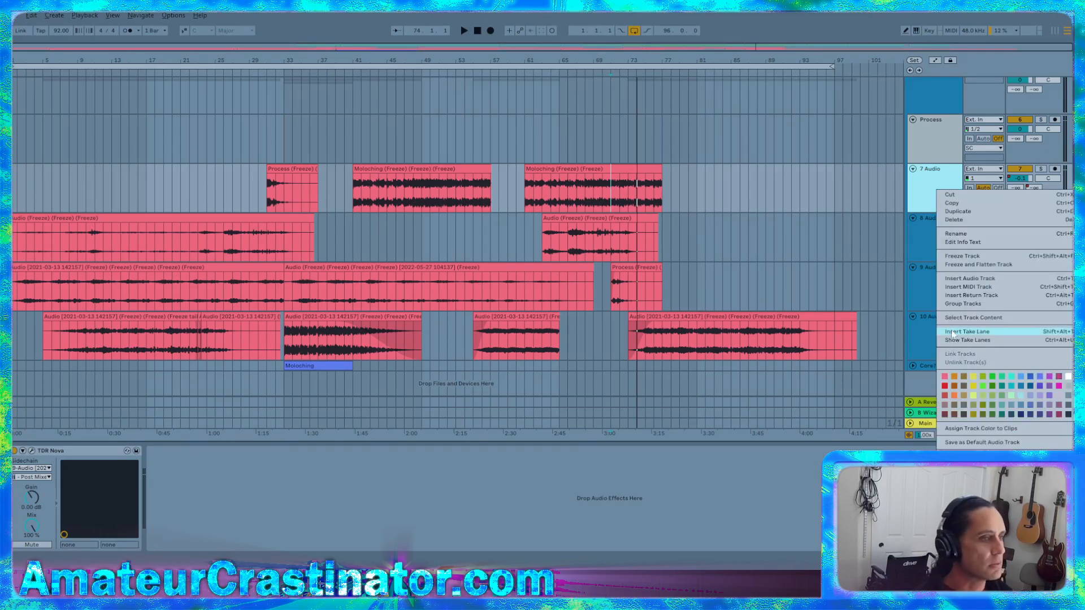
click(964, 266)
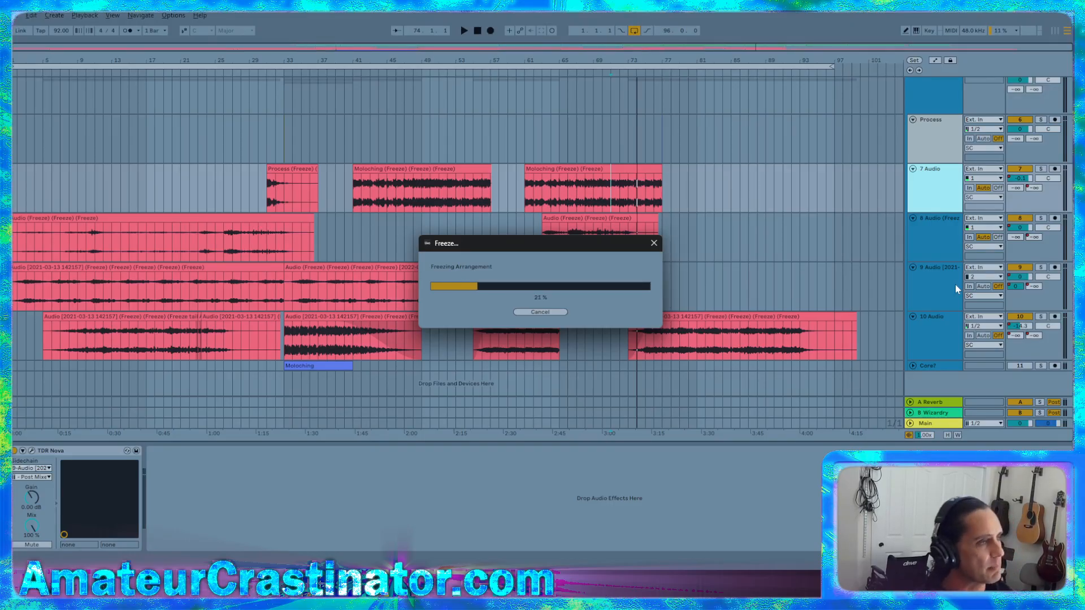
click(526, 313)
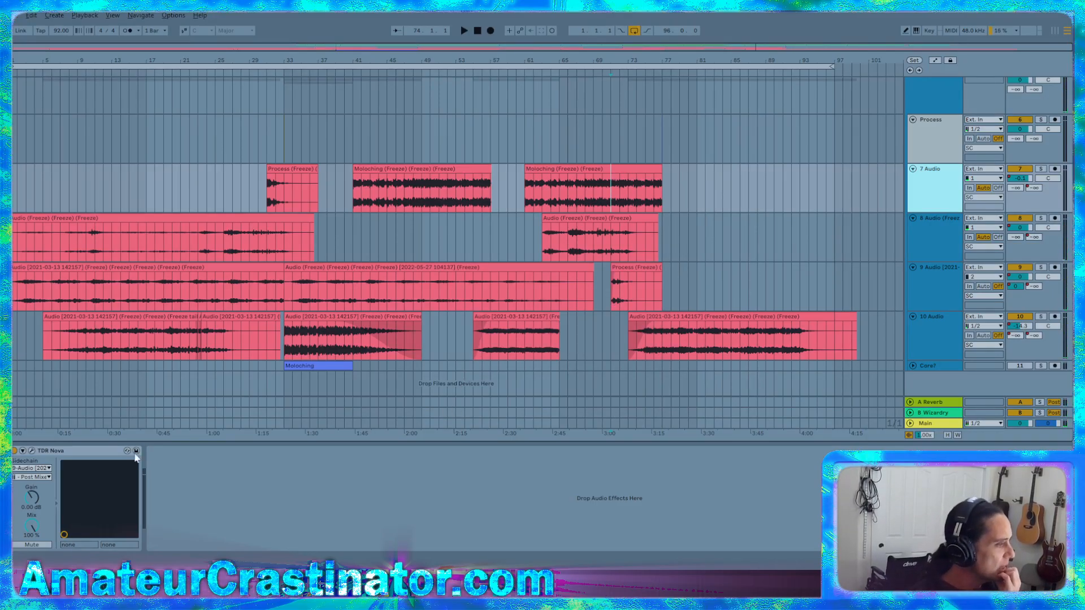
Review the sidechain tap points offered by TDR Nova on the 7 Audio track, leaving the choice as it is
click(42, 477)
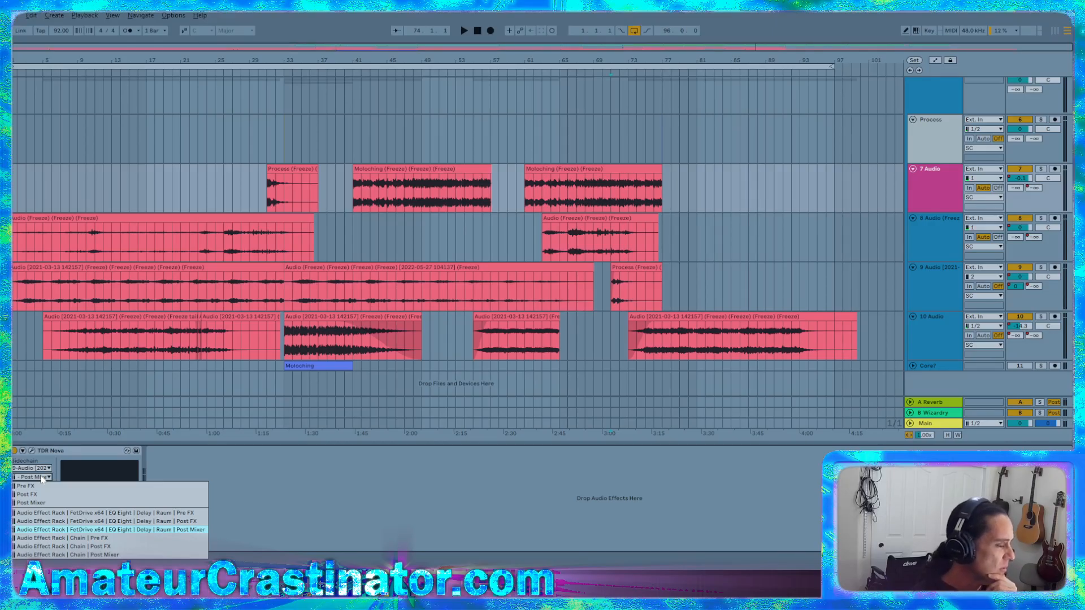
click(417, 505)
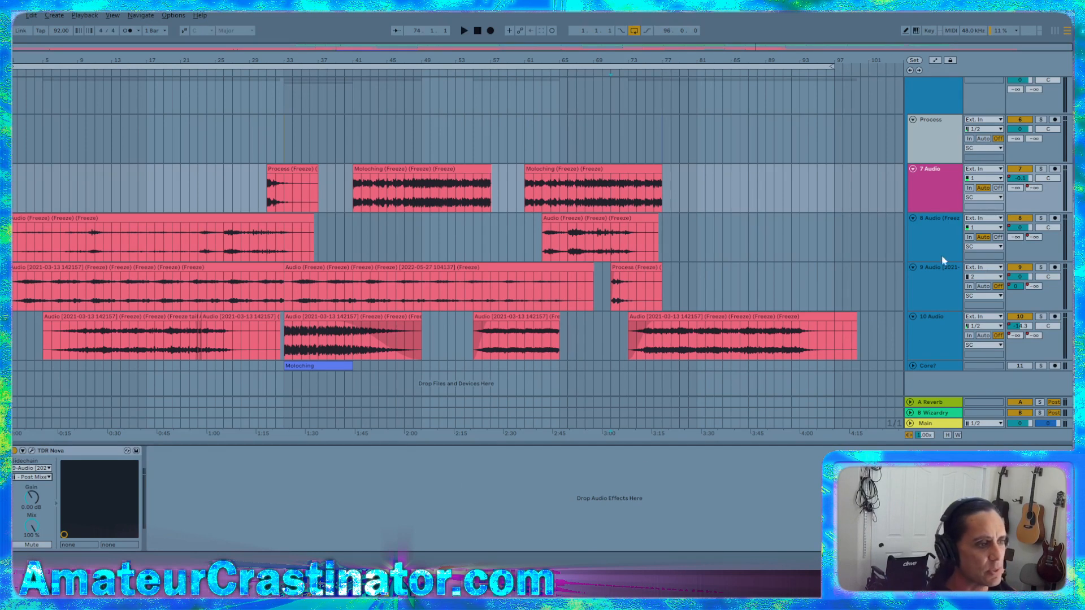
click(927, 293)
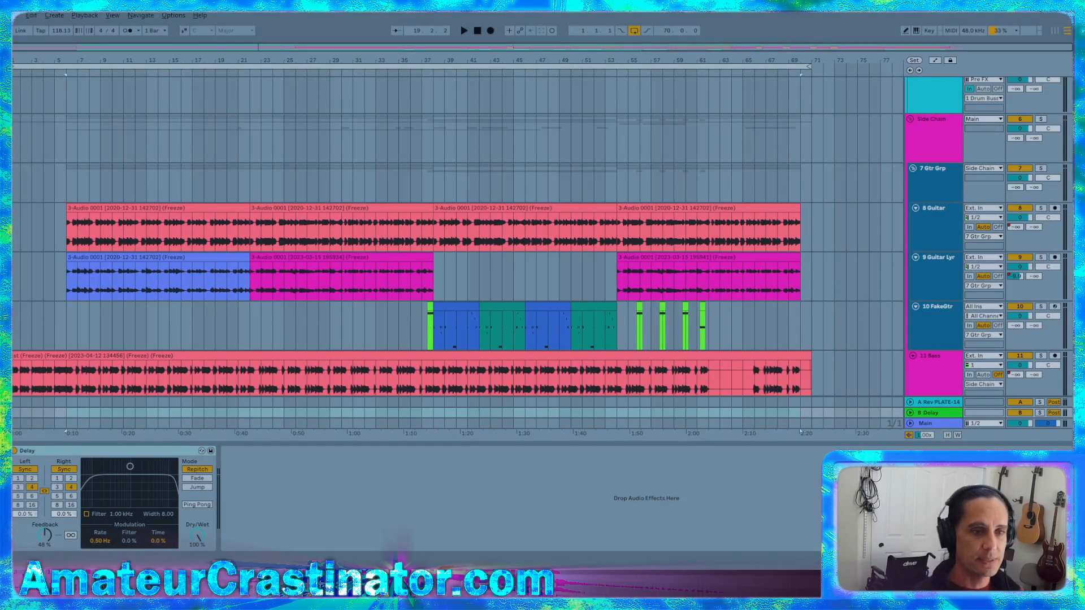
Show the device chains of the 7 Gtr Grp and 9 Guitar Lyr tracks in the guitar set during playback
click(949, 197)
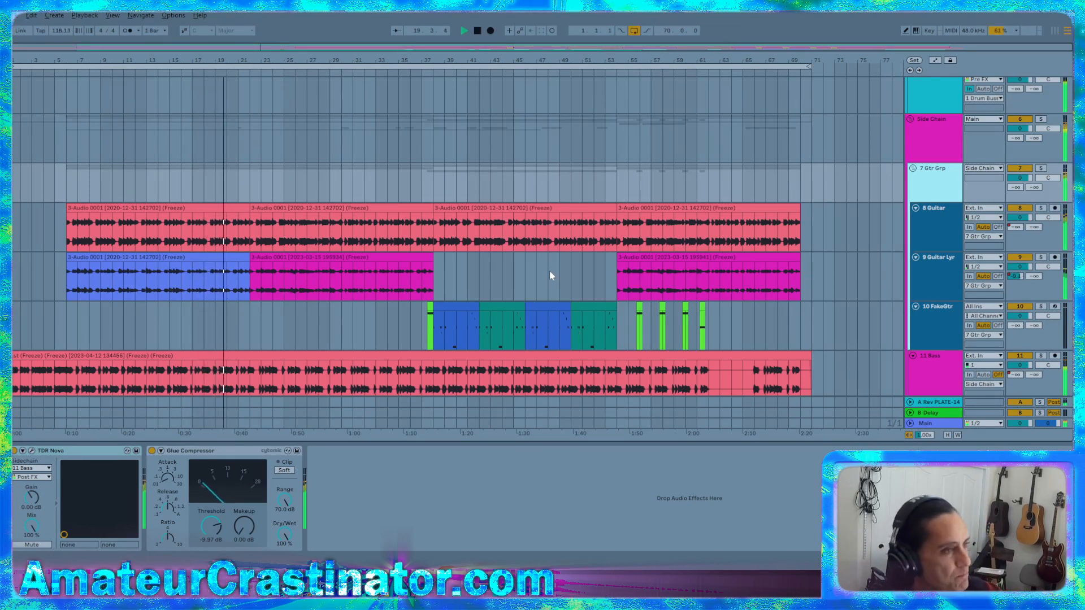
click(939, 279)
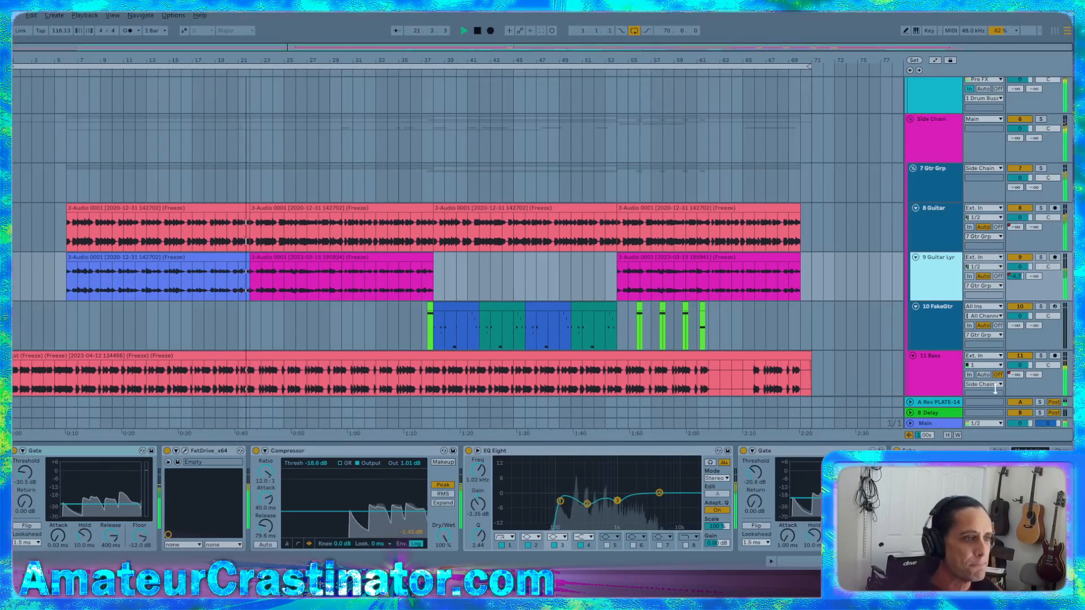
scroll(935, 379, down, 2)
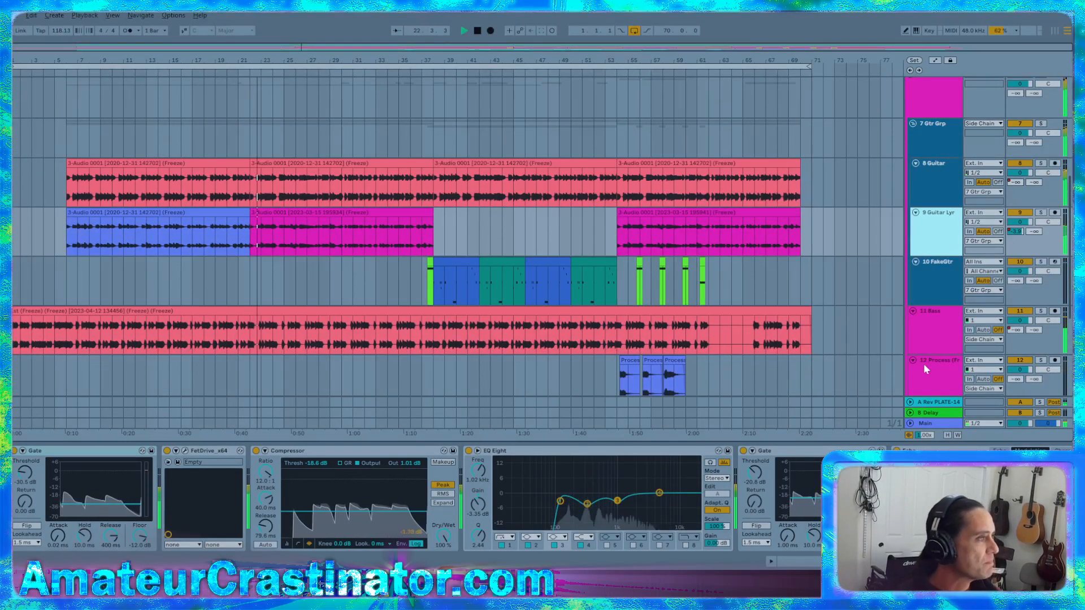
Solo the 7 Gtr Grp, compare its sound with the 9 Guitar Lyr track muted and unmuted, and turn the solo off
click(929, 182)
click(1040, 124)
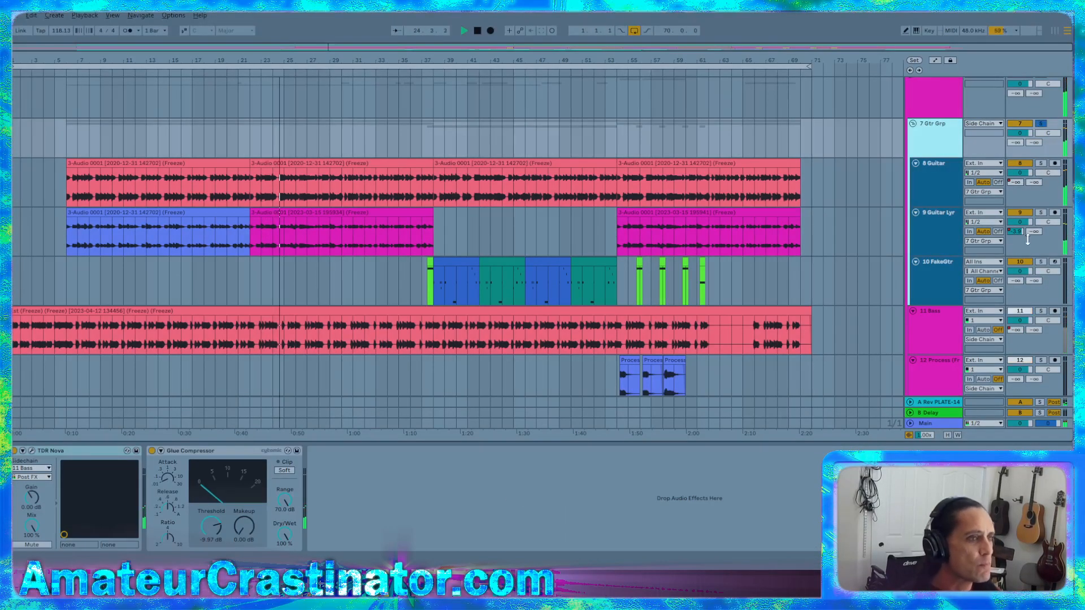
click(1021, 212)
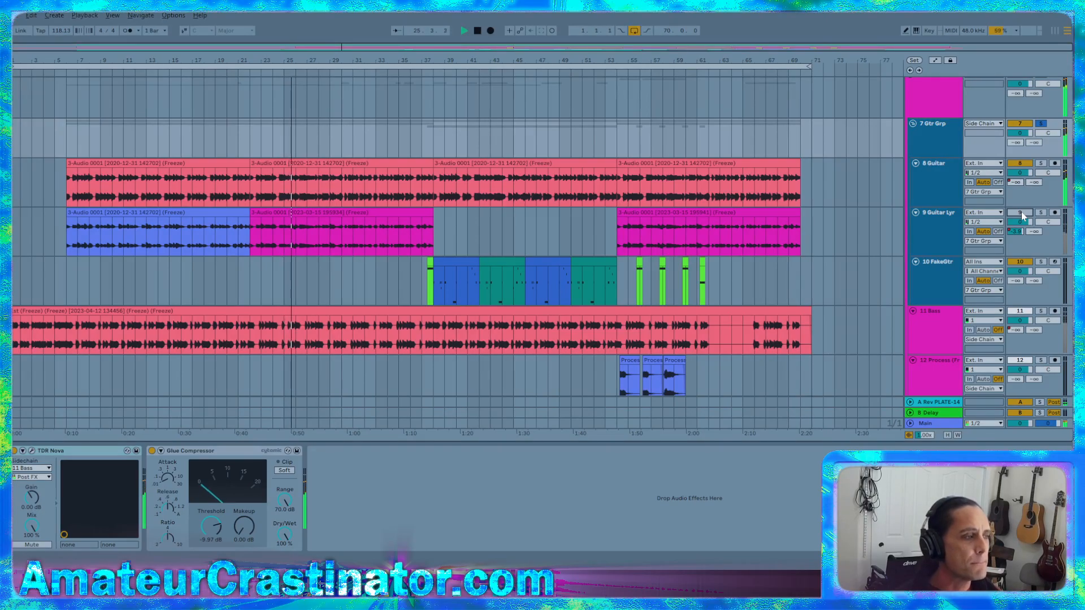
click(1022, 212)
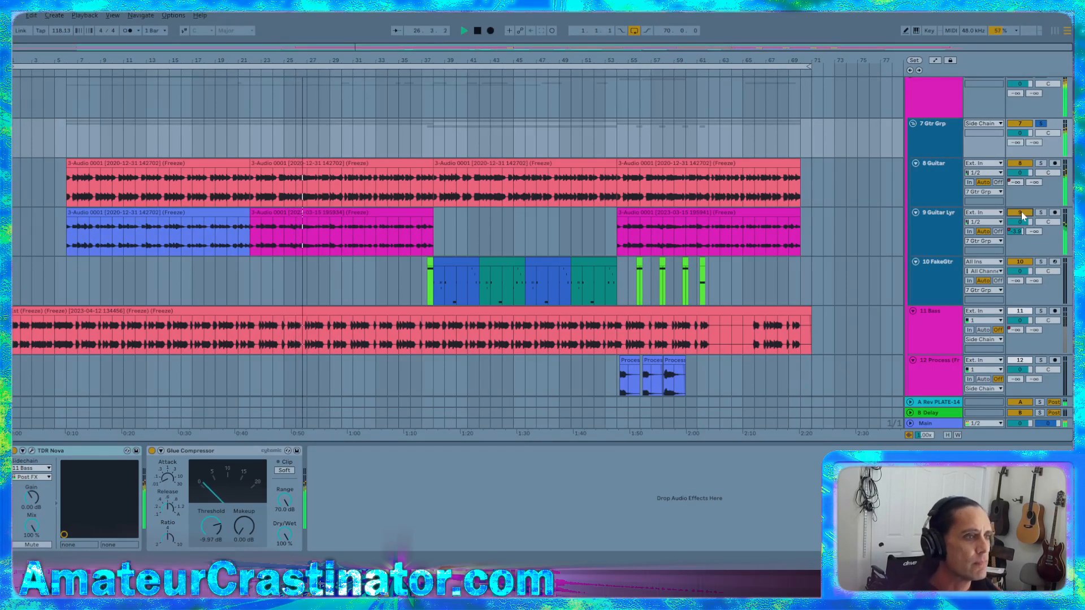
click(1040, 123)
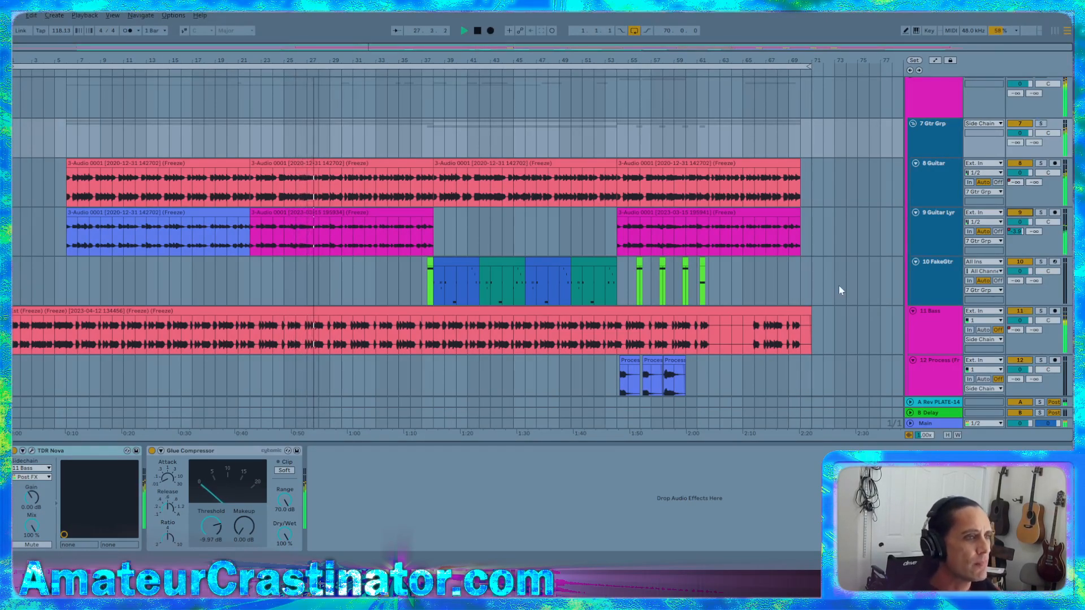
Show the device chain of the 11 Bass track during playback
click(934, 338)
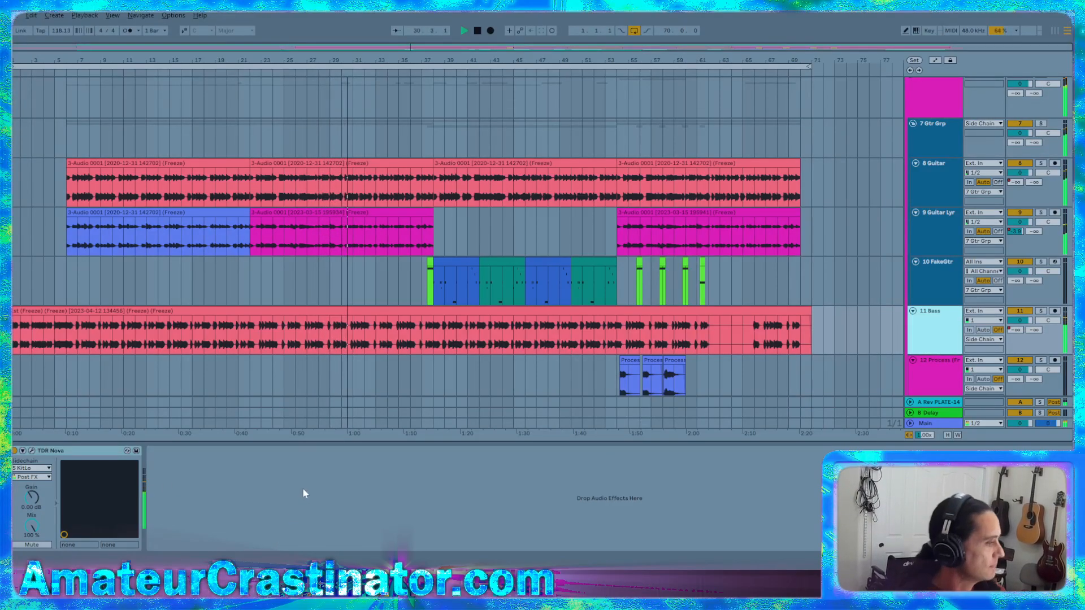
Set the Wavetable amp envelope on the 10 FakeGtr track to a sustain of -9.6 dB and a release of 799 ms
scroll(495, 307, down, 2)
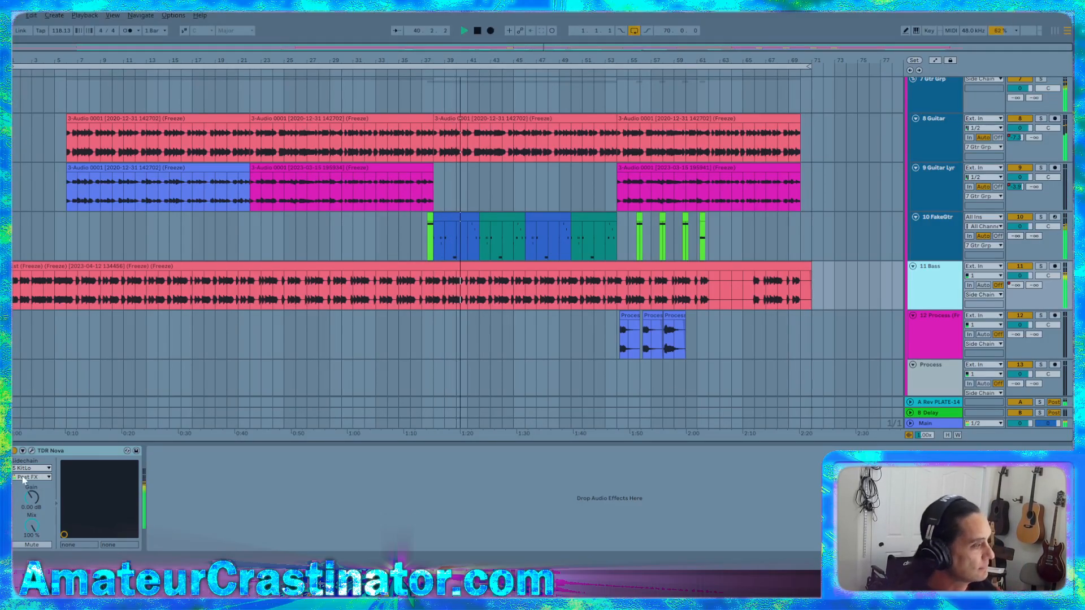
click(921, 237)
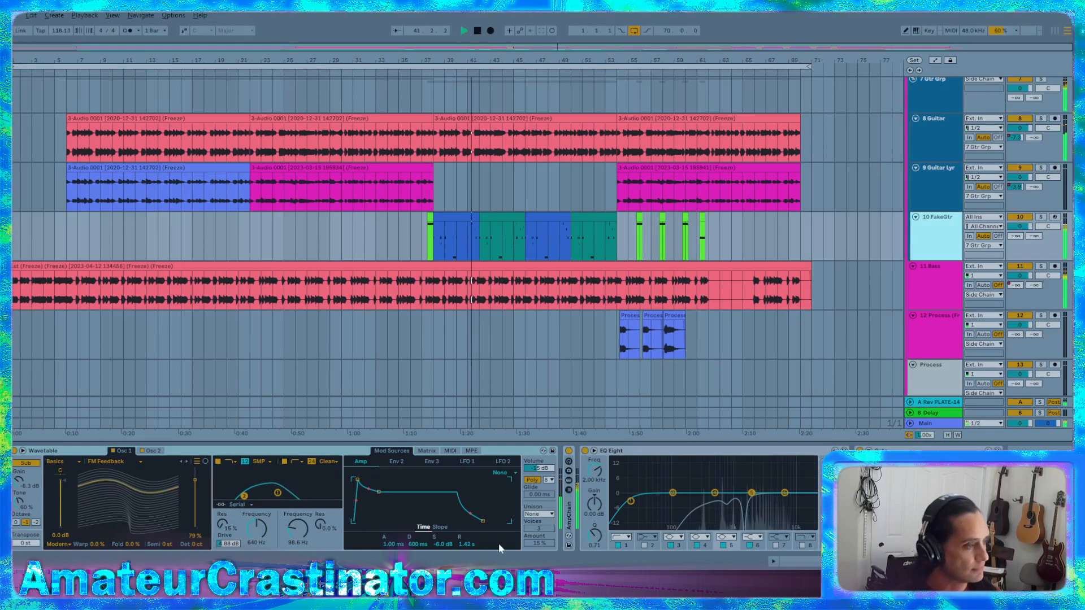
mouse_move(469, 544)
mouse_down()
mouse_move(469, 557)
mouse_move(442, 550)
mouse_move(466, 554)
mouse_up()
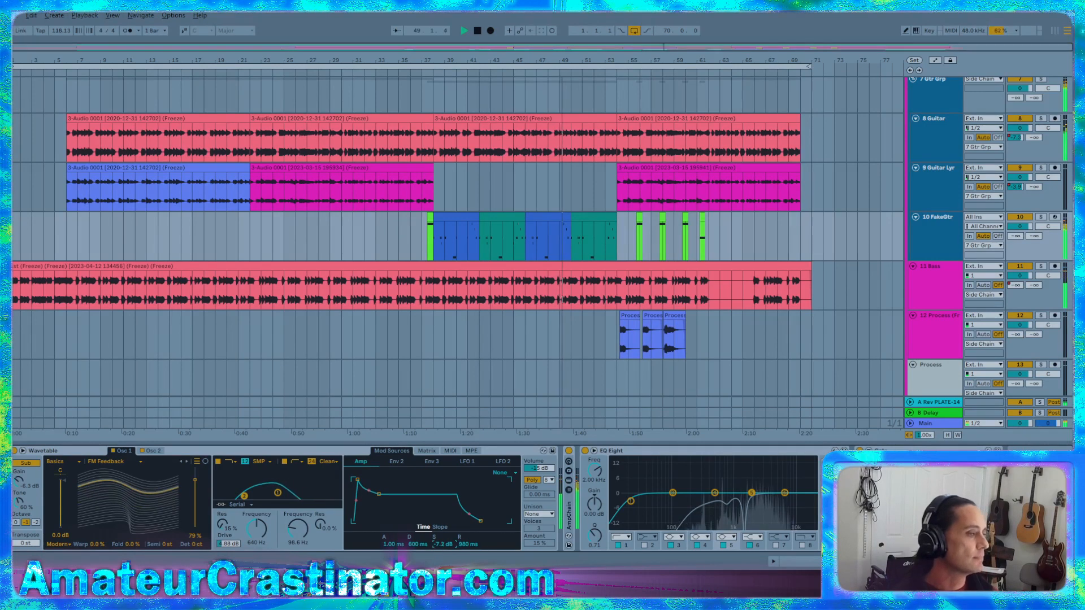
drag(441, 544, 468, 556)
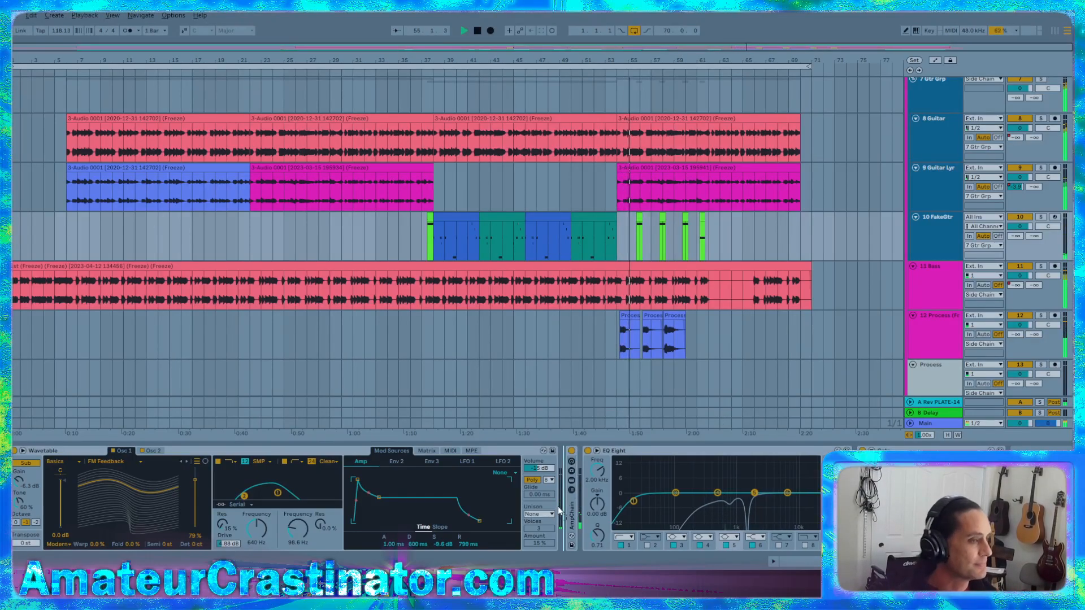
Add an EQ Eight after Wavetable on 10 FakeGtr, with a low cut at about 100 Hz and a -2.11 dB dip just below 1 kHz
key(ctrl+v)
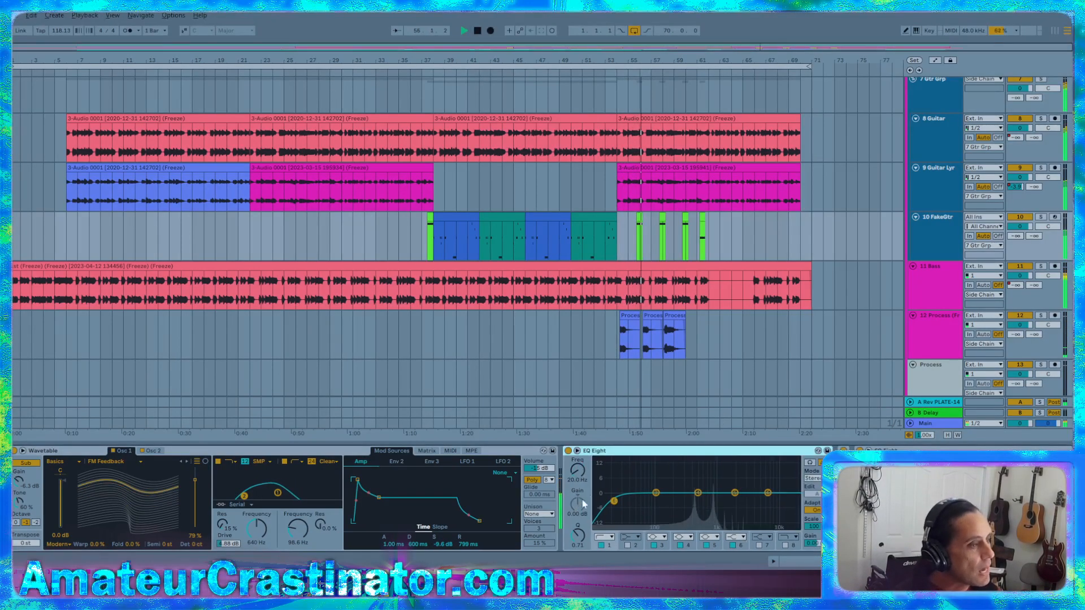
scroll(662, 492, right, 1)
scroll(662, 486, right, 4)
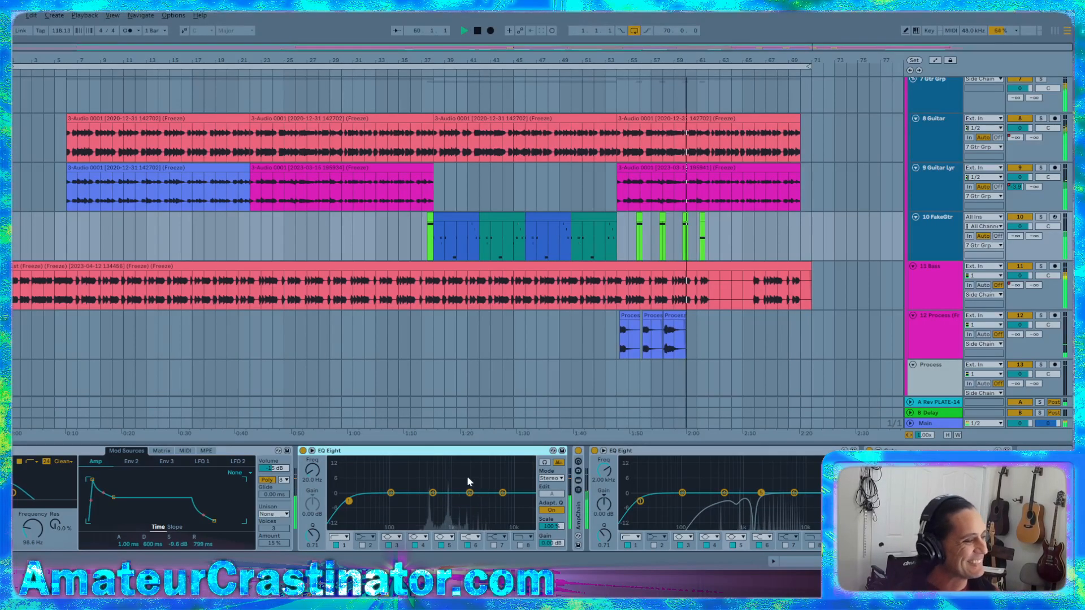
drag(311, 479, 312, 472)
drag(392, 501, 447, 497)
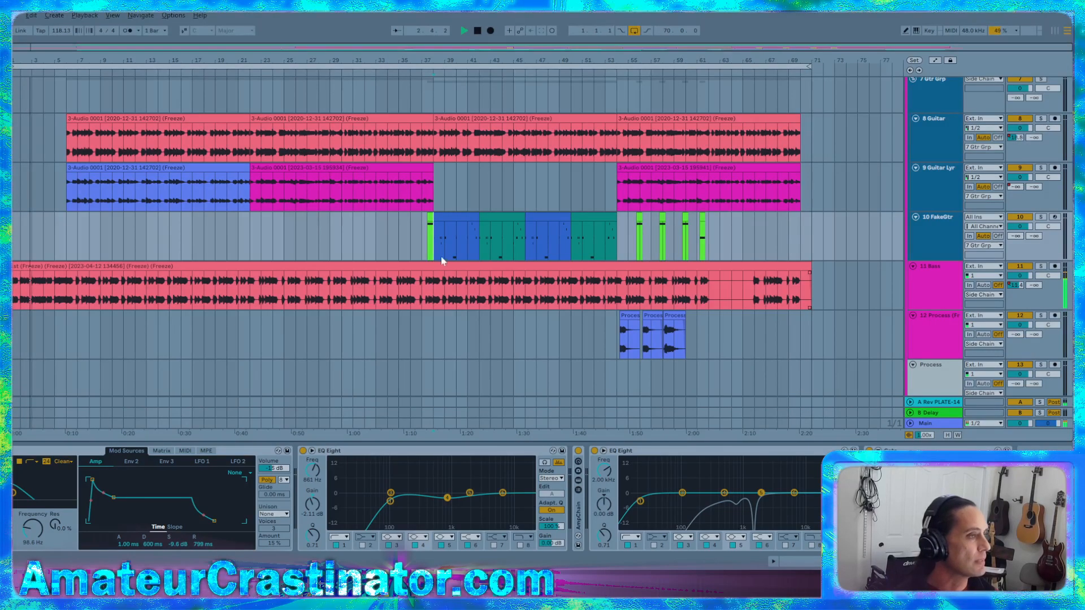
Copy the bar 38 to 54 section of the 8 Guitar, 9 Guitar Lyr and 10 FakeGtr tracks to bar 70
drag(440, 256, 618, 148)
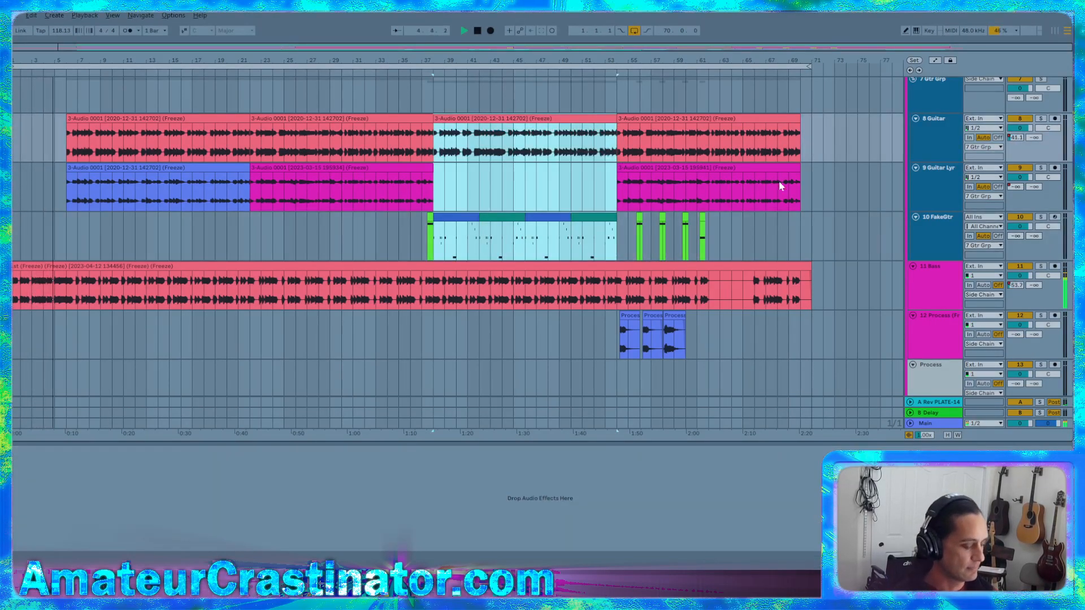
click(802, 151)
key(ctrl+v)
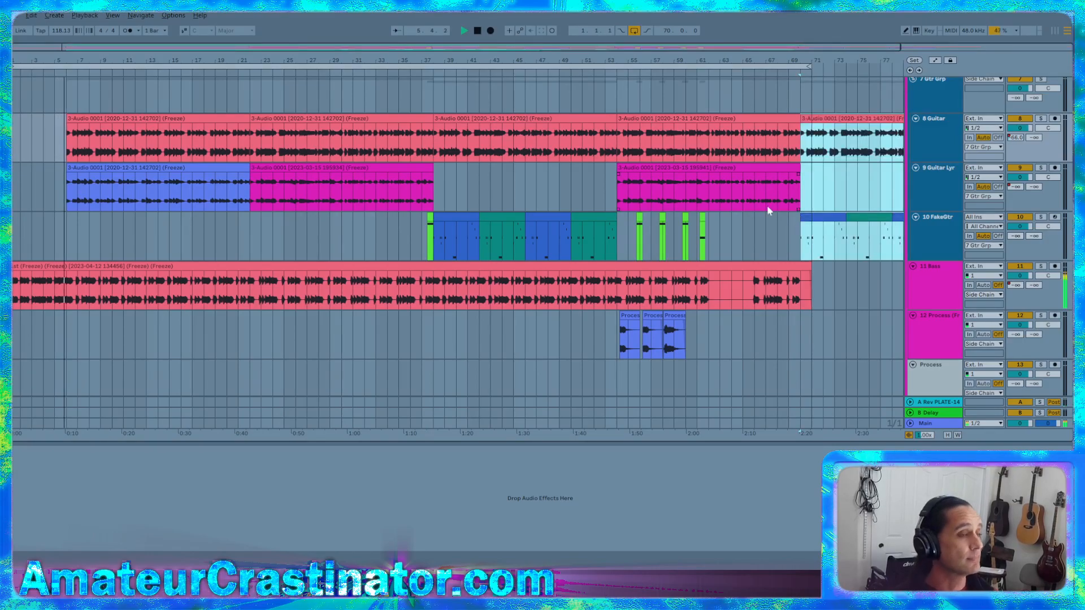
Copy the short green FakeGtr lead-in clip to just before bar 70 and extend the arrangement loop to 88 bars
key(minus)
scroll(678, 278, up, 3)
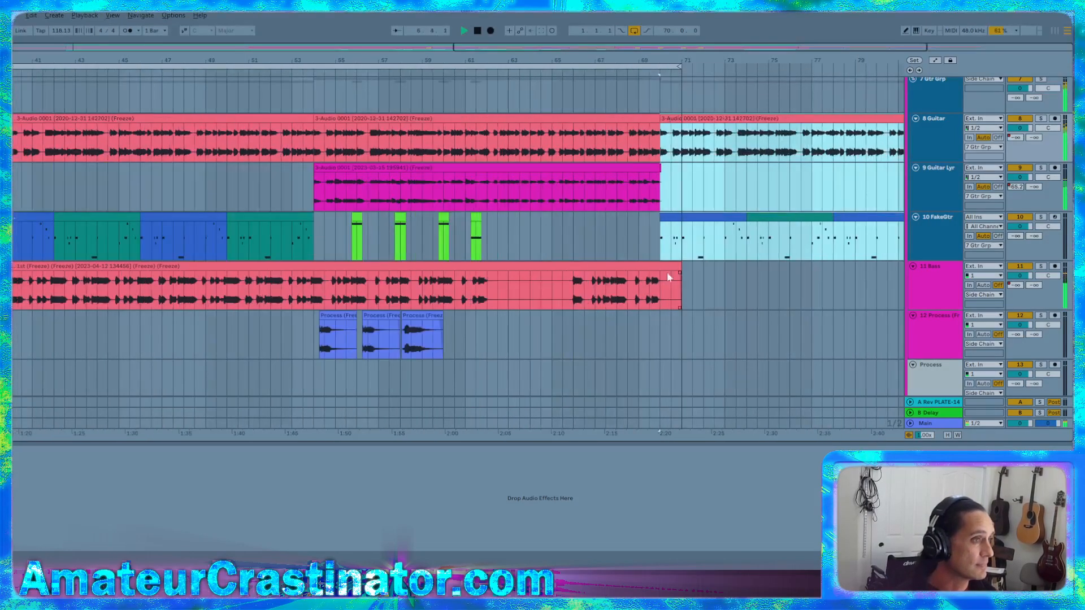
scroll(232, 236, left, 5)
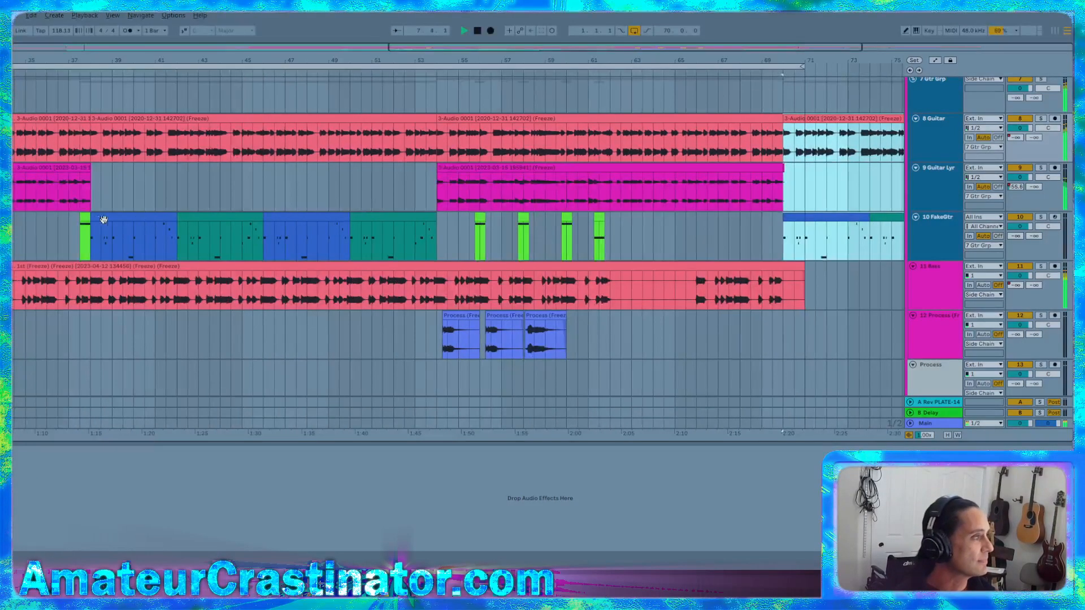
click(83, 219)
click(772, 240)
key(ctrl+v)
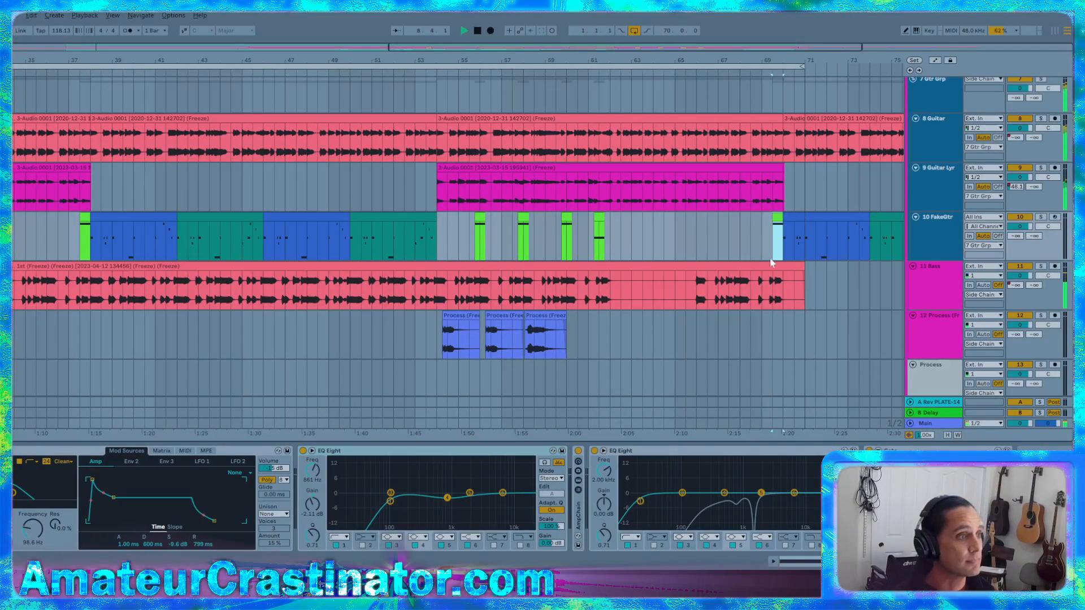
scroll(761, 250, down, 5)
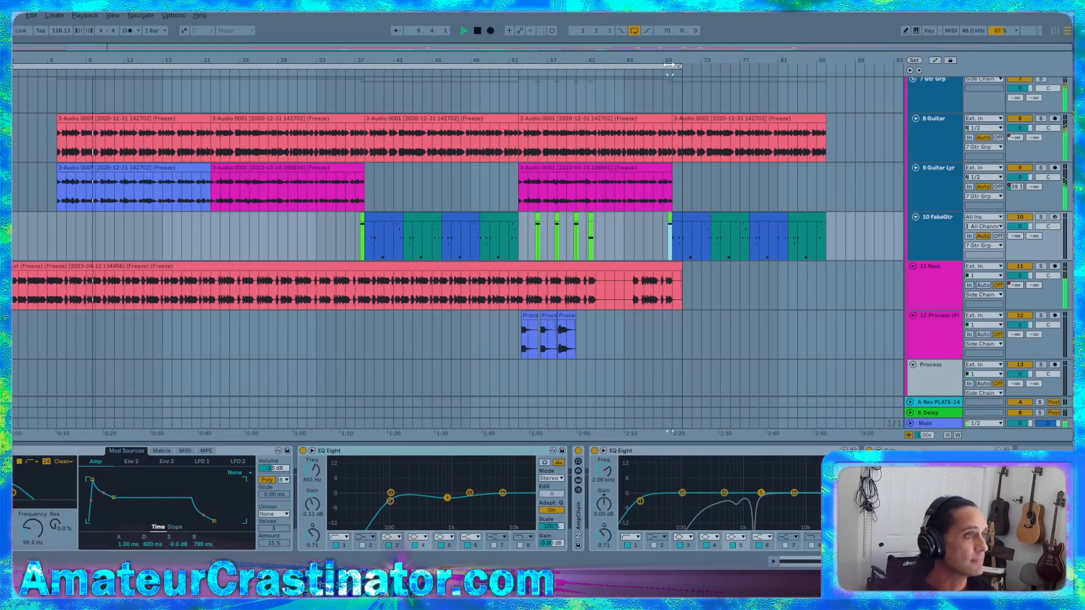
drag(681, 66, 856, 106)
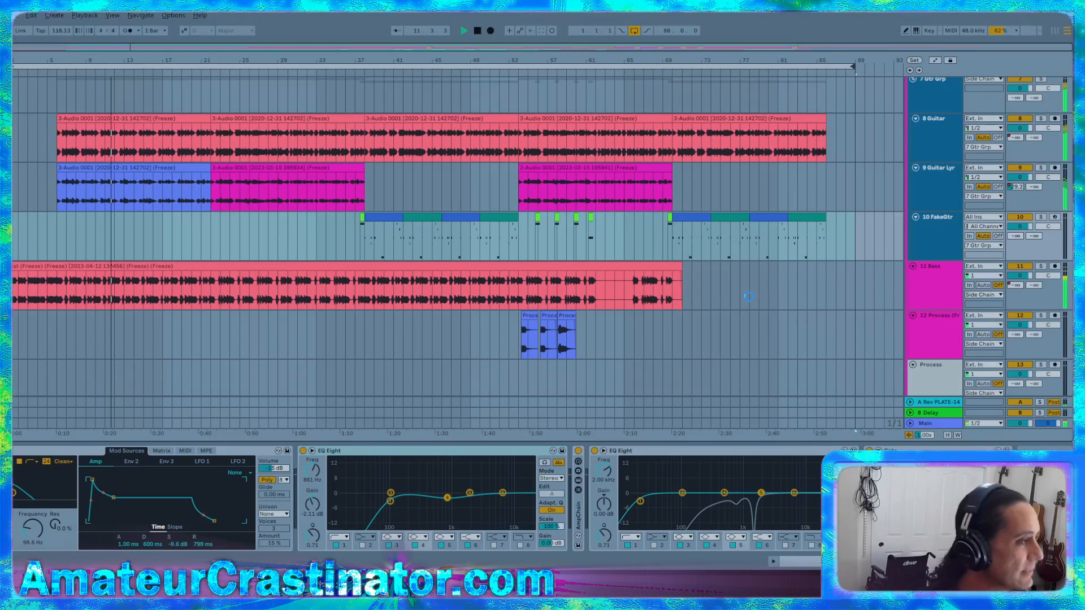
Copy the 11 Bass audio from about bar 22 to bar 38 and paste it at bar 70
click(212, 294)
scroll(212, 295, up, 6)
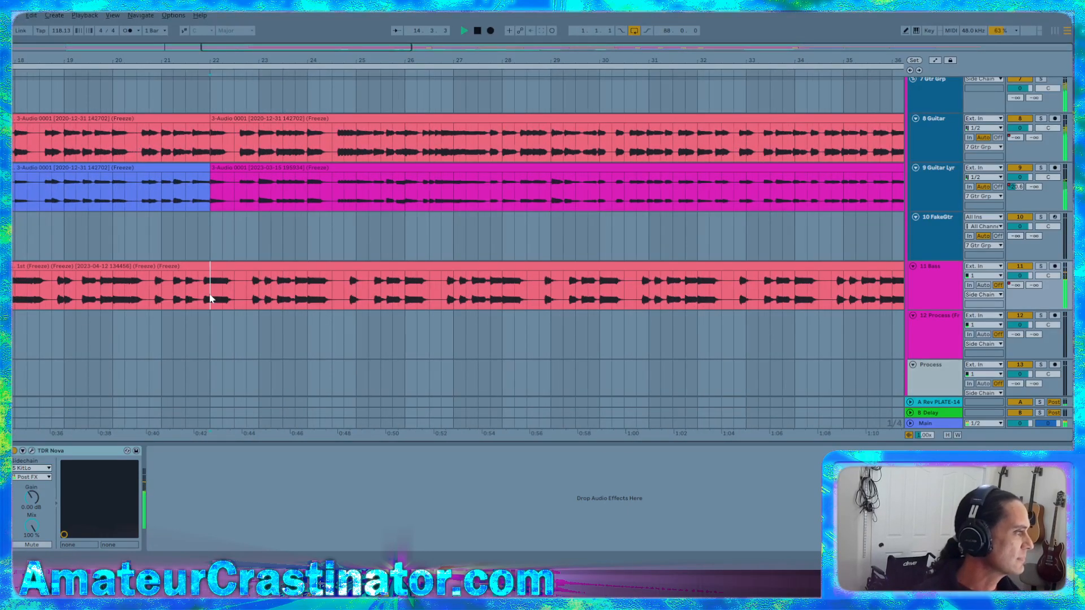
drag(204, 298, 741, 292)
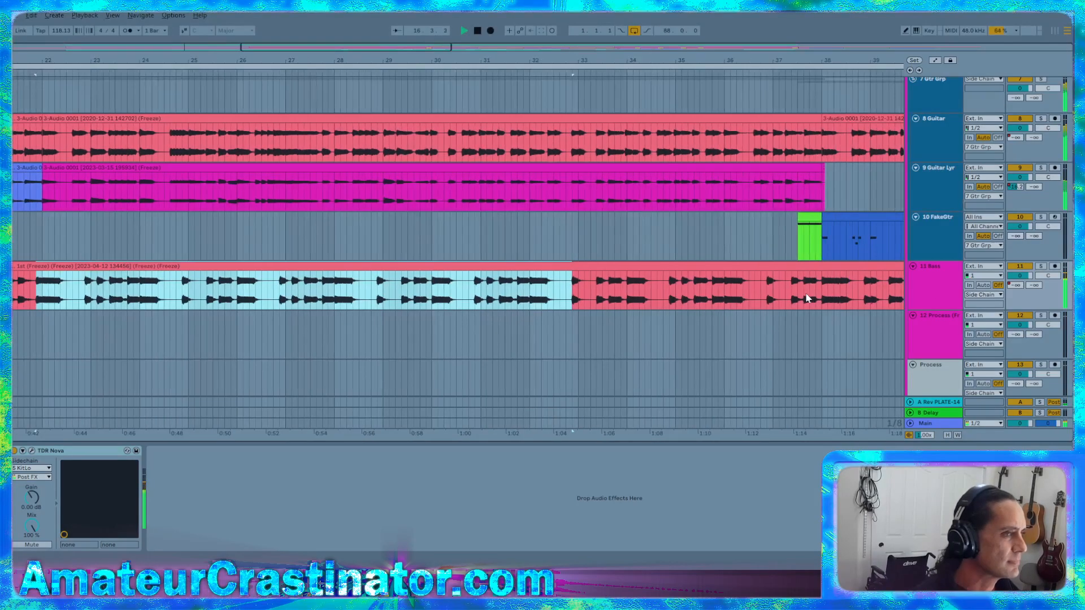
shift+click(743, 298)
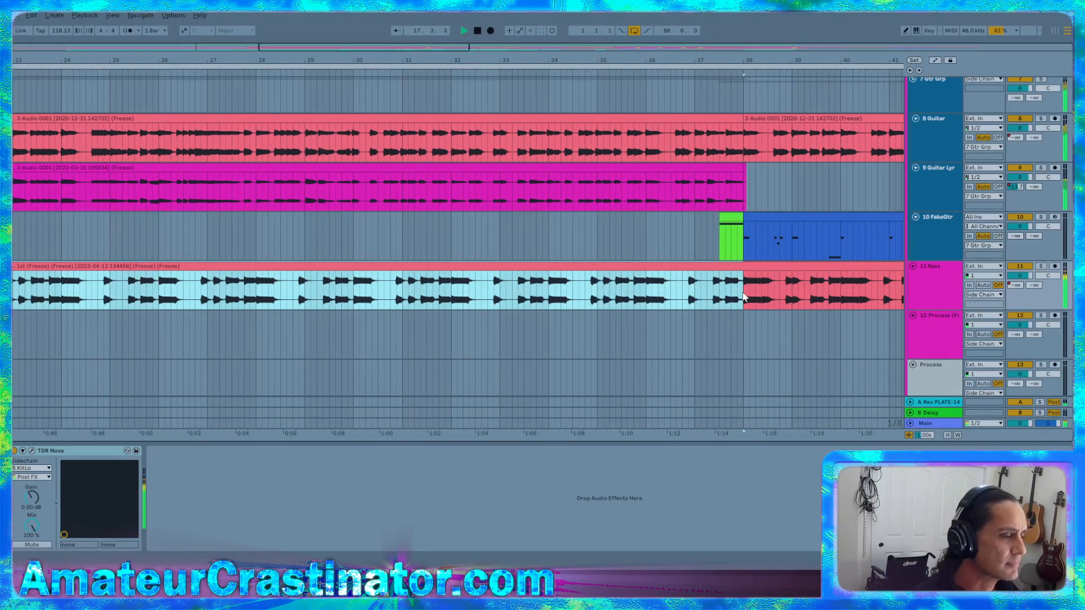
key(Delete)
key(ctrl+z)
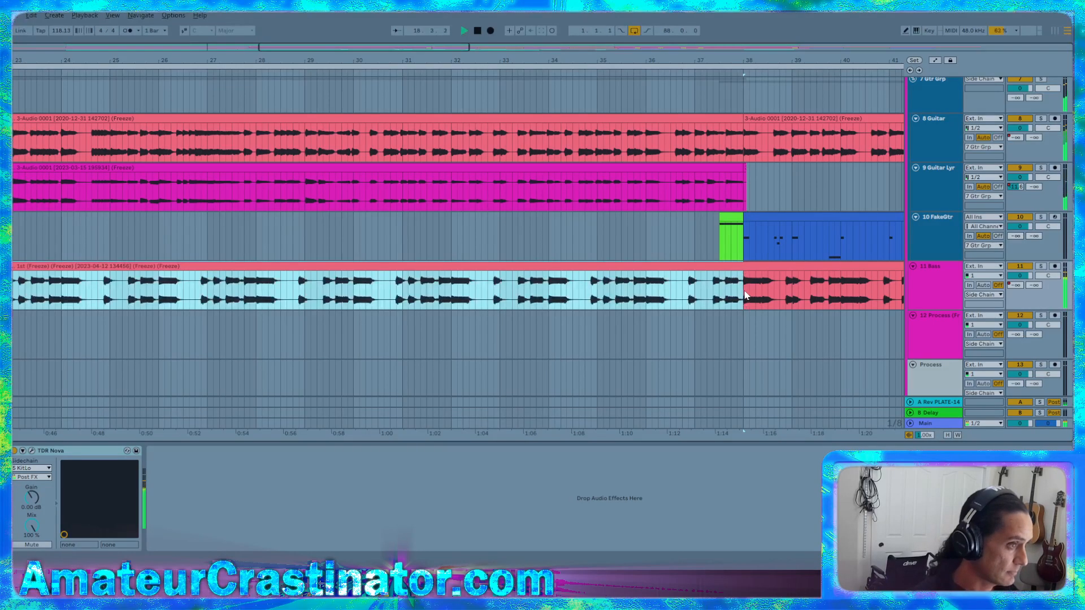
scroll(767, 293, down, 5)
scroll(681, 301, up, 8)
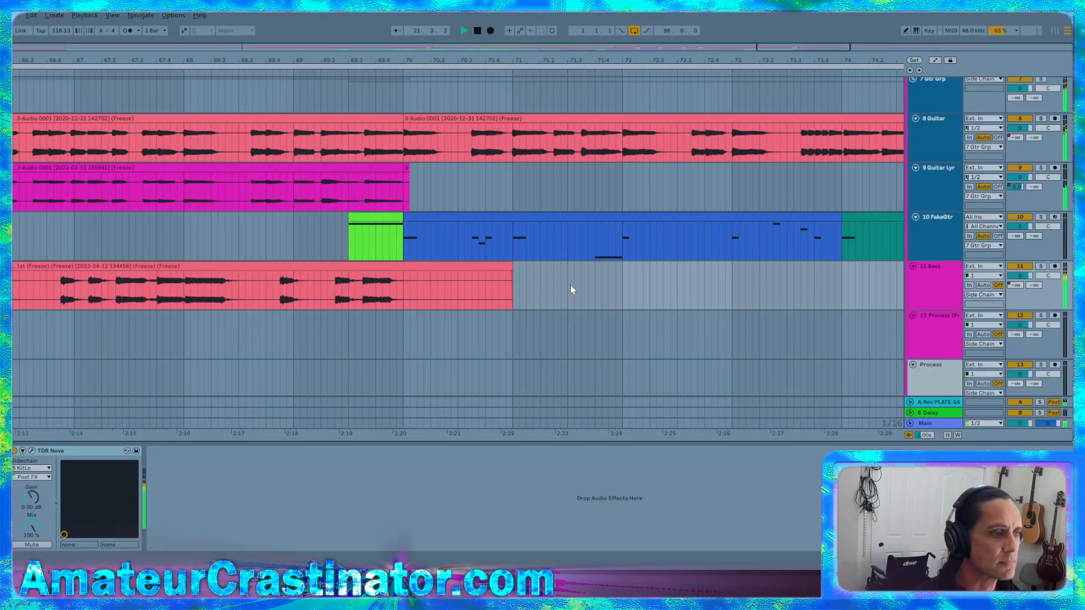
click(404, 290)
key(ctrl+v)
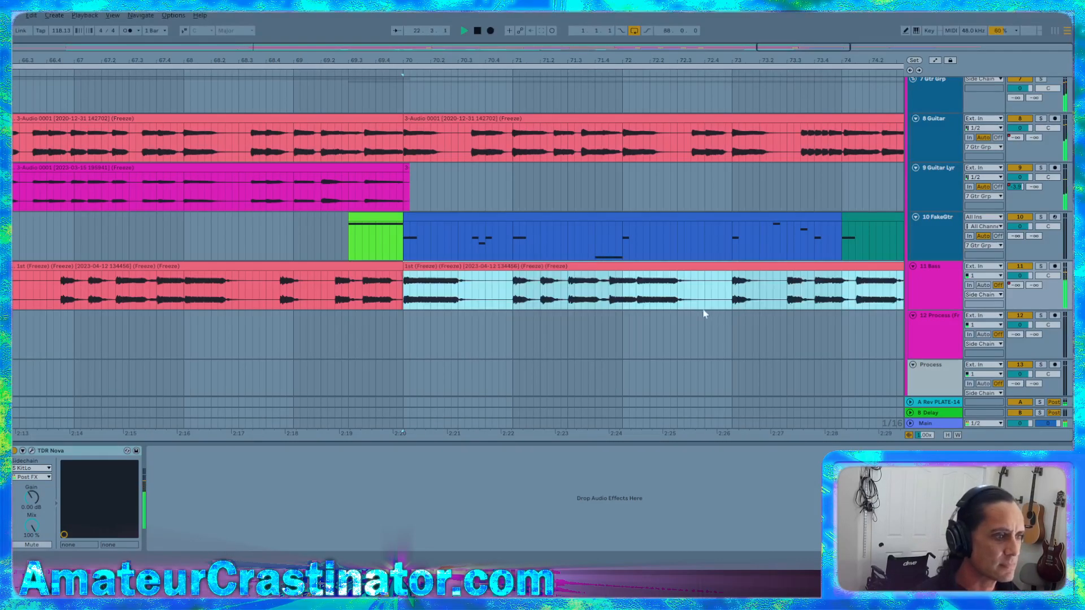
Fade out the end of the original bass clip just before bar 70 and adjust its join with the pasted clip
scroll(814, 347, down, 5)
click(947, 344)
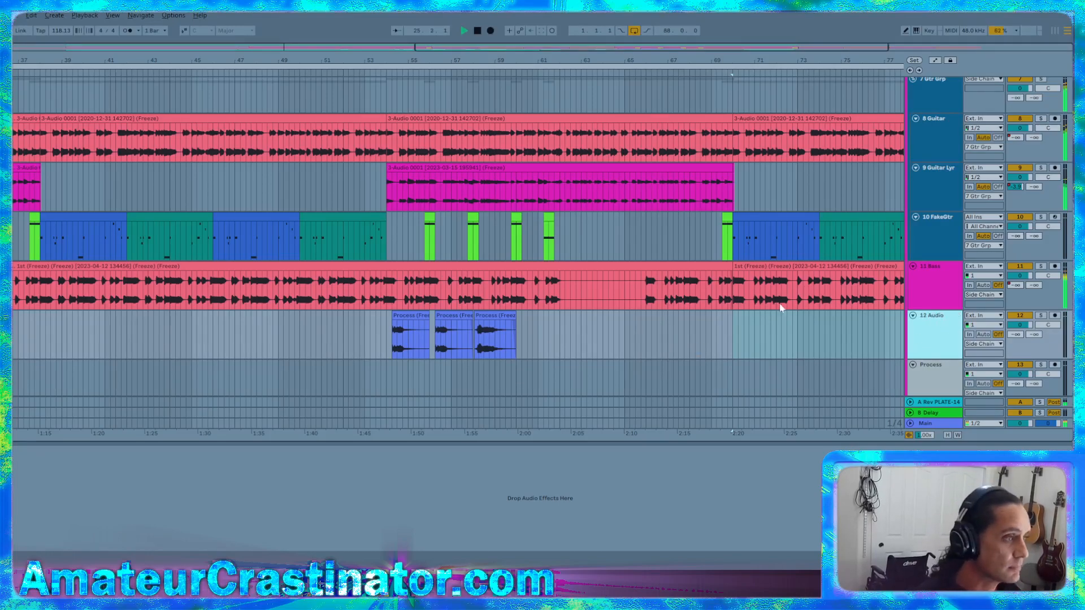
scroll(826, 288, up, 8)
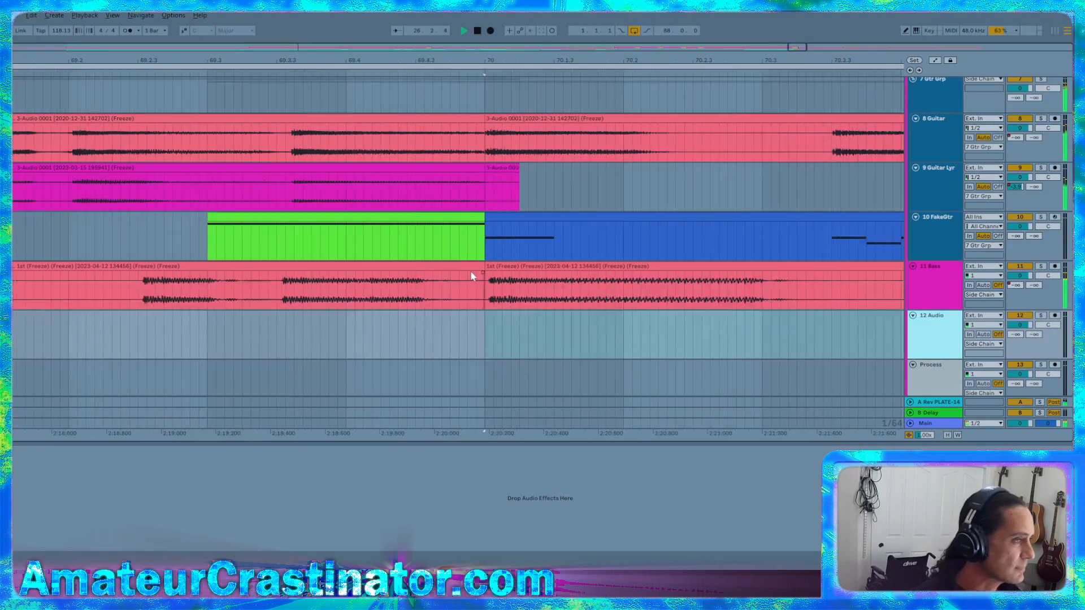
drag(485, 276, 461, 281)
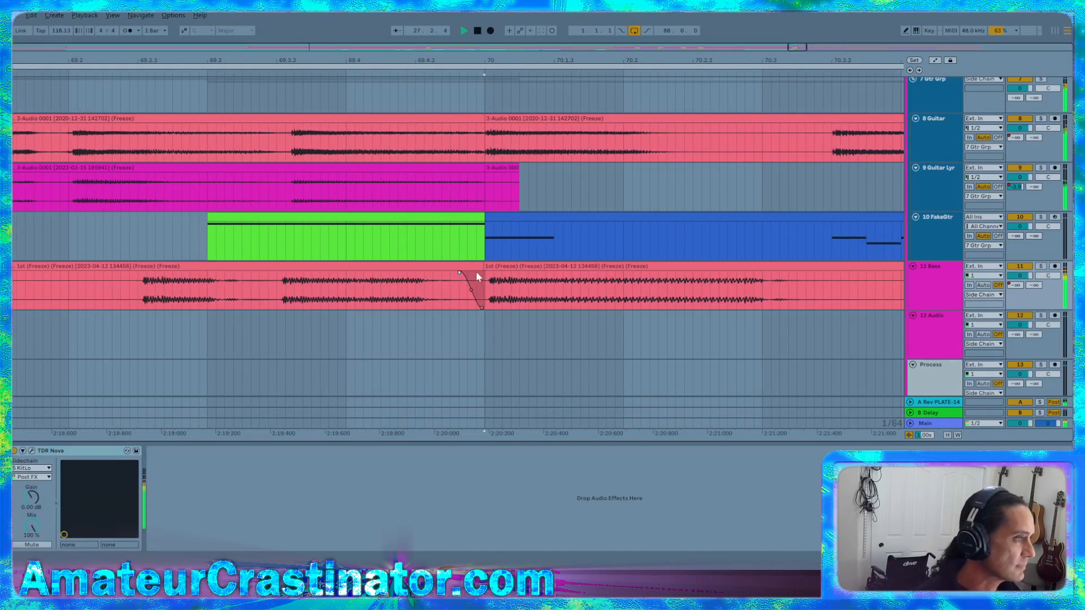
click(485, 277)
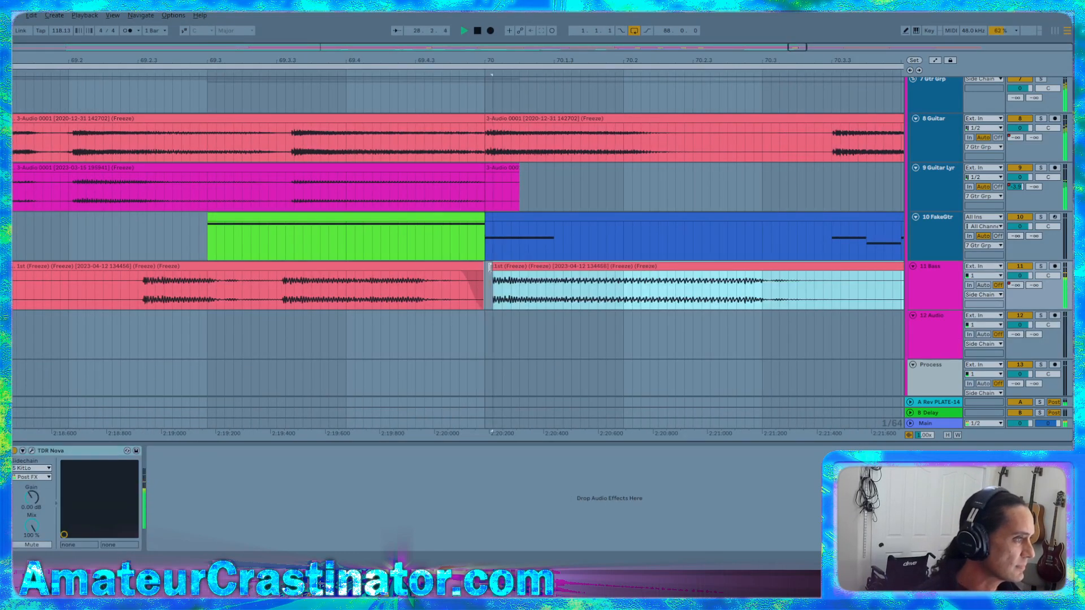
click(482, 266)
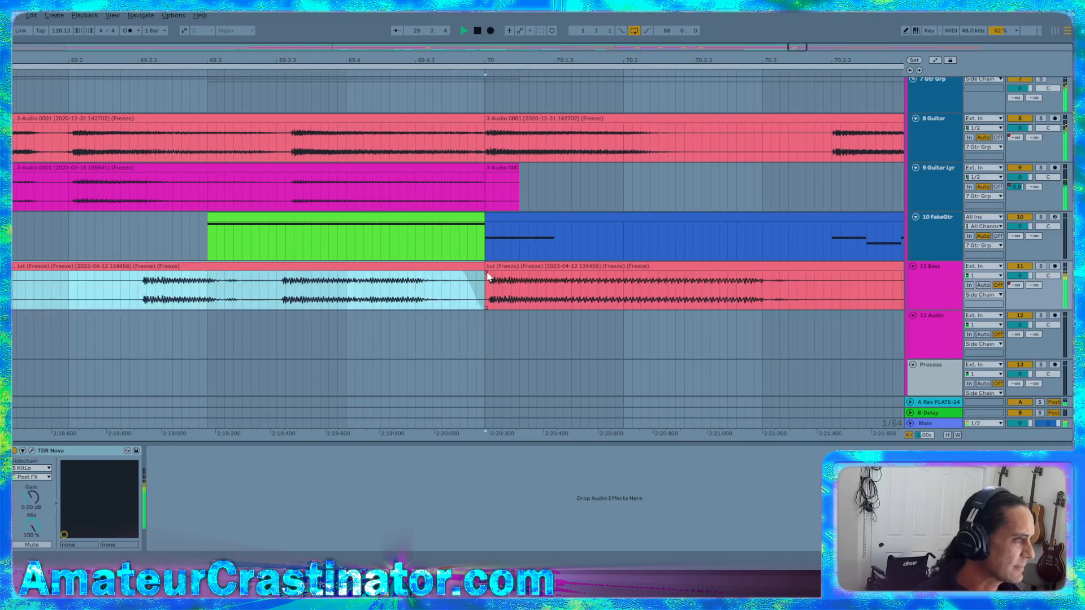
drag(487, 274, 452, 275)
scroll(476, 278, down, 12)
drag(163, 347, 177, 345)
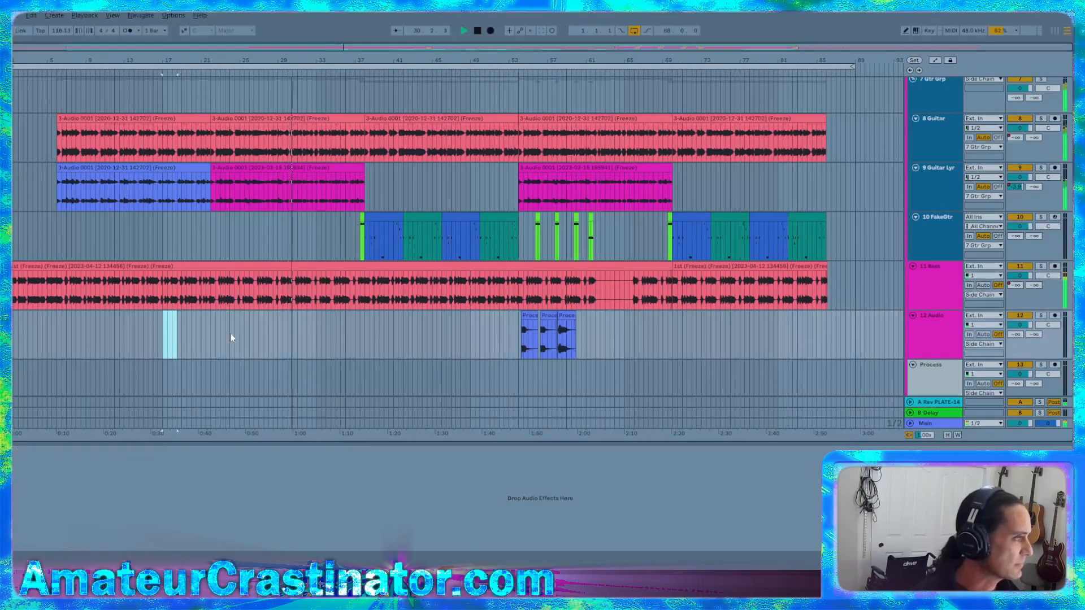
click(403, 328)
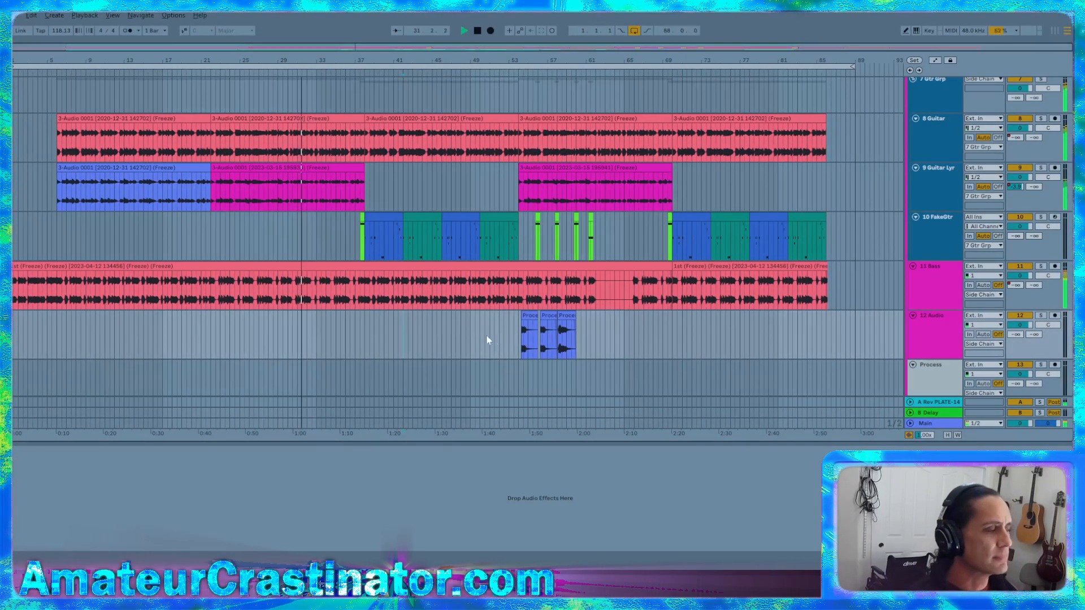
key(ctrl+2)
click(434, 338)
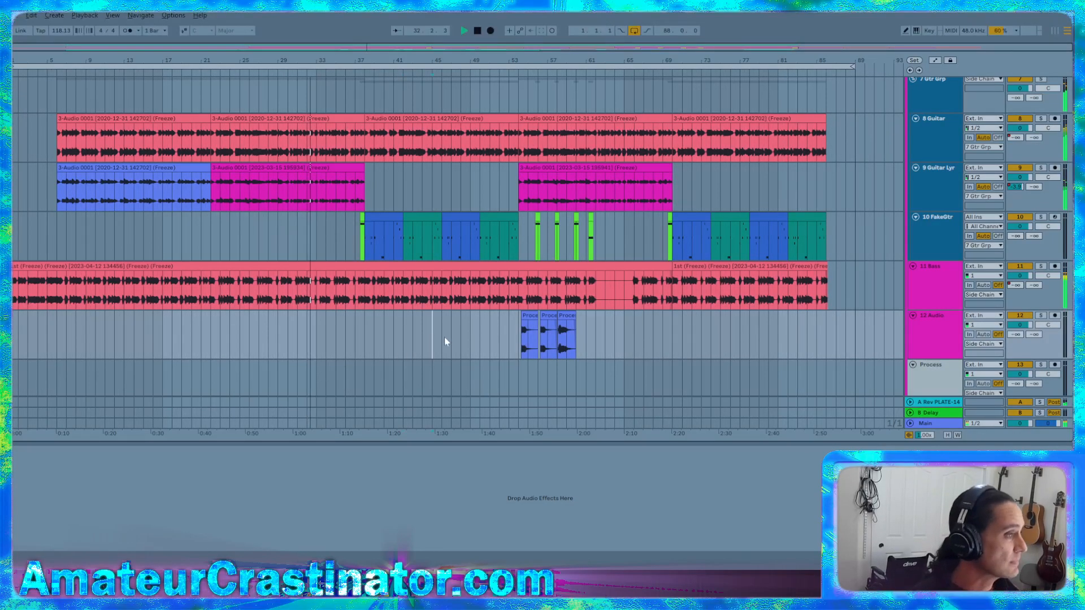
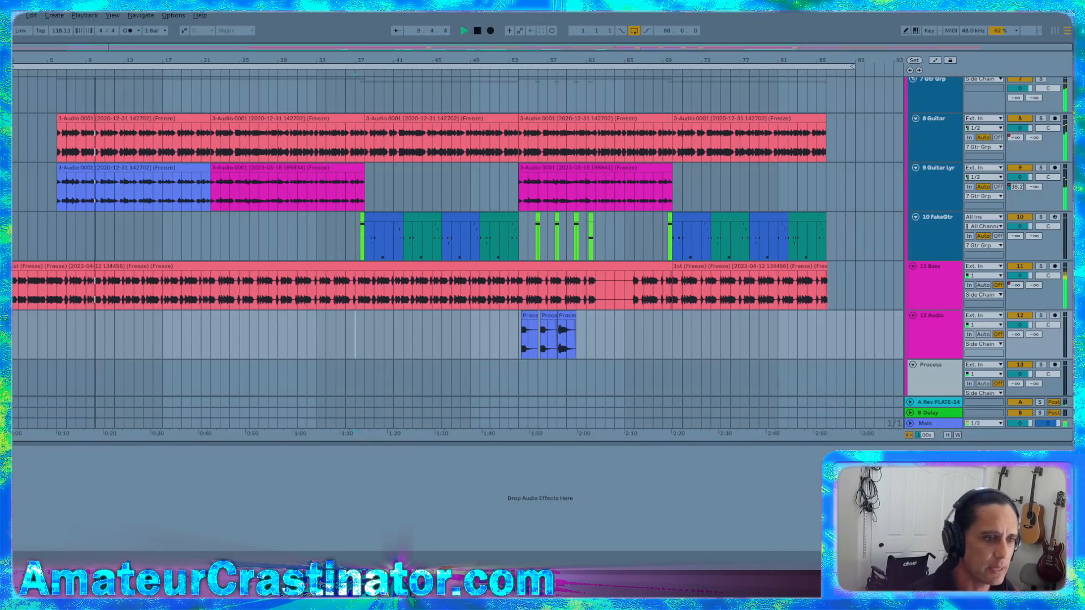
Stop playback, select the 88-bar loop range across all tracks, and review the audio export settings for the Main track before closing them
key(space)
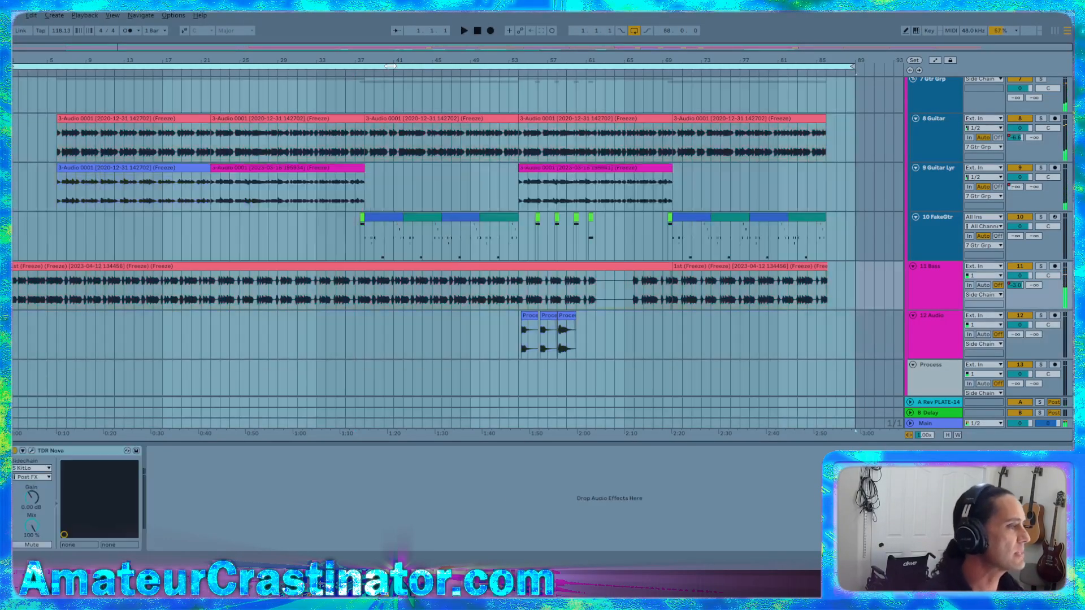
key(ctrl+a)
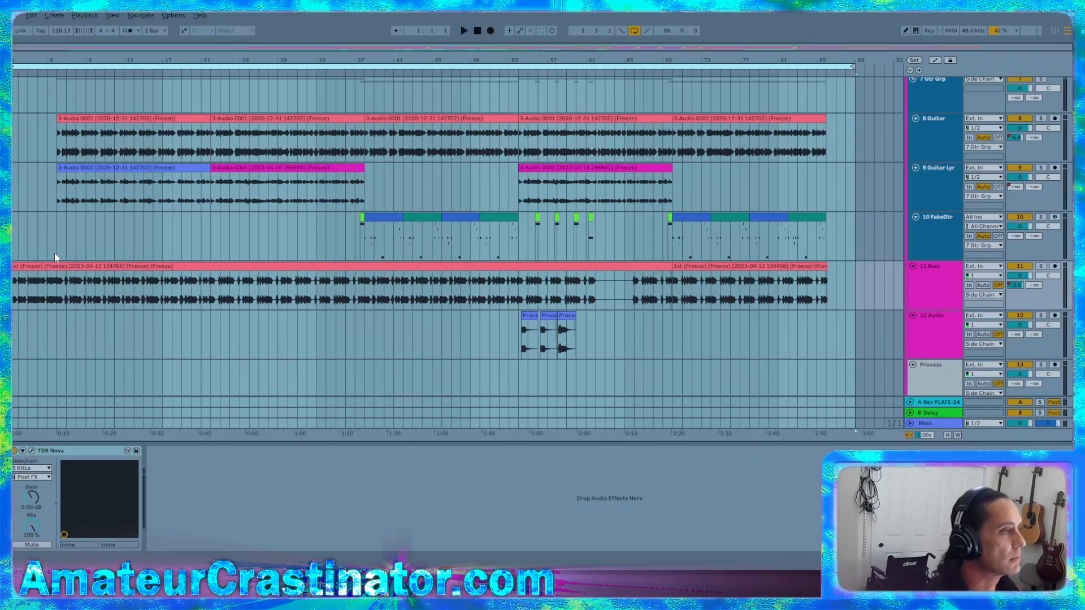
key(ctrl+shift+r)
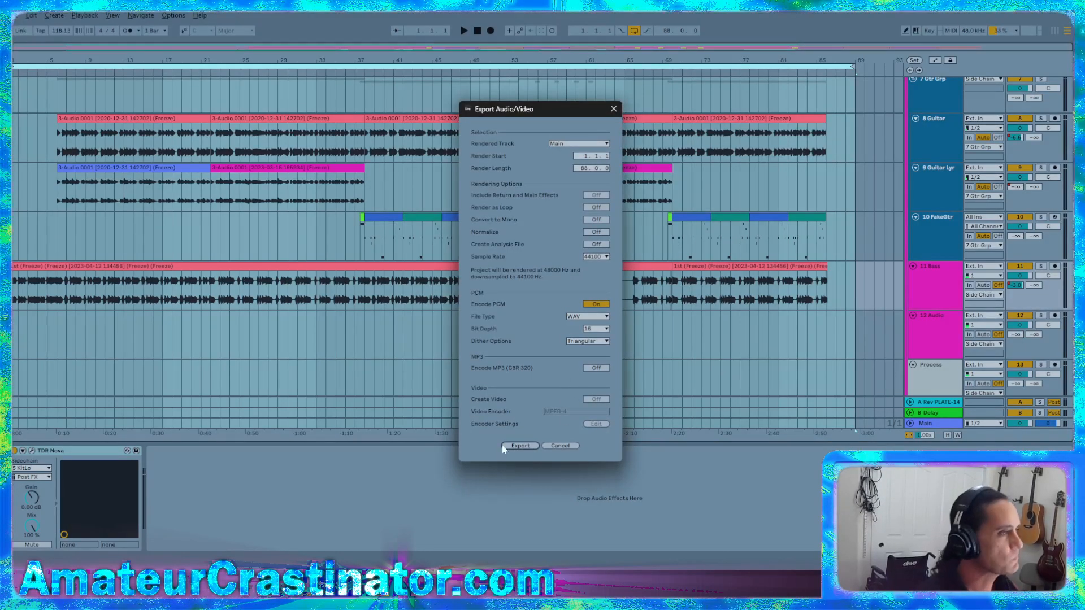
click(614, 109)
key(ctrl+shift+r)
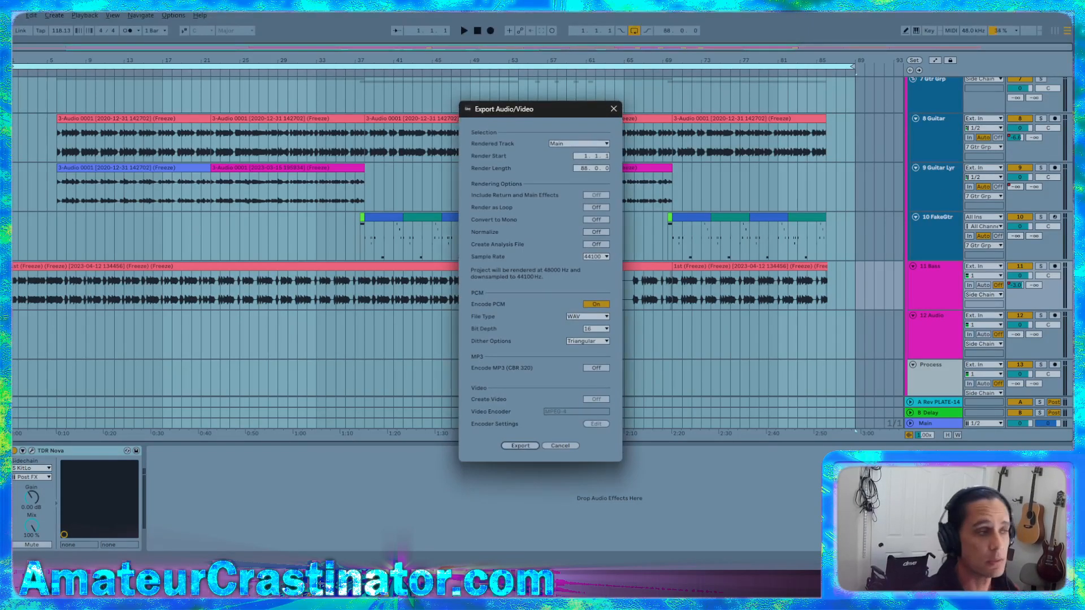
click(614, 109)
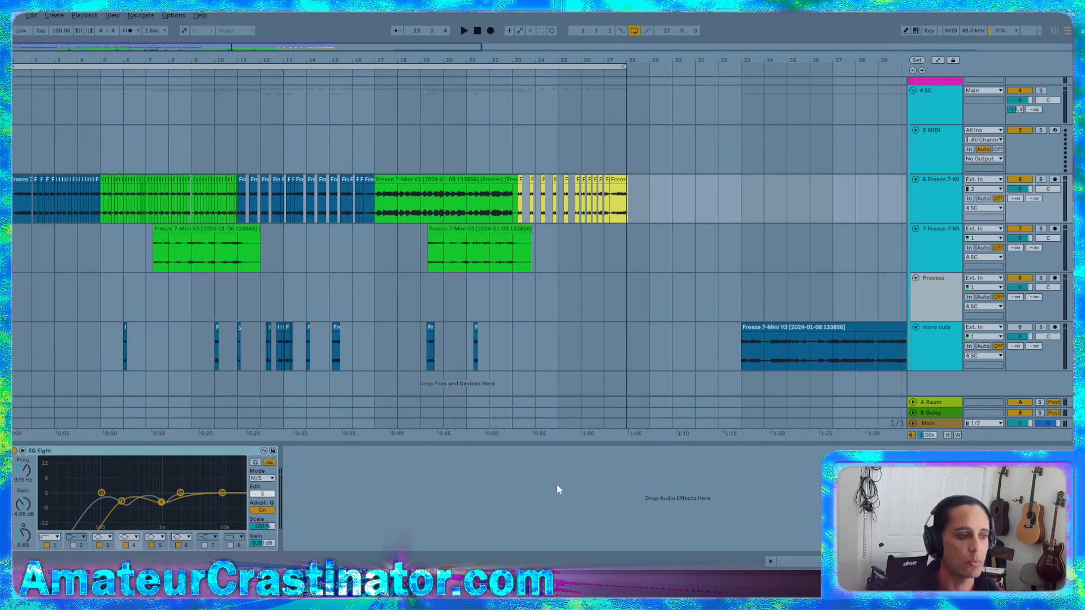
click(497, 479)
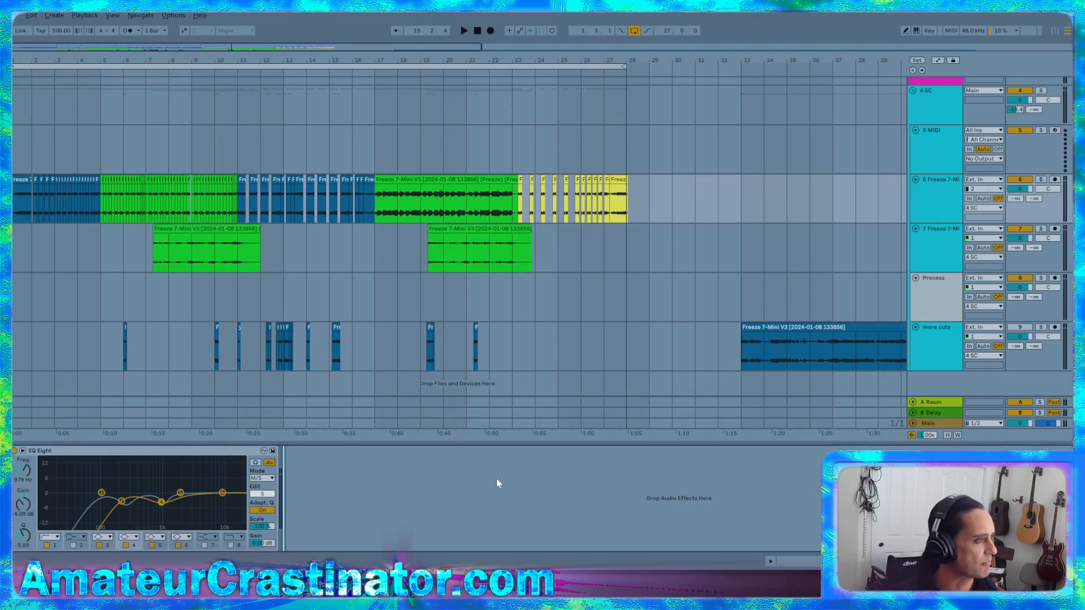
Restart playback of the 100 BPM set from the beginning and look over its frozen 7-Mini and drum tracks
click(478, 32)
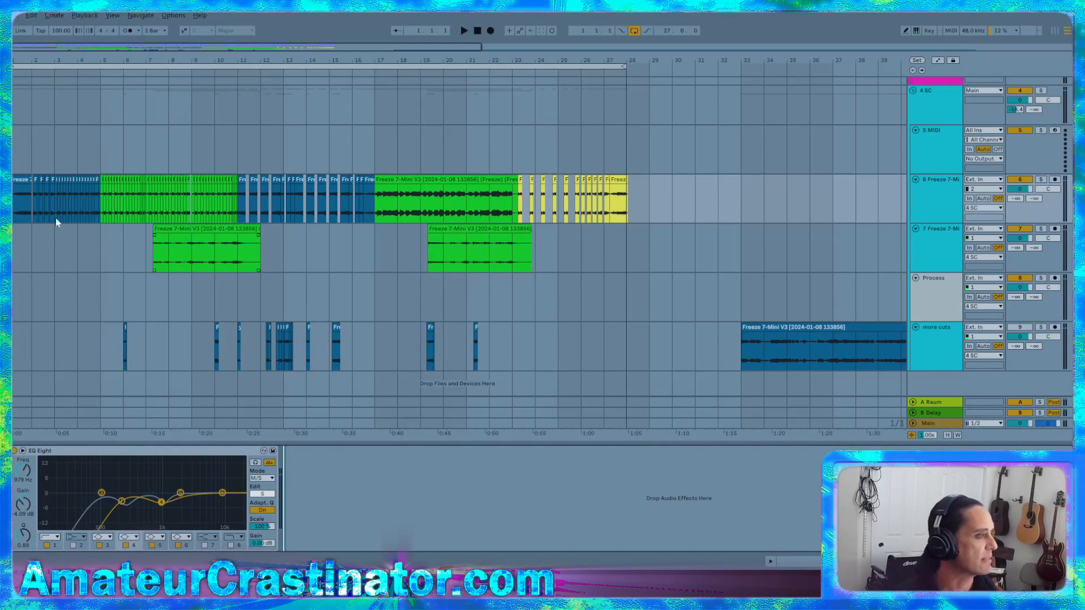
key(space)
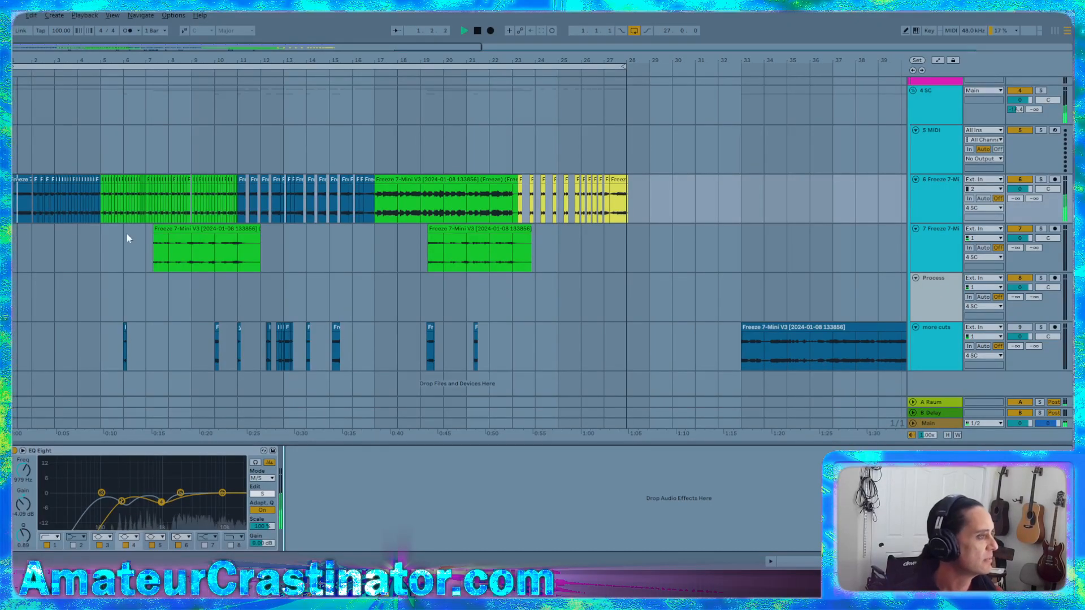
click(212, 249)
scroll(890, 245, up, 4)
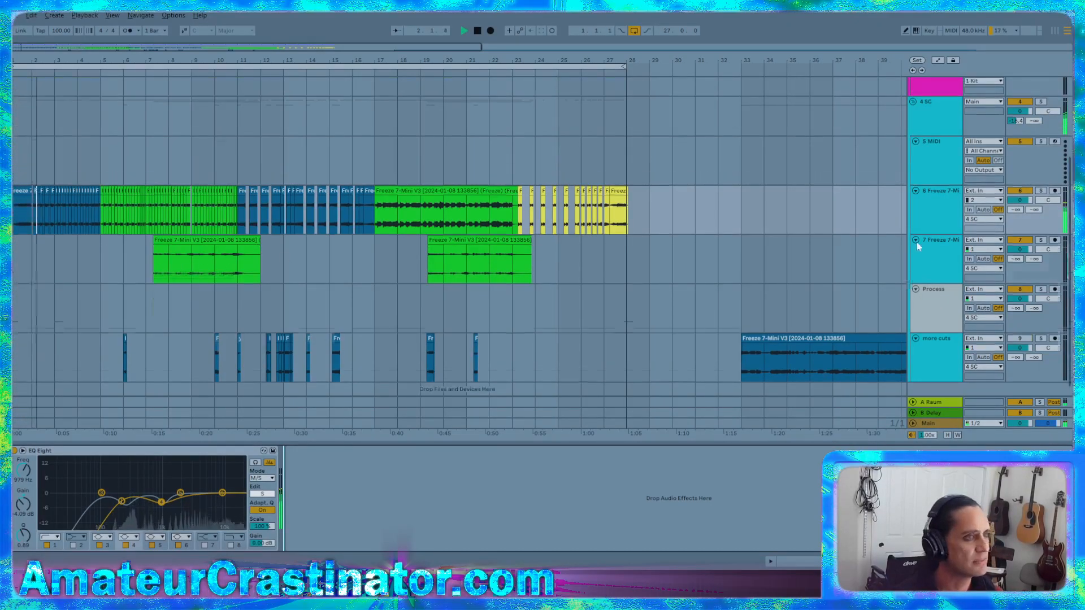
click(916, 313)
scroll(684, 375, down, 2)
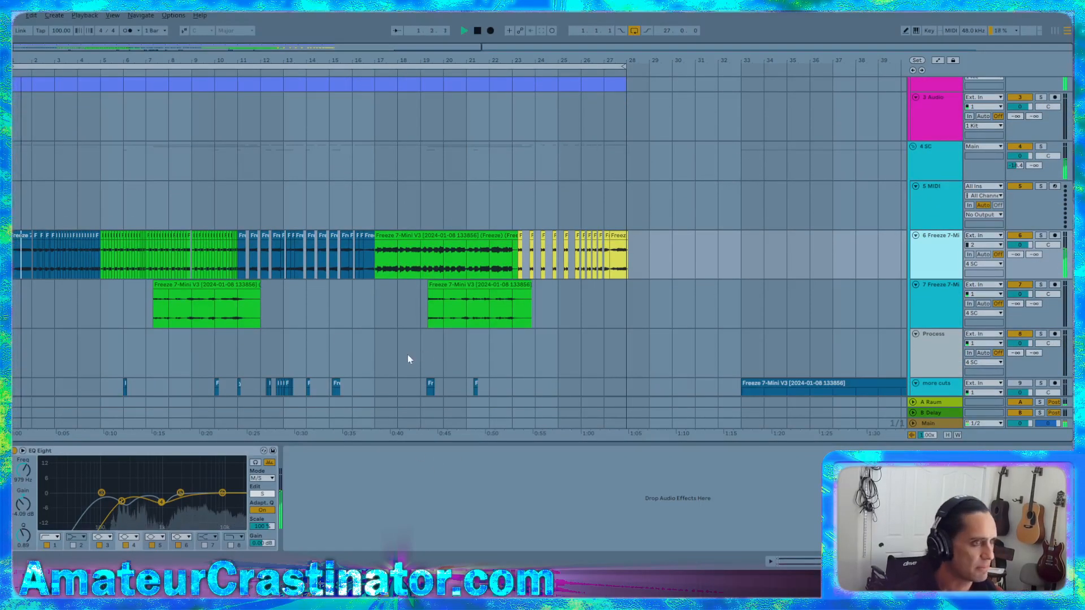
scroll(924, 139, up, 3)
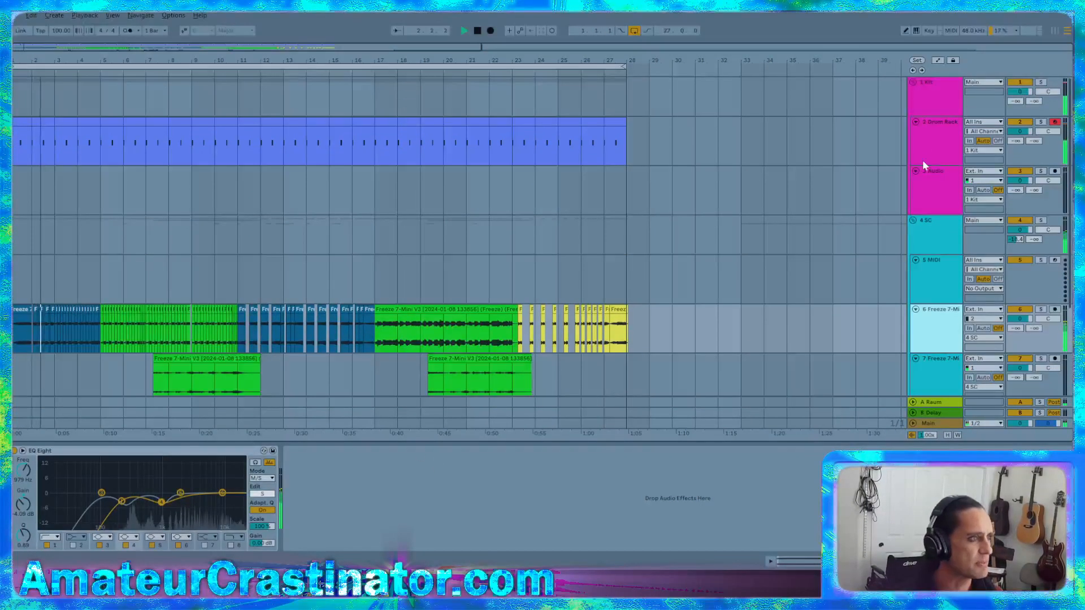
Select the Drum Rack track, choose its ChowKick pad, and open the ChowKick plugin's editor
click(924, 157)
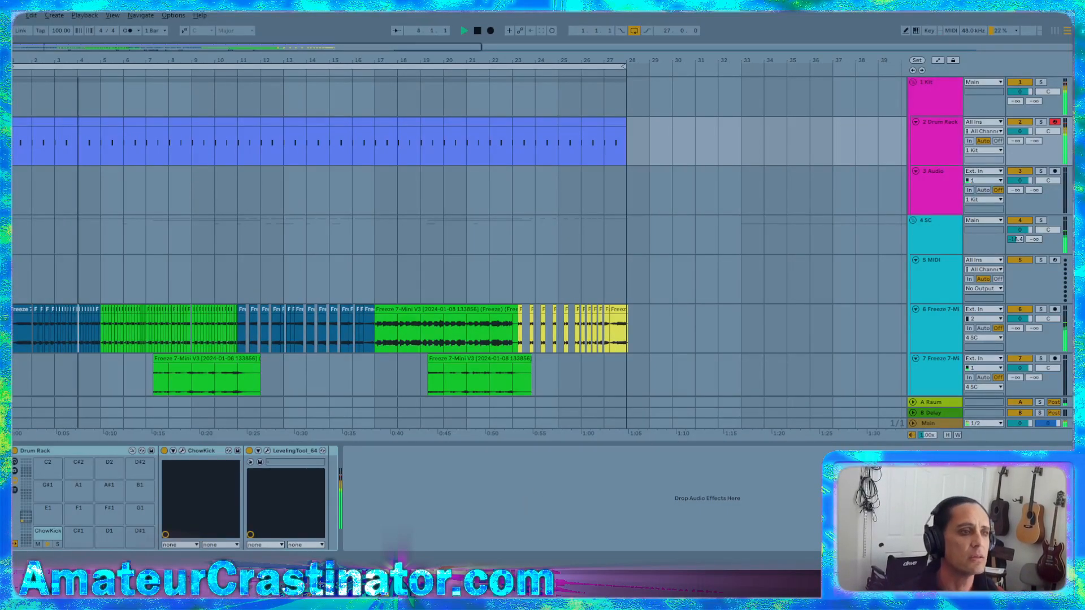
drag(1073, 474, 764, 469)
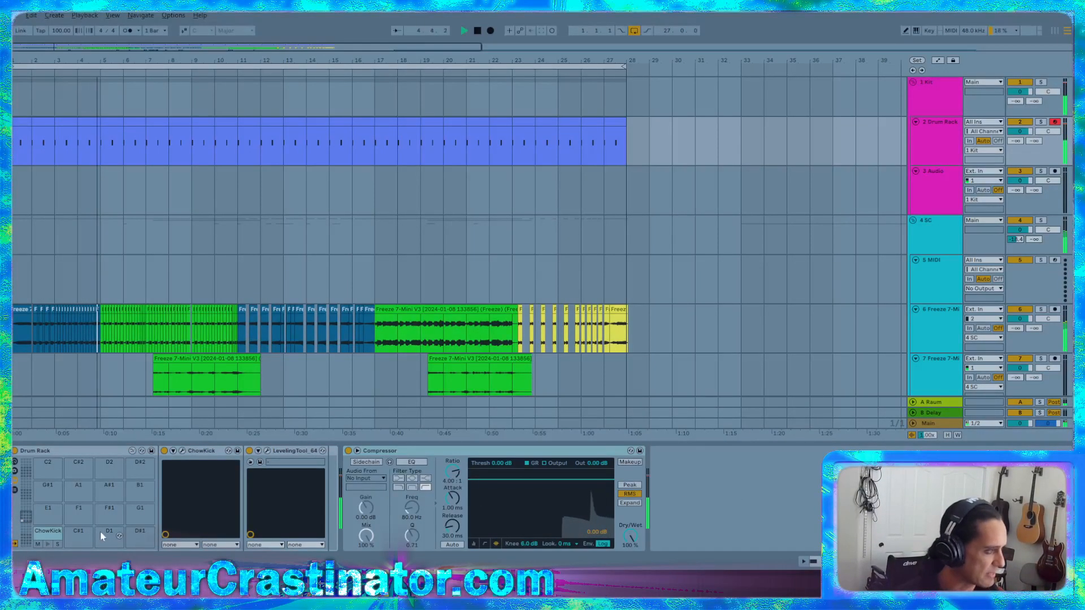
click(63, 532)
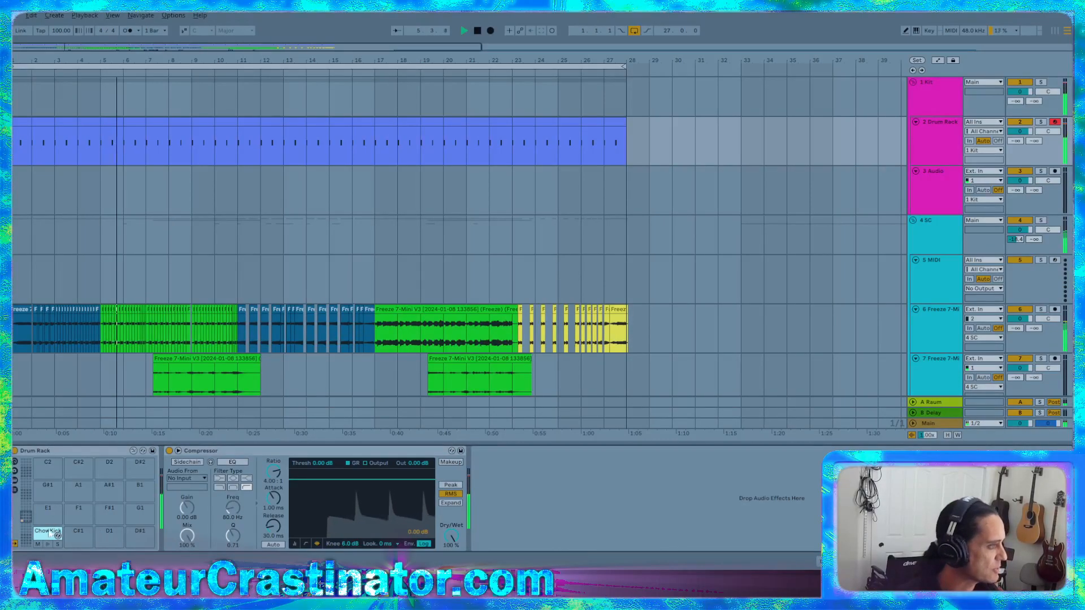
click(35, 537)
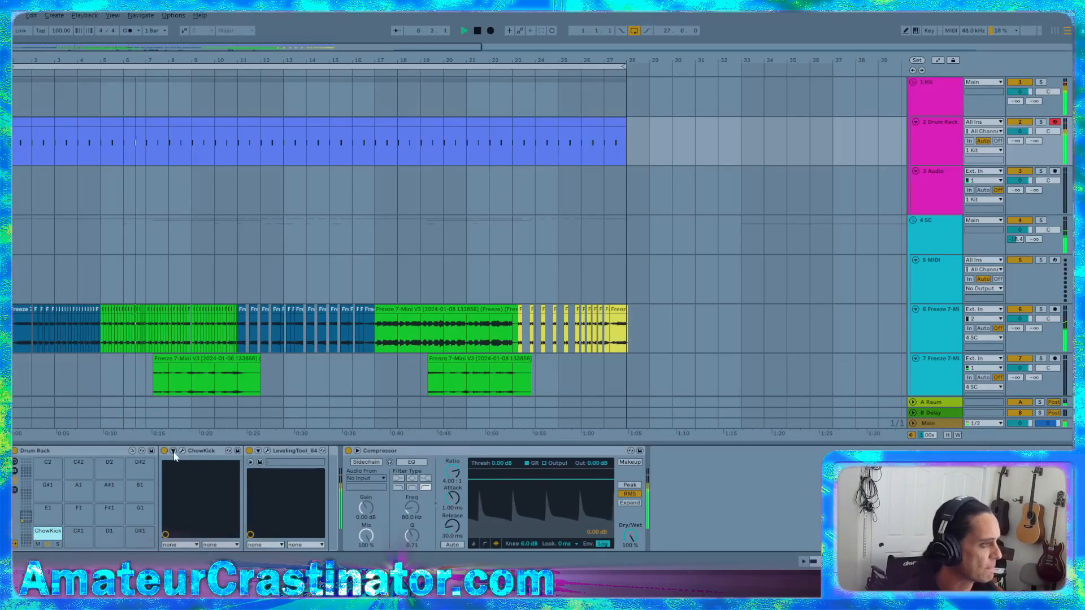
drag(1074, 99, 415, 57)
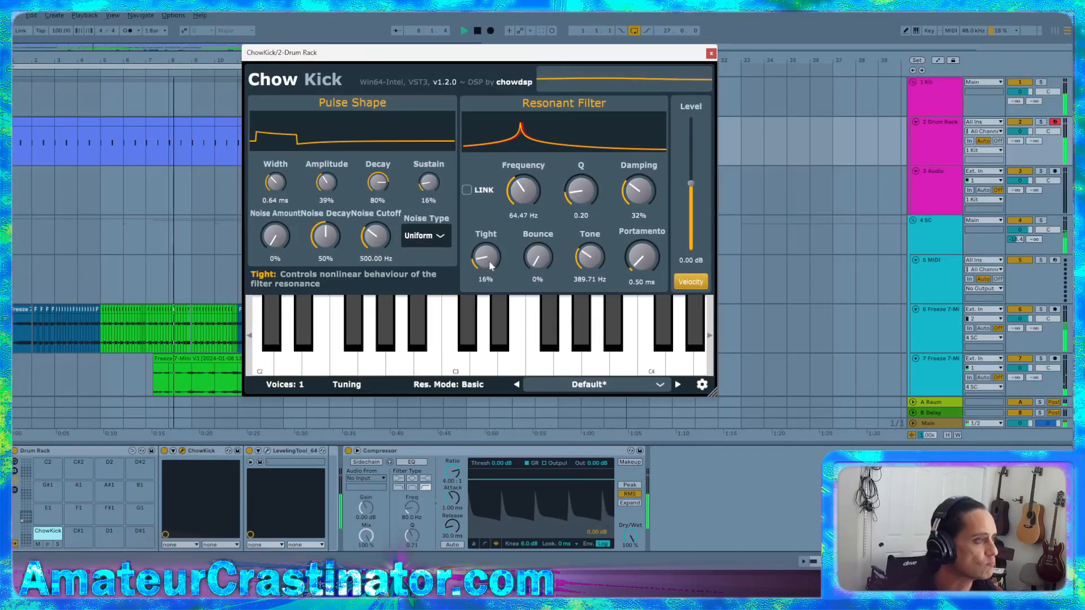
Set ChowKick's resonant filter Tight to 19% and its pulse Amplitude to 24%
drag(543, 253, 484, 256)
drag(632, 186, 635, 144)
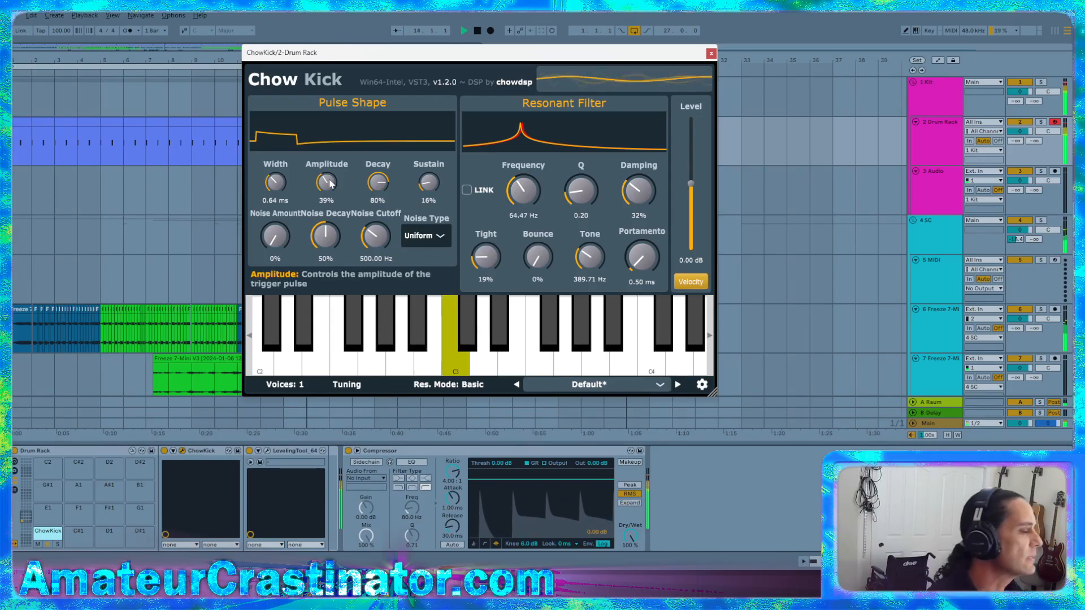
drag(332, 178, 325, 211)
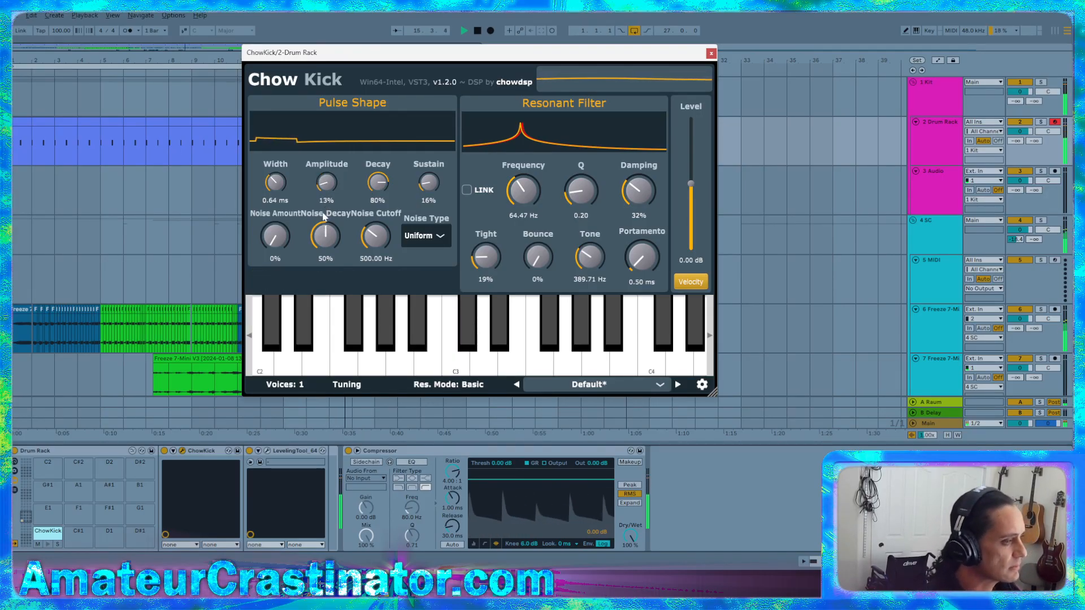
mouse_move(324, 220)
mouse_down()
mouse_move(328, 192)
mouse_move(327, 203)
mouse_up()
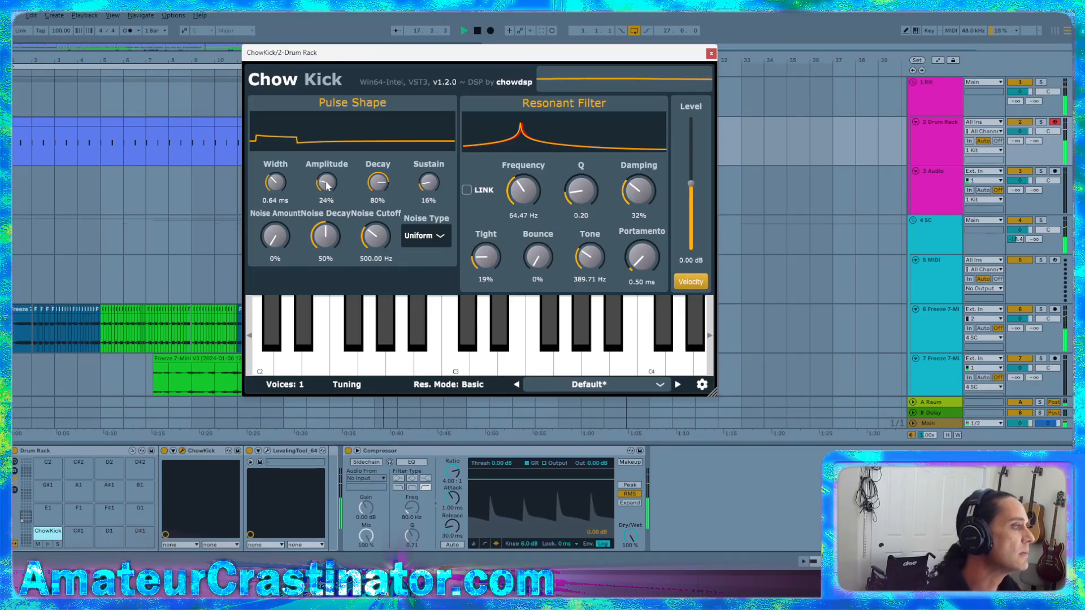
Set ChowKick's pulse Width to 0.36 ms, Sustain to 69% and Decay to 32%, and close the plugin
drag(275, 183, 280, 210)
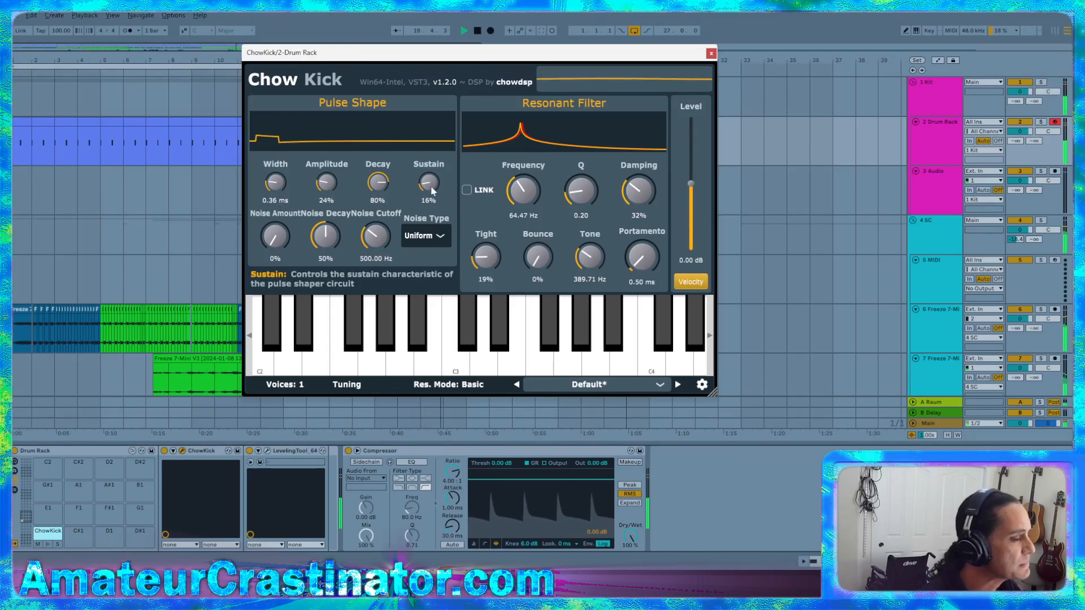
drag(429, 183, 435, 124)
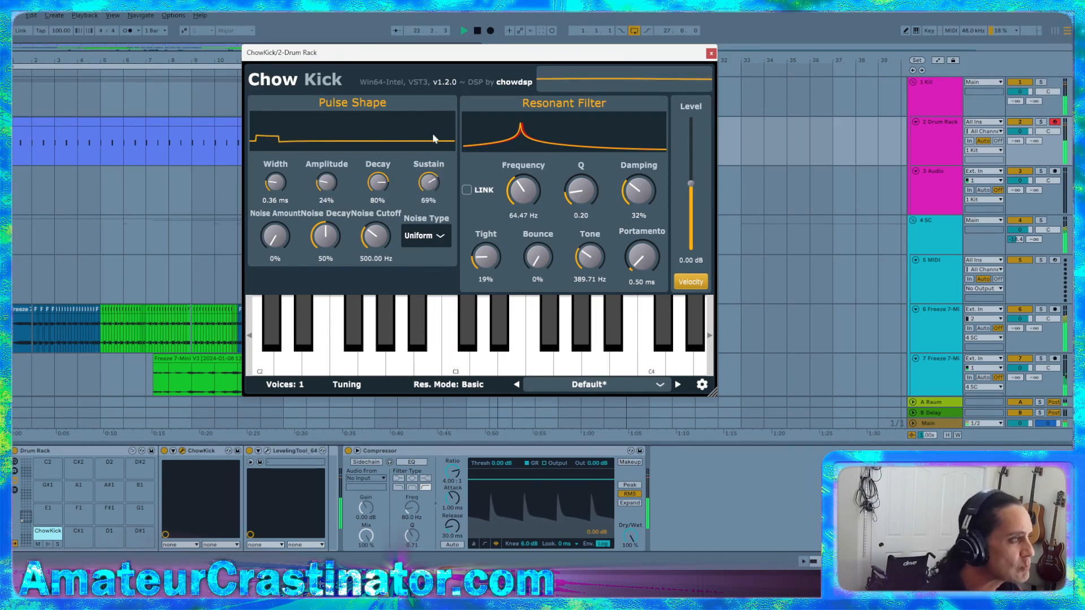
drag(380, 181, 380, 298)
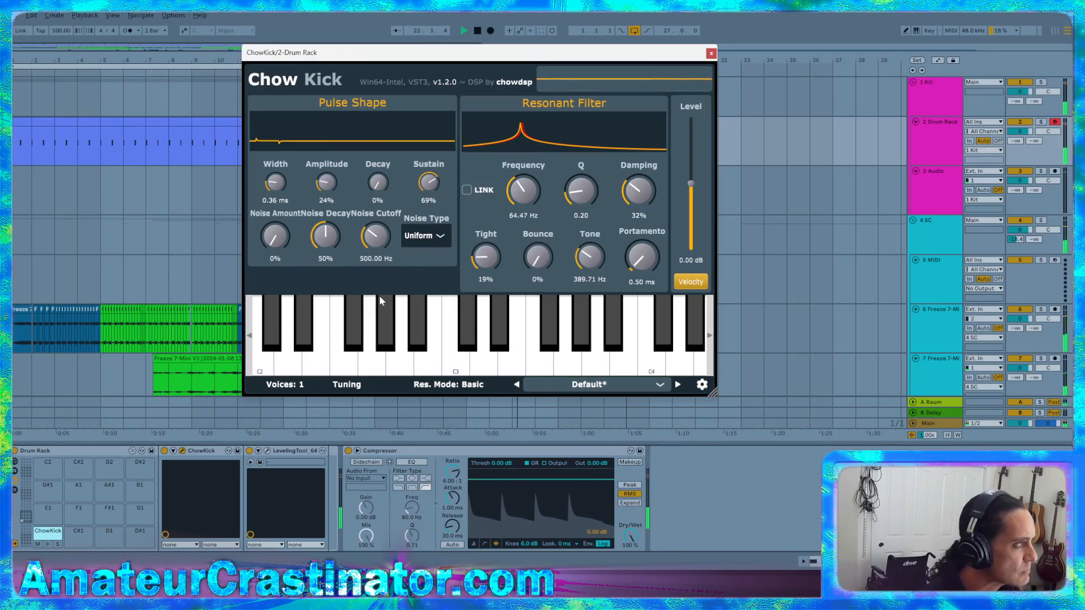
drag(379, 298, 380, 244)
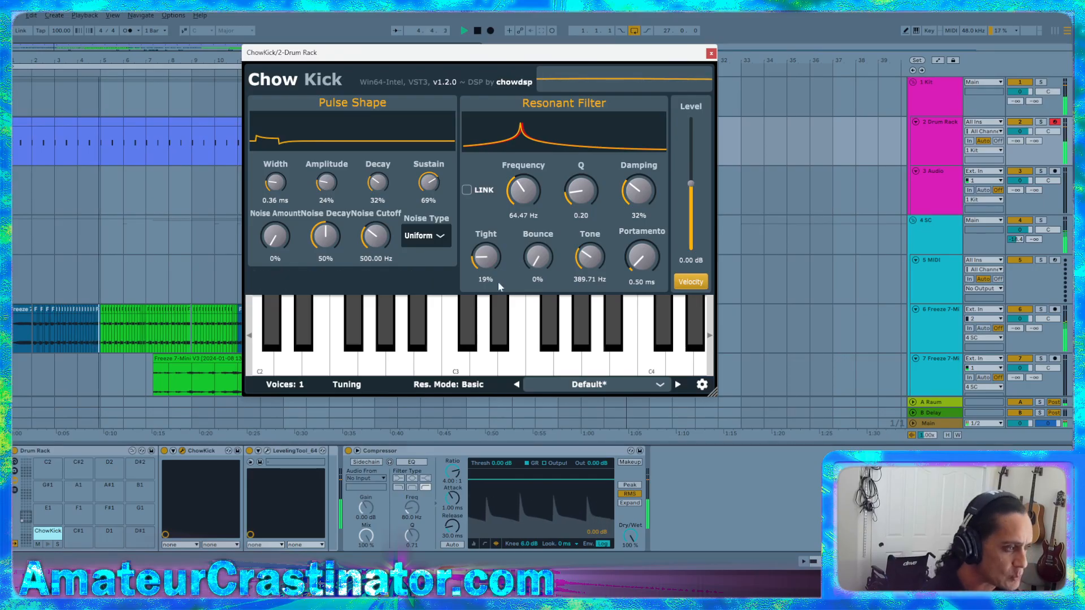
click(710, 52)
Add a Gate after EQ Eight on the 6 Freeze 7-Mini track and lower its threshold to -inf dB
click(926, 326)
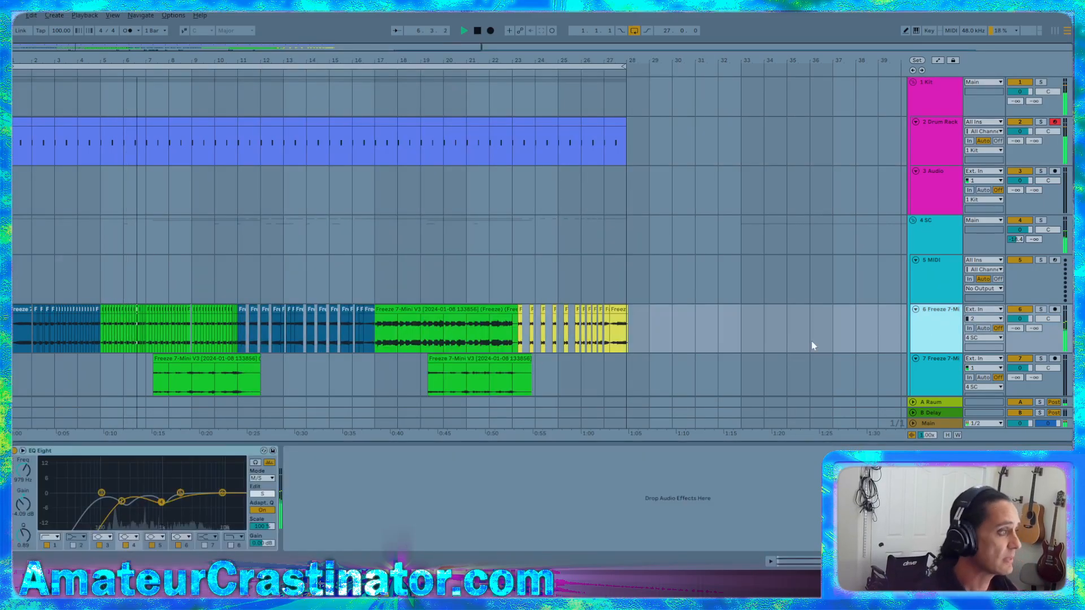
scroll(811, 346, down, 1)
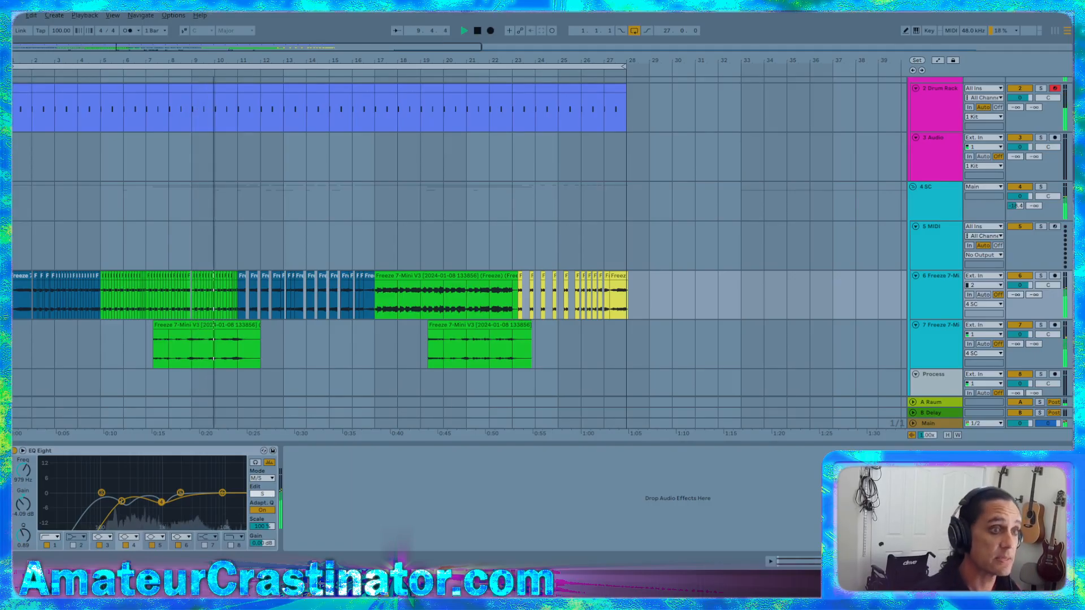
key(Return)
drag(300, 478, 301, 537)
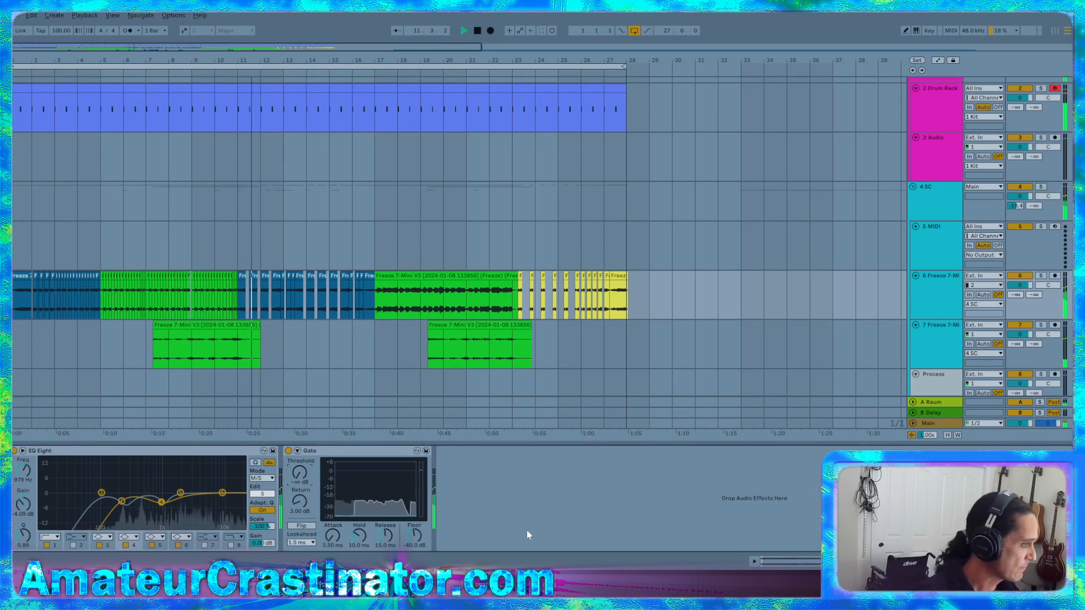
Adjust the midrange bands of the track's EQ Eight in its side and mid curves, and stop playback
drag(161, 502, 196, 501)
click(261, 493)
drag(23, 504, 23, 508)
drag(196, 503, 187, 506)
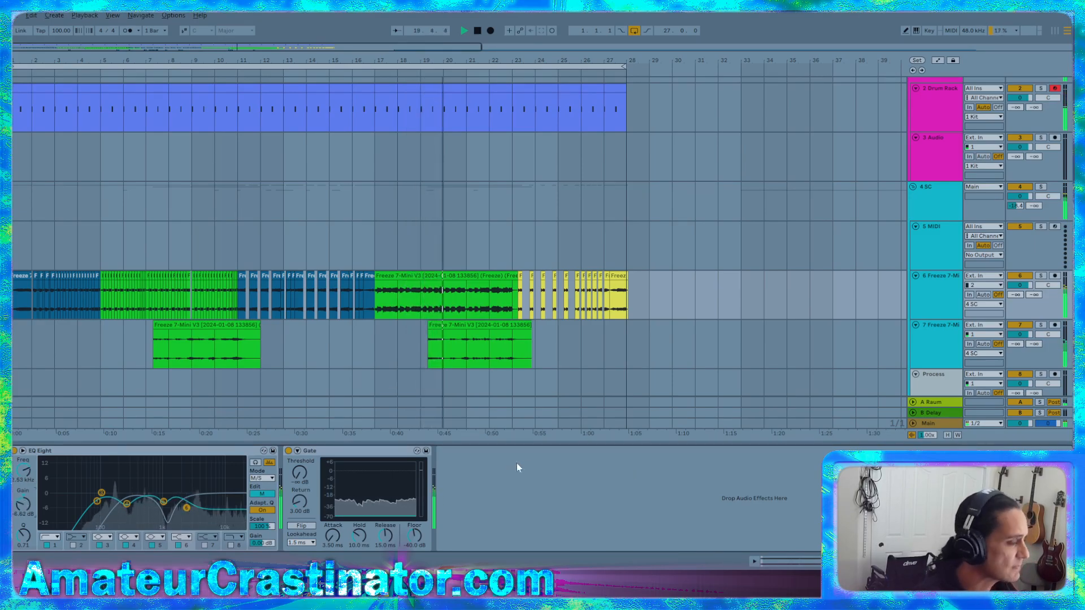
key(space)
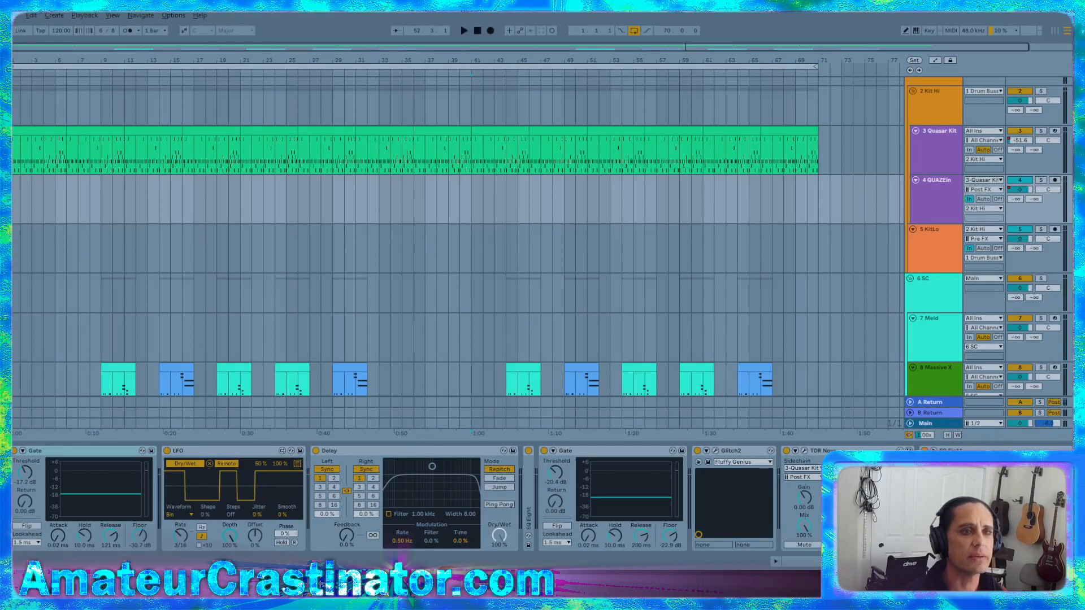
Play the 120 BPM set and review the 8 Massive X track and its synth's settings, closing the synth window
key(space)
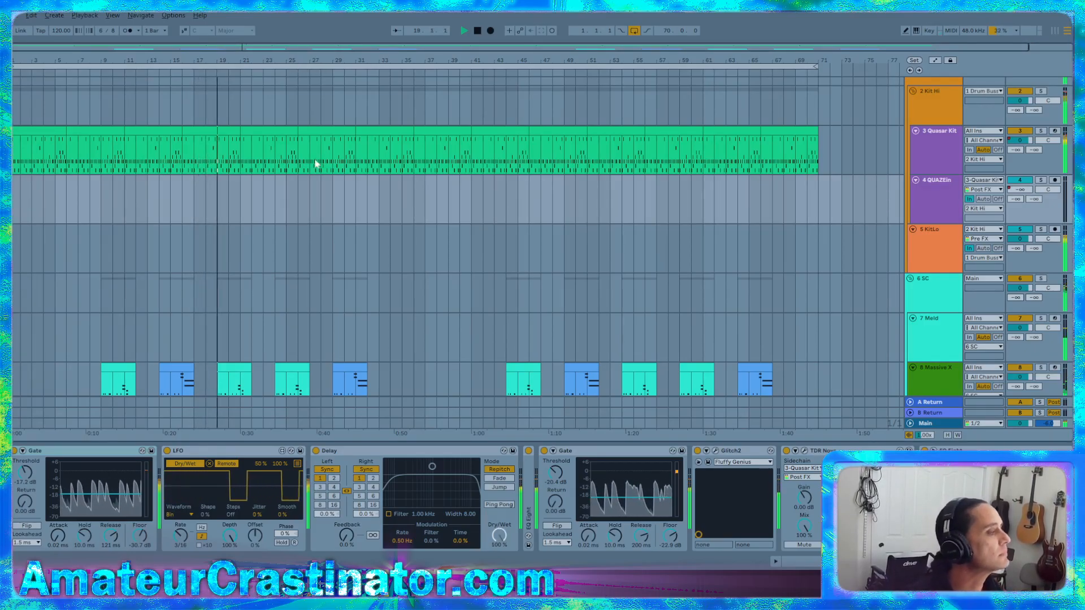
scroll(448, 244, down, 3)
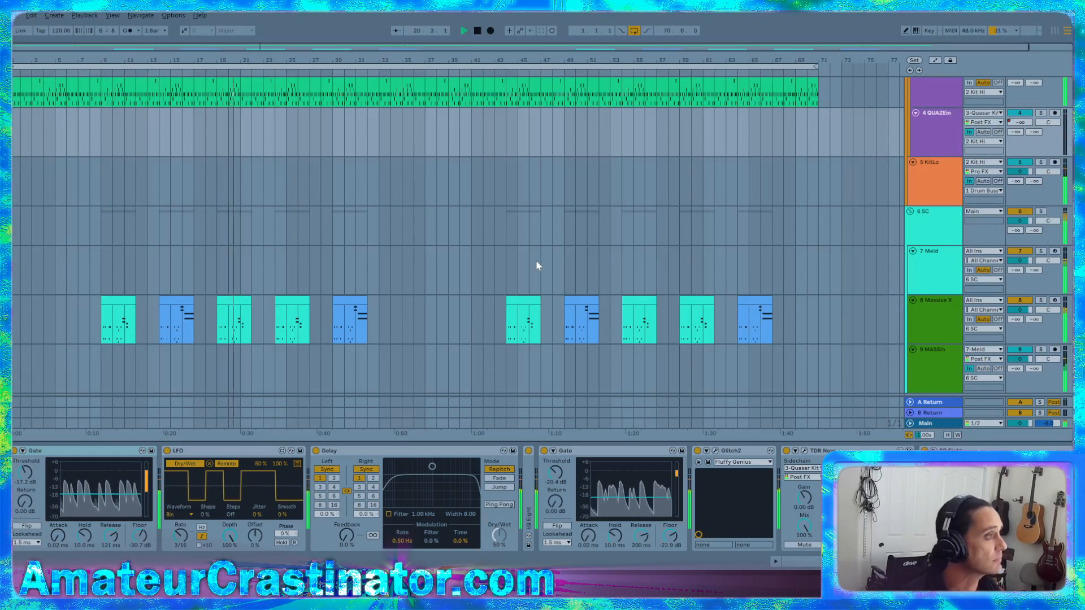
scroll(547, 259, down, 1)
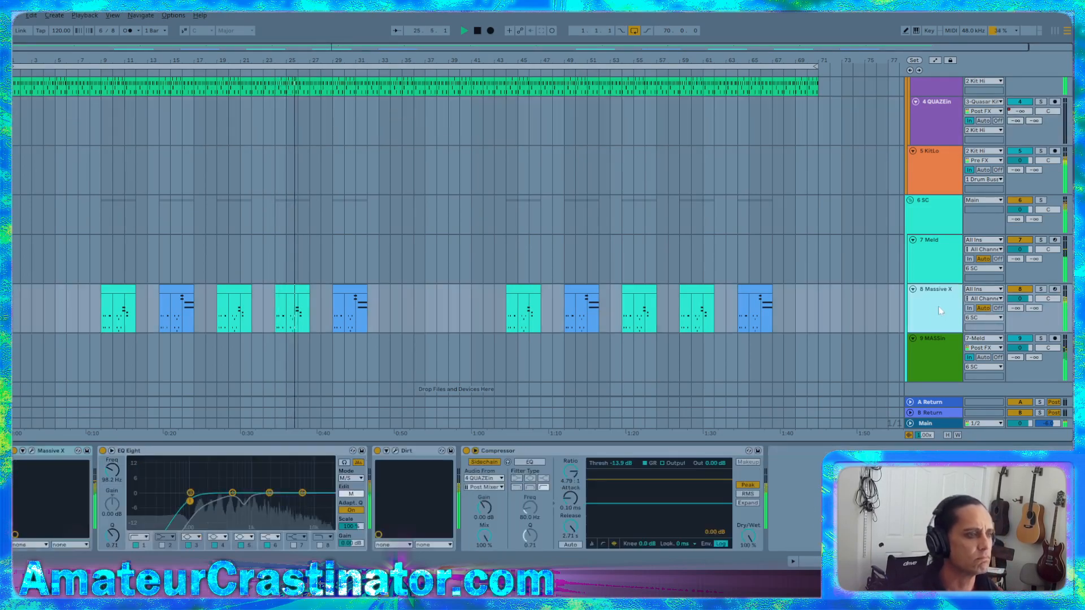
click(888, 316)
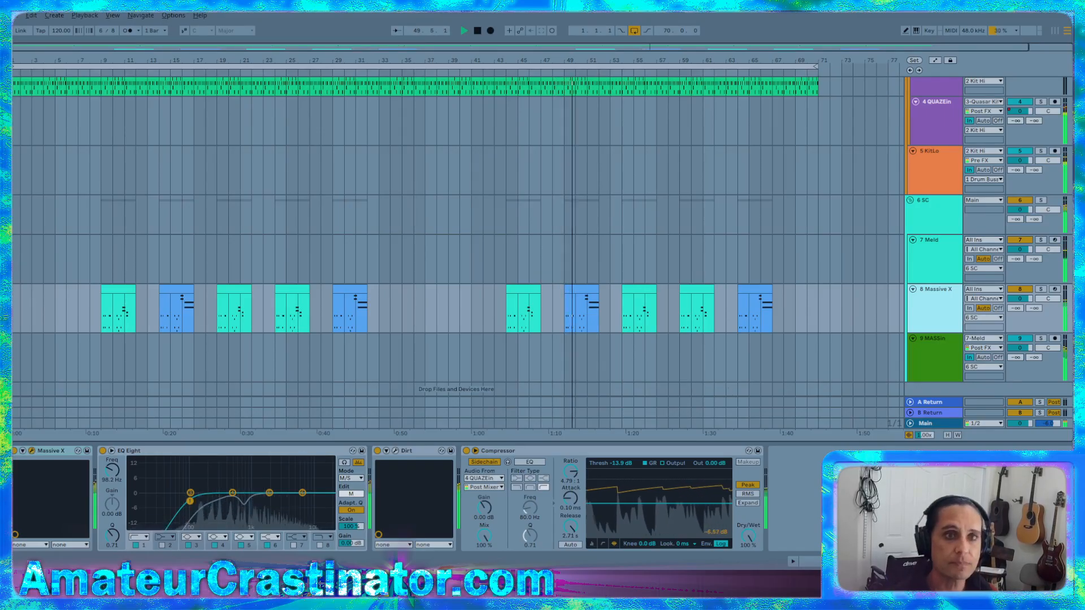
drag(1068, 16, 572, 16)
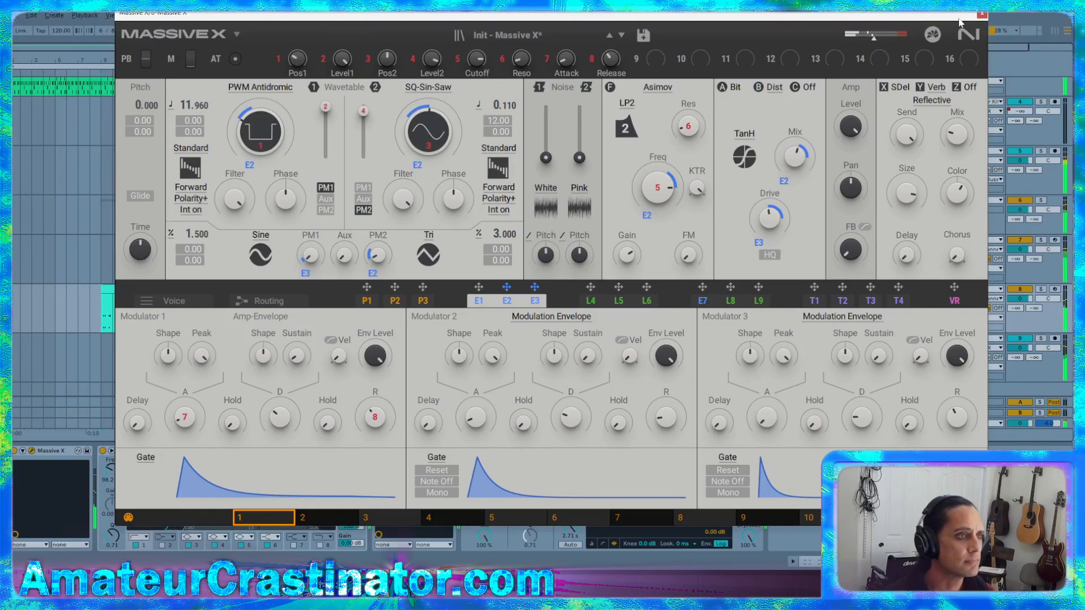
click(982, 16)
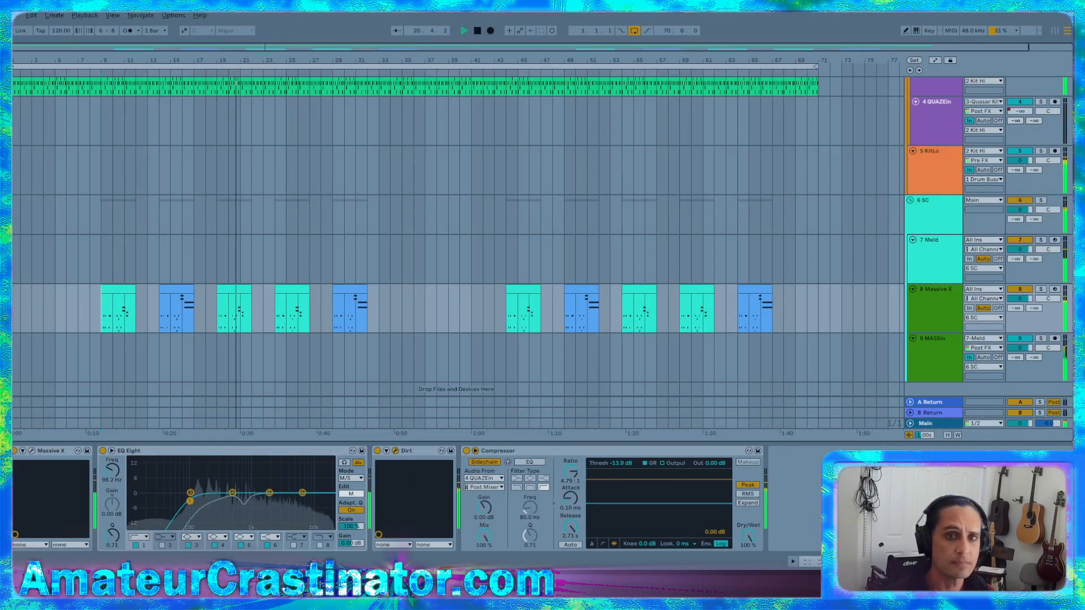
Review the Dirt effect on the Massive X track, compare the Compressor's GR and Output displays, leaving Output shown, and close Dirt
drag(510, 125, 384, 115)
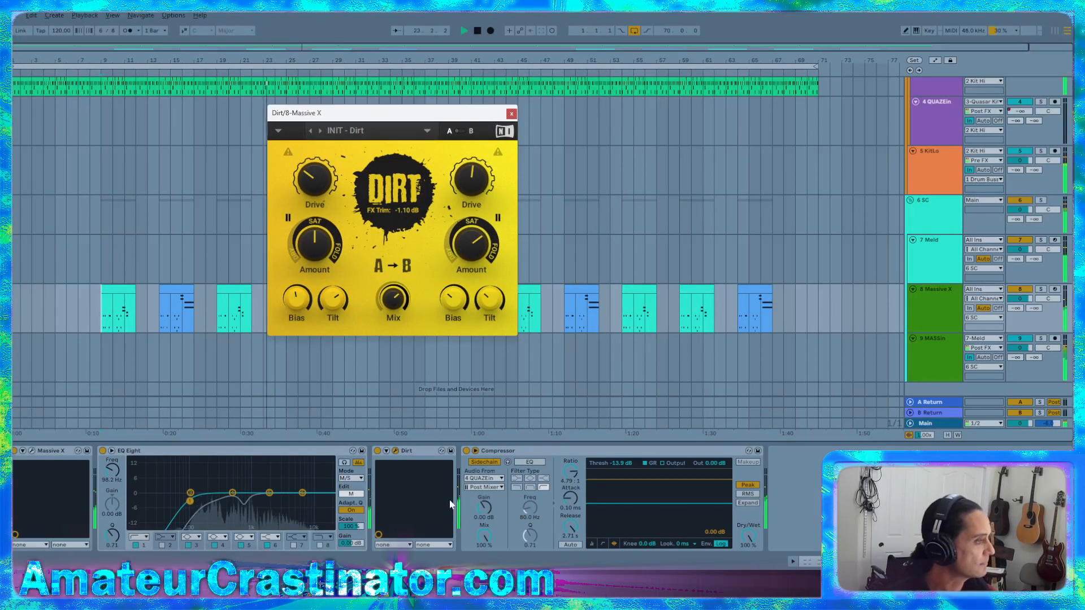
click(615, 453)
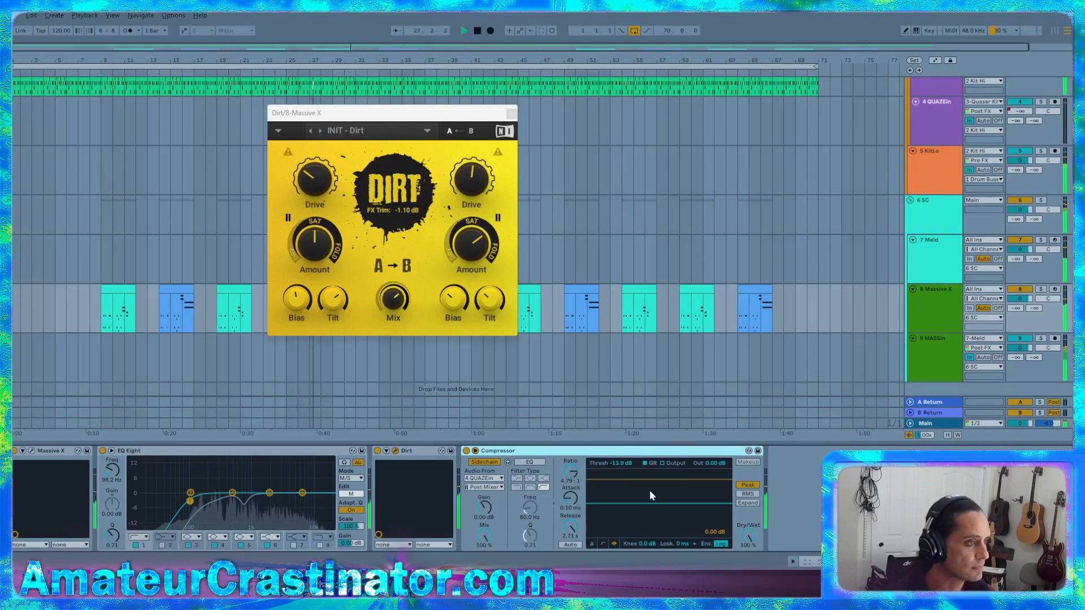
click(672, 464)
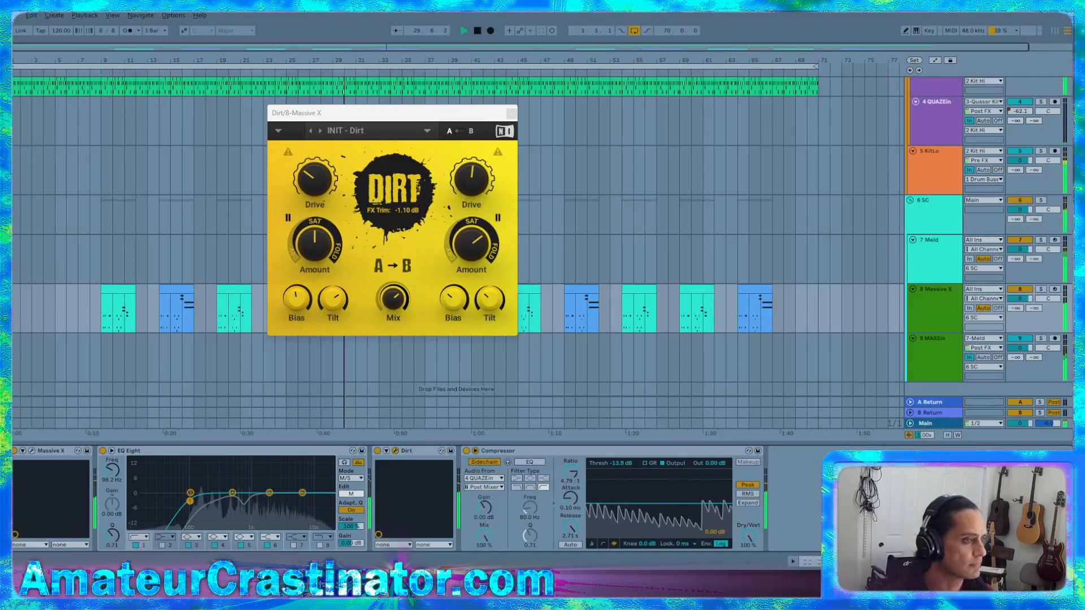
click(646, 463)
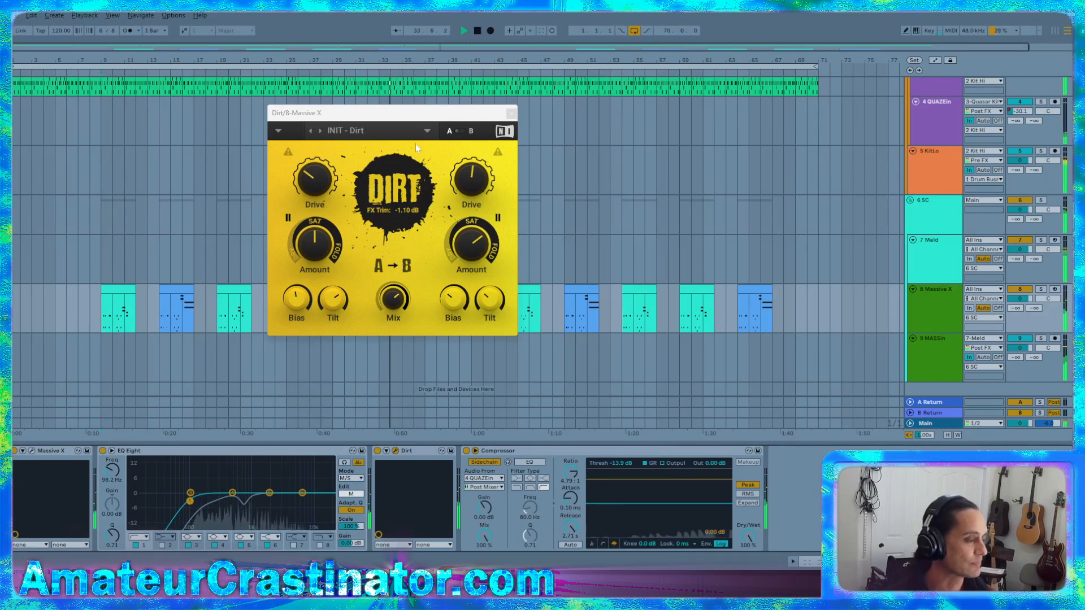
click(666, 464)
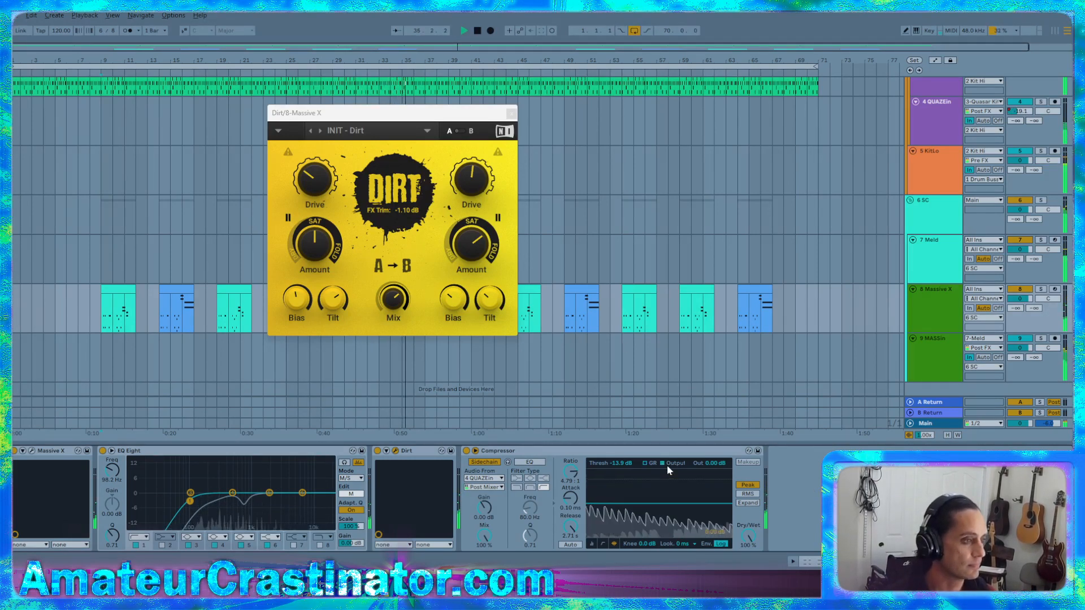
click(386, 108)
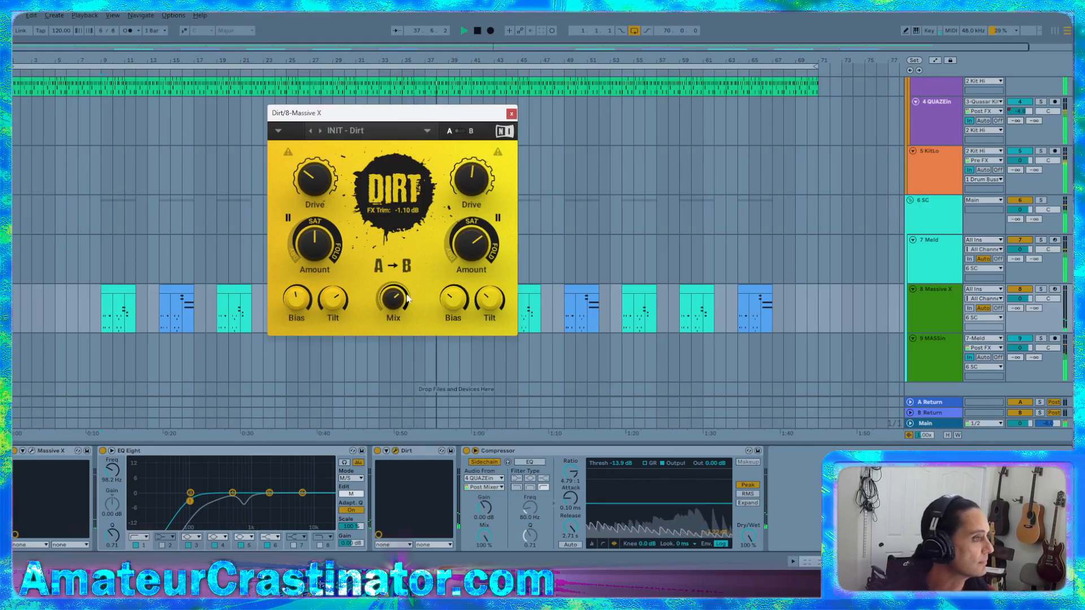
click(511, 114)
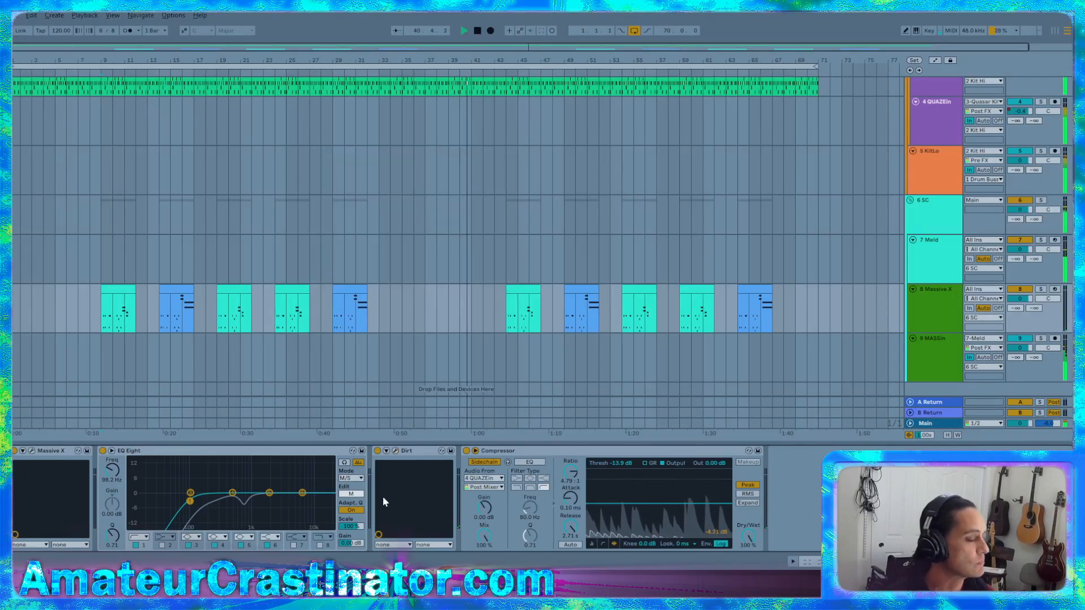
Restart playback and compare the Massive X track with the Dirt effect bypassed and active, leaving Dirt on
key(space)
key(space)
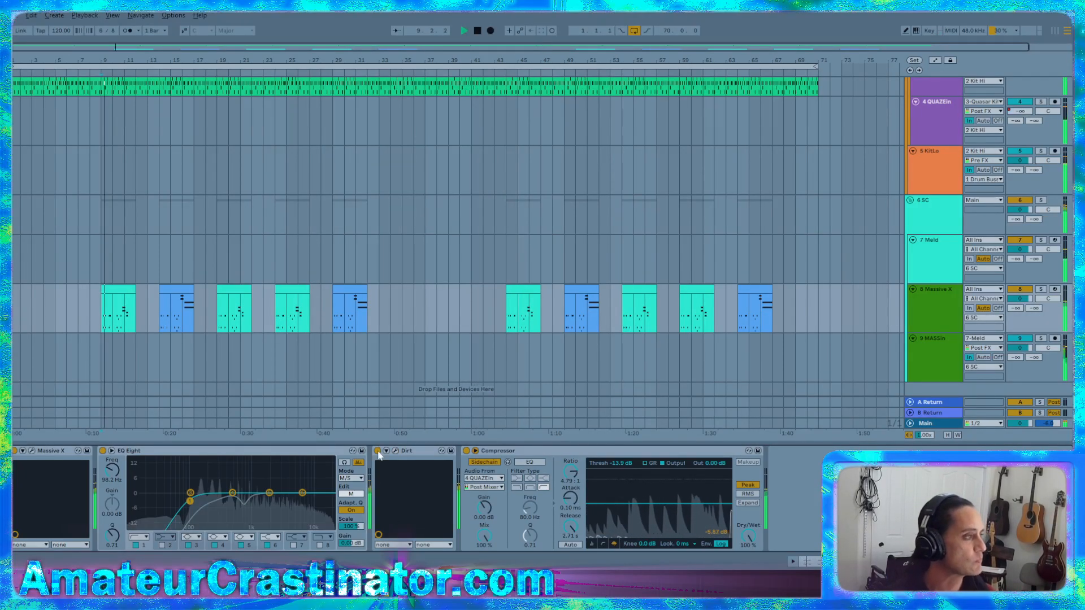
click(378, 451)
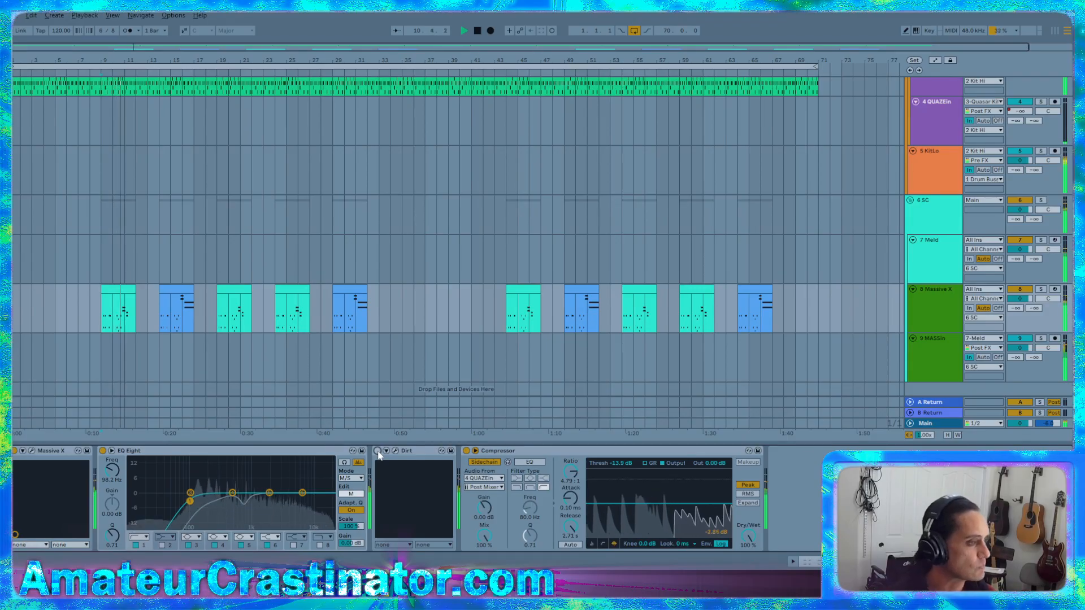
click(377, 451)
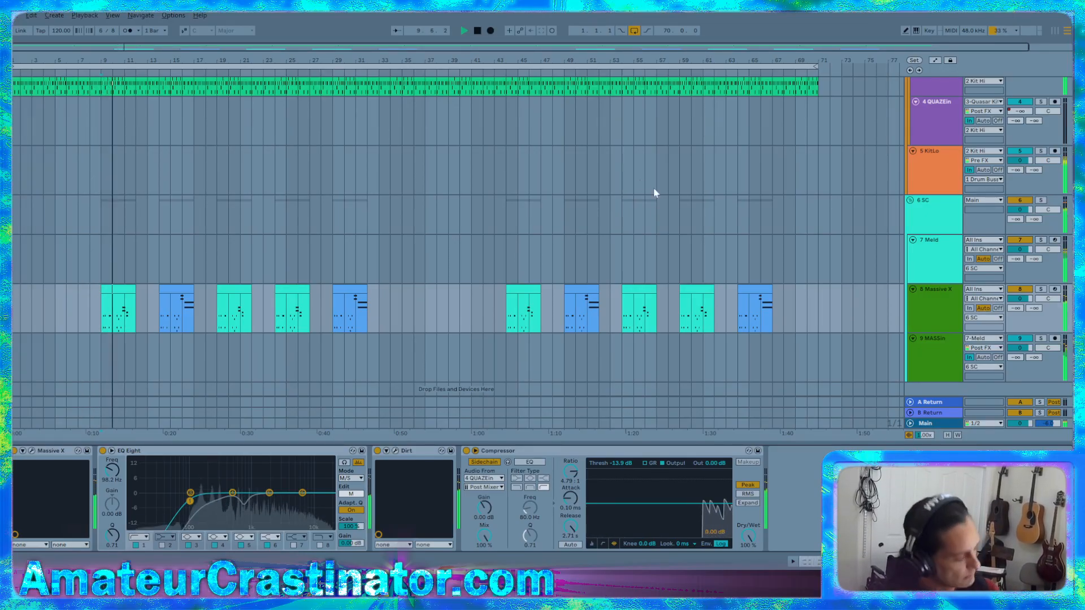
In the 7 Meld track's EQ Eight, lower the low-cut to 22.4 Hz, enable band 2 and place it at about 49.5 Hz
click(897, 270)
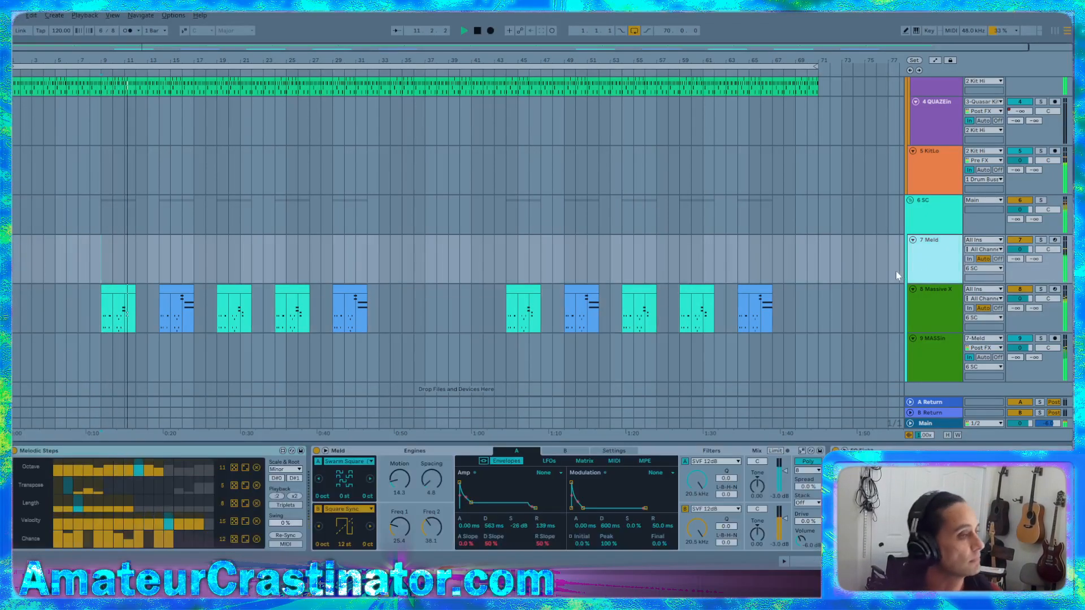
key(s)
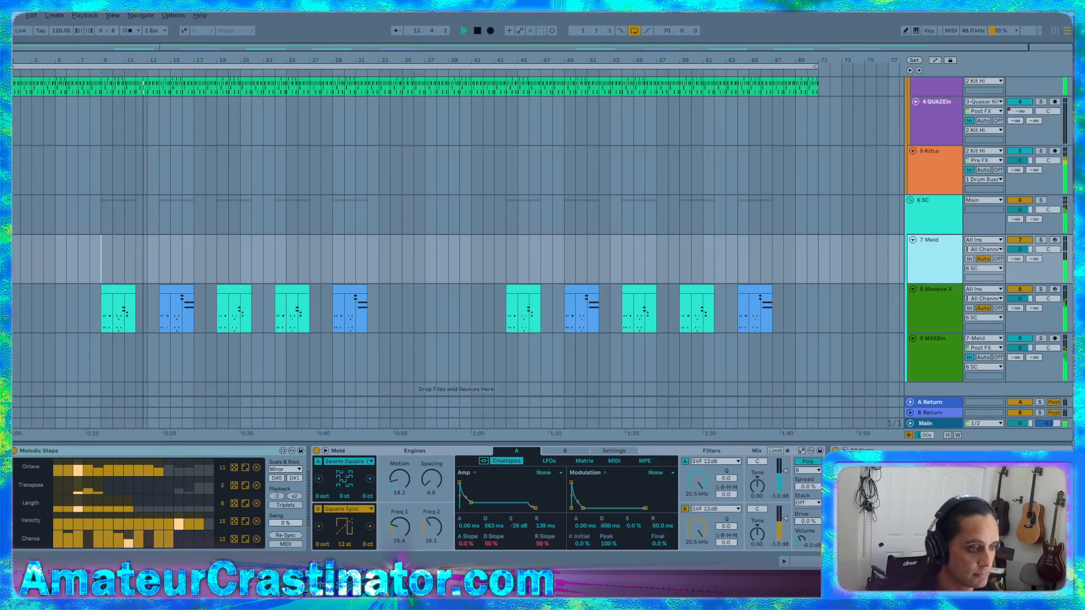
key(alt+4)
scroll(418, 500, right, 3)
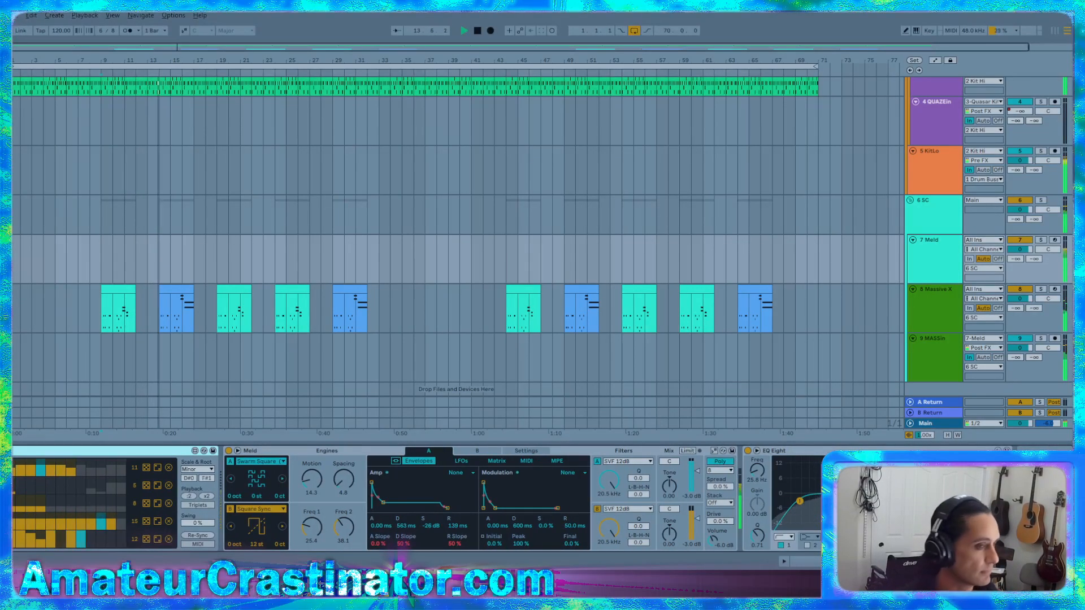
drag(759, 472, 759, 475)
click(807, 546)
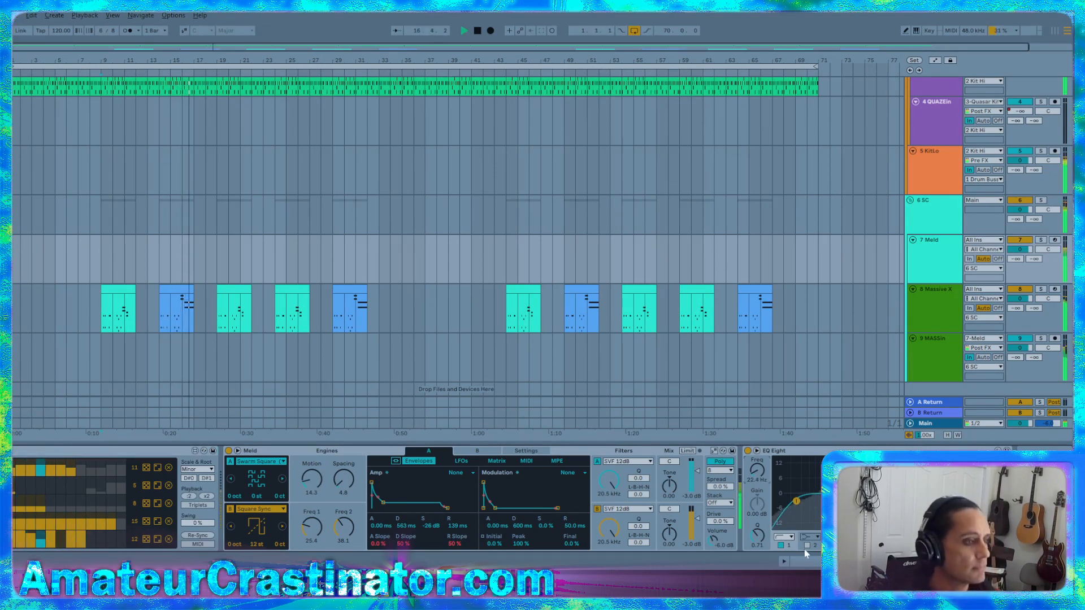
drag(860, 493, 818, 500)
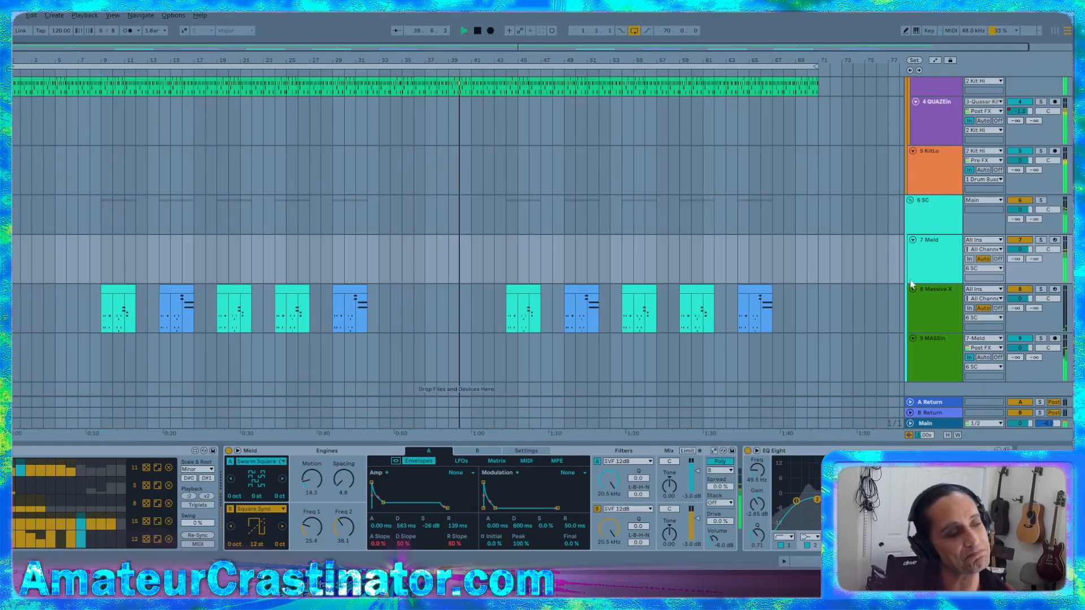
Restart playback, solo the 8 Massive X and 9 MASSin tracks in turn, and examine the effects in MASSin's device chain
click(956, 309)
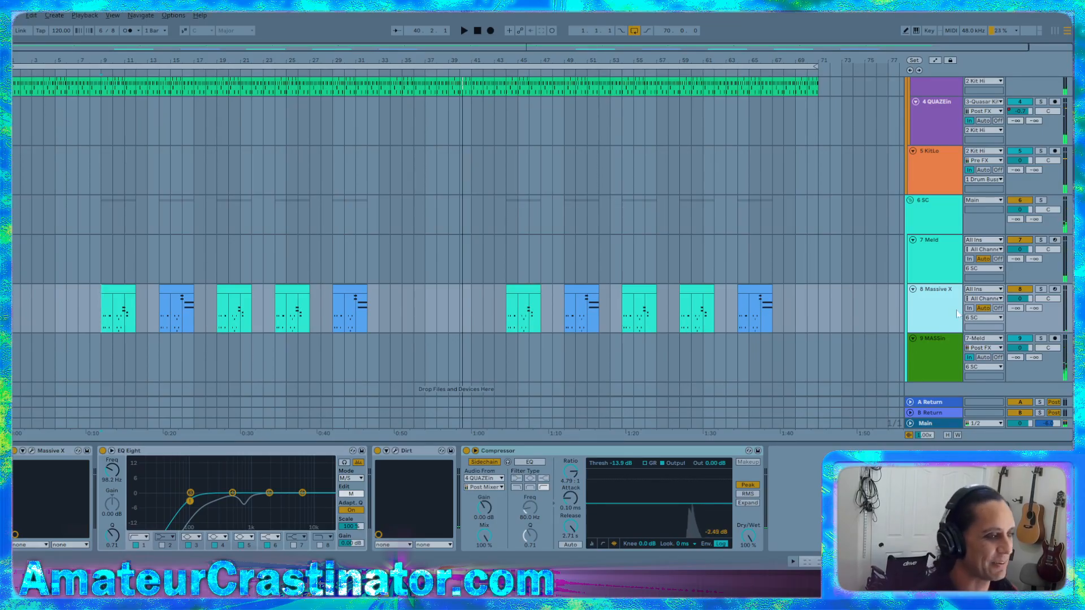
click(933, 354)
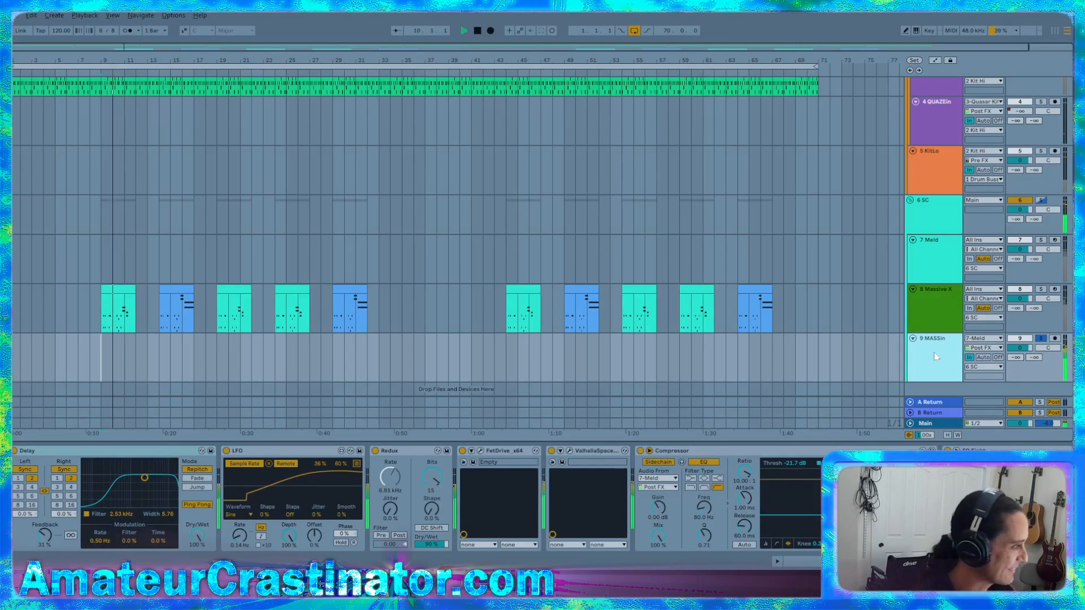
click(928, 311)
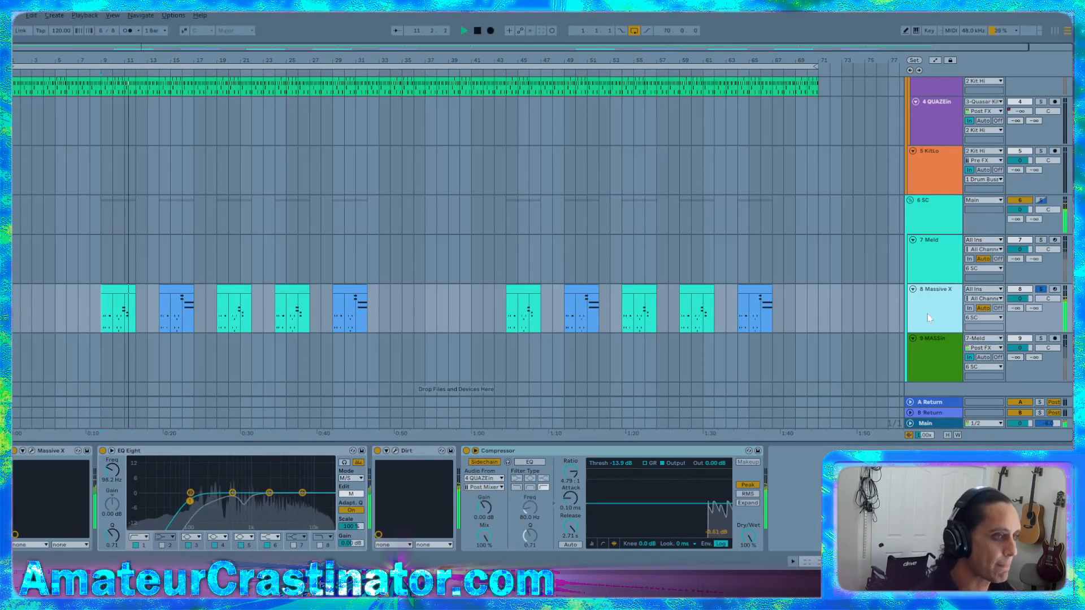
click(927, 354)
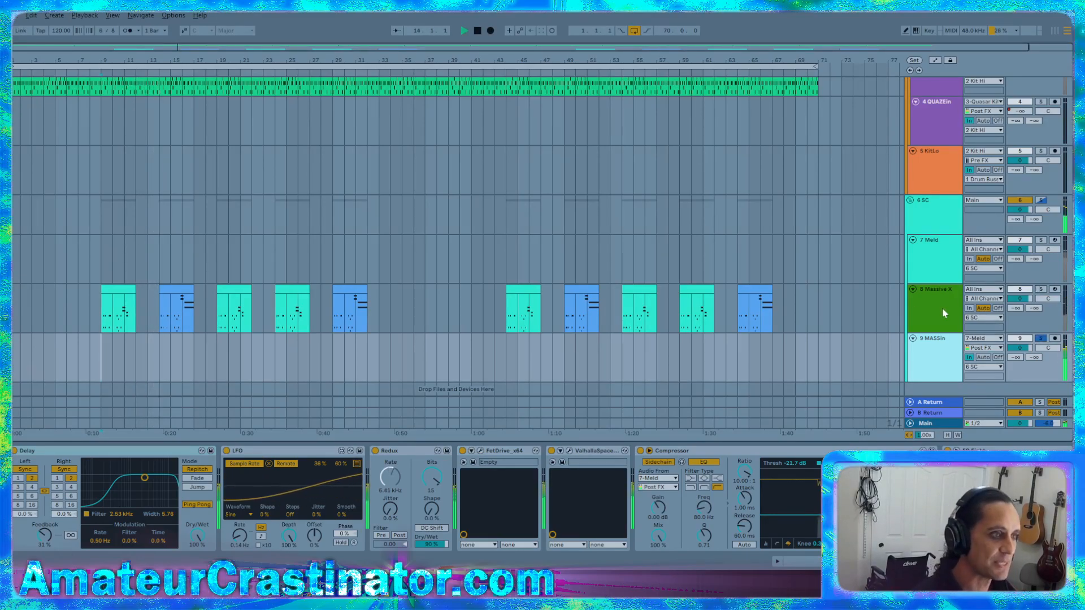
scroll(943, 497, right, 3)
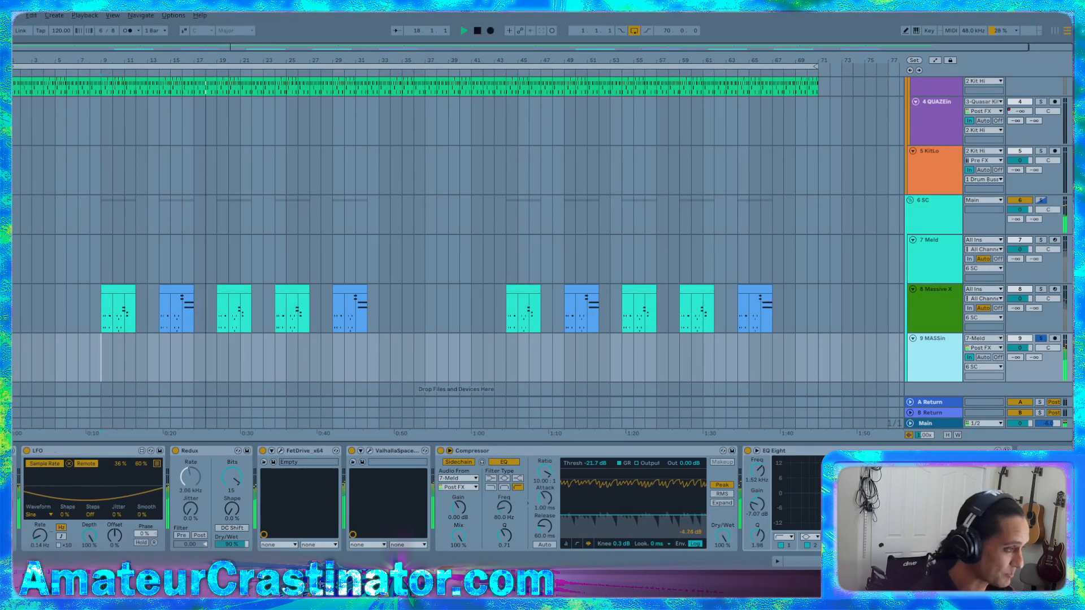
scroll(943, 498, left, 3)
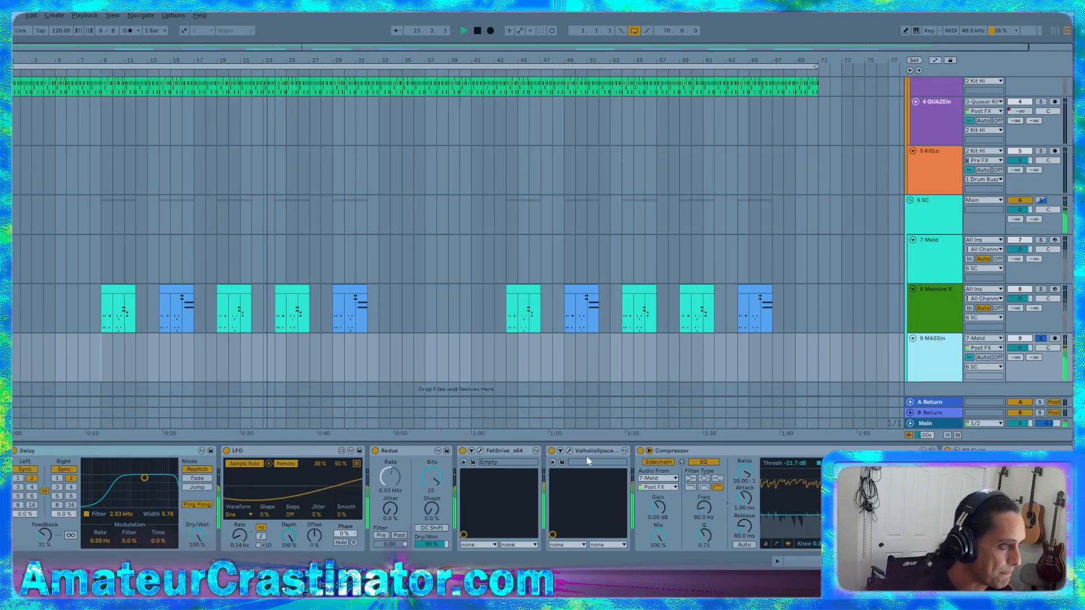
scroll(815, 502, right, 3)
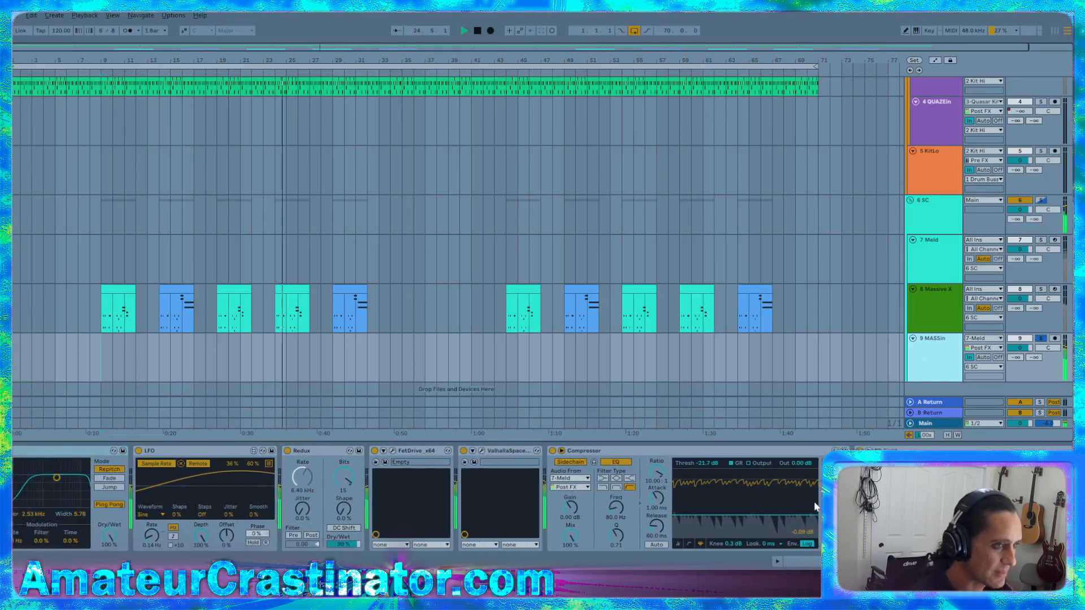
scroll(808, 503, left, 3)
click(927, 362)
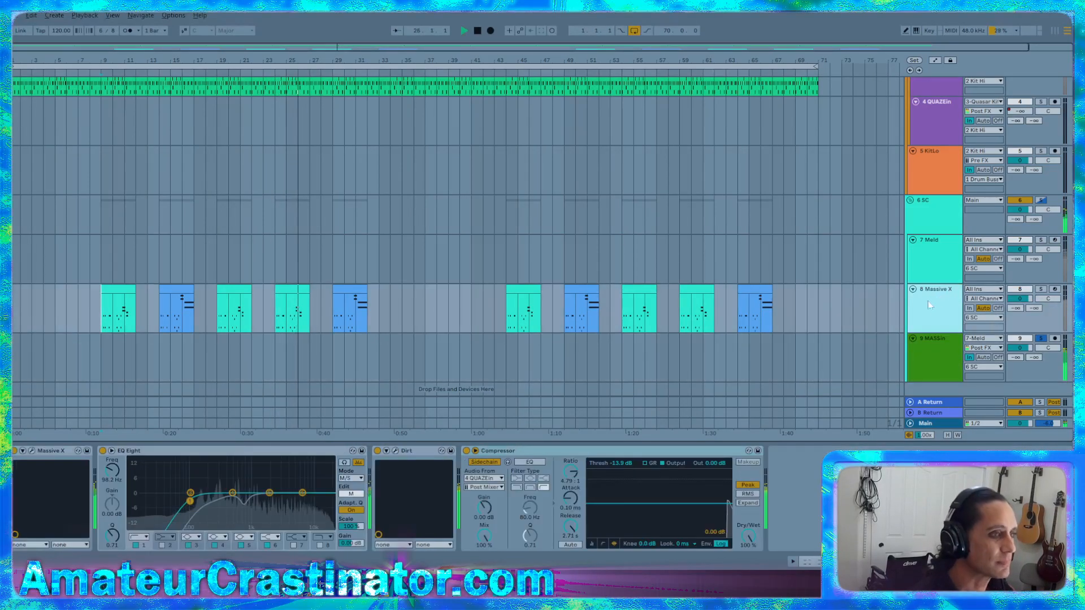
key(Up)
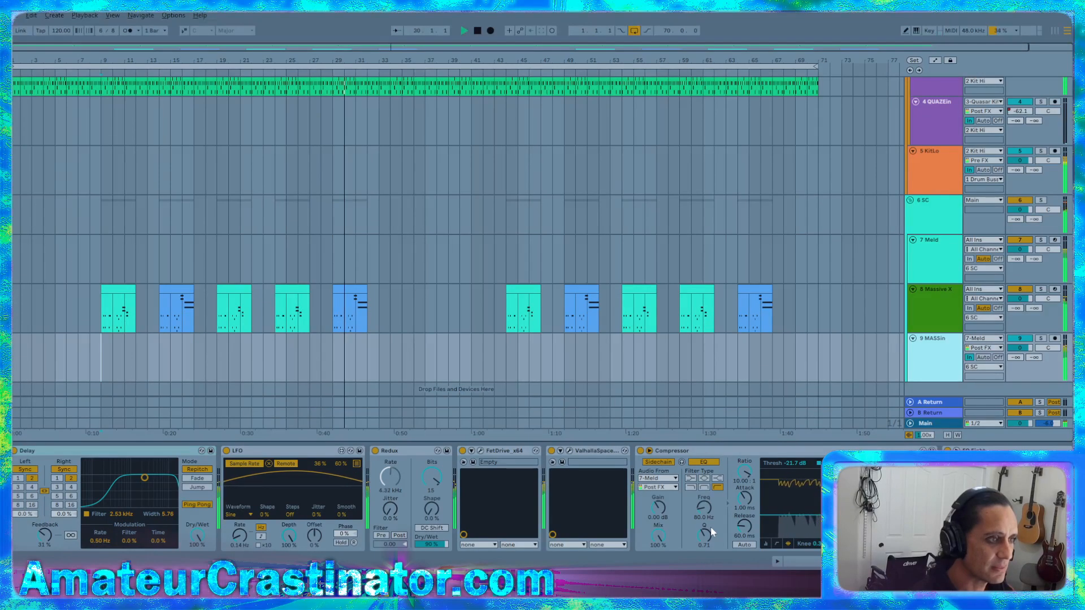
Solo the 7 Meld track and check the automation lanes in the arrangement, leaving automation hidden
click(932, 253)
key(a)
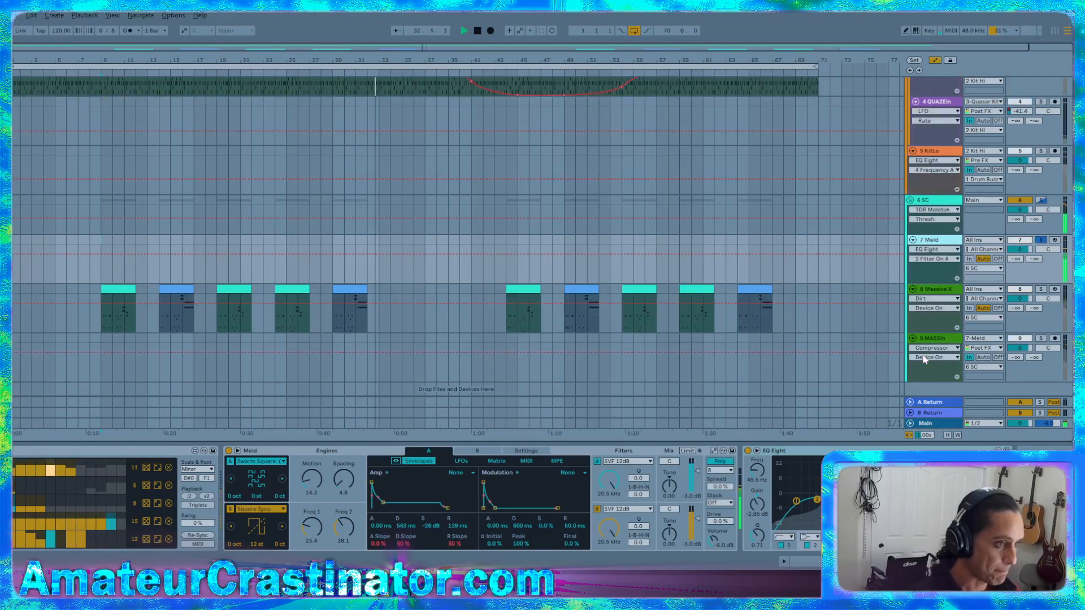
key(a)
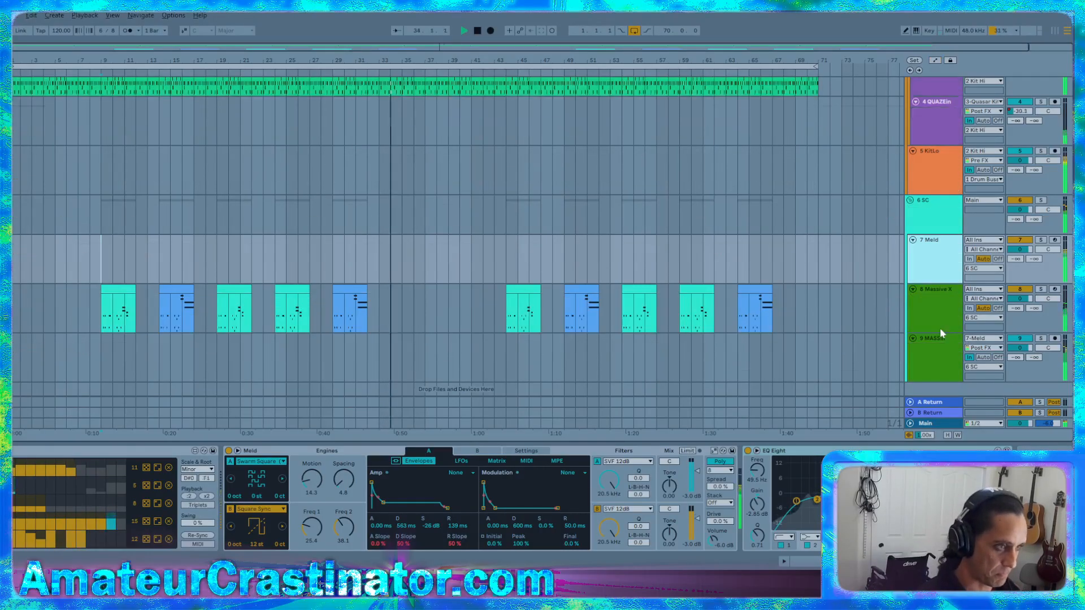
Try 8-Massive X as the audio input of the 9 MASSin track, and undo the routing change
click(941, 330)
click(932, 350)
click(984, 338)
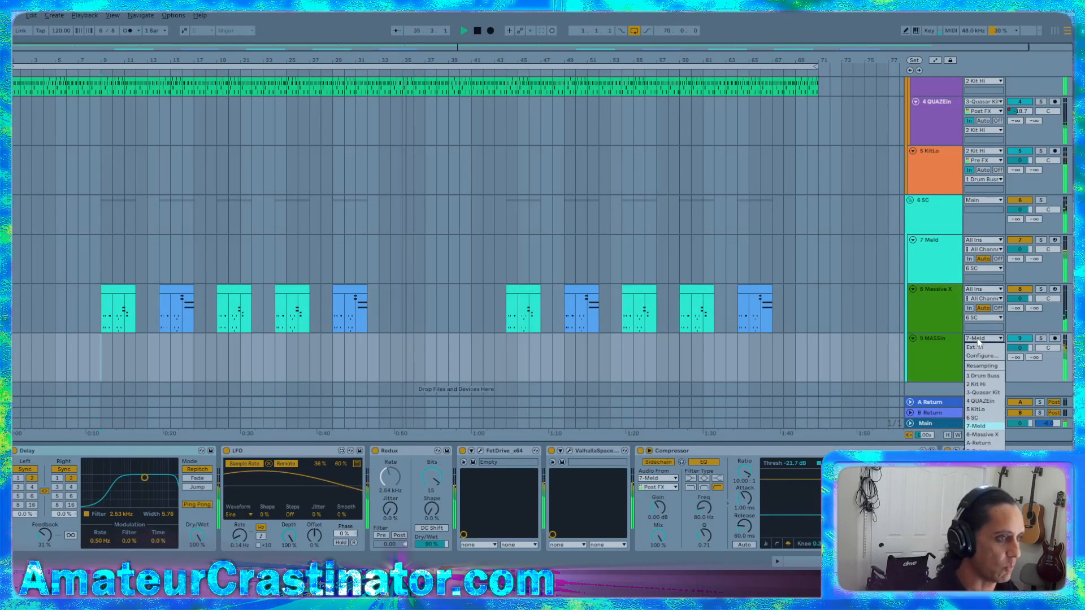
click(982, 435)
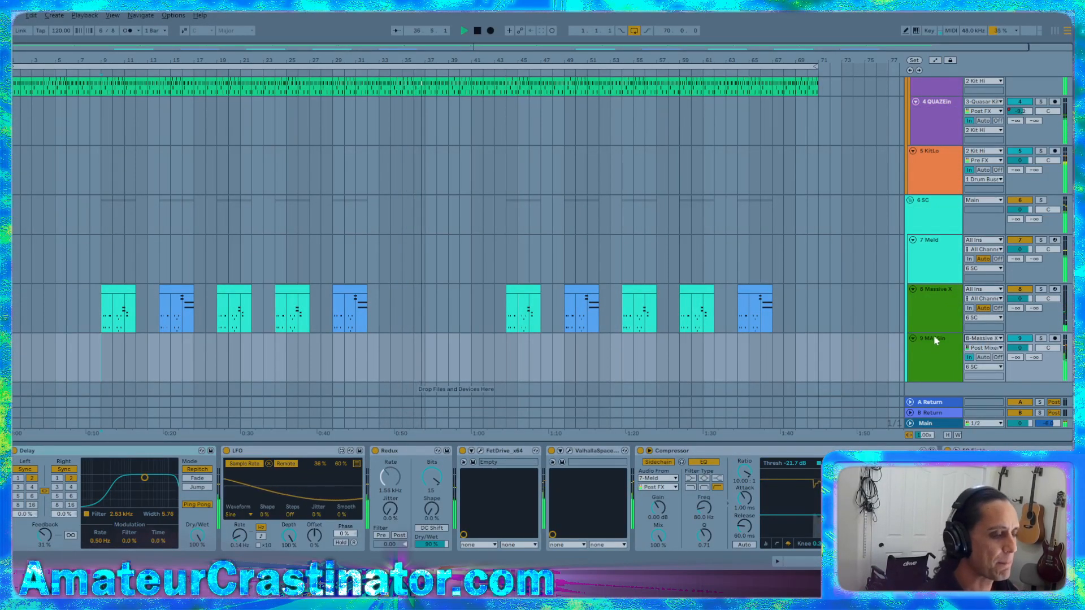
key(s)
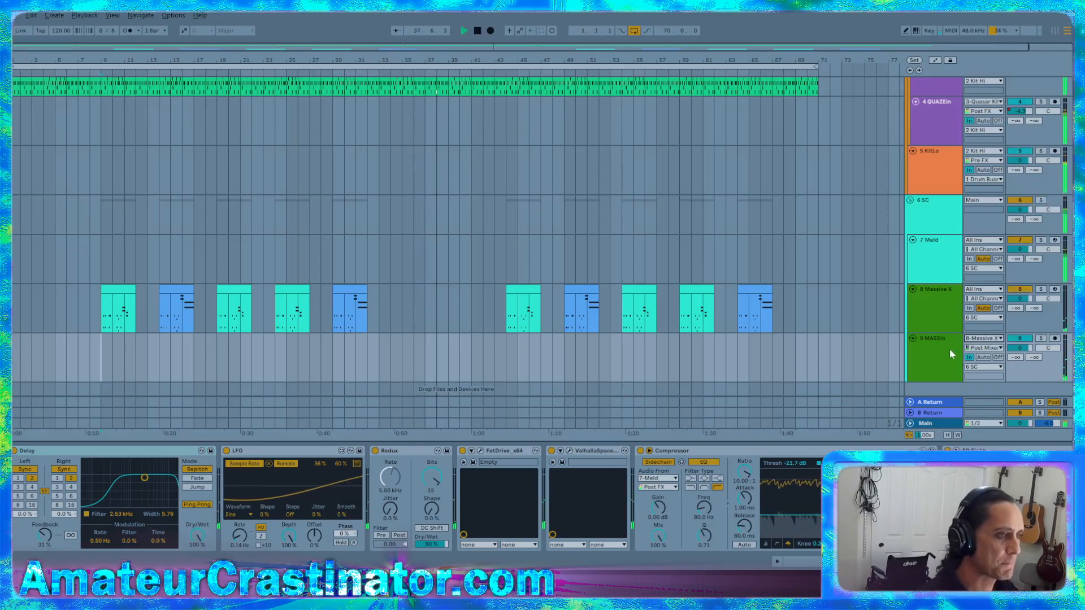
click(507, 366)
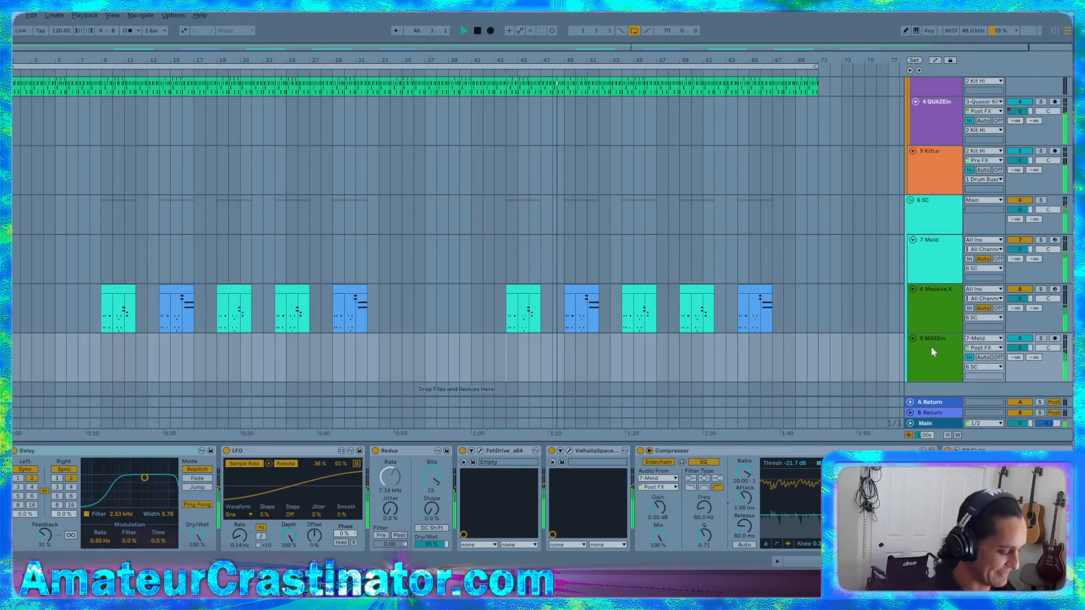
key(ctrl+z)
Move the MASSin track directly below 7 Meld and colour both tracks dark blue
drag(937, 353, 941, 288)
right_click(935, 268)
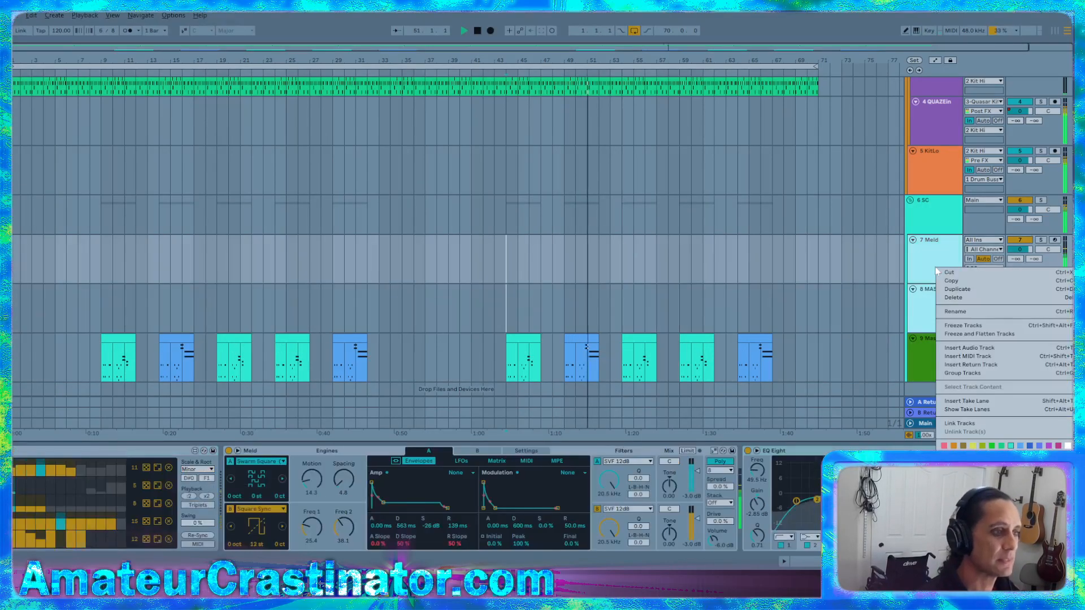
click(1030, 455)
Rename the MASSin track MELDin
click(949, 310)
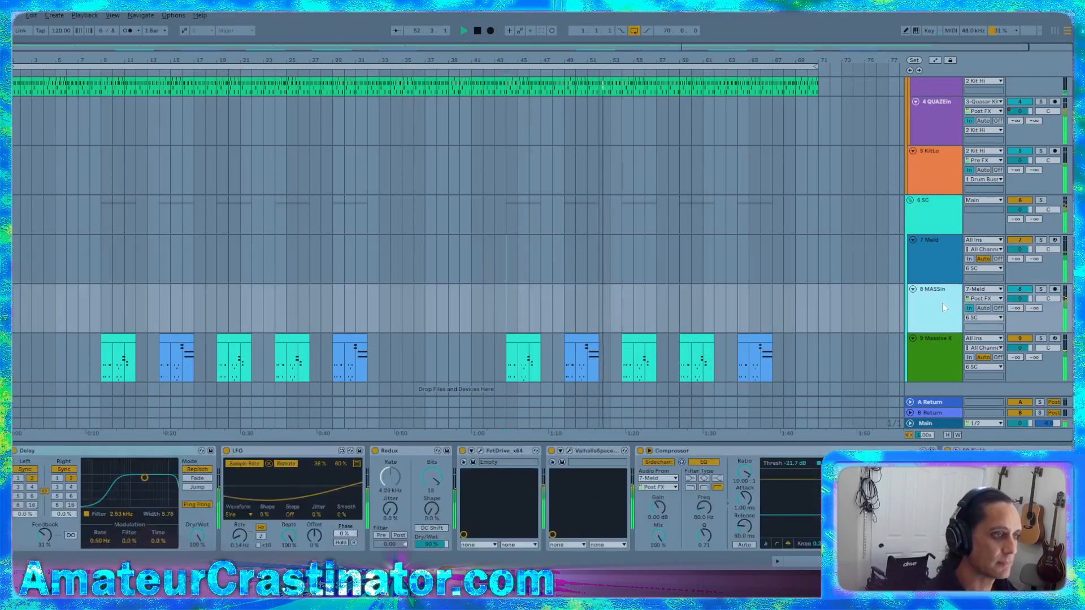
key(ctrl+r)
key(Right)
key(Left)
key(Left)
key(shift+Left)
key(shift+Left)
key(shift+Left)
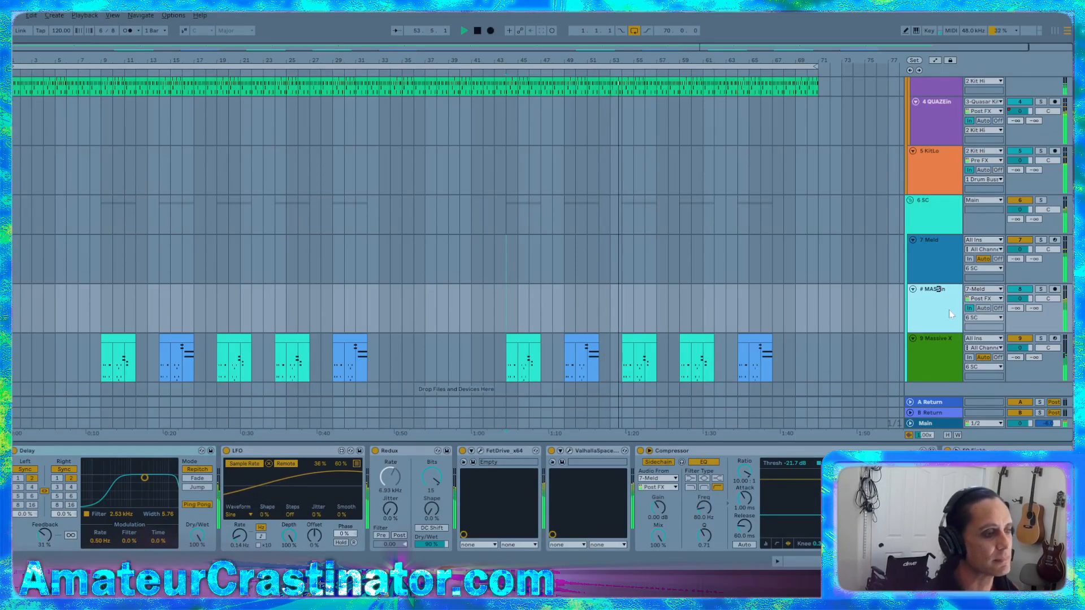
text(ELD)
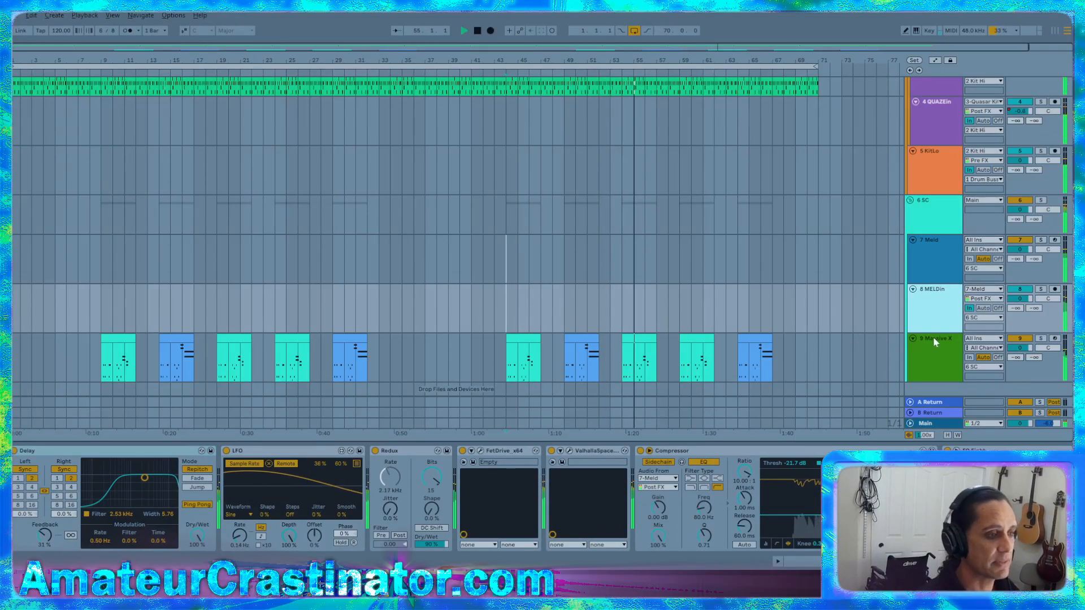
key(Tab)
Assign a blue colour to the 9 Massive X track
click(939, 266)
right_click(936, 378)
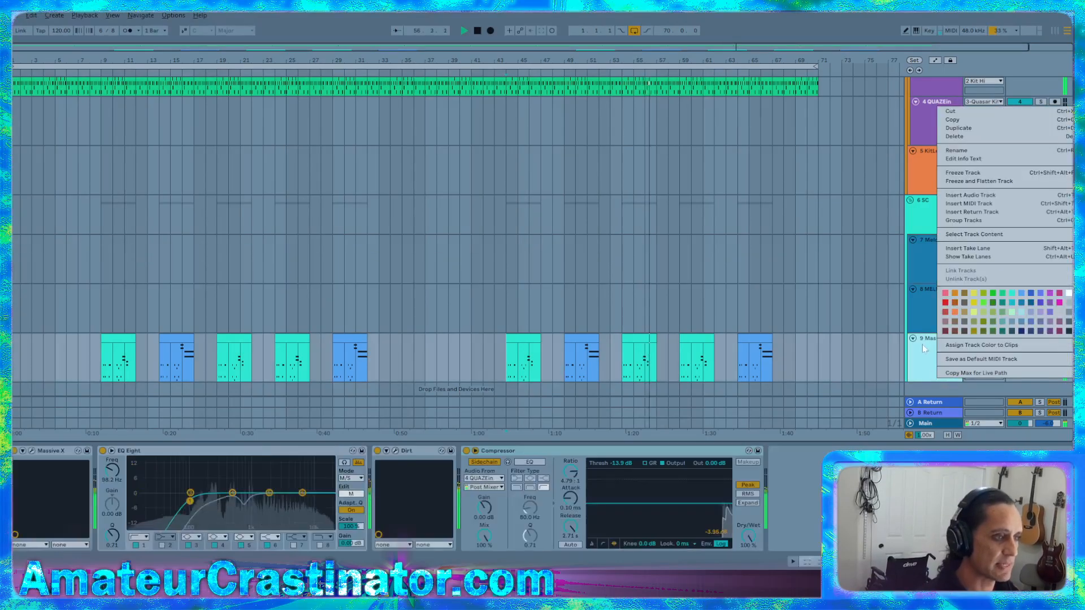
click(1020, 303)
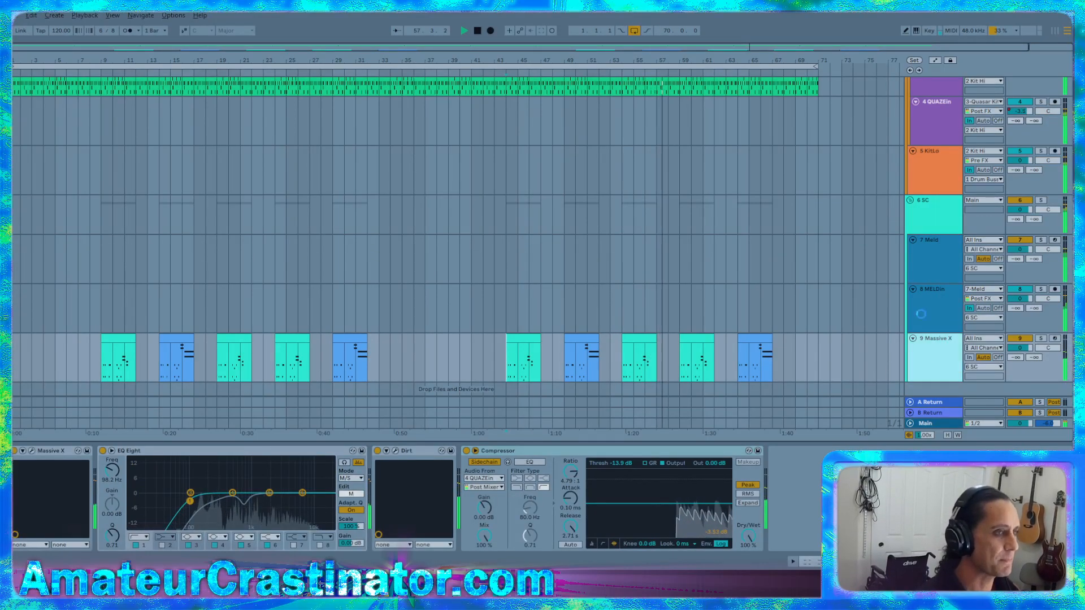
Open the Live set Hmmm.als from the Hmmm Project folder in All_WIP
click(16, 15)
click(47, 40)
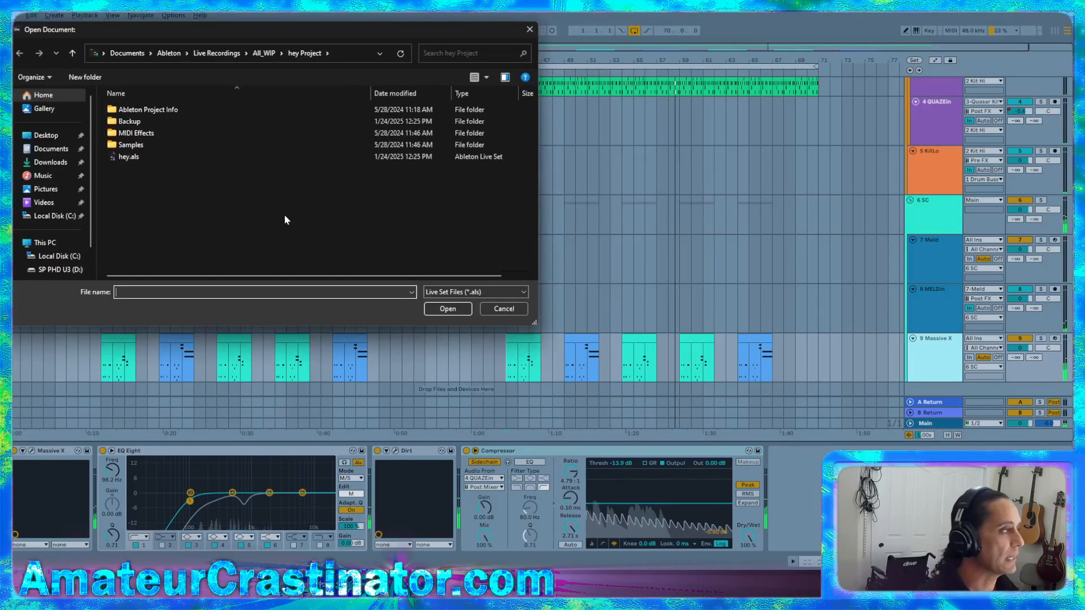
click(262, 53)
scroll(243, 186, down, 5)
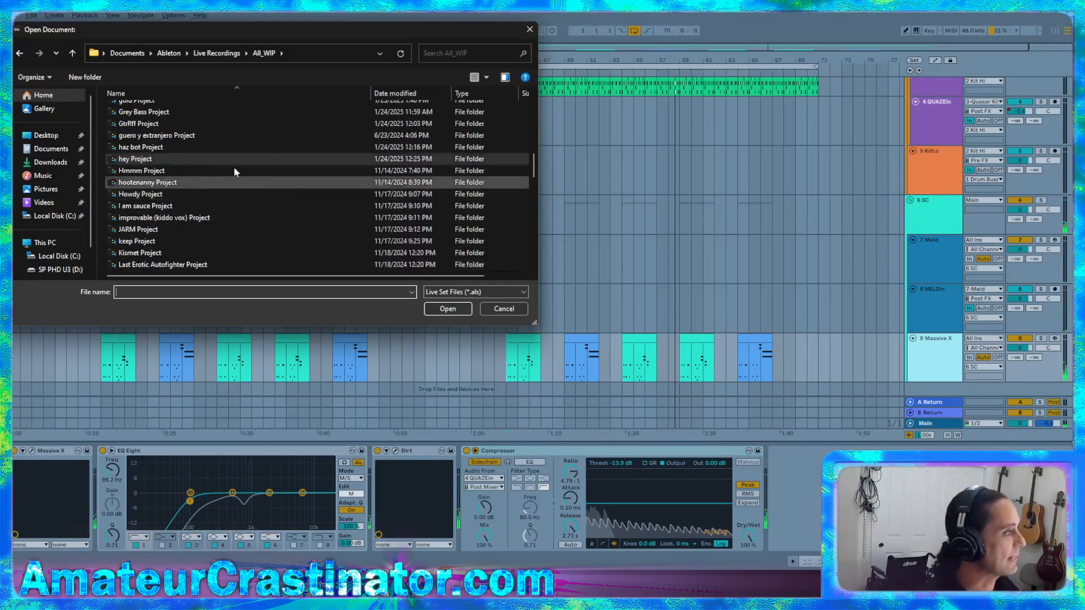
double_click(145, 172)
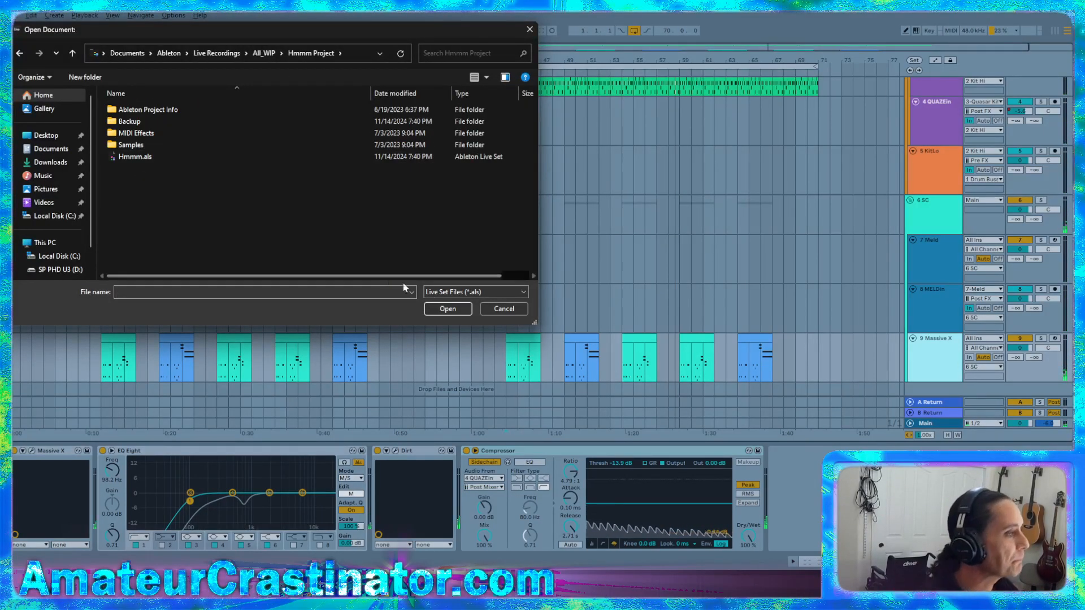
double_click(138, 156)
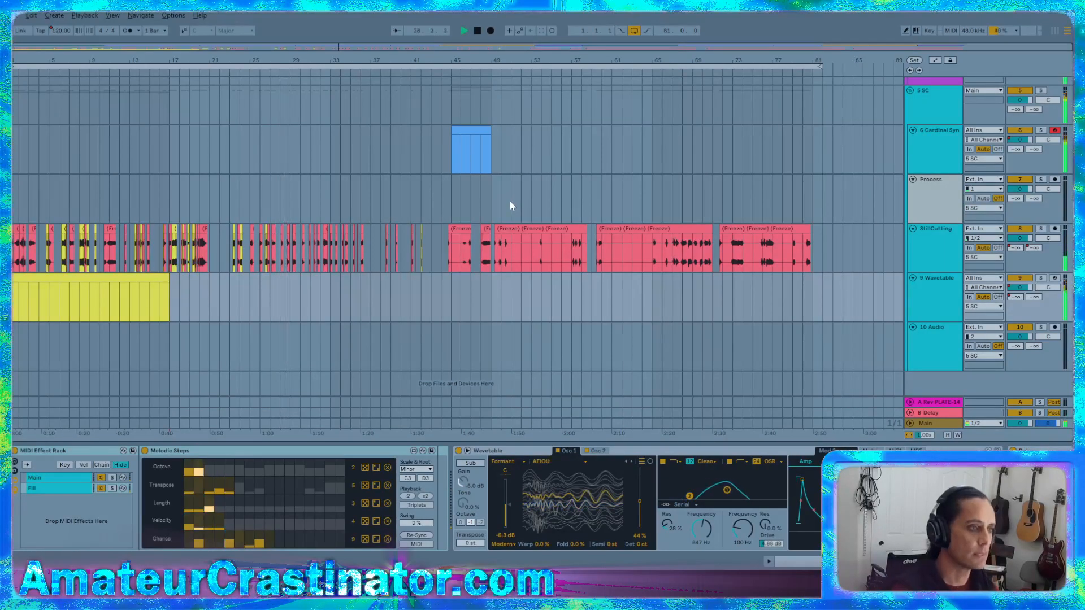
Clear the StillCutting track's custom name so it uses the default audio track name
click(929, 246)
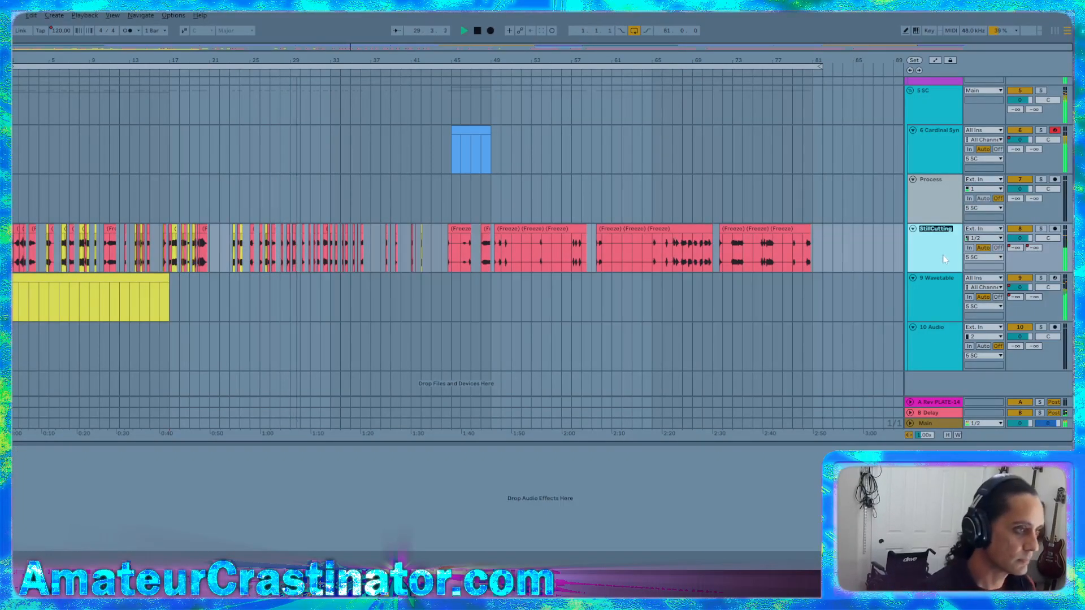
key(Return)
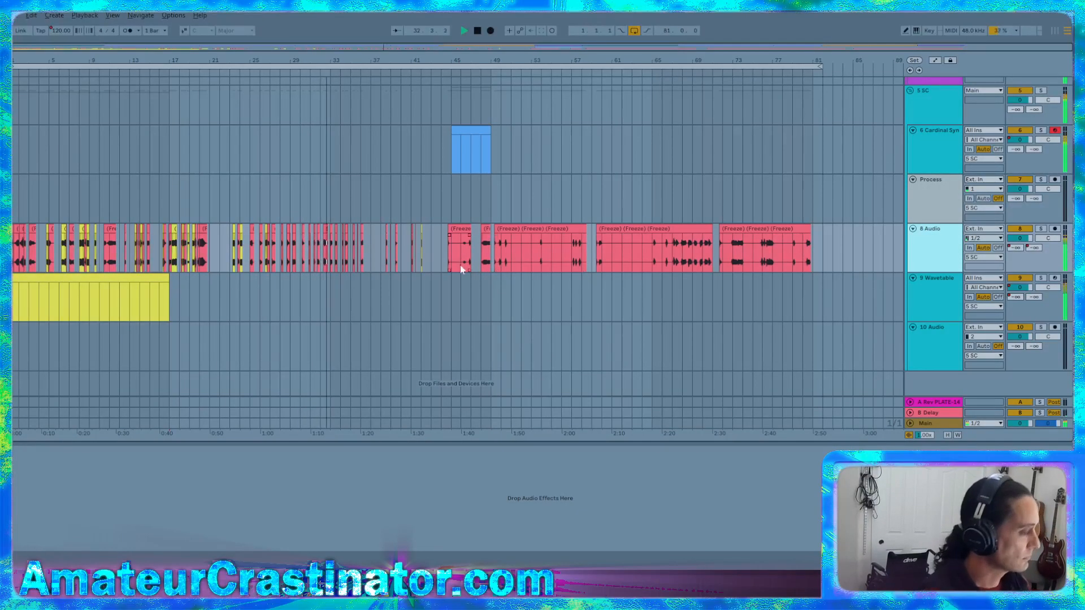
Audition the yellow frozen clip at bar 42 and move it from the 8 Audio track to the Process track
scroll(422, 257, up, 5)
scroll(420, 255, up, 3)
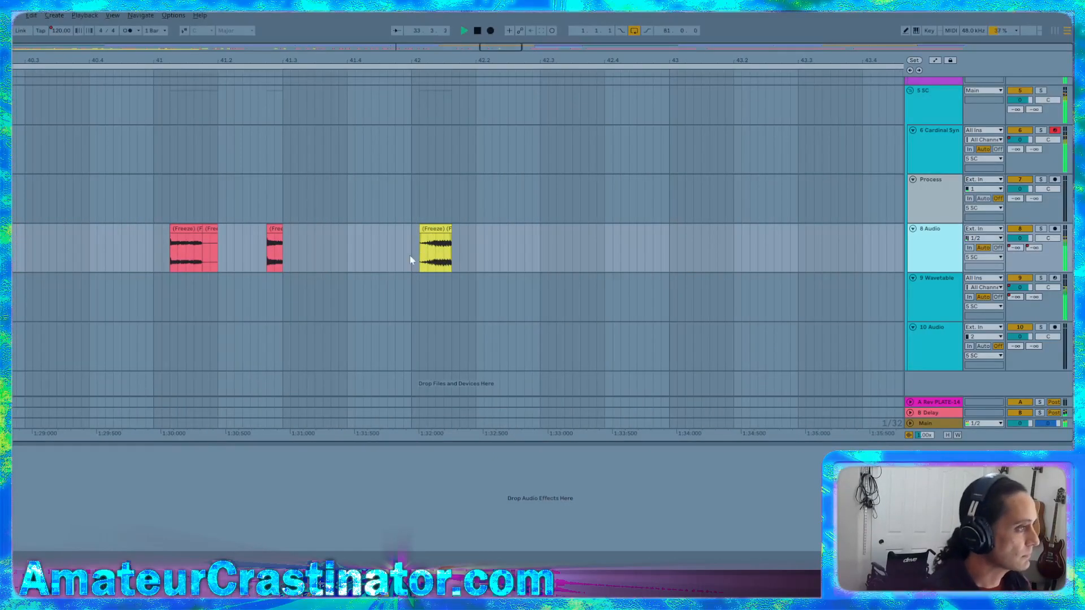
click(410, 256)
key(space)
key(space)
key(space)
click(436, 229)
key(space)
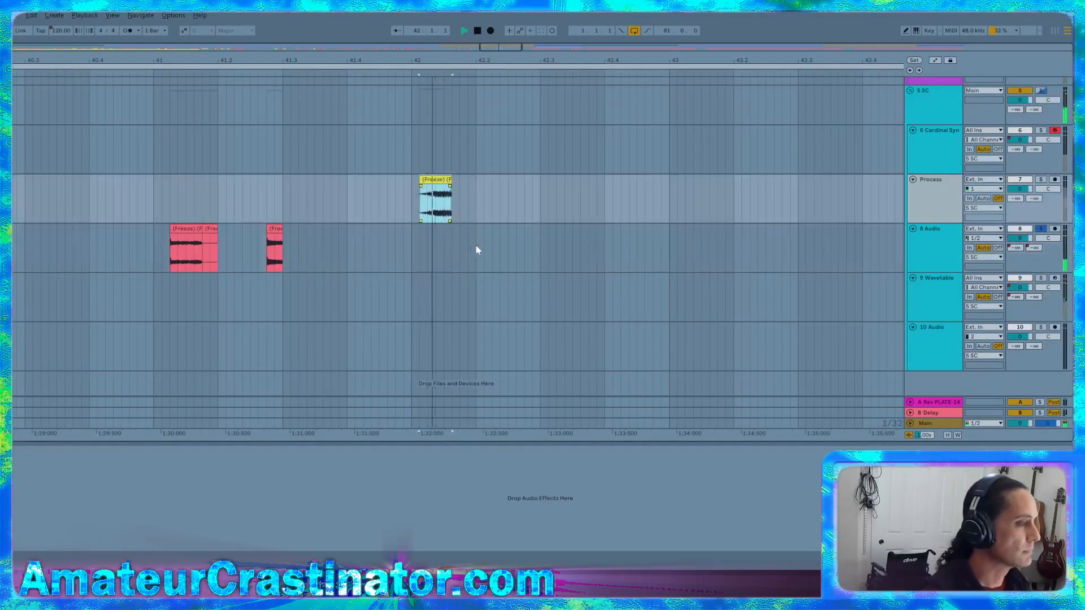
Solo the Process track, audition its clip, and add an EQ Eight with a low cut to the track
key(space)
key(s)
key(space)
key(space)
key(space)
key(space)
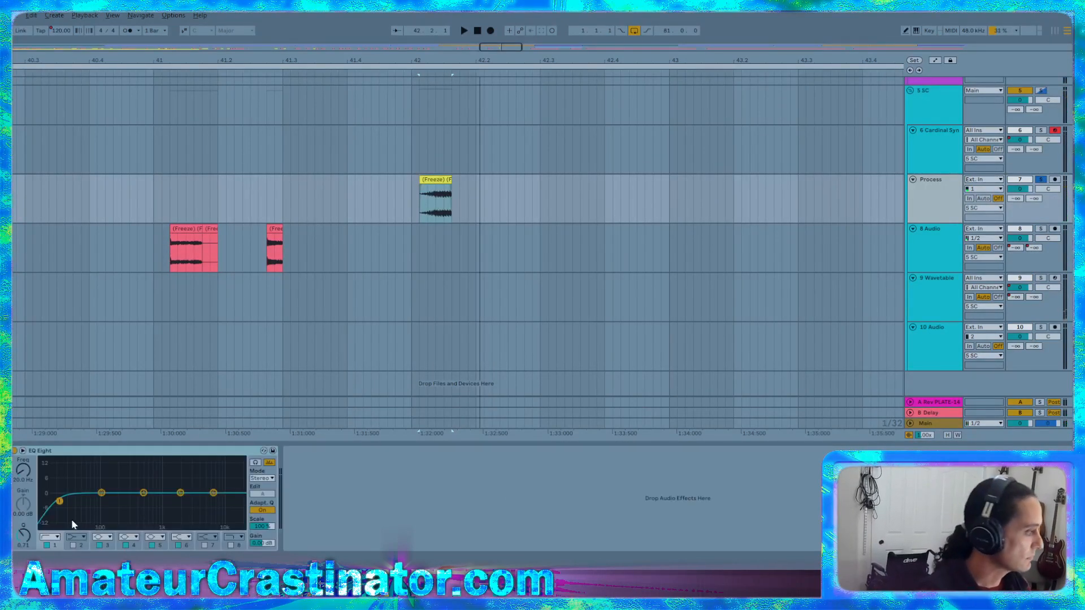
Raise the EQ Eight's low-cut frequency to about 77.4 Hz while looping through the Process clip
key(space)
drag(23, 481, 24, 476)
key(space)
key(space)
key(space)
key(space)
key(space)
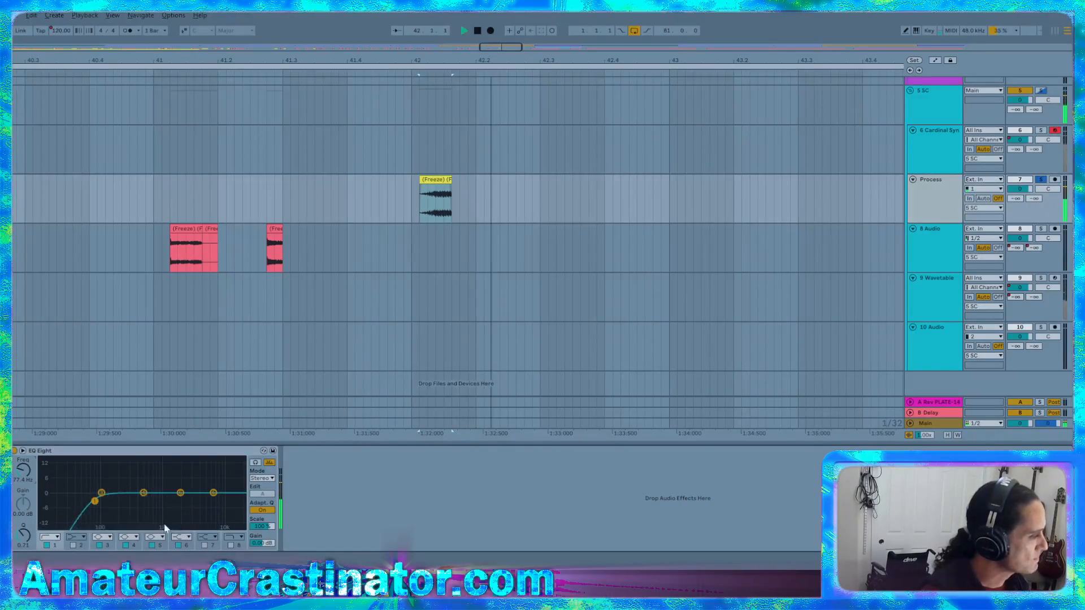
key(space)
key(space)
Pull EQ Eight band 3 down by about 6.6 dB just below 100 Hz while replaying the clip
drag(101, 493, 91, 509)
key(space)
key(space)
key(space)
key(space)
key(space)
key(space)
key(space)
Narrow EQ Eight band 3 to a Q of about 4.06 and set its frequency to about 71 Hz
drag(23, 535, 23, 466)
key(space)
key(space)
key(space)
key(space)
key(space)
key(space)
key(space)
key(space)
key(space)
key(space)
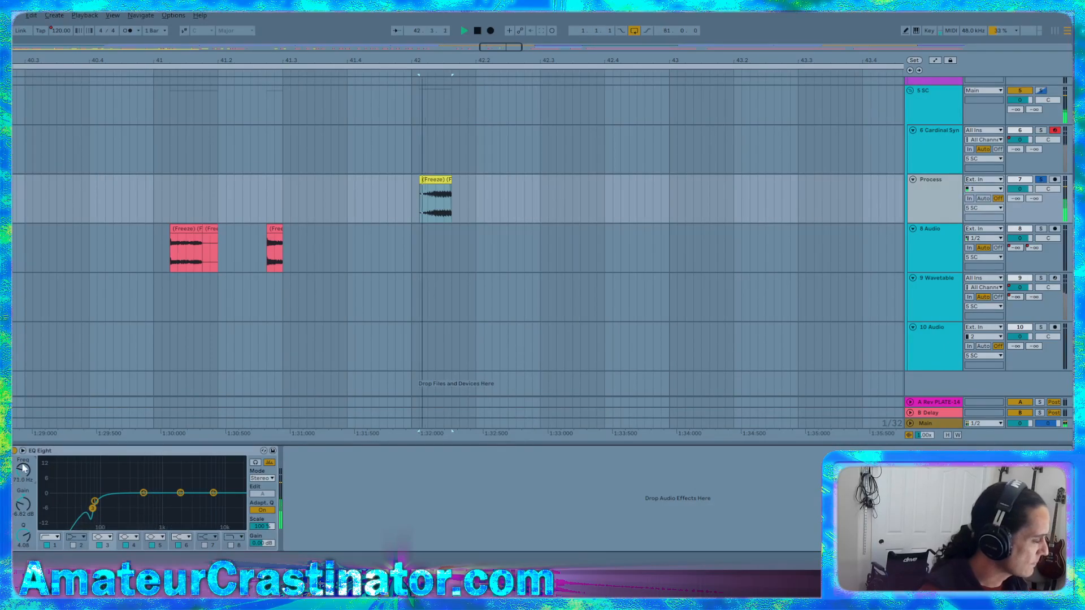
key(space)
key(space)
key(space)
key(space)
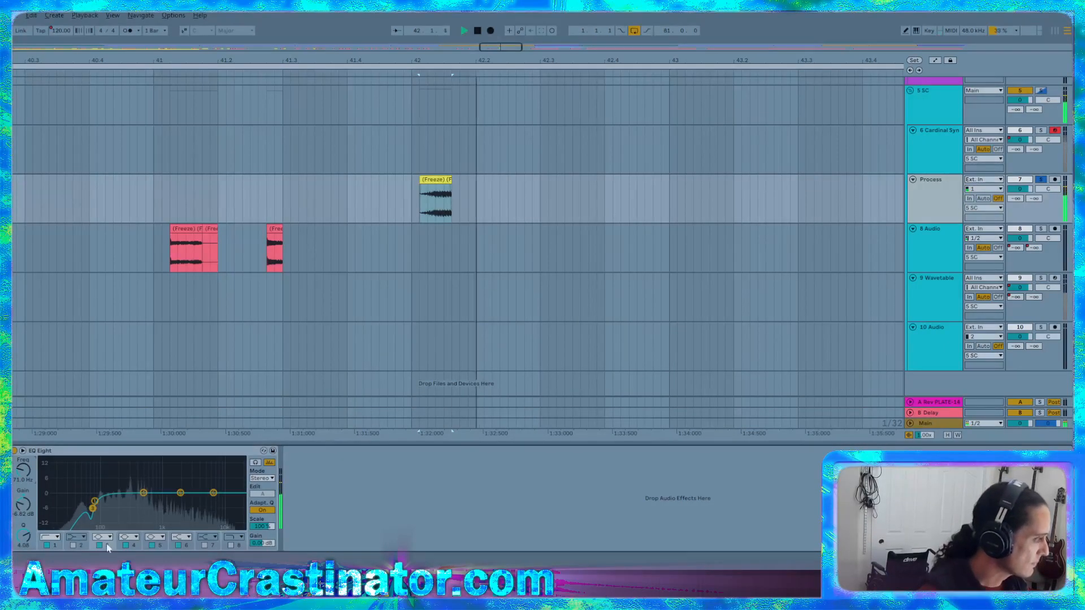
Compare the clip with EQ Eight band 3 switched off and on
click(99, 546)
click(101, 546)
key(space)
key(space)
key(space)
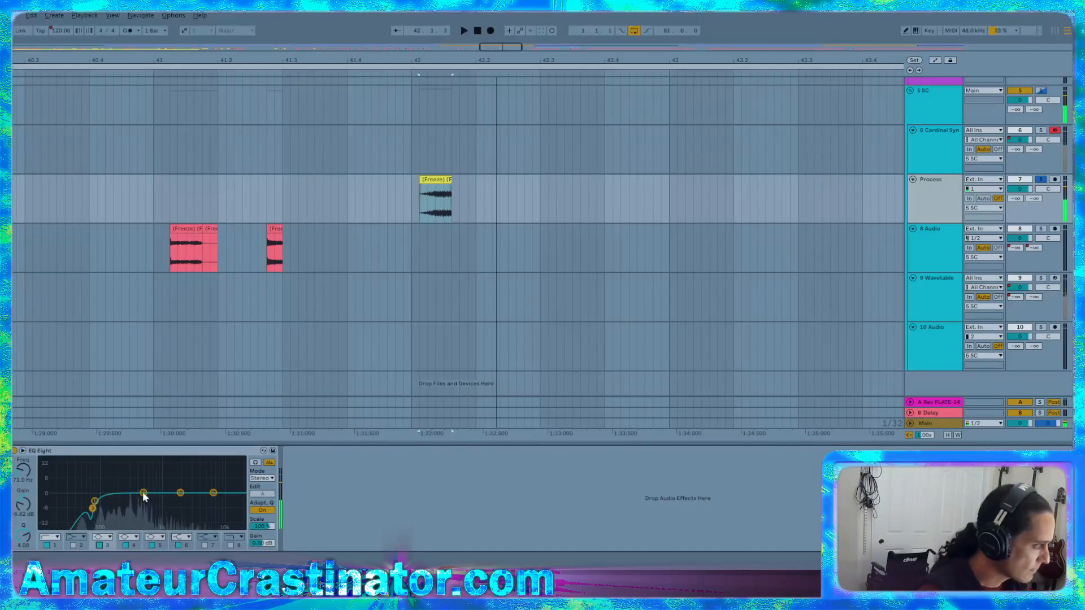
key(space)
Dip EQ Eight band 4 by 3.60 dB at about 1.14 kHz while replaying the clip
drag(142, 492, 166, 502)
key(space)
key(space)
key(space)
key(space)
key(space)
key(space)
key(space)
key(space)
key(space)
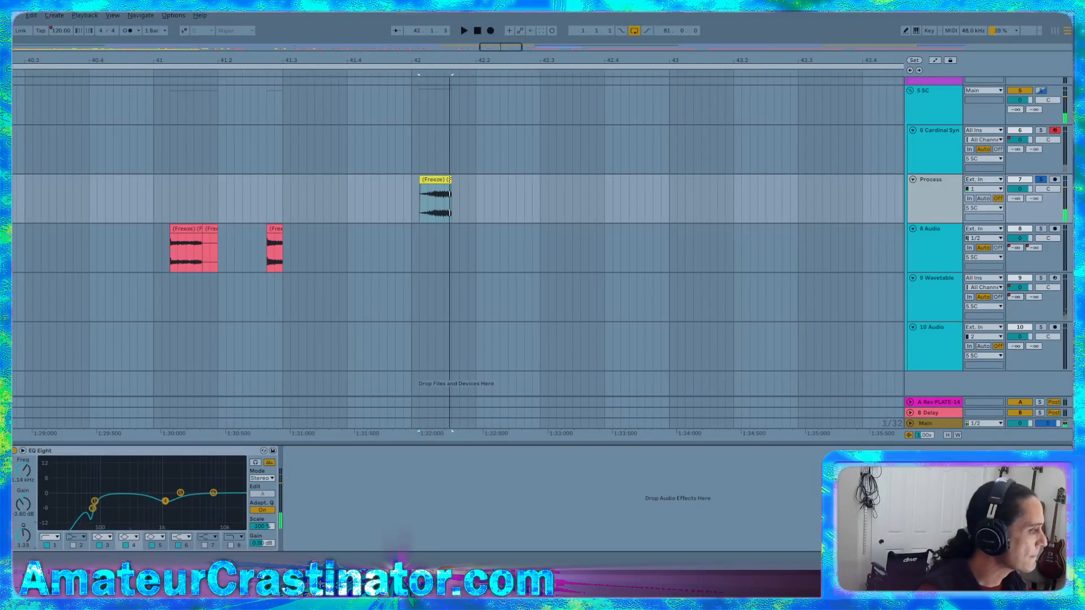
Narrow EQ Eight band 4 to a Q of about 4.62
drag(24, 536, 24, 539)
key(space)
key(space)
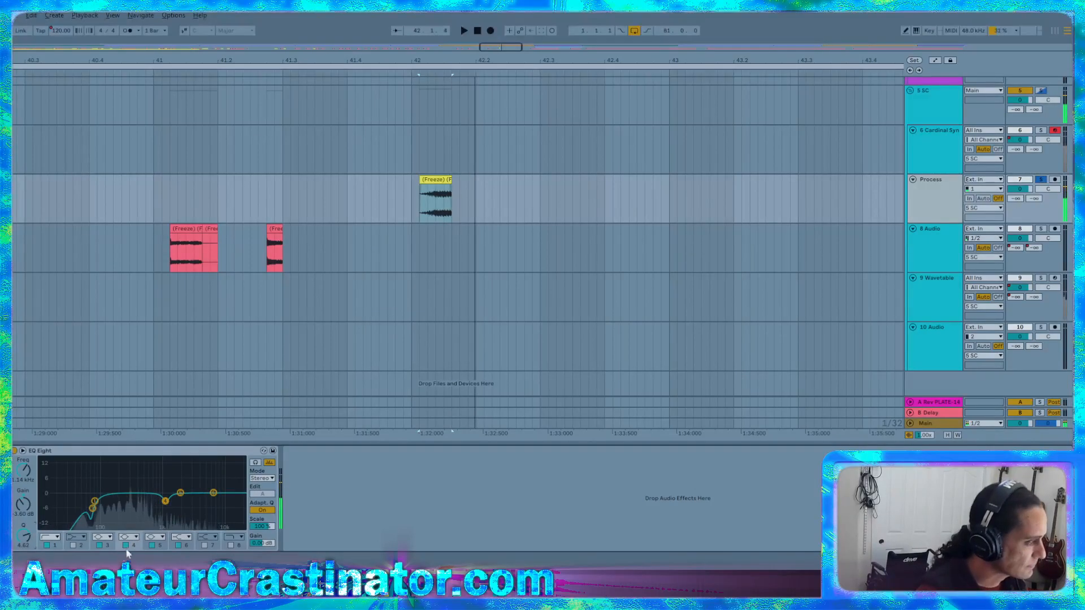
Compare the clip with EQ Eight band 4 off and on, replaying it several times
click(126, 545)
key(space)
key(space)
click(127, 544)
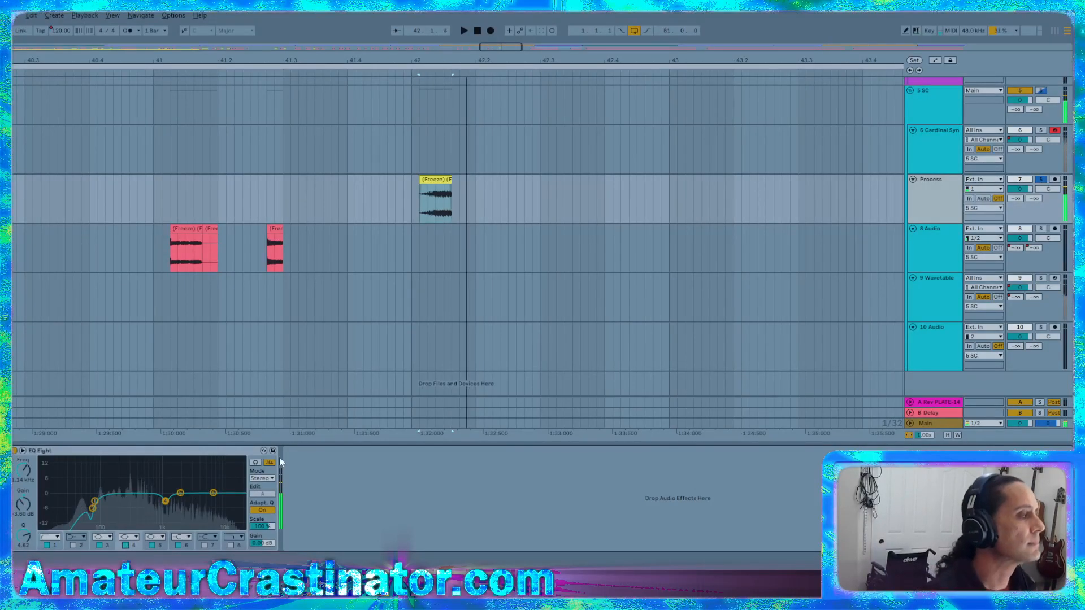
key(space)
key(space)
key(space)
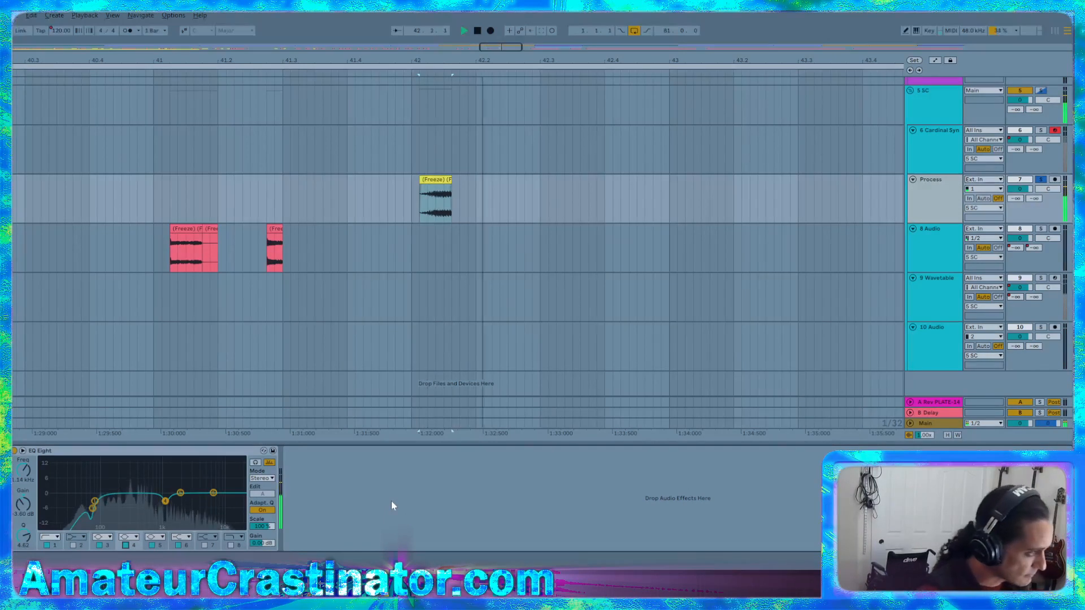
key(space)
key(space)
key(space)
key(space)
key(space)
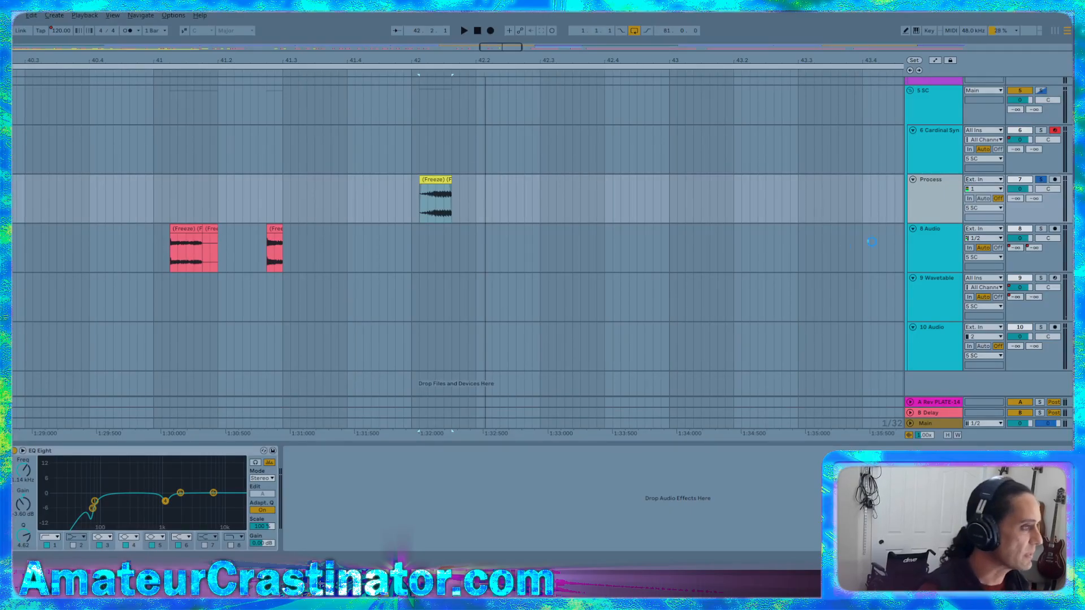
Add a Gate after the EQ Eight on the Process track and set its threshold to about -24.9 dB
drag(333, 495, 334, 487)
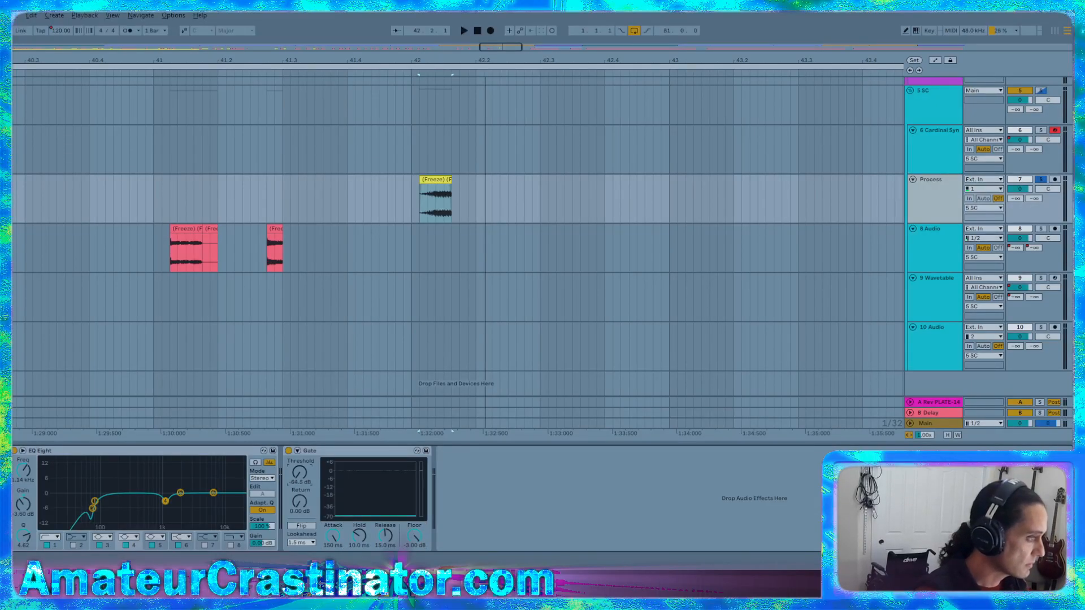
key(space)
drag(300, 476, 300, 464)
key(space)
key(space)
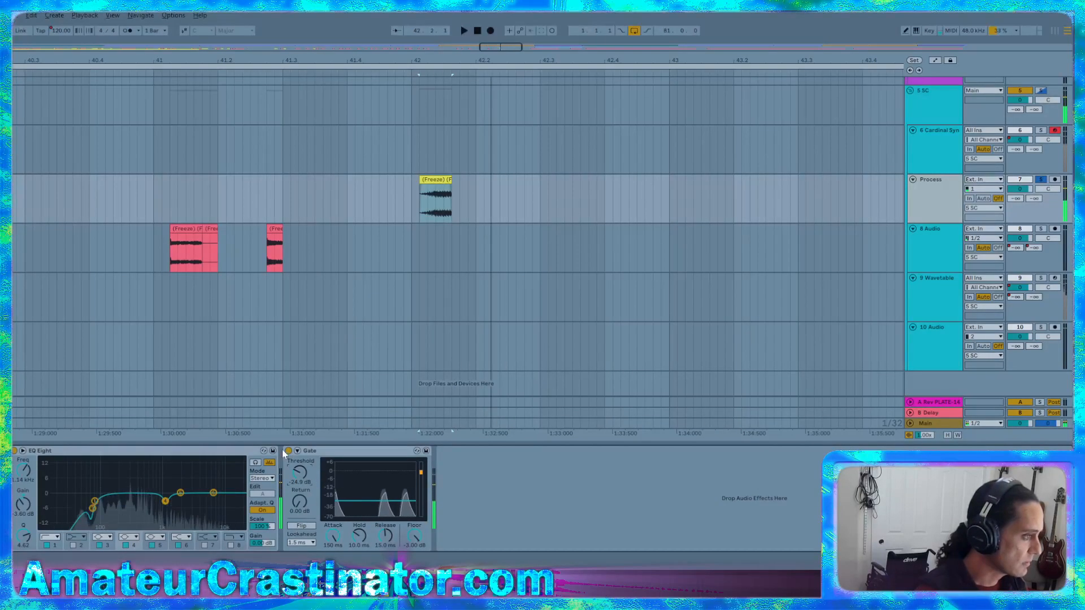
Unsolo the Process track and play from bar 41, comparing the full mix with the Gate bypassed and enabled
click(288, 451)
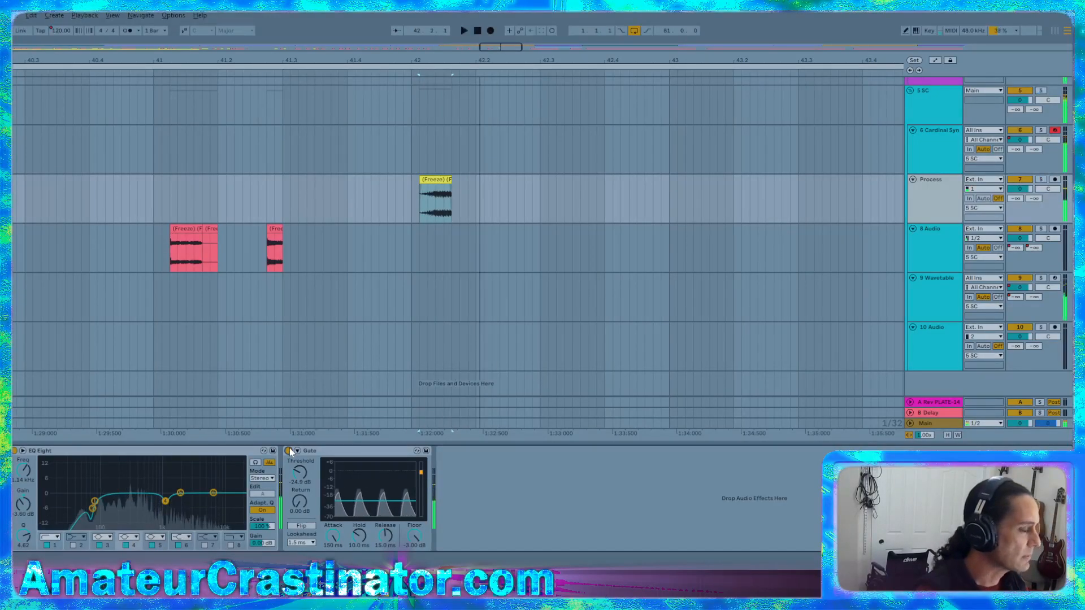
key(space)
click(410, 212)
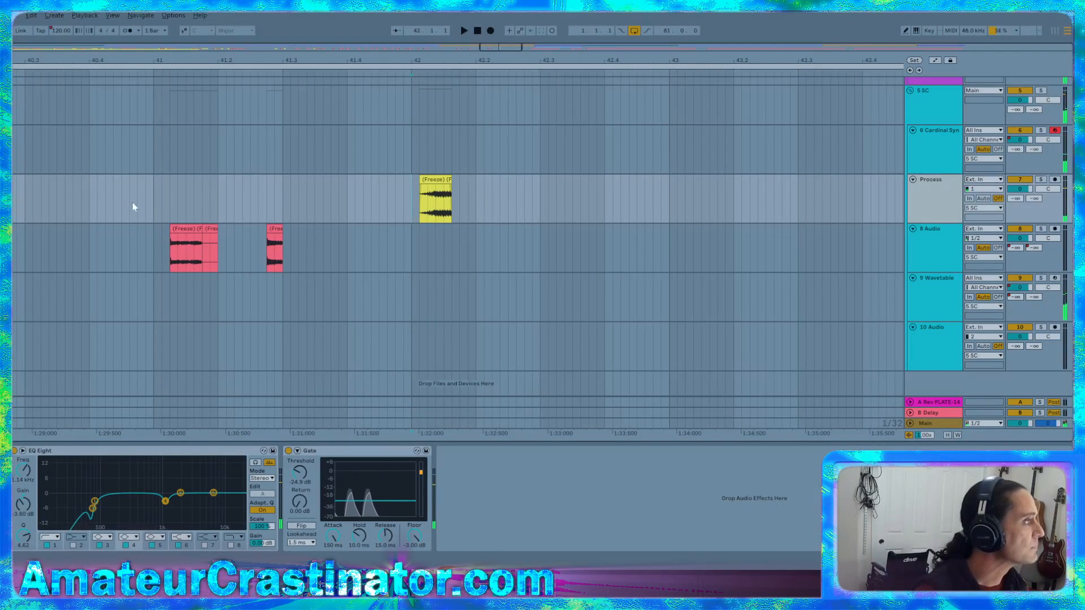
key(space)
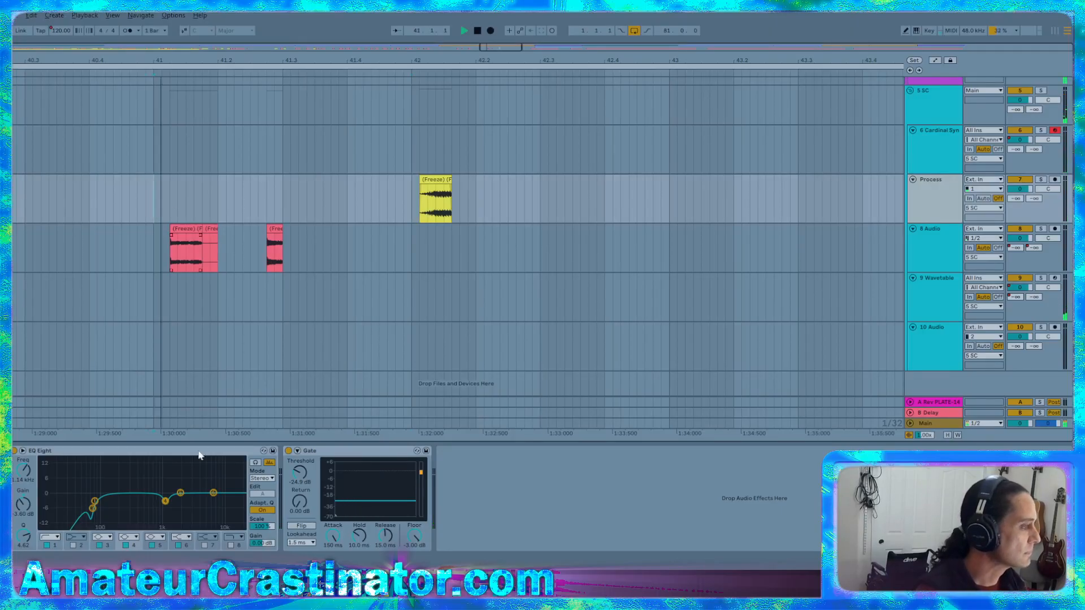
click(309, 451)
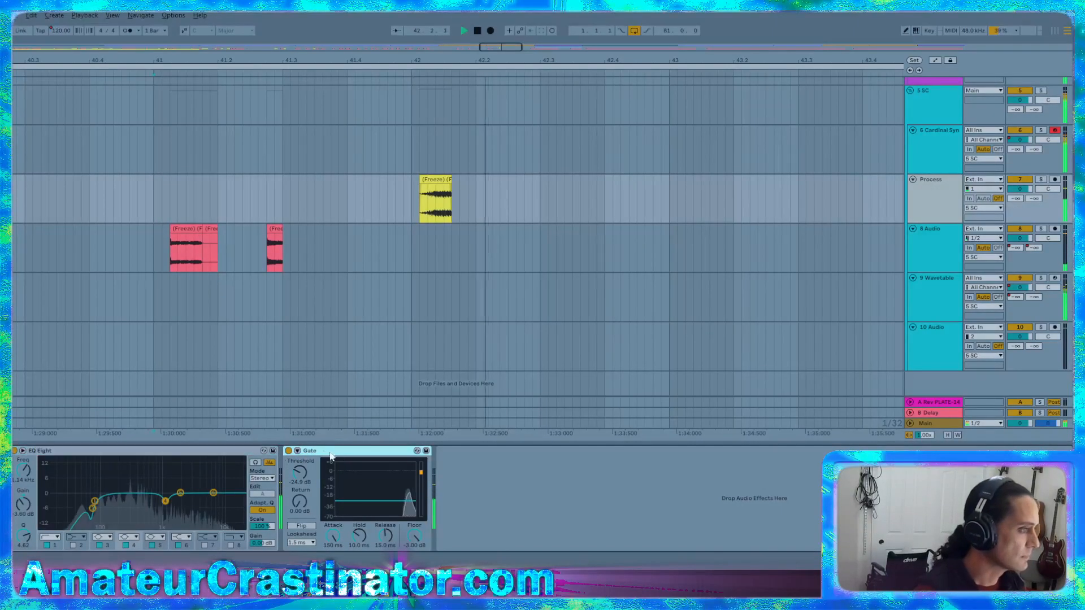
click(289, 451)
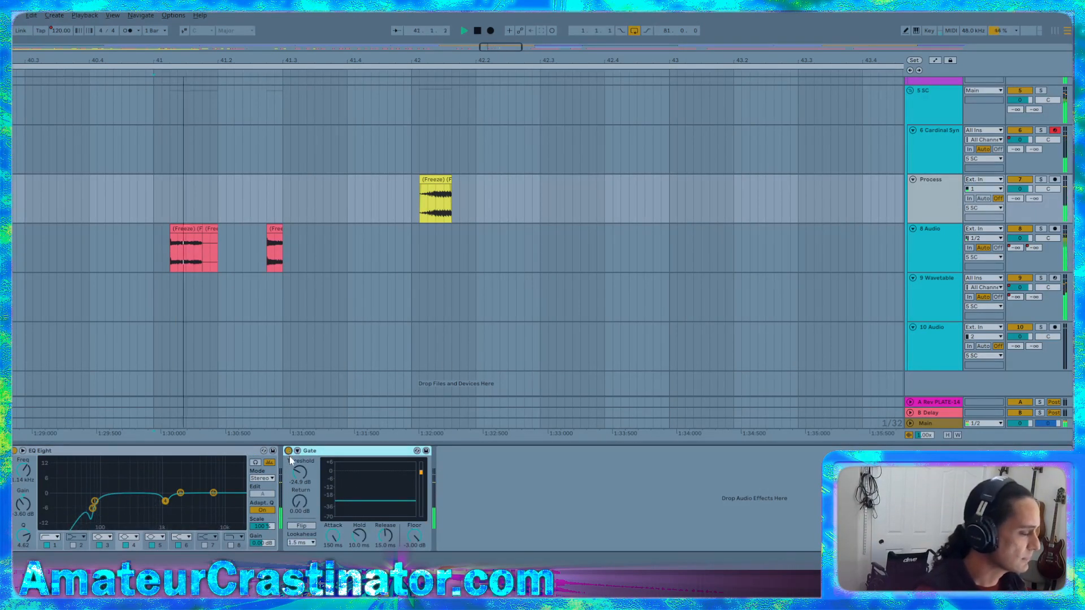
click(289, 452)
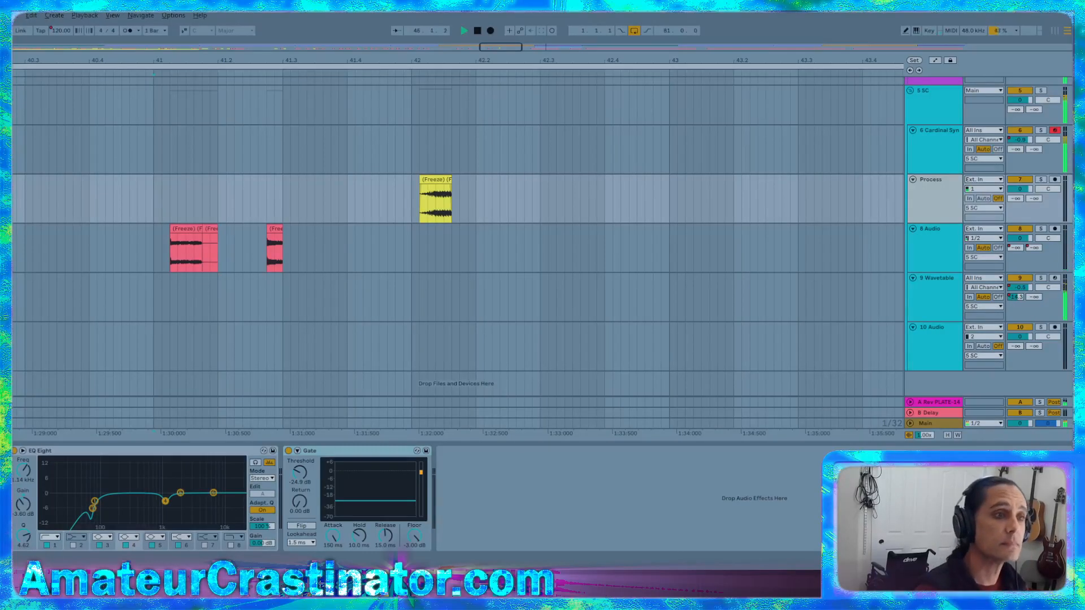
Add the FetDrive_x64 plug-in after the Gate and set its Tone to 58 %
drag(1070, 48, 601, 174)
key(space)
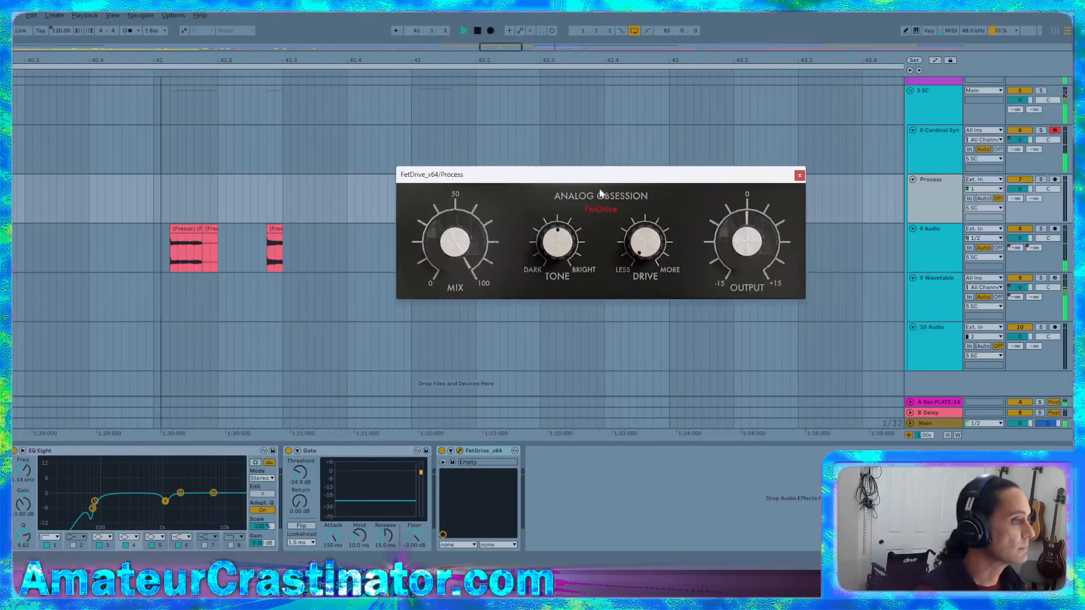
drag(564, 251, 566, 243)
key(space)
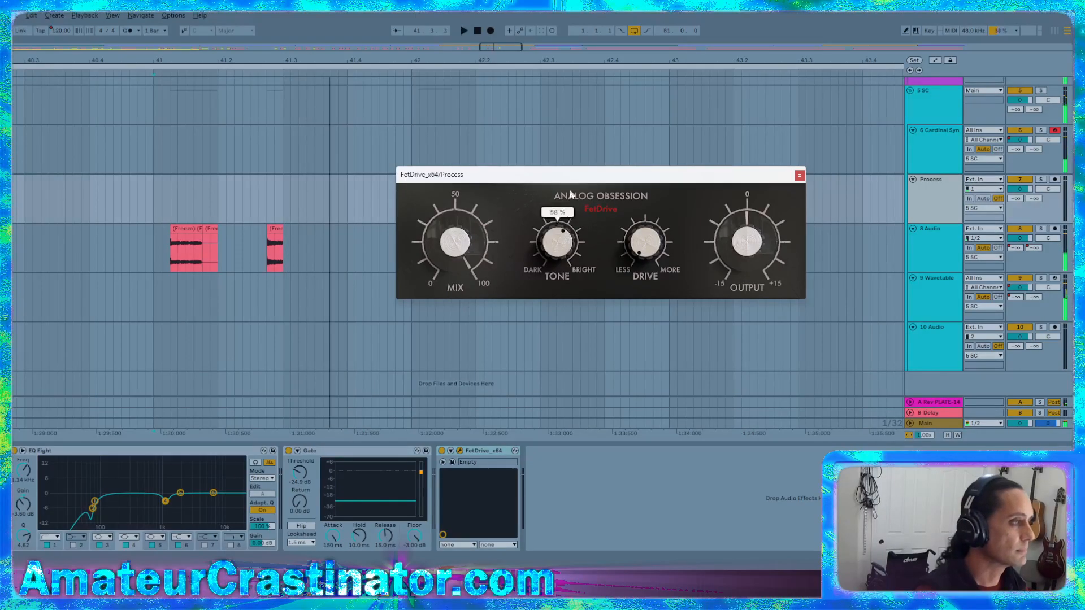
Solo the Process track and brighten FetDrive's Tone to 71 % while replaying the clip from bar 42
drag(567, 172, 559, 249)
click(411, 195)
key(space)
drag(555, 325, 555, 317)
key(space)
key(space)
key(space)
key(space)
key(space)
key(space)
key(space)
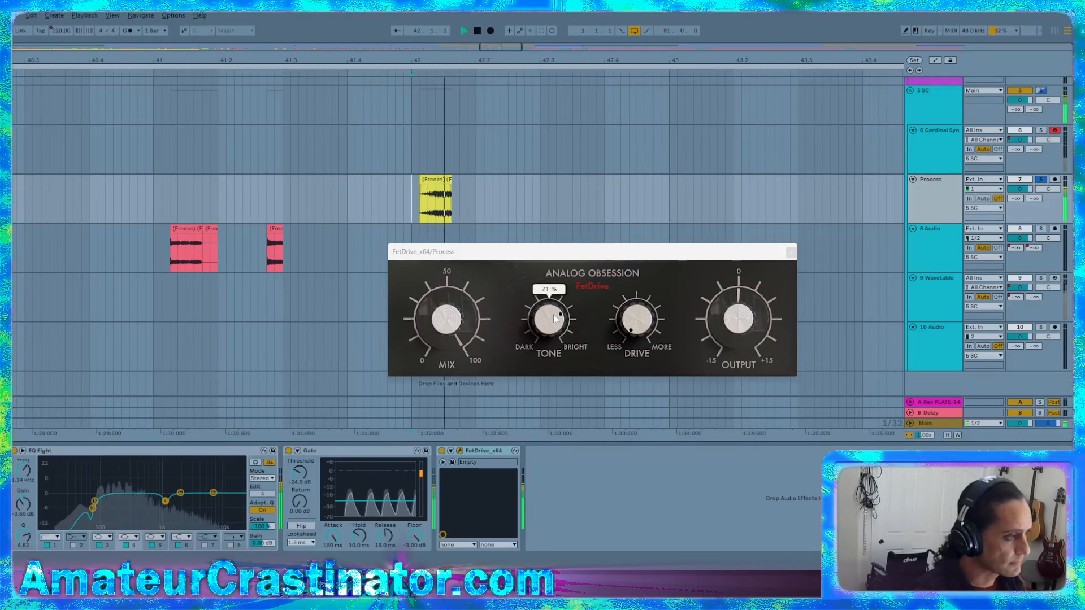
key(space)
mouse_move(751, 318)
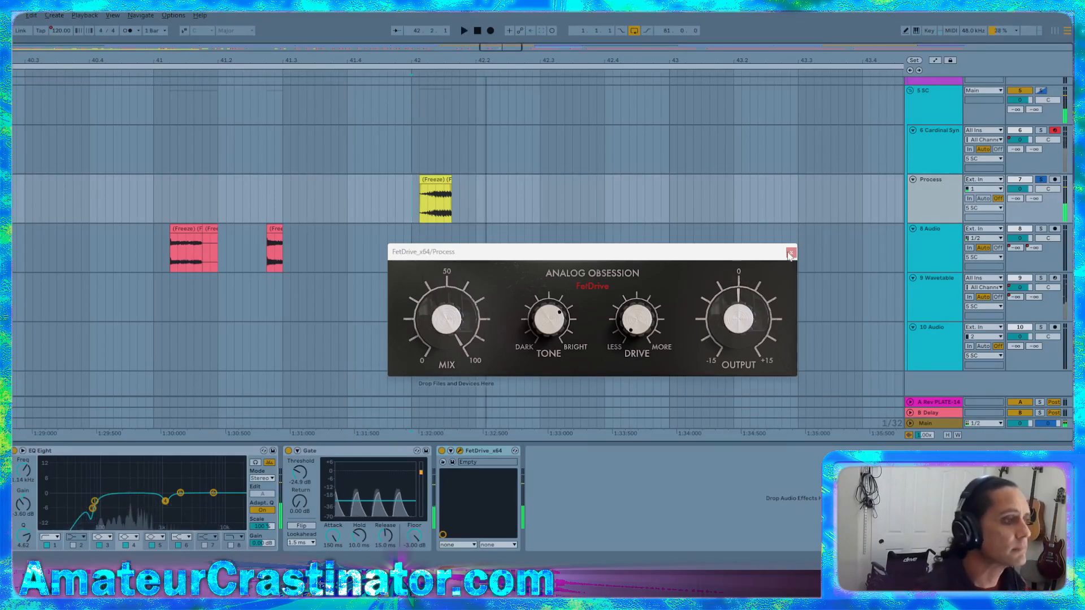
Shorten the Gate's attack to about 126 ms while auditioning the soloed clip
click(482, 453)
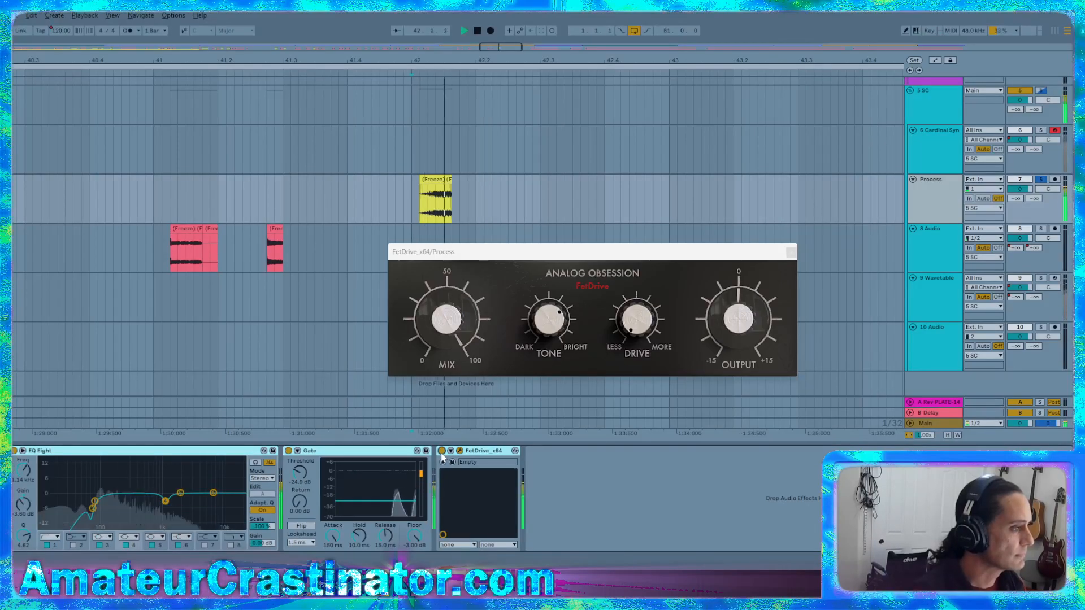
key(space)
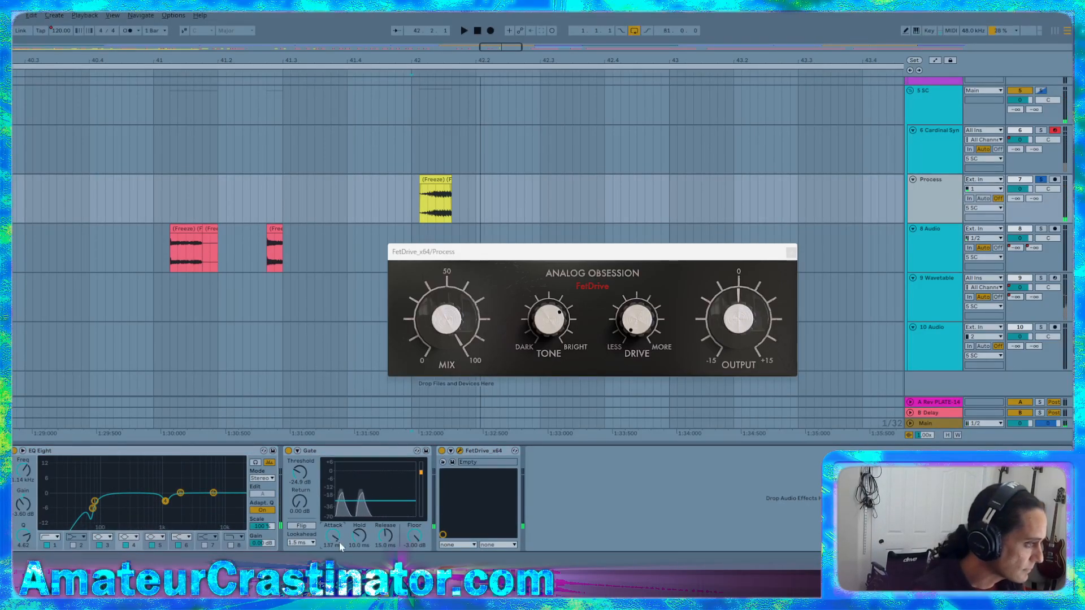
key(space)
key(space)
key(space)
drag(334, 533, 334, 539)
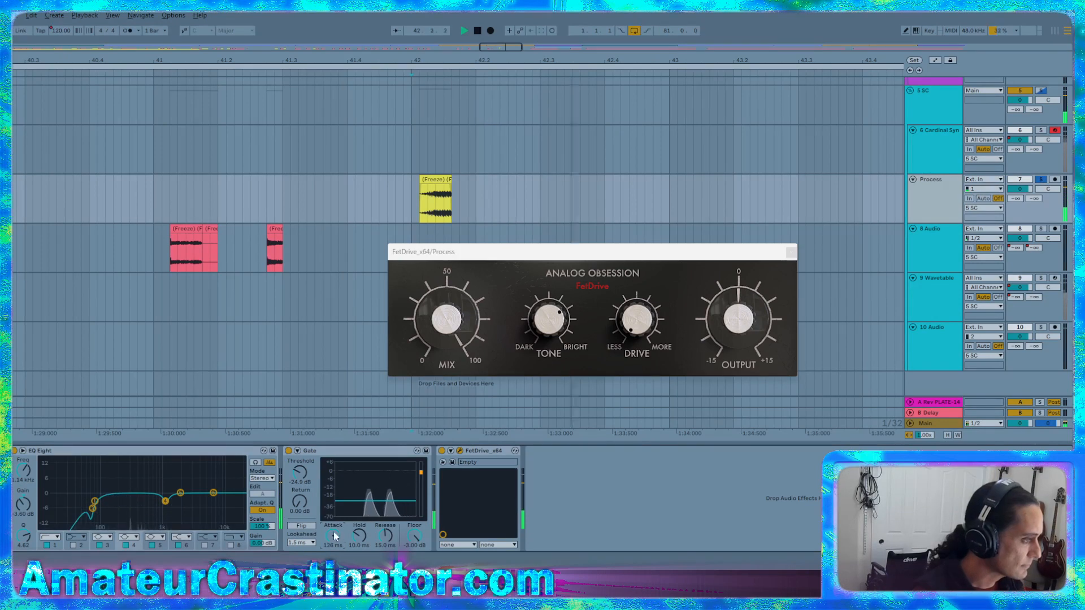
key(space)
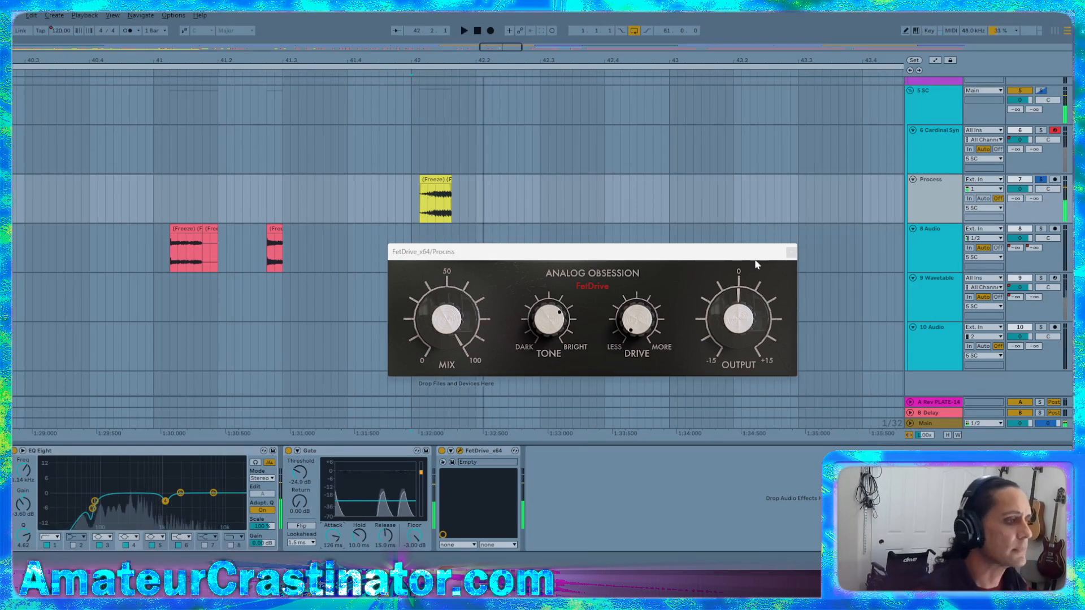
Replay the clip through FetDrive and close the plug-in's window
key(space)
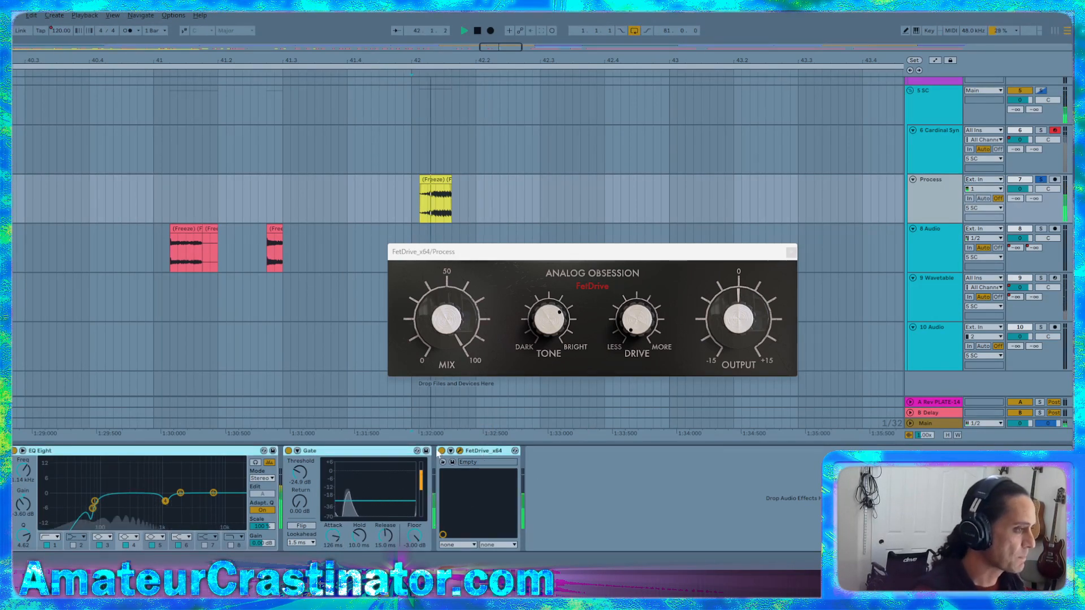
key(space)
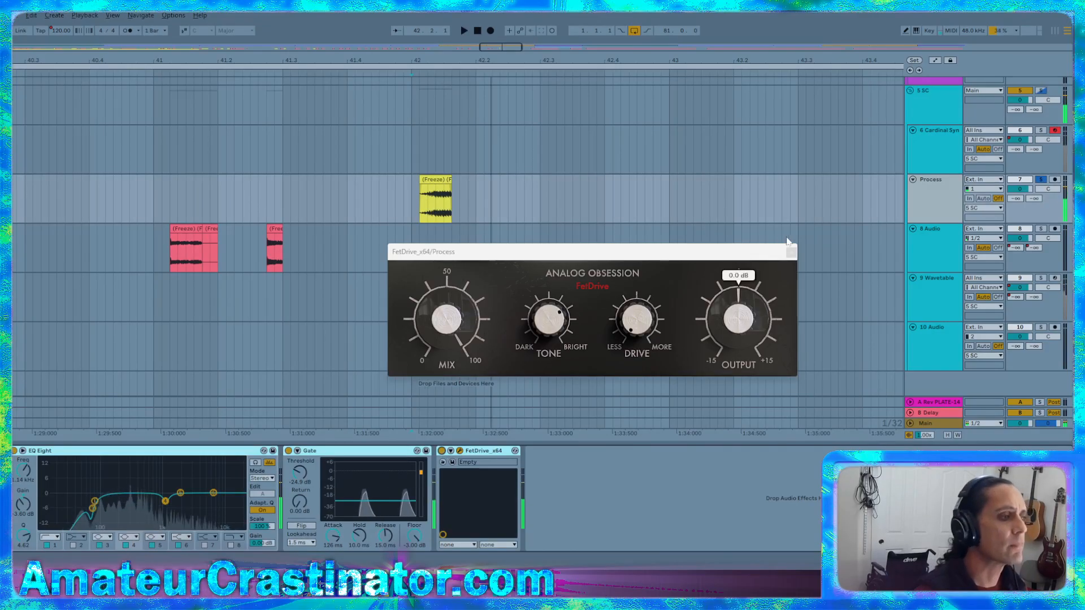
click(790, 253)
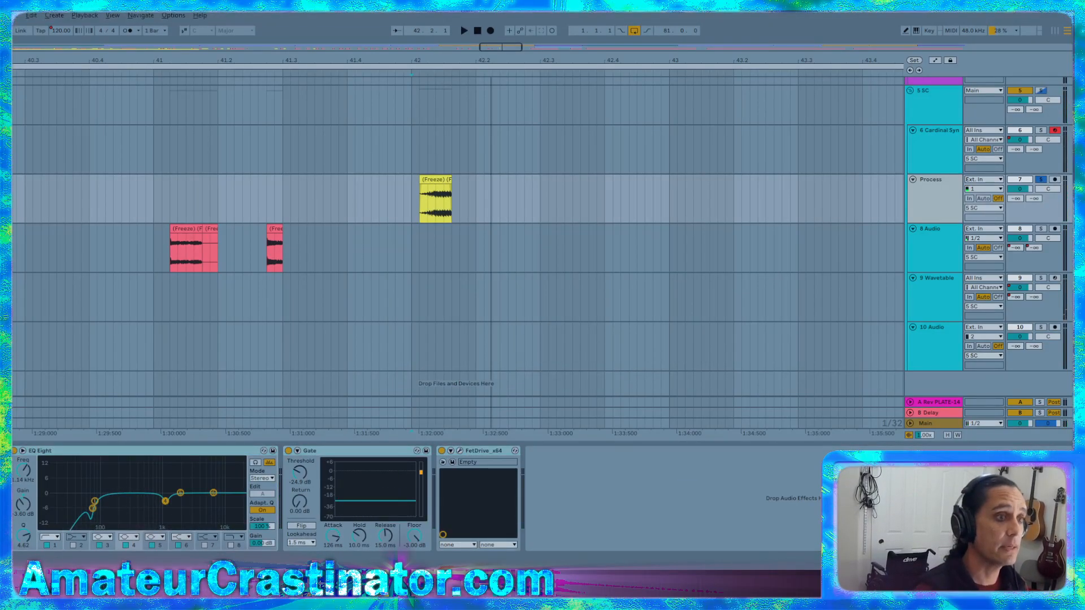
Add a second EQ Eight after FetDrive and set its low-cut frequency to about 79 Hz while auditioning
click(721, 341)
key(space)
drag(539, 471, 540, 450)
key(space)
key(space)
key(space)
key(space)
key(space)
key(space)
key(space)
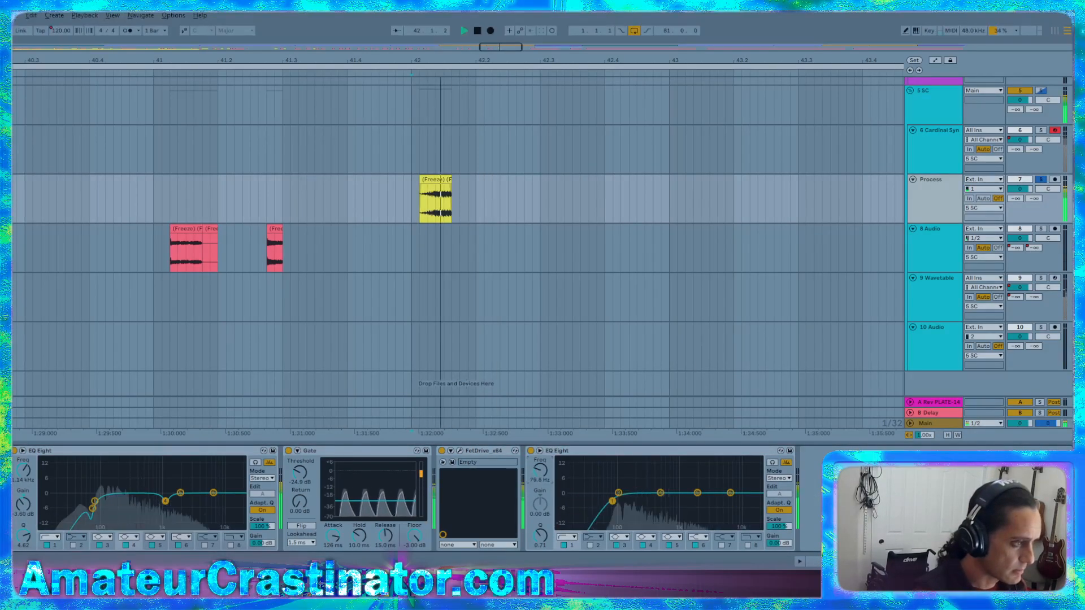
key(space)
key(space)
key(space)
Dip band 3 of the second EQ Eight by 3.10 dB at about 167 Hz
drag(618, 493, 632, 500)
key(space)
key(space)
key(space)
key(space)
key(space)
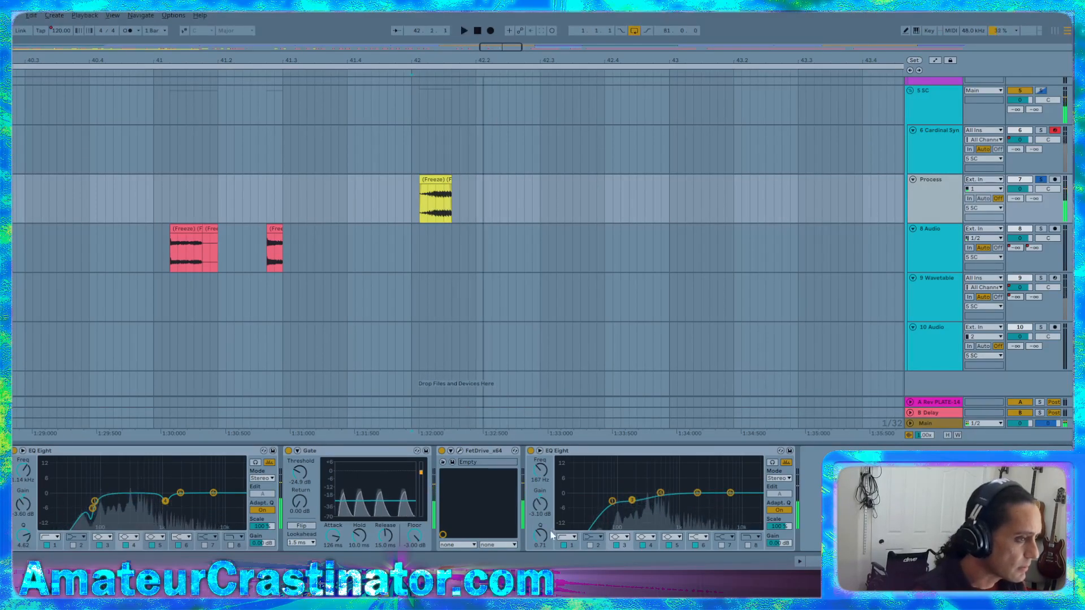
Narrow the Q of band 3 on the second EQ Eight while replaying the clip
key(space)
drag(540, 535, 543, 559)
key(space)
key(space)
key(space)
key(space)
key(space)
key(space)
key(space)
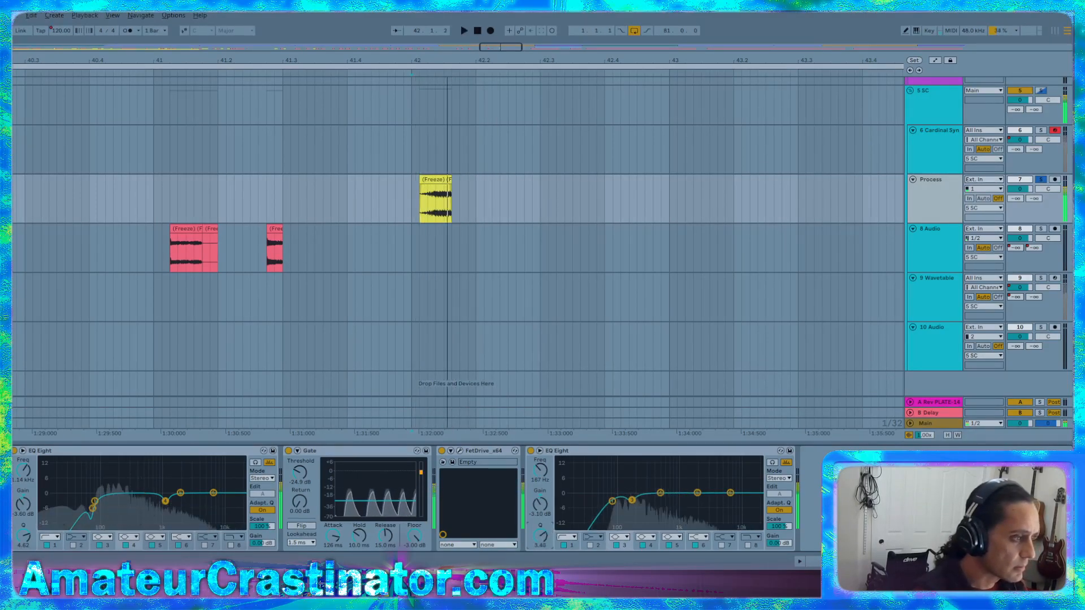
Audition the clip with band 3 of the second EQ Eight toggled, then set that band's gain to -2.5 dB
key(space)
key(space)
key(space)
key(space)
key(space)
key(space)
key(space)
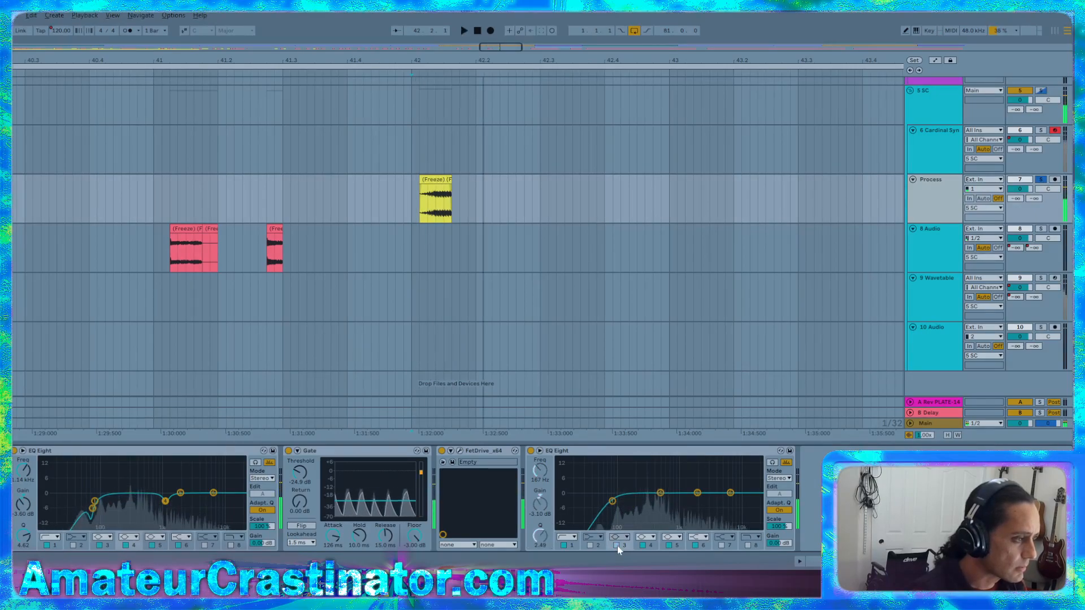
click(540, 511)
text(-2)
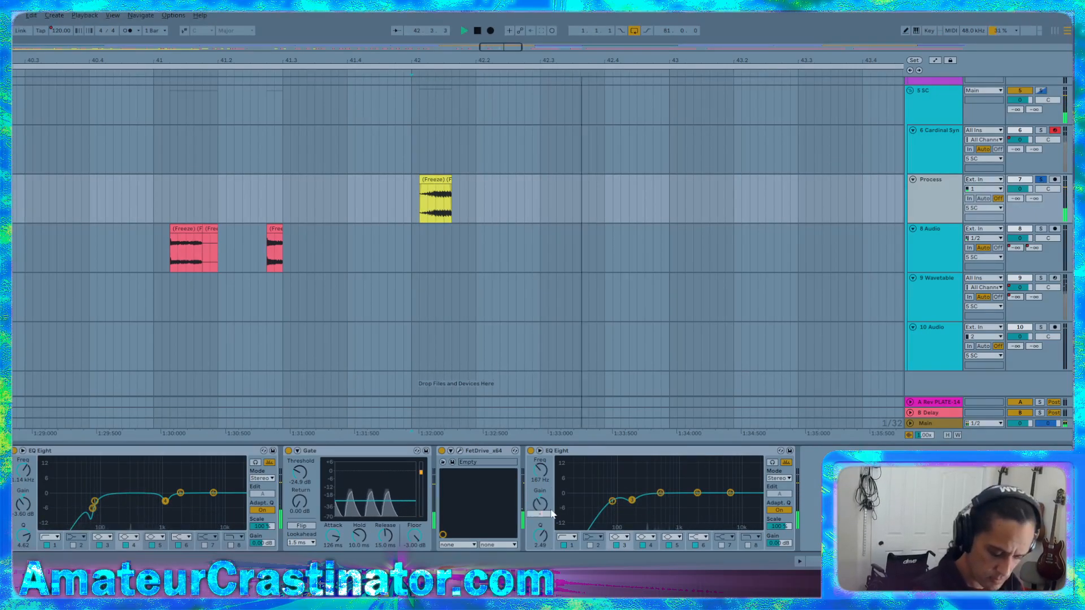
text(.5)
key(Return)
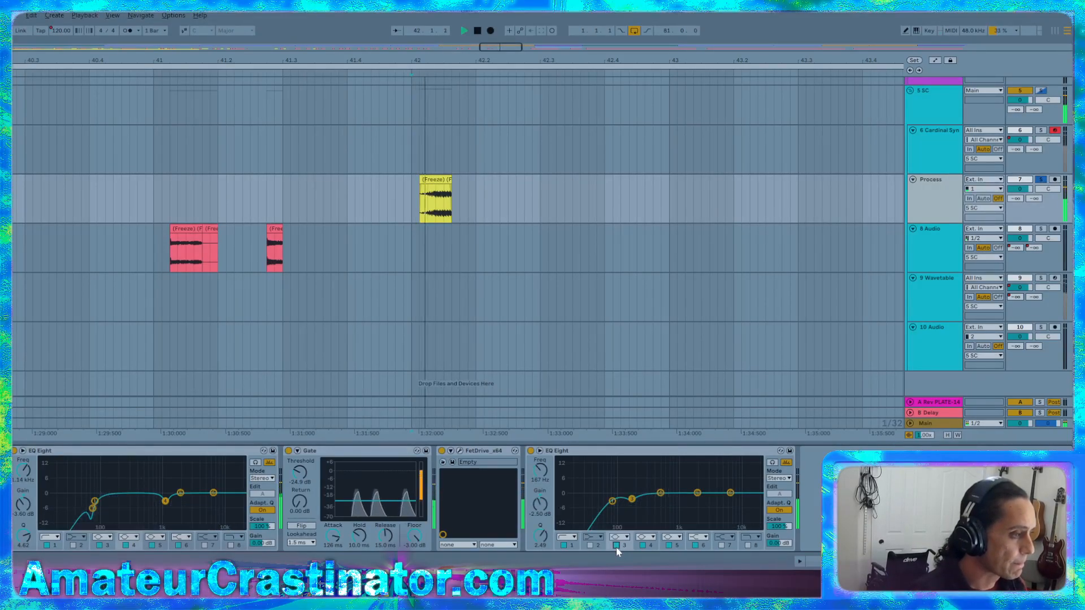
Dip band 4 of the second EQ Eight by 2.85 dB at about 800 Hz and replay the clip
mouse_move(660, 492)
mouse_down()
mouse_move(690, 498)
mouse_move(674, 500)
mouse_up()
key(space)
key(space)
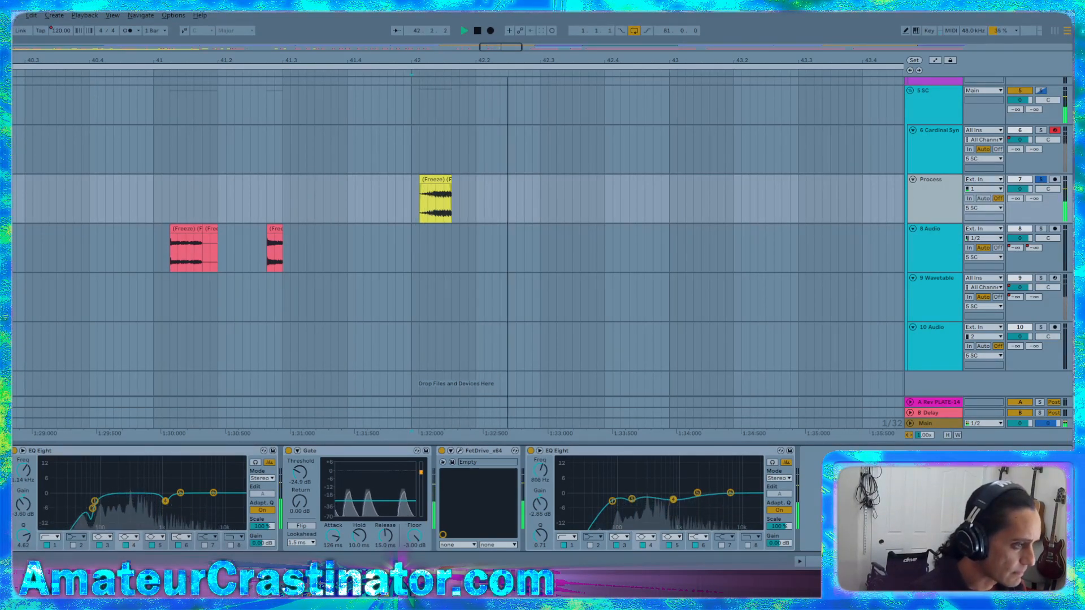
key(space)
key(space)
key(space)
Narrow band 4's Q to about 4.25 at roughly 625 Hz, comparing the clip with the band off and on
drag(540, 535, 540, 499)
key(space)
key(space)
key(space)
key(space)
key(space)
key(space)
key(space)
key(space)
key(space)
key(space)
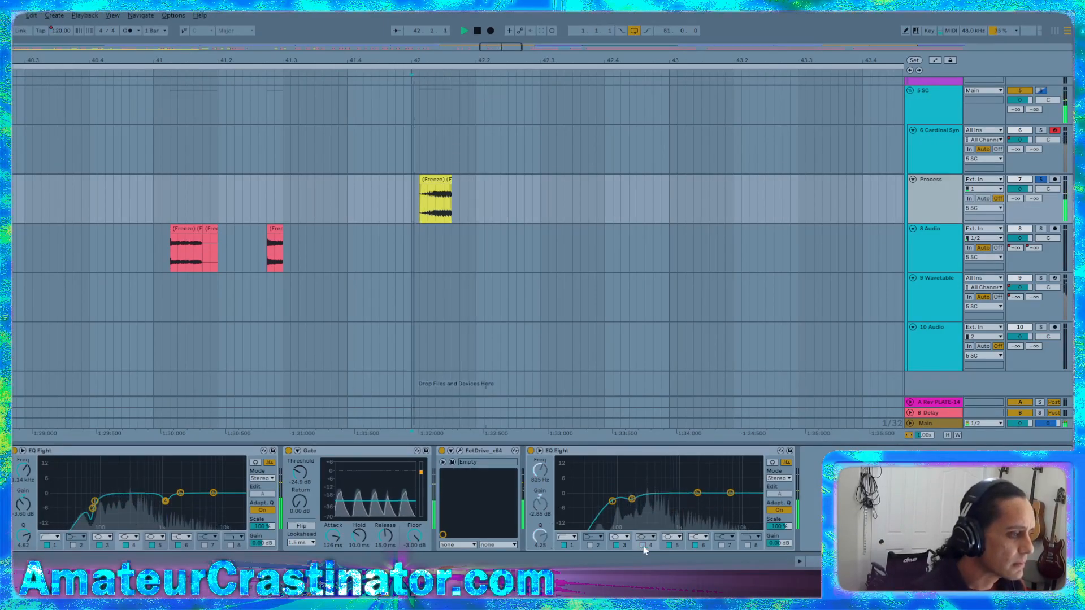
key(space)
key(space)
key(space)
key(space)
key(space)
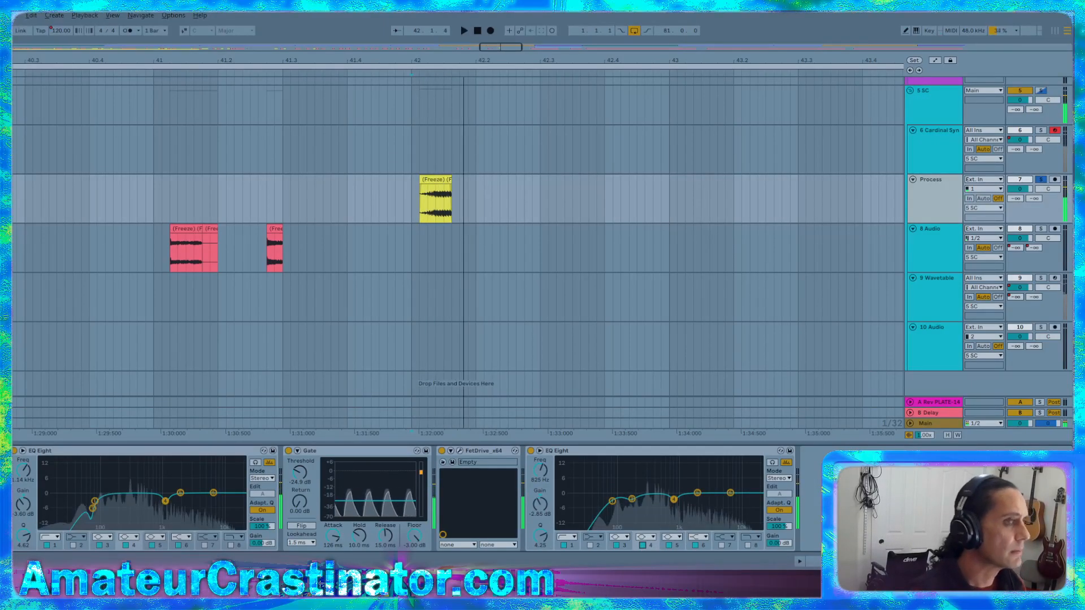
Unsolo the Process track and replay the clip within the full mix
key(s)
key(space)
key(space)
key(space)
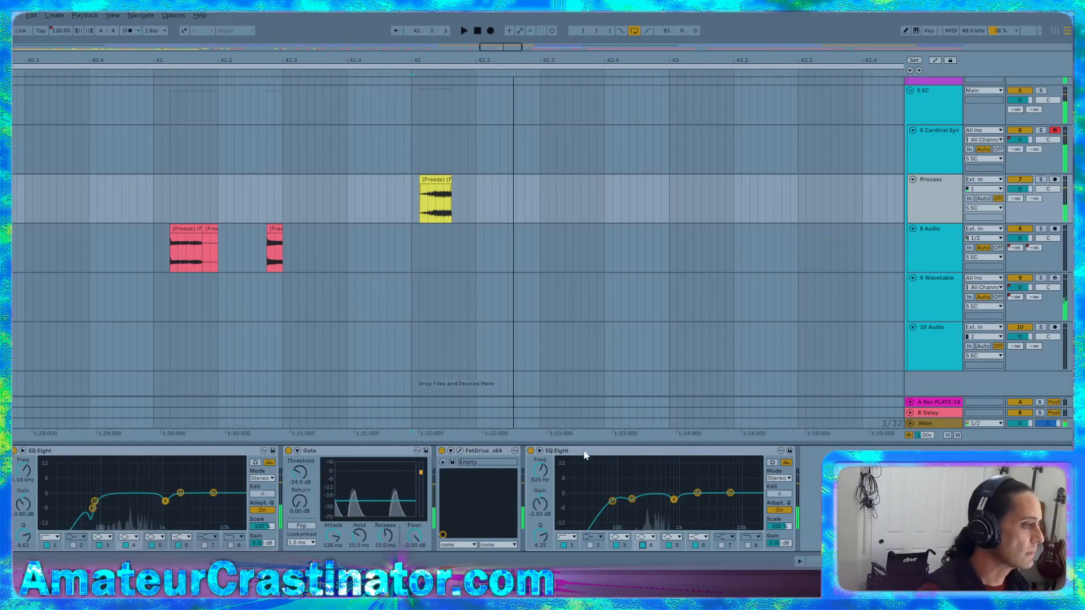
Select all devices on the Process track and compare the clip with the whole chain bypassed and active
click(584, 451)
key(ctrl+a)
click(531, 451)
key(space)
key(space)
click(530, 452)
key(space)
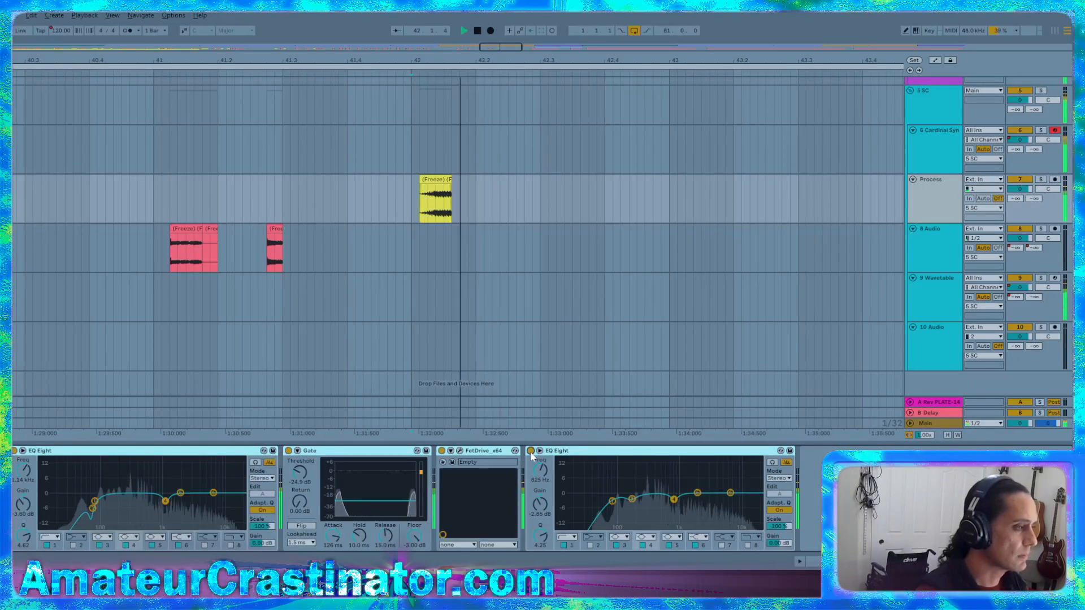
key(space)
click(531, 452)
key(space)
key(space)
click(531, 452)
key(space)
key(space)
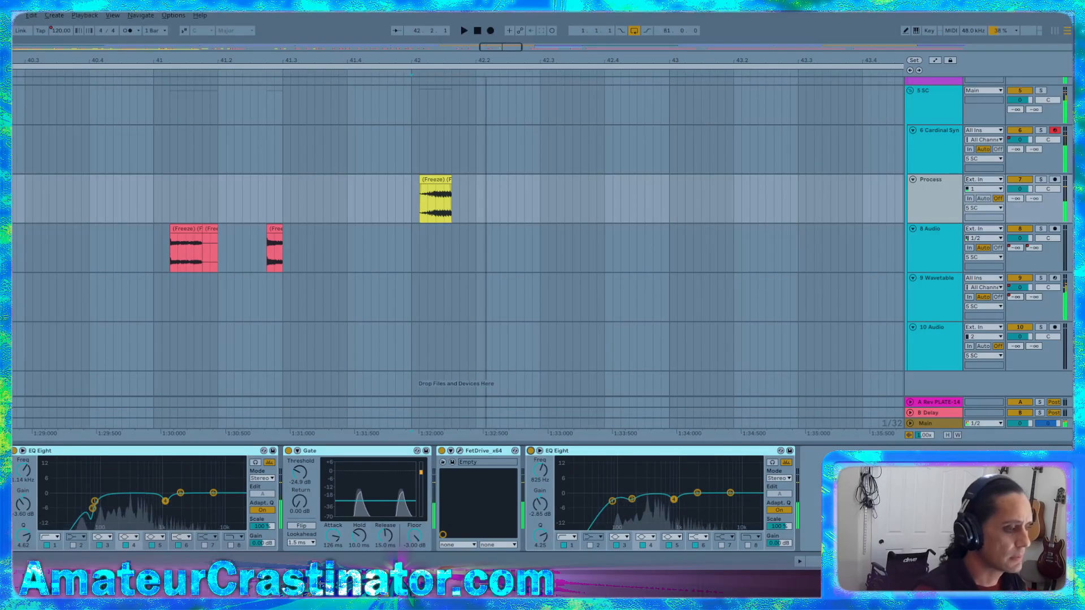
Freeze and flatten the Process track and play the rendered clip
click(808, 500)
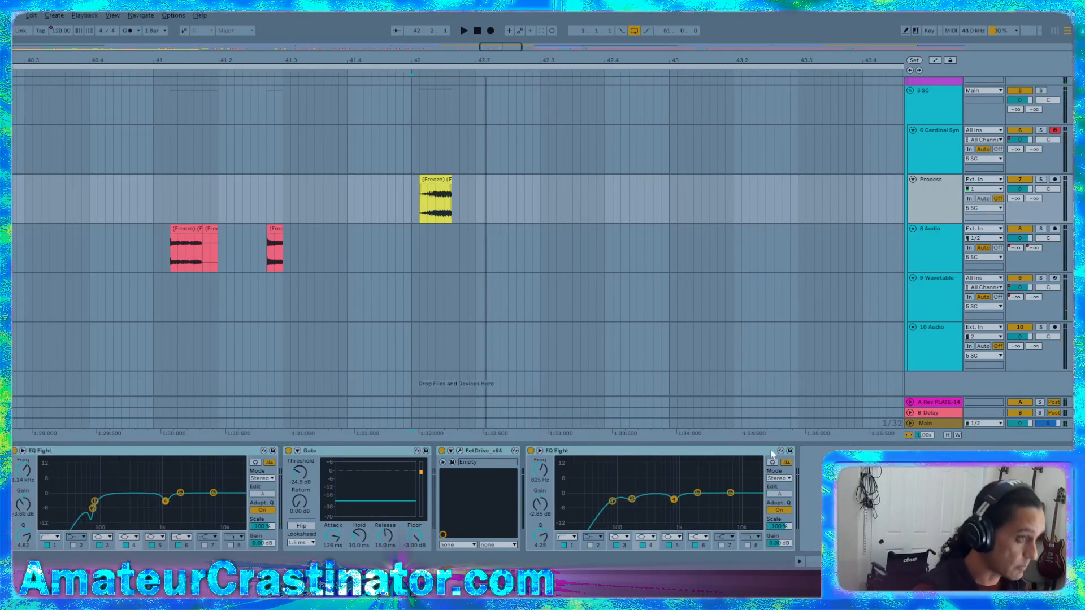
right_click(932, 203)
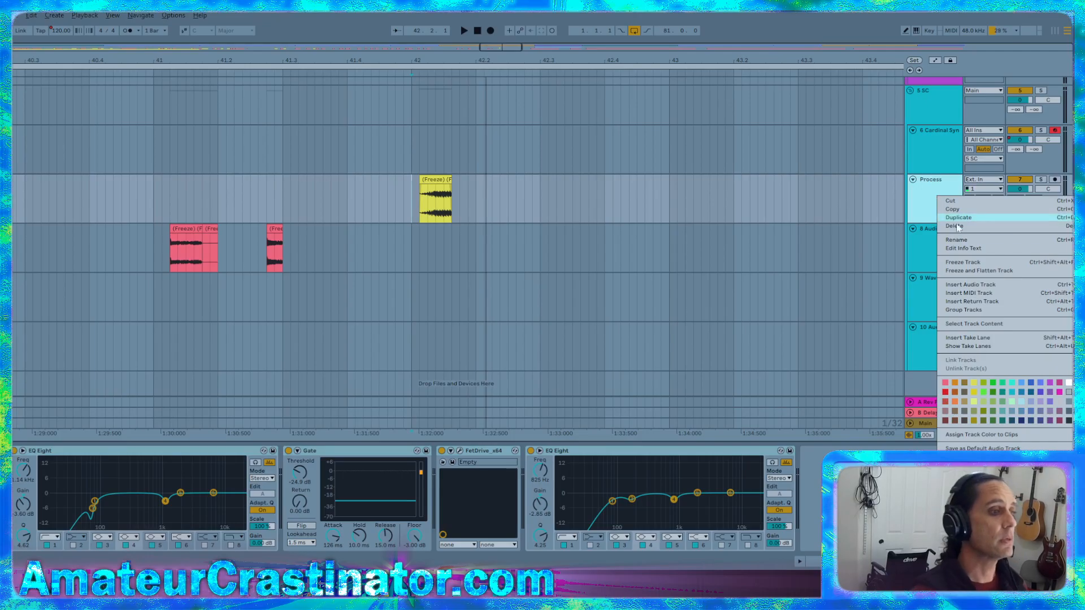
click(967, 271)
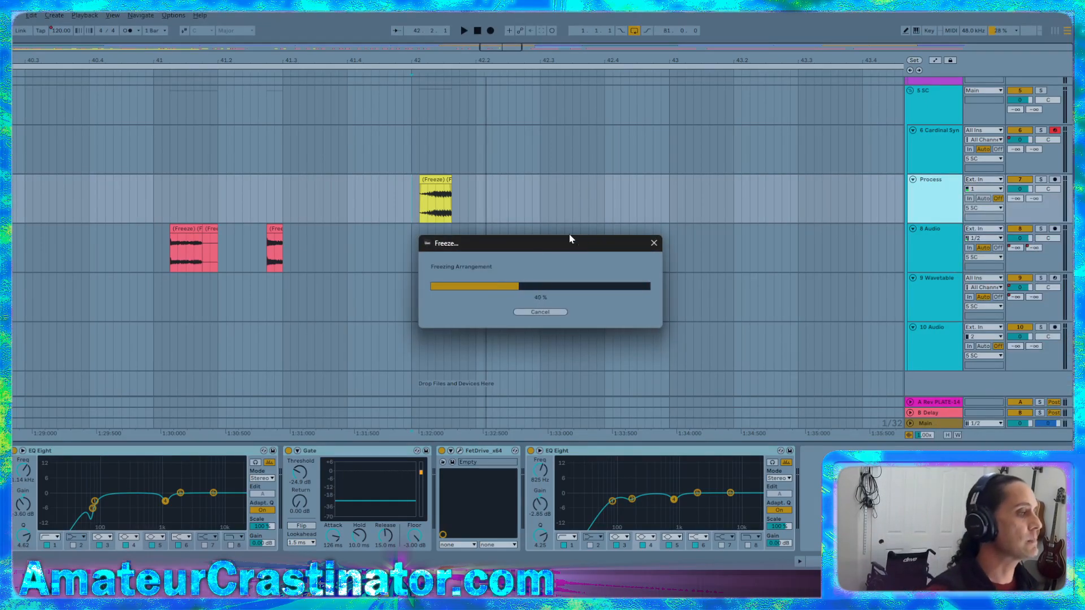
key(space)
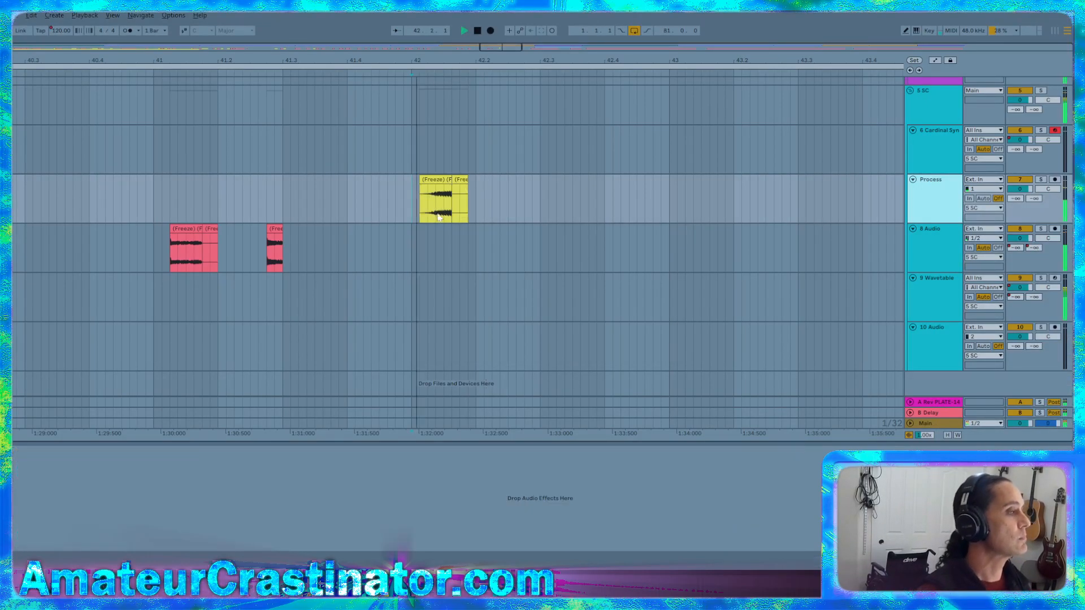
Colour the rendered clip at bar 42 pink and move it down to the 8 Audio track at the same position
right_click(438, 182)
click(417, 297)
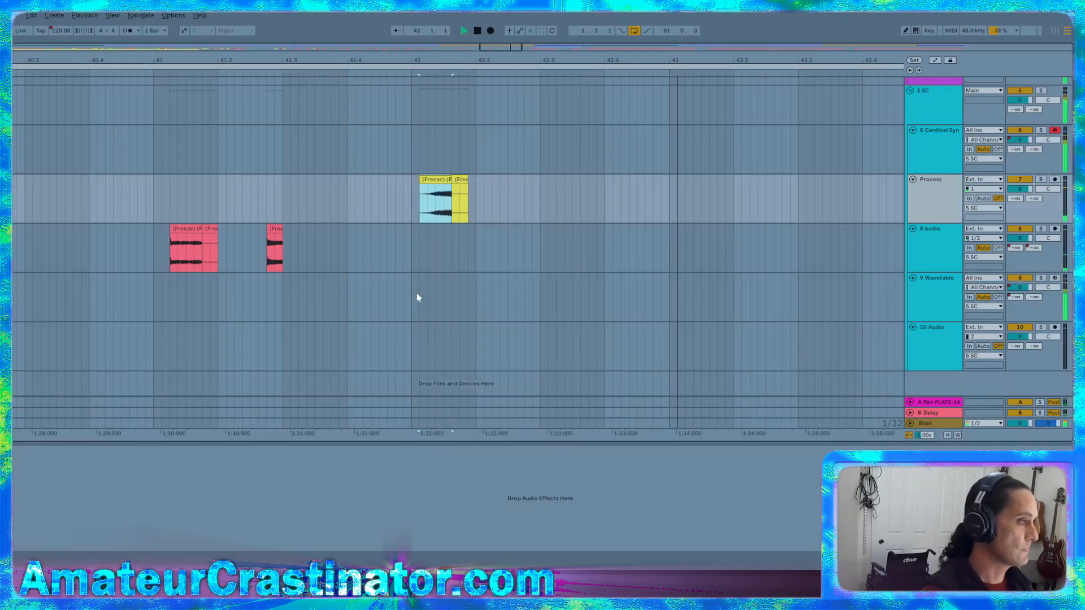
right_click(433, 176)
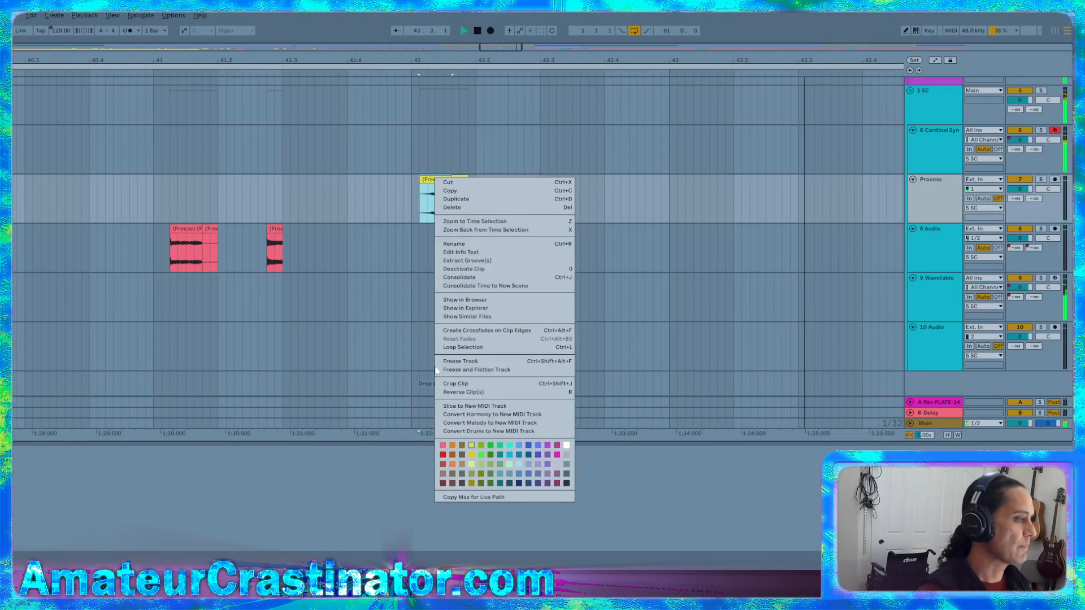
click(443, 448)
drag(428, 244, 427, 247)
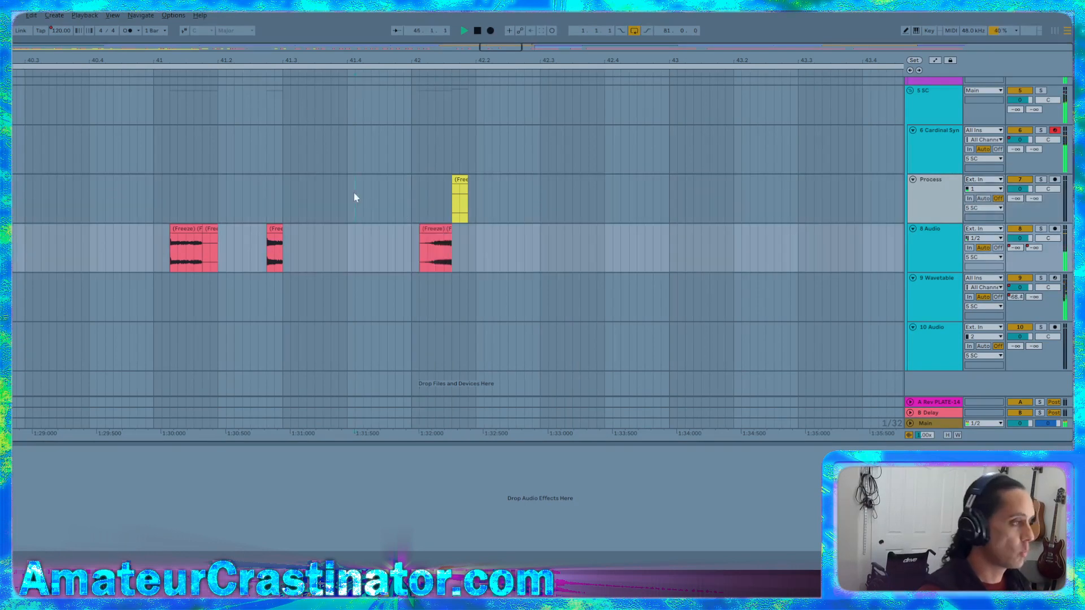
Delete the short leftover clip from the Process track after bar 42
drag(354, 193, 502, 199)
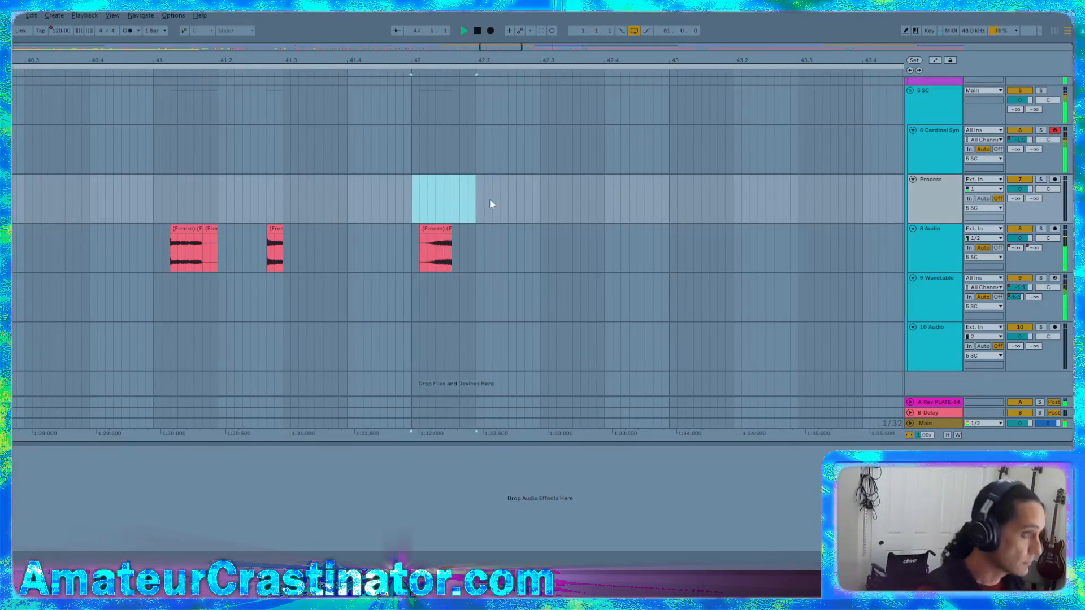
key(w)
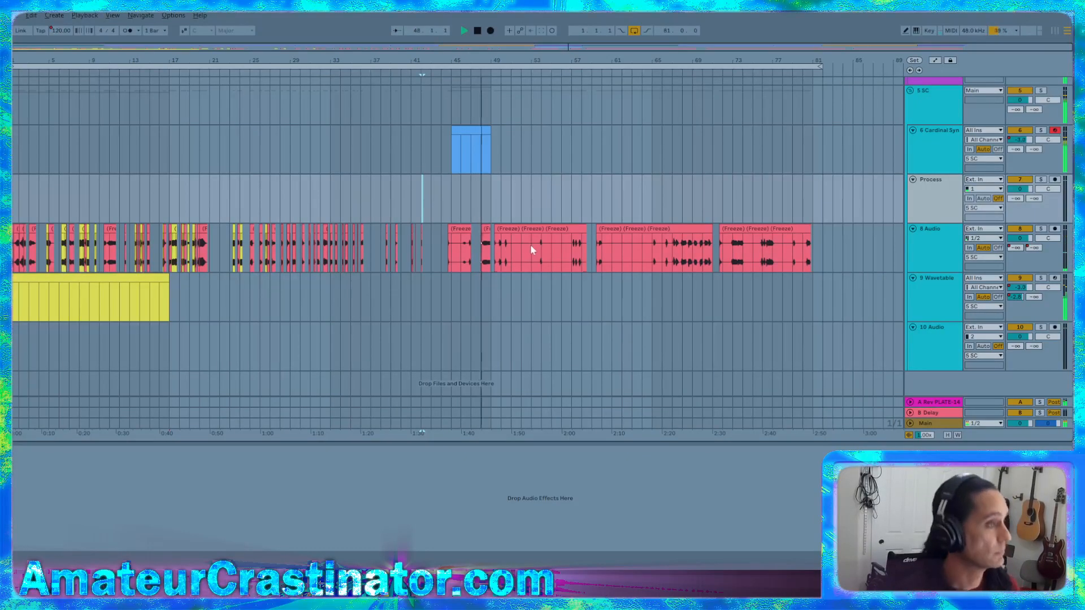
Delete the silent stretches between the sounds in the long 8 Audio clips from about bar 49 to bar 80
scroll(521, 259, up, 2)
drag(500, 258, 628, 262)
key(Delete)
key(Delete)
drag(711, 255, 805, 263)
key(Delete)
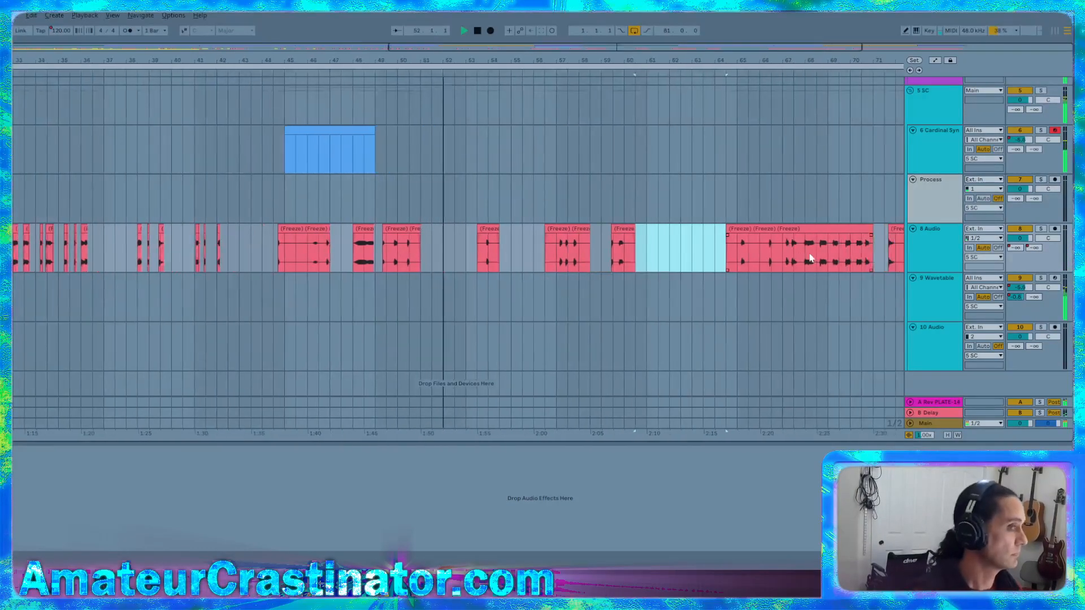
drag(639, 260, 774, 252)
key(Delete)
key(Delete)
key(Delete)
Cut the silence after the first sound near bar 72 on 8 Audio and trim the short clip's end closer to it
click(603, 261)
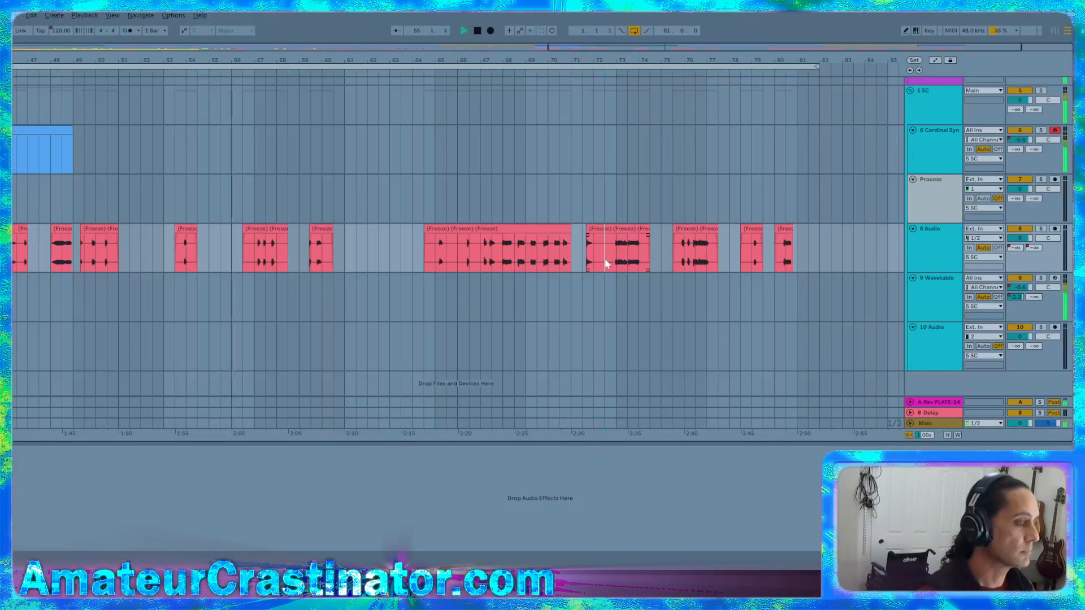
key(plus)
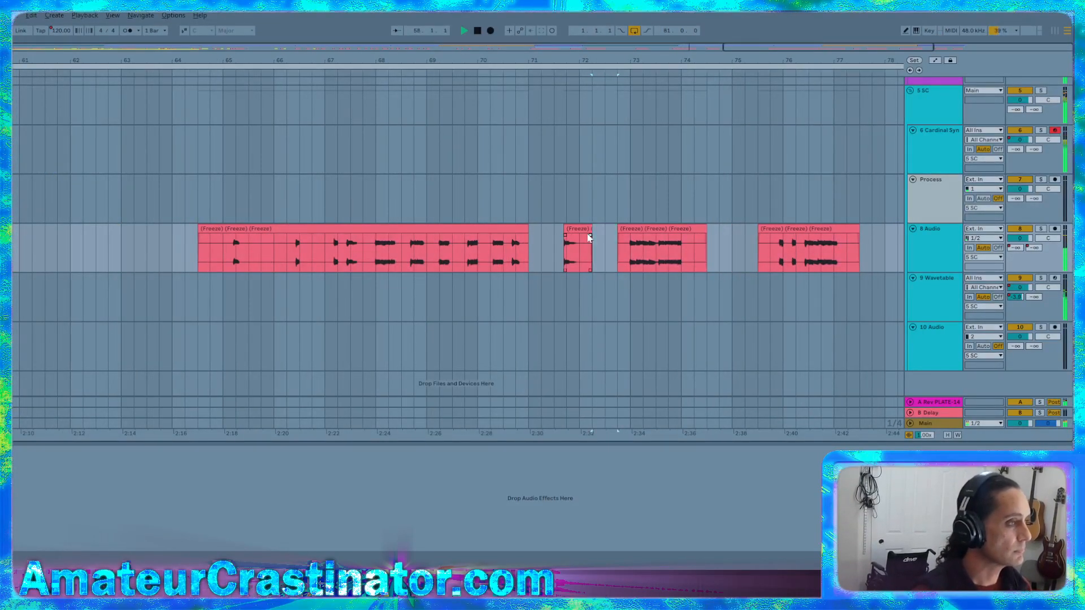
drag(591, 230, 579, 231)
key(w)
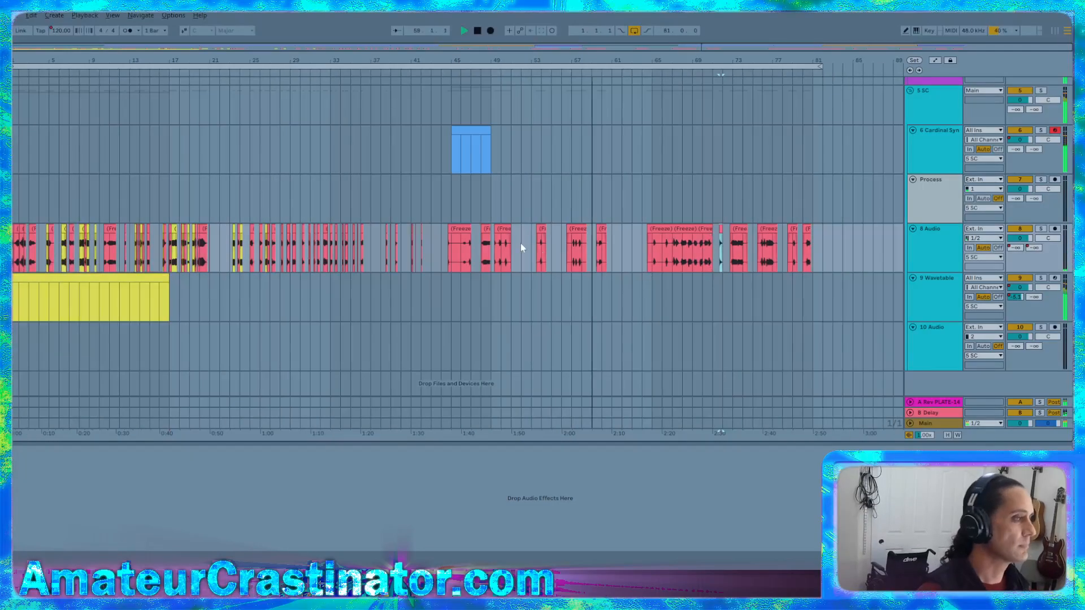
Trim the start of the long 8 Audio clip to bar 65 and delete the silence between its first two sounds
scroll(505, 259, up, 1)
scroll(882, 243, up, 1)
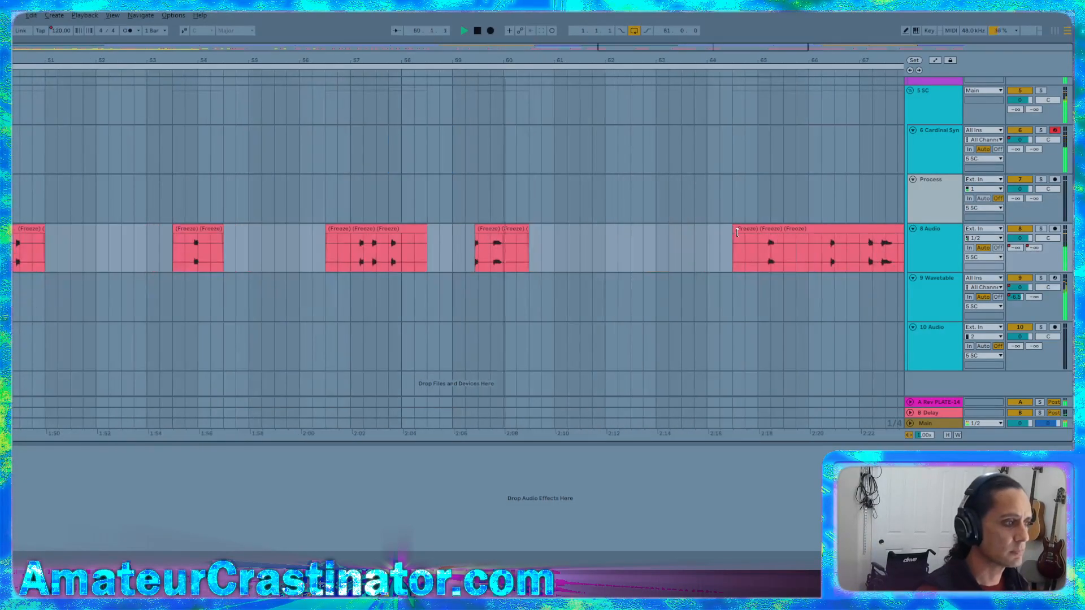
drag(734, 231, 822, 260)
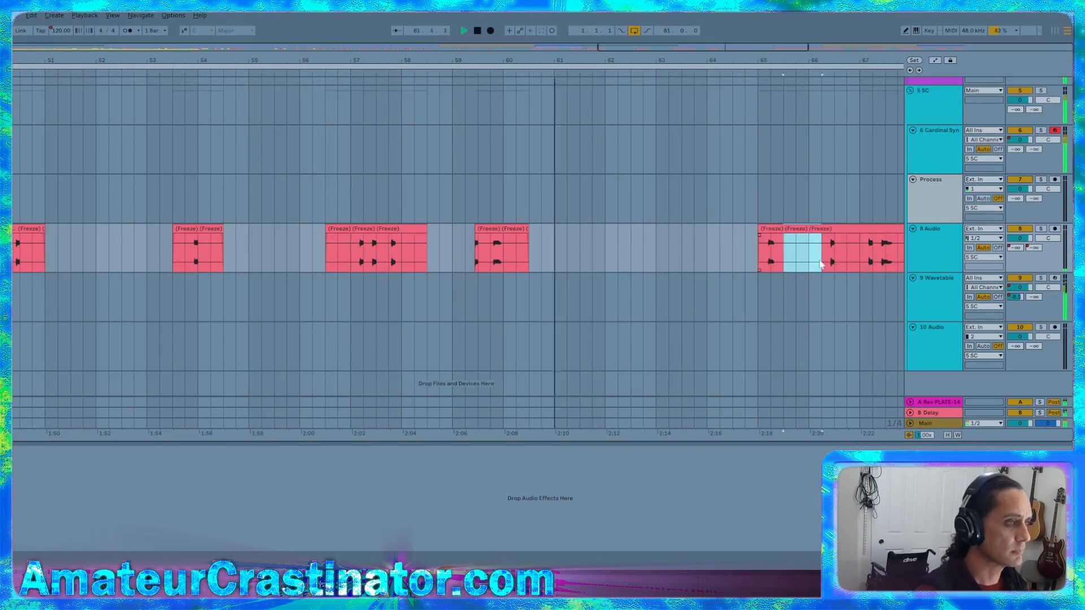
key(Delete)
key(w)
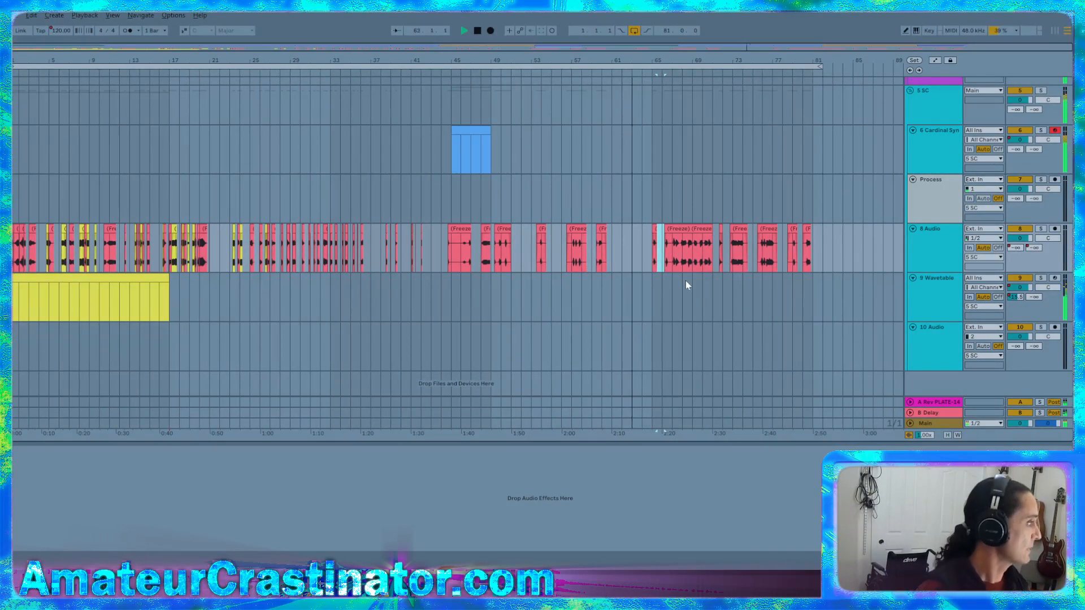
Play the arrangement from bar 65 to check the trimmed 8 Audio clips
scroll(756, 252, up, 2)
scroll(637, 250, up, 4)
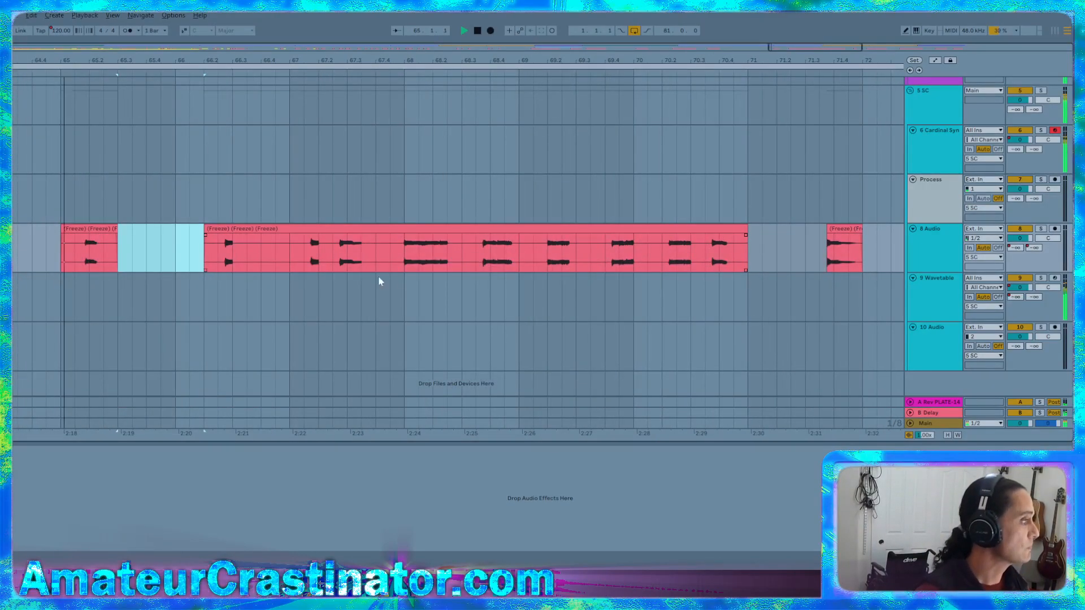
click(65, 245)
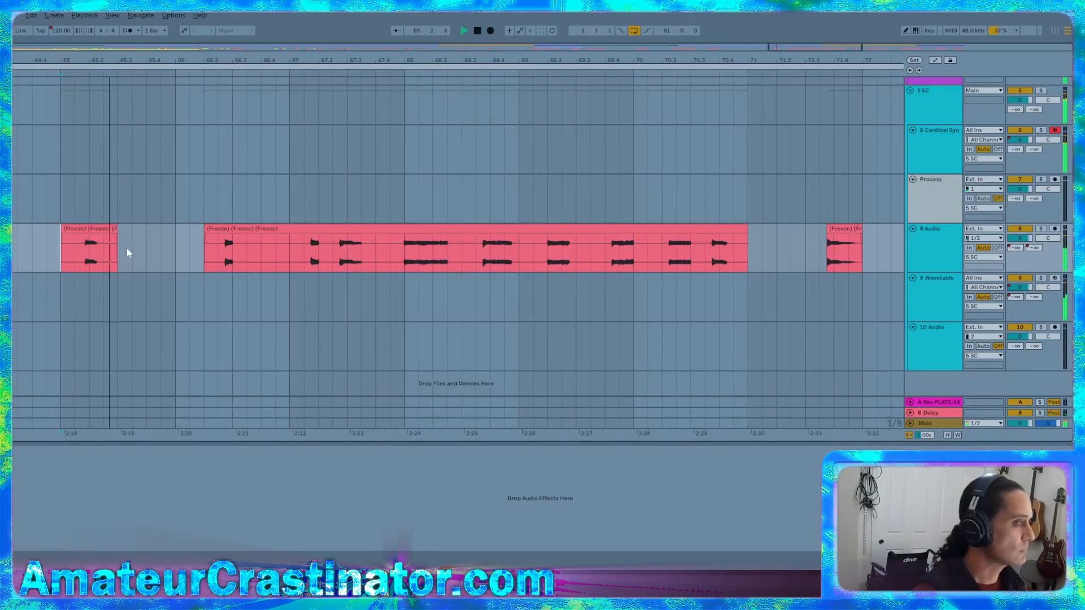
click(1022, 230)
key(space)
key(space)
scroll(249, 219, down, 4)
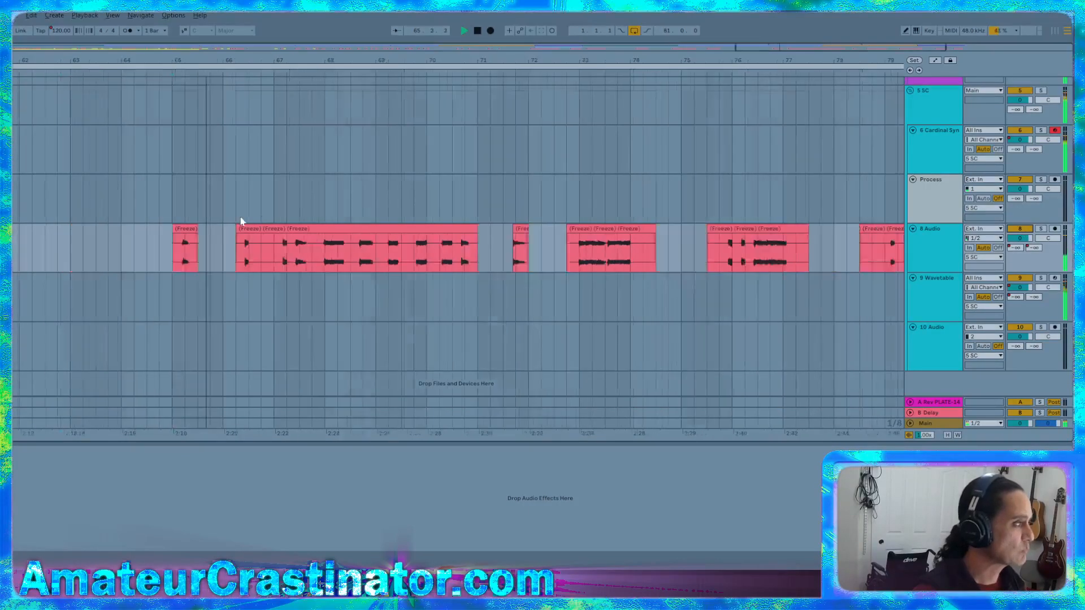
scroll(218, 223, down, 3)
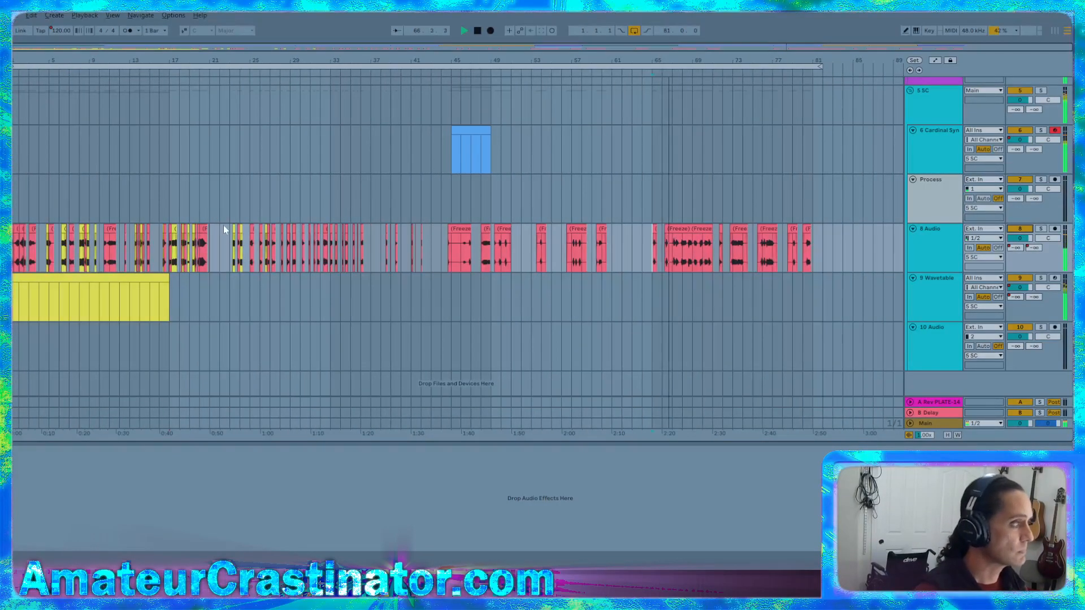
Open the Live set hootenanny.als from the hootenanny Project folder in All_WIP
click(19, 16)
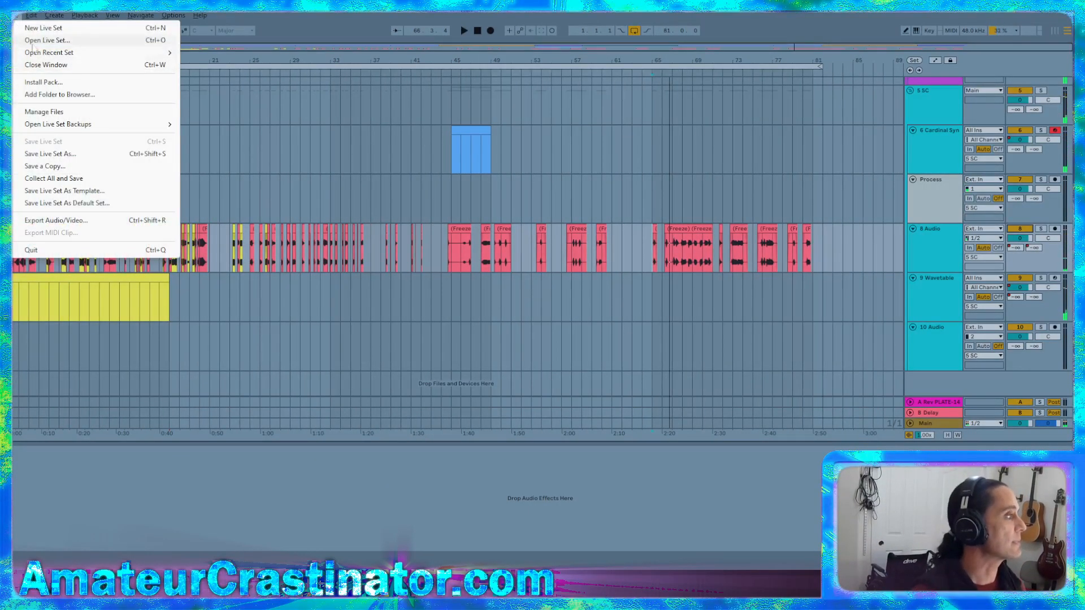
click(39, 39)
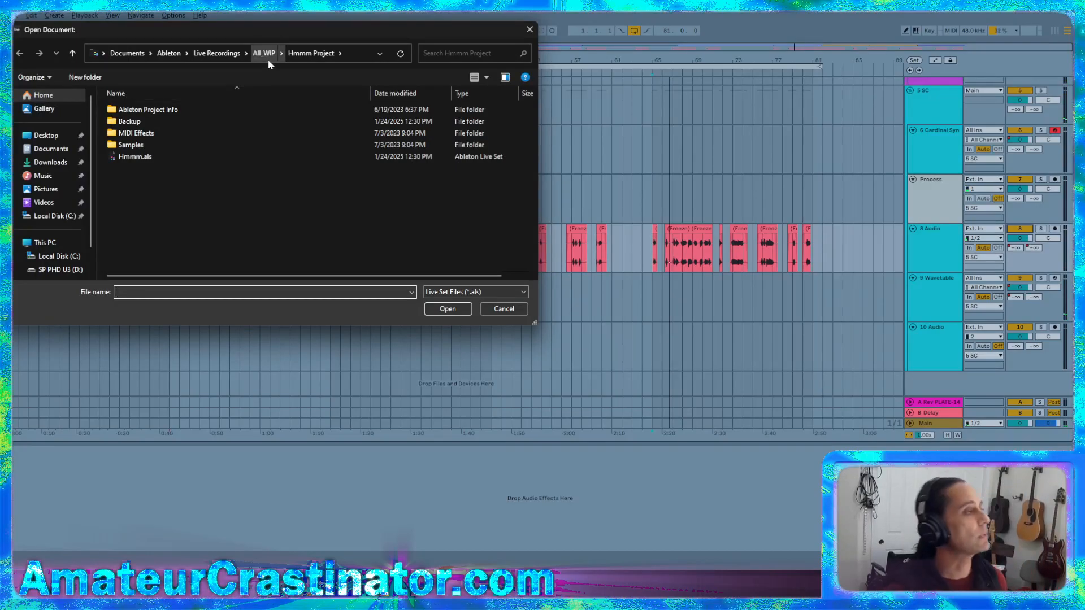
click(268, 59)
double_click(131, 170)
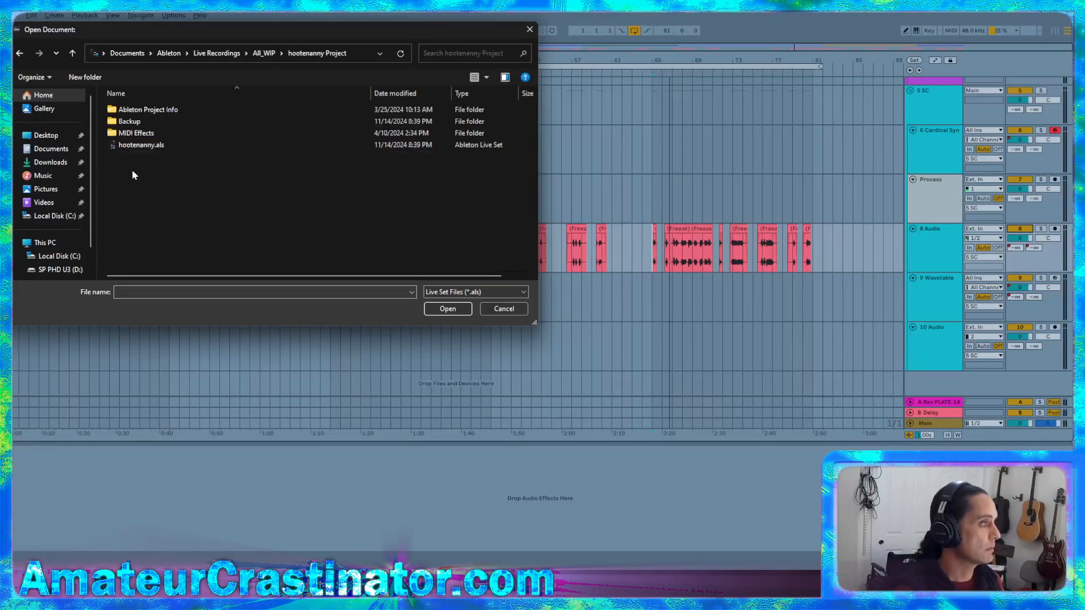
double_click(133, 145)
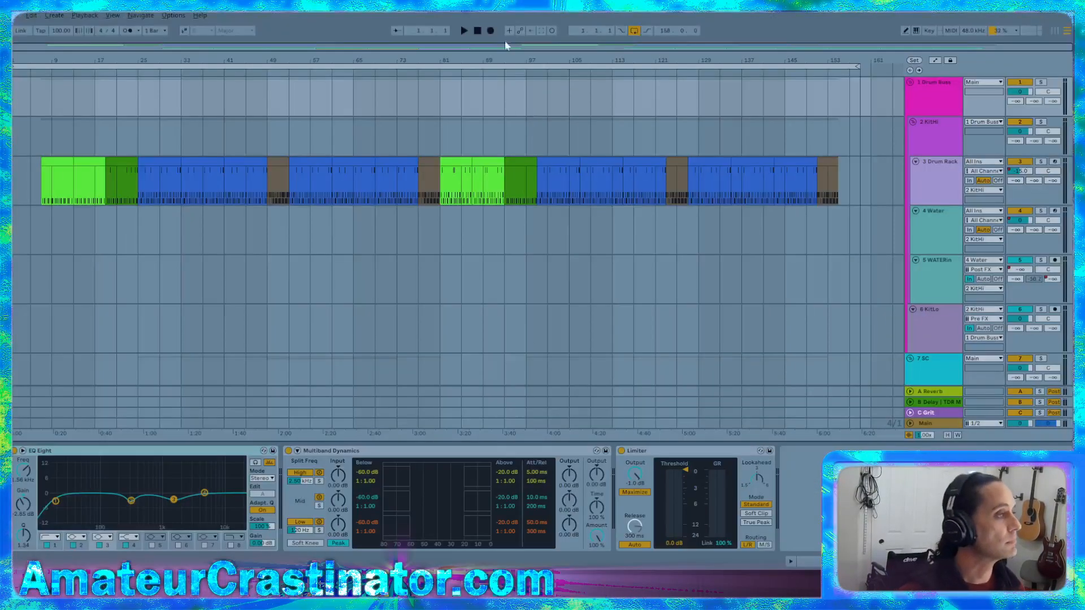
Play the set from the start and review its tracks from Drum Rack down to Process
click(938, 193)
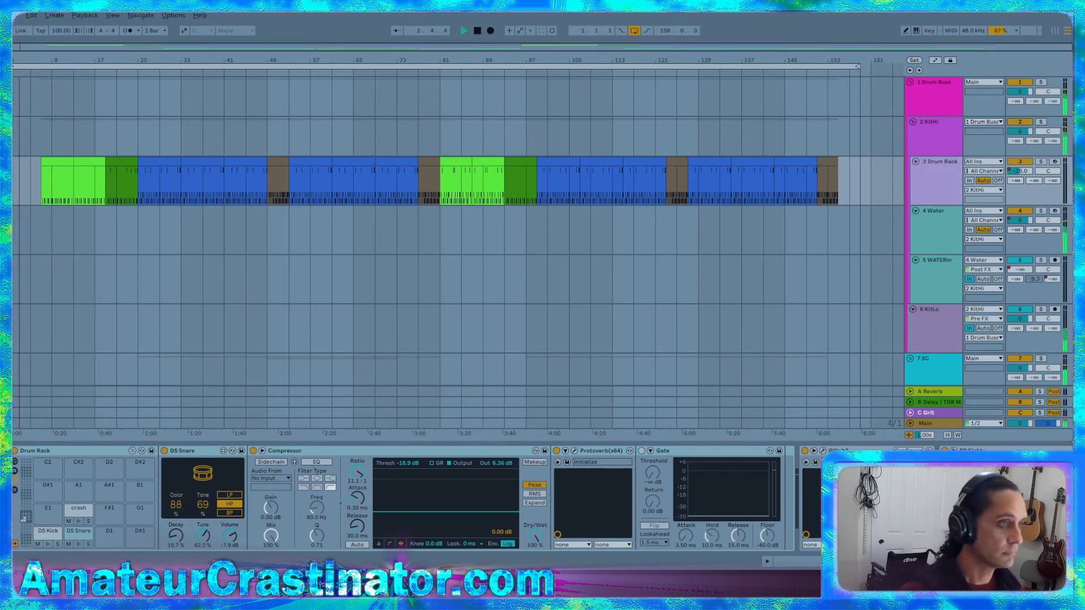
scroll(720, 250, down, 10)
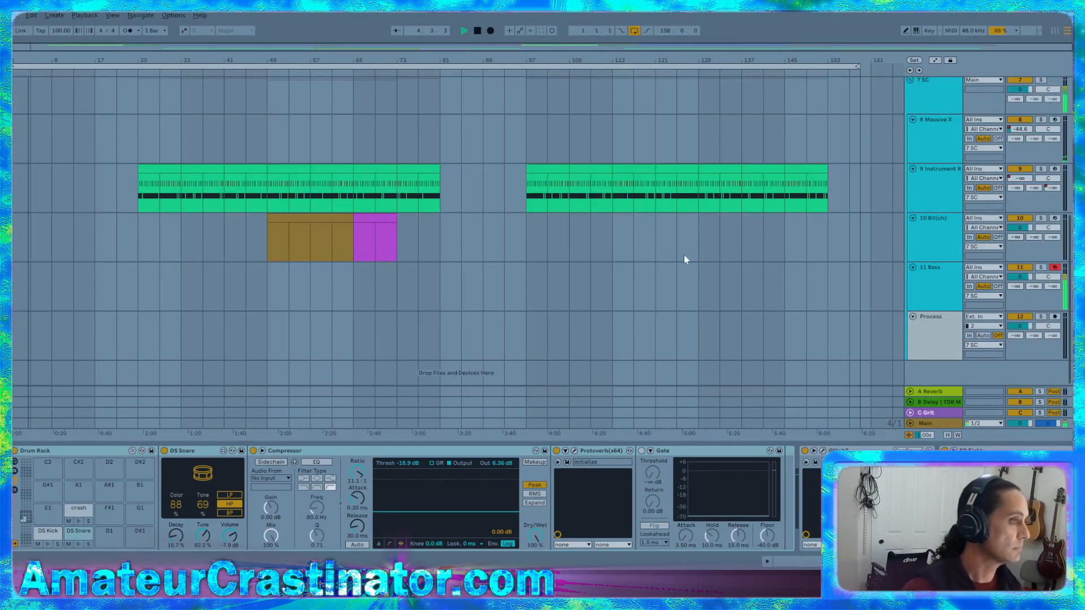
scroll(701, 257, up, 6)
scroll(751, 271, down, 2)
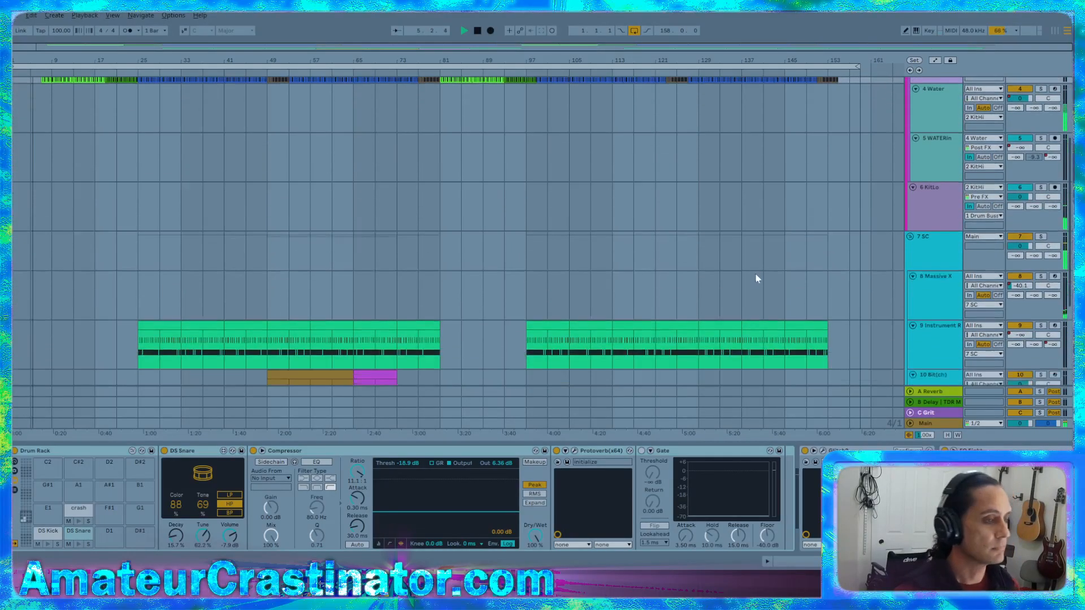
scroll(756, 277, down, 1)
scroll(927, 254, down, 1)
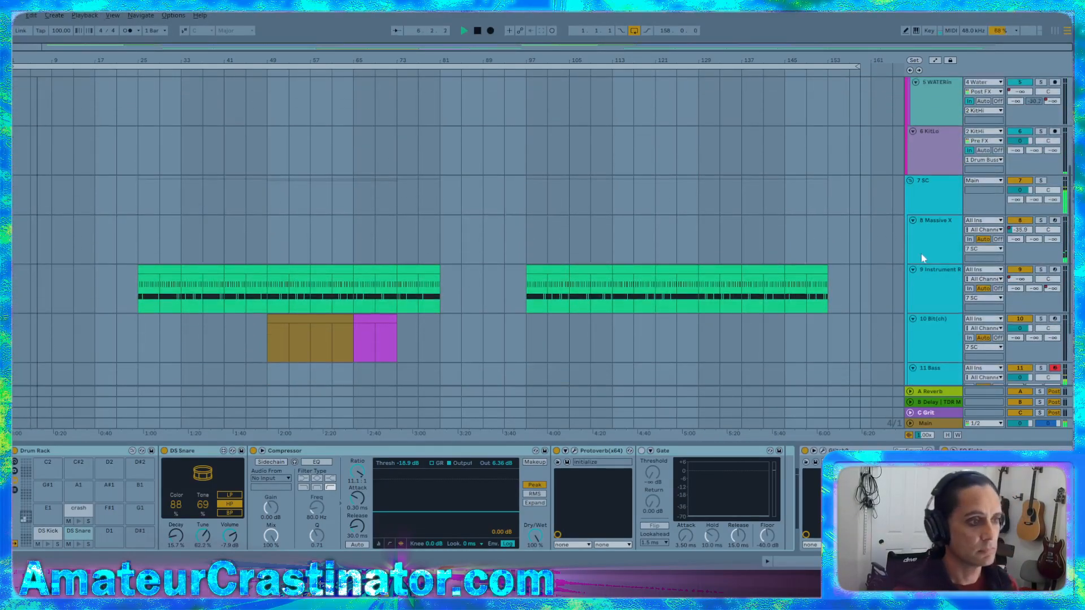
scroll(923, 196, down, 1)
In Operator on the 11 Bass track, set the oscillator envelope's decay to 256 ms, release to 112 ms and sustain to -21 dB
click(918, 286)
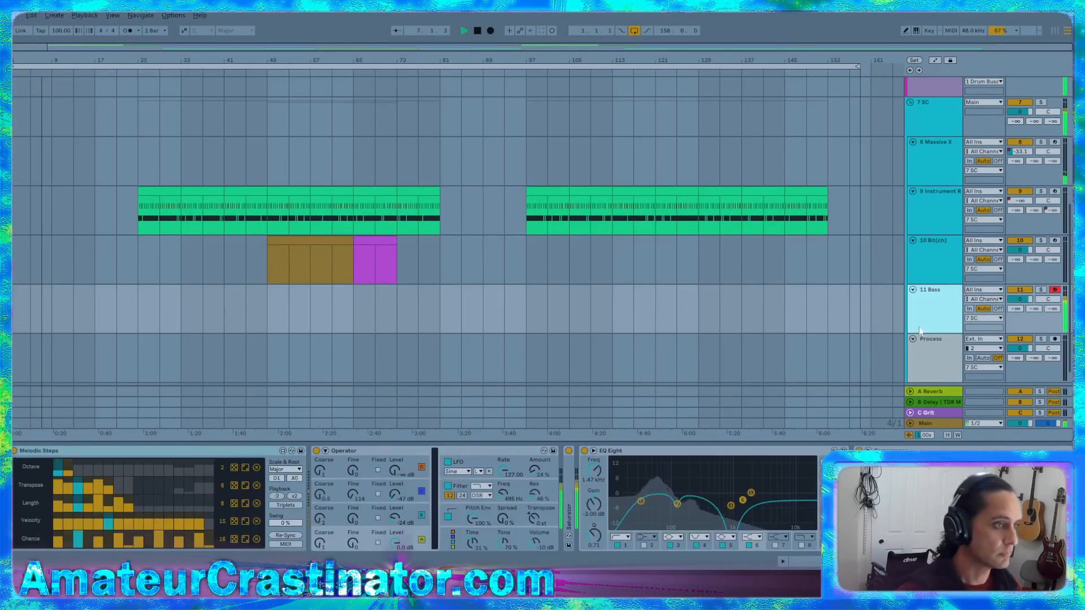
scroll(819, 533, right, 3)
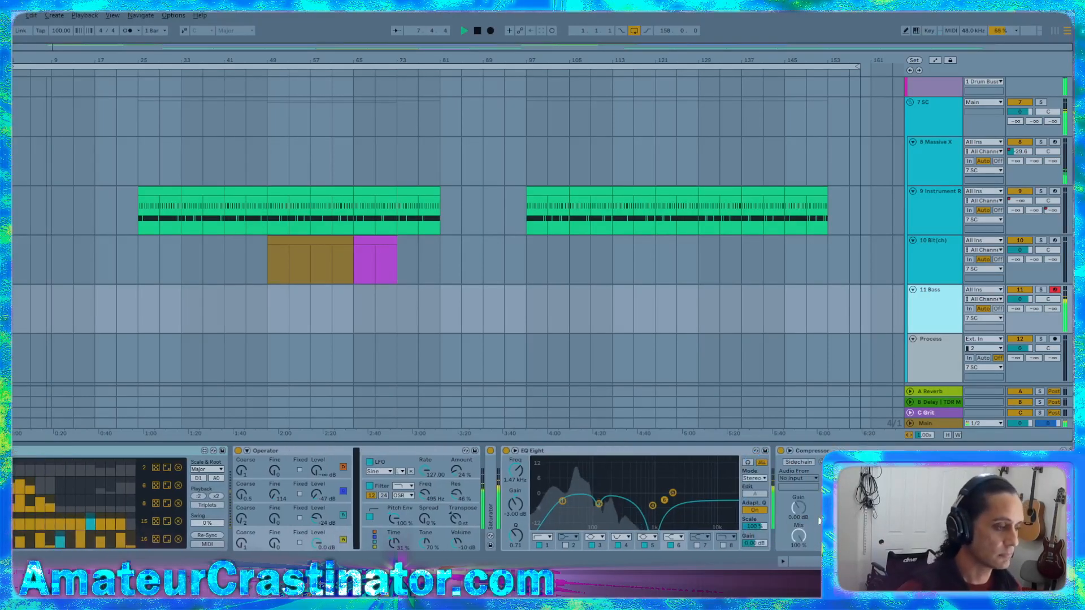
double_click(254, 450)
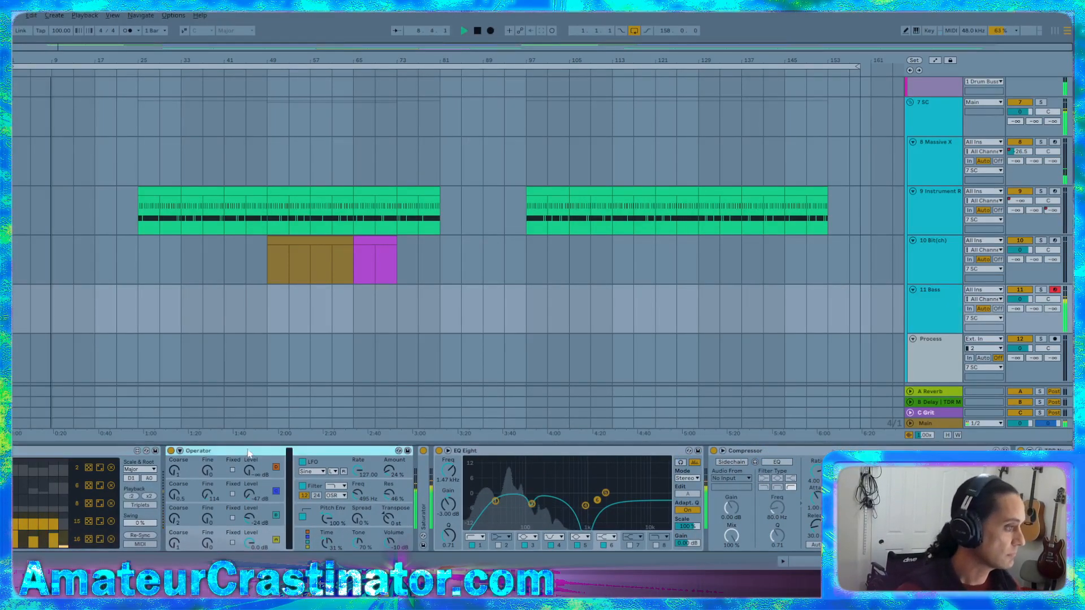
double_click(170, 497)
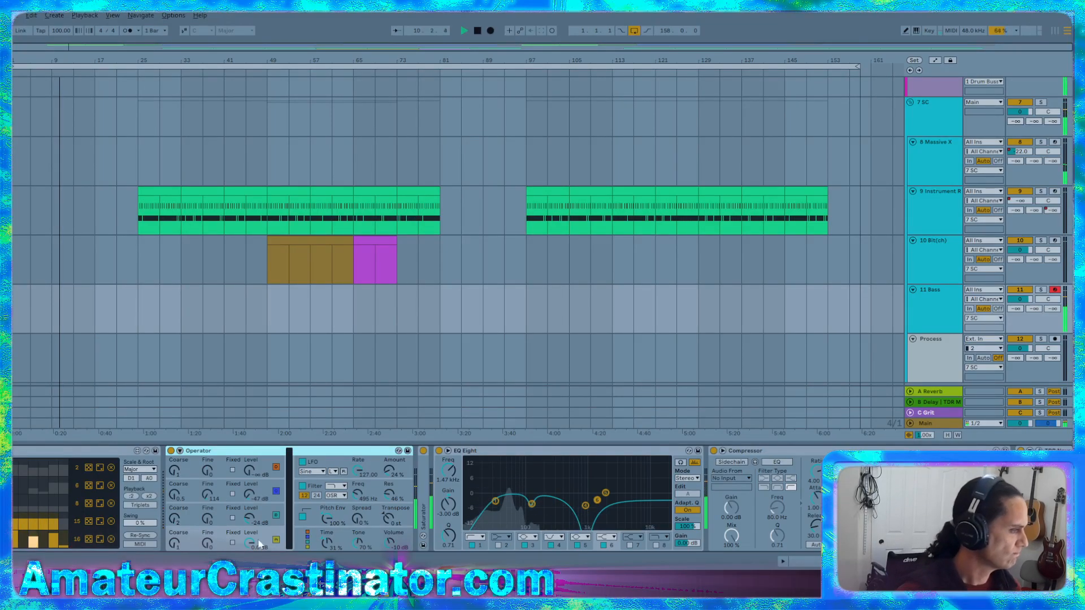
click(181, 451)
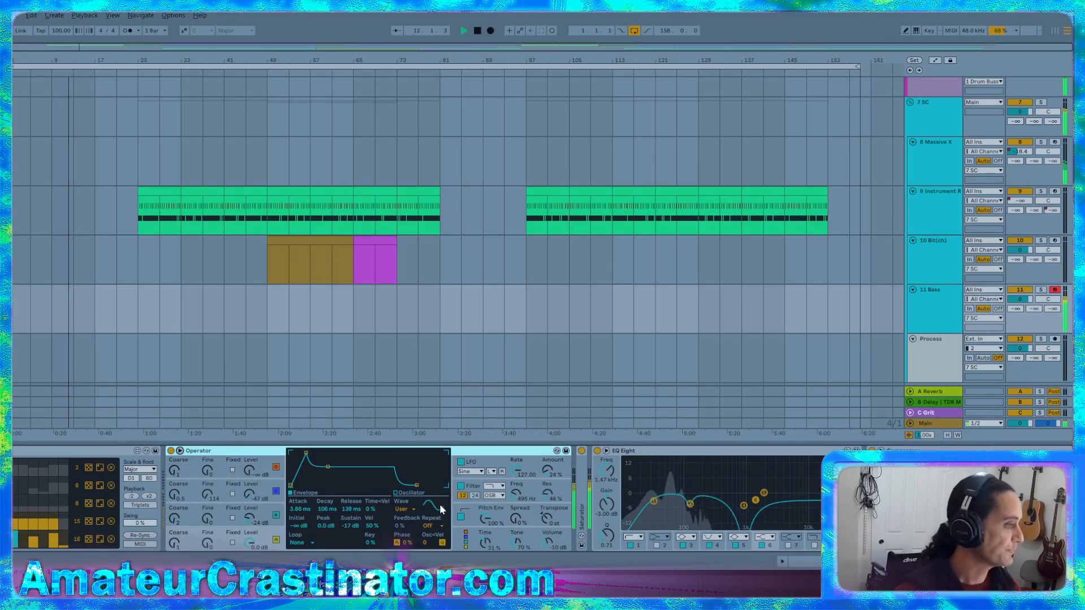
click(347, 526)
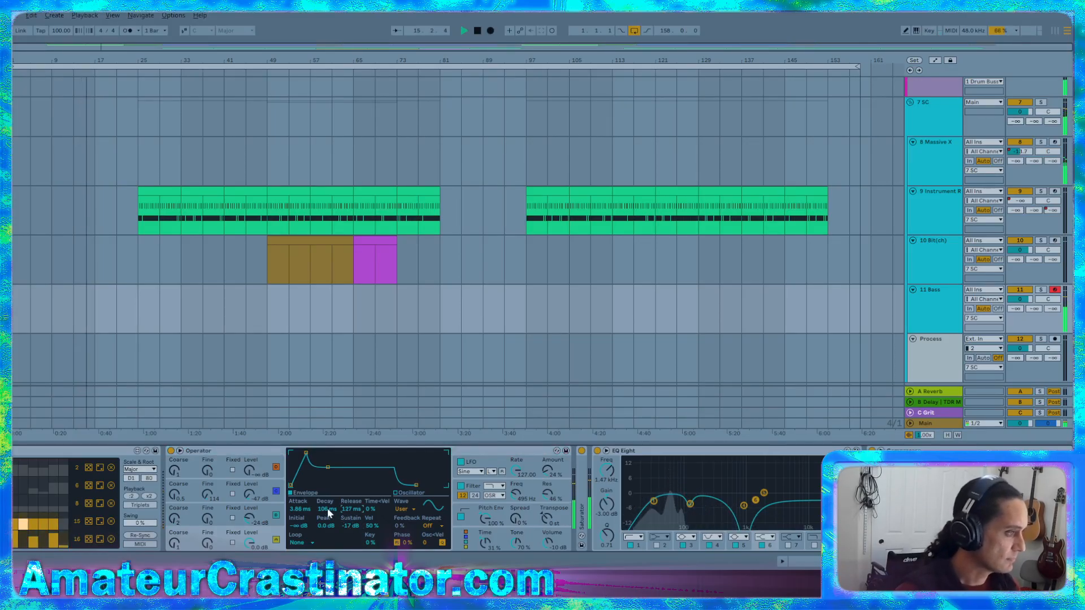
drag(327, 508, 326, 507)
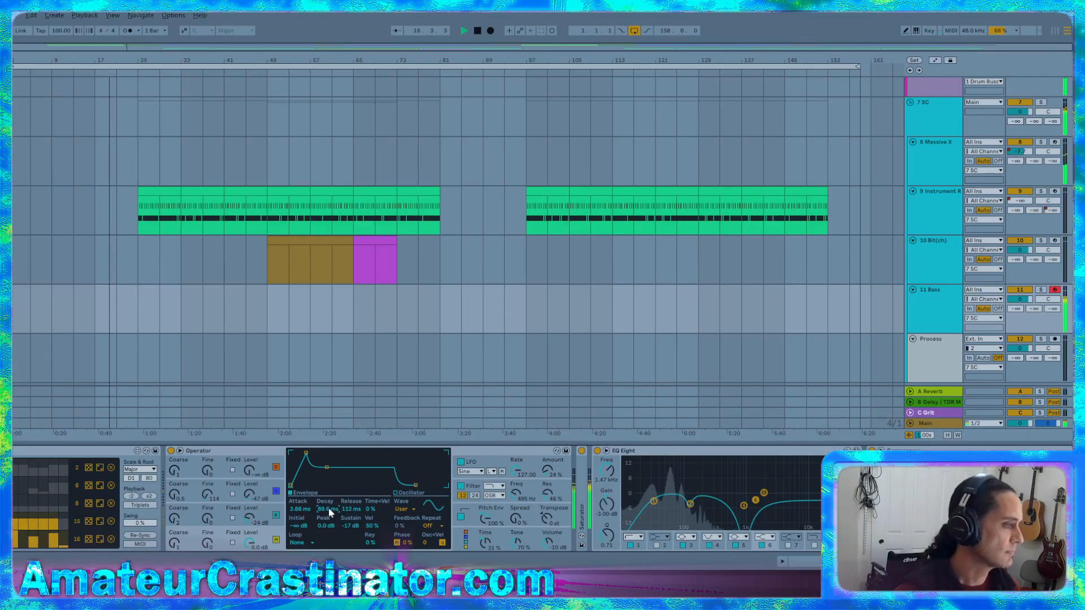
drag(350, 526, 351, 529)
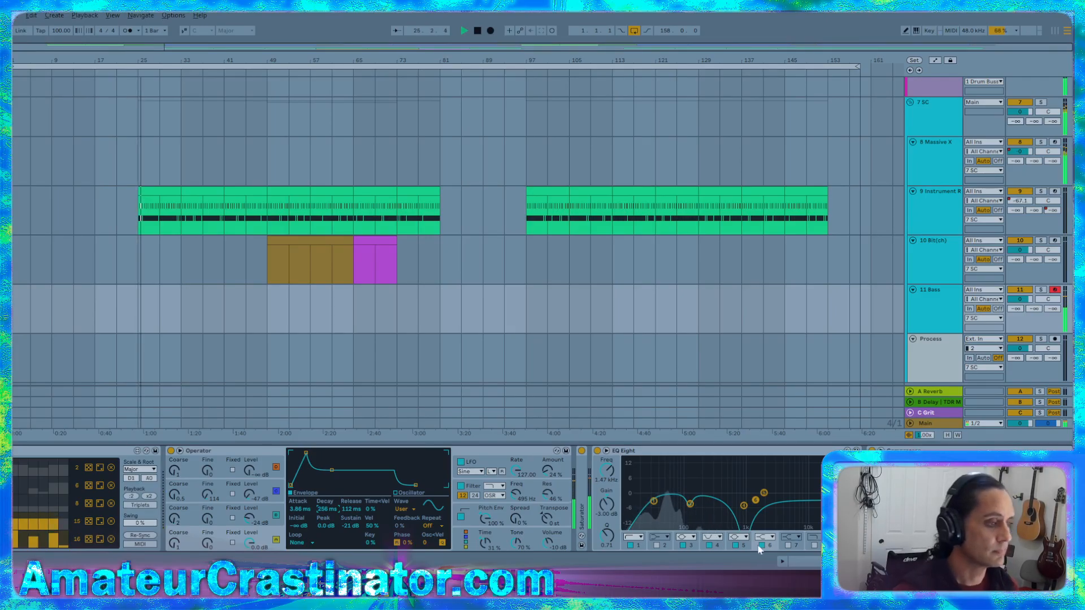
Solo the 11 Bass track and compare its sound with EQ Eight's band 4 notch off and on
click(701, 537)
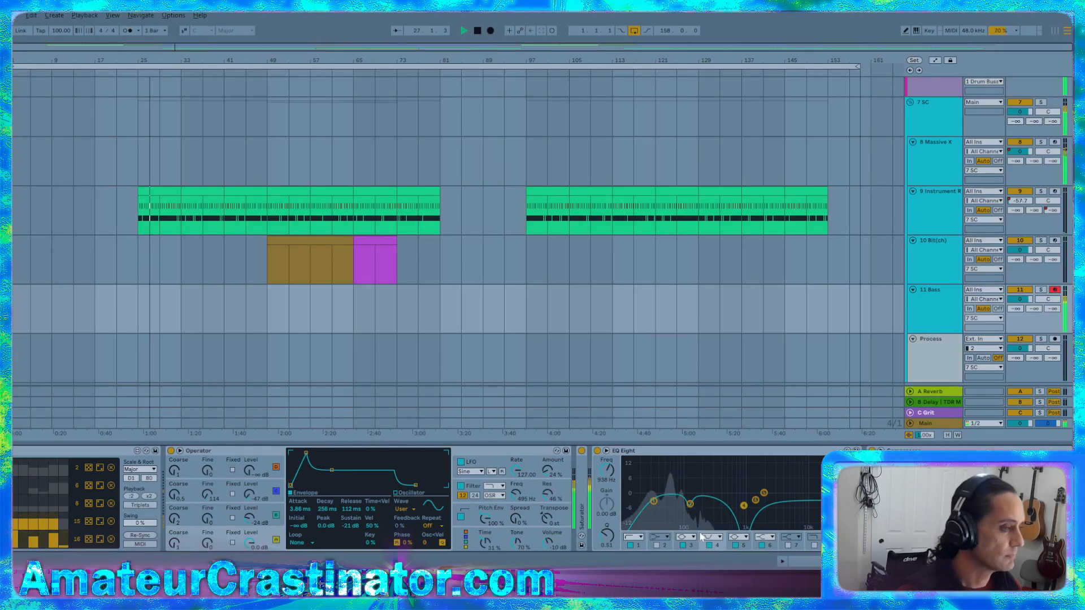
click(709, 546)
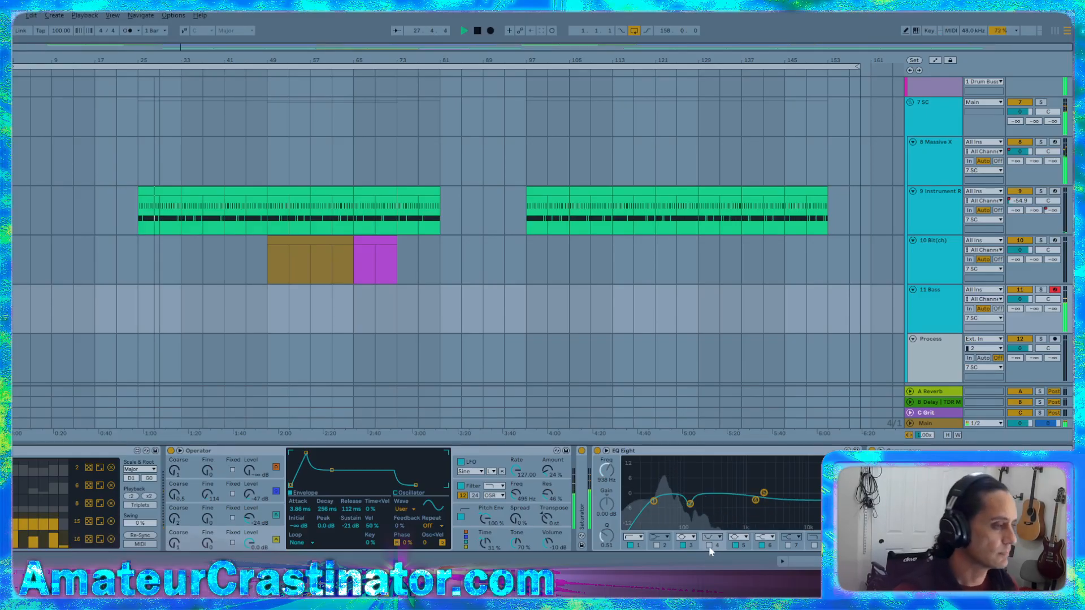
key(s)
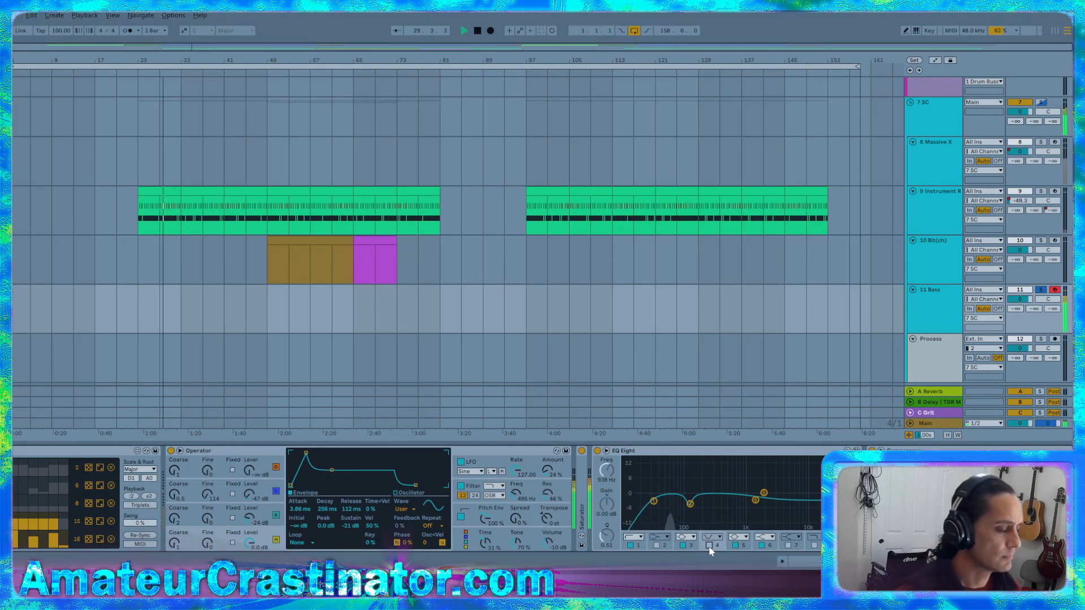
click(709, 546)
key(s)
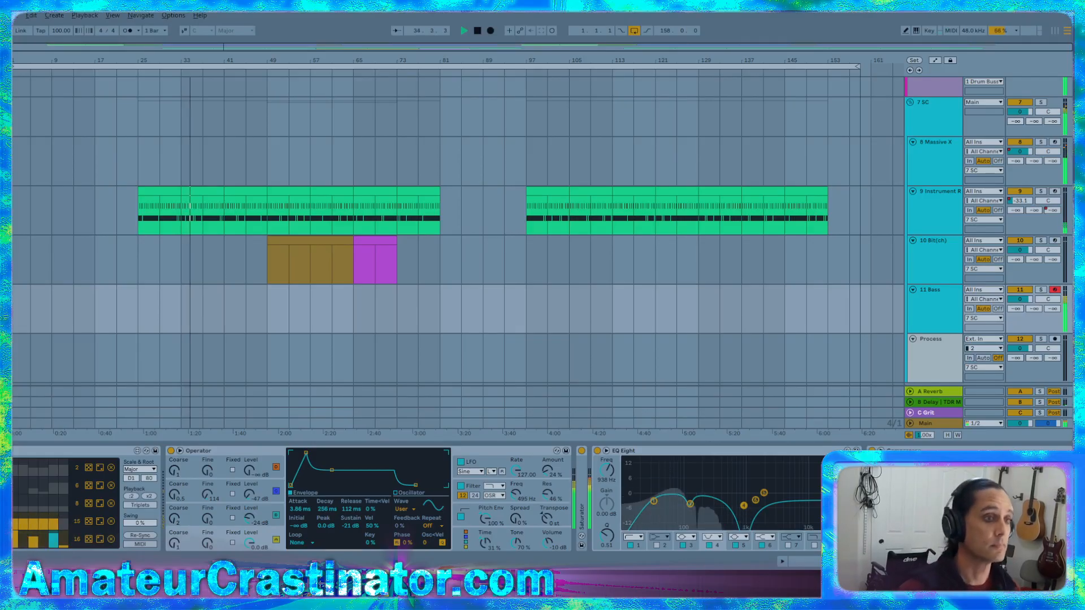
Insert a Gate between Operator and Saturator on 11 Bass, with a floor of -9 dB and a release of 800 ms
drag(825, 291, 593, 517)
scroll(625, 488, right, 10)
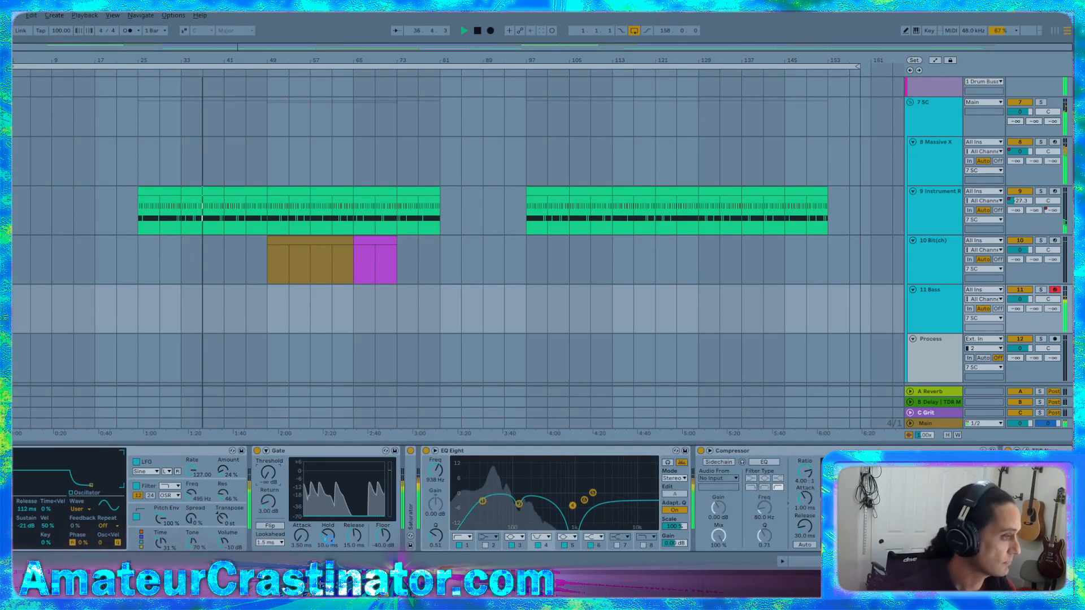
drag(391, 541, 391, 509)
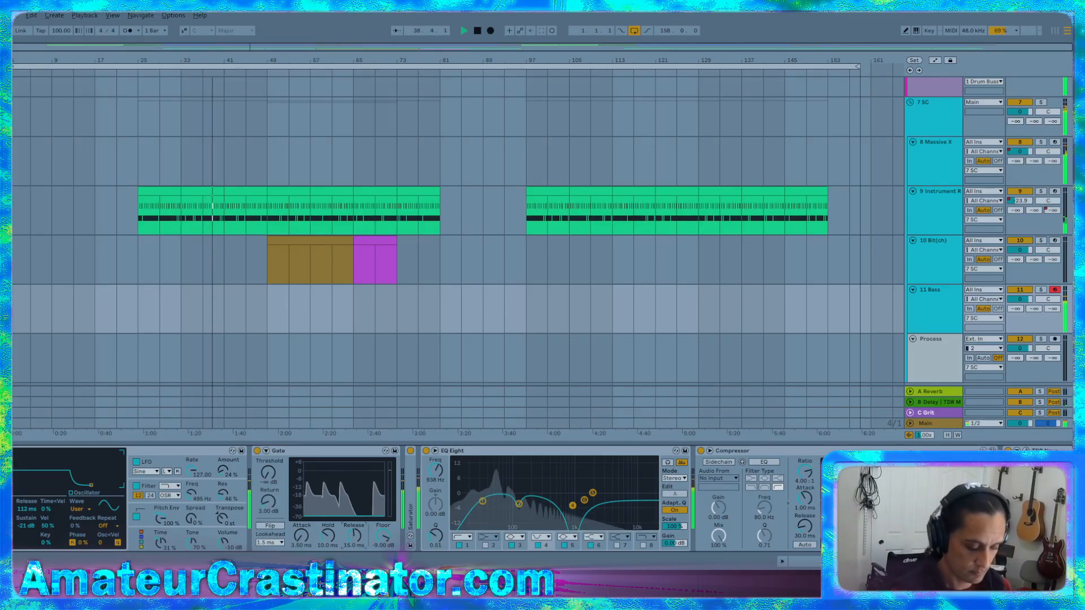
text(800)
key(Return)
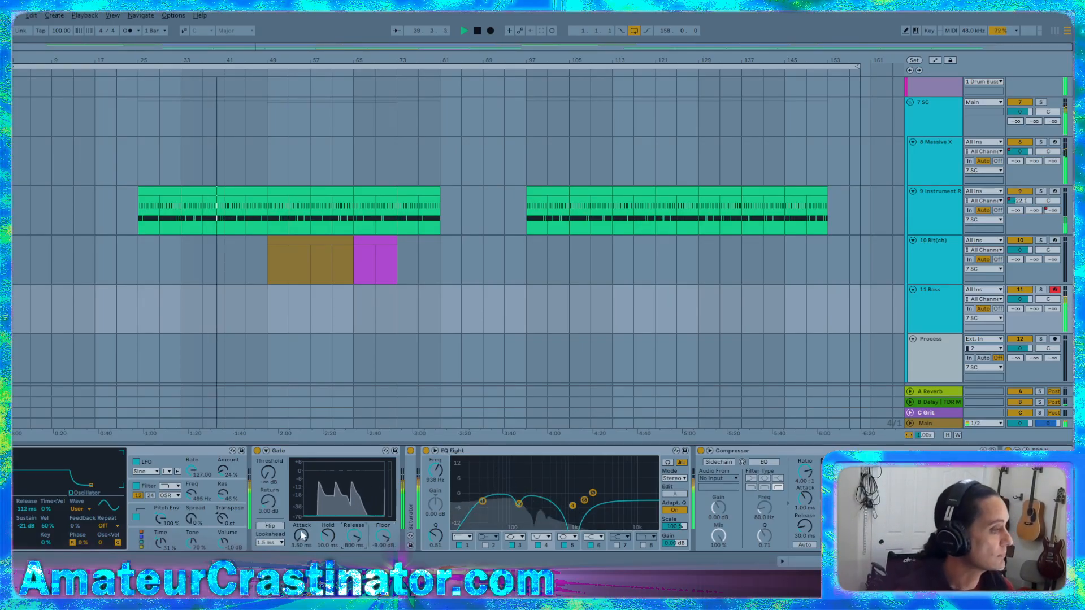
Set the Gate's attack to 1 ms, threshold to -17.9 dB and return to 0 dB, and compare the bass with the Gate bypassed
drag(300, 533, 298, 560)
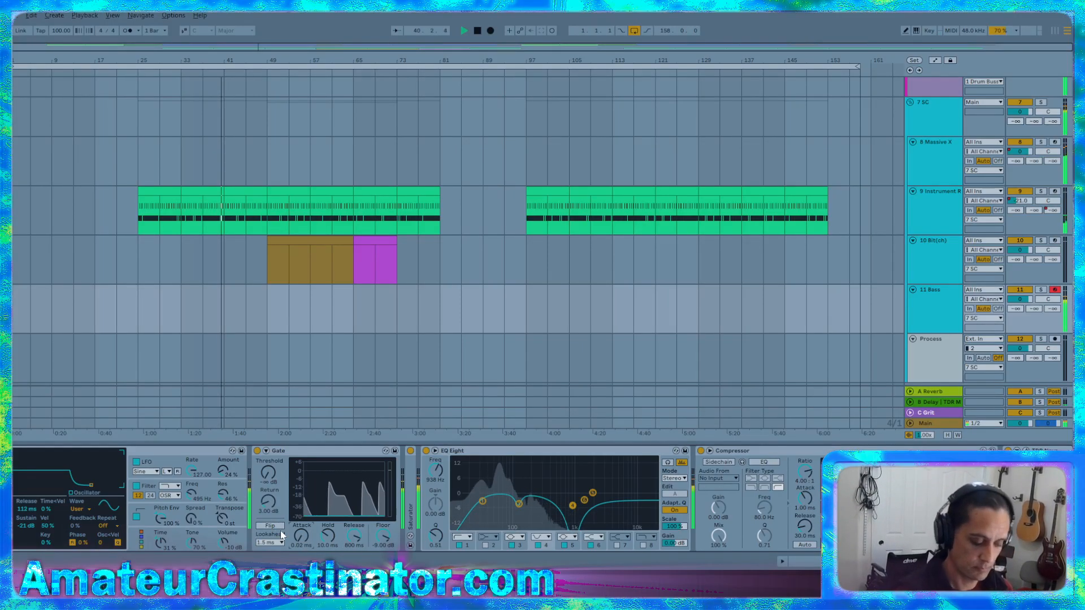
text(1)
key(Return)
drag(269, 479, 269, 514)
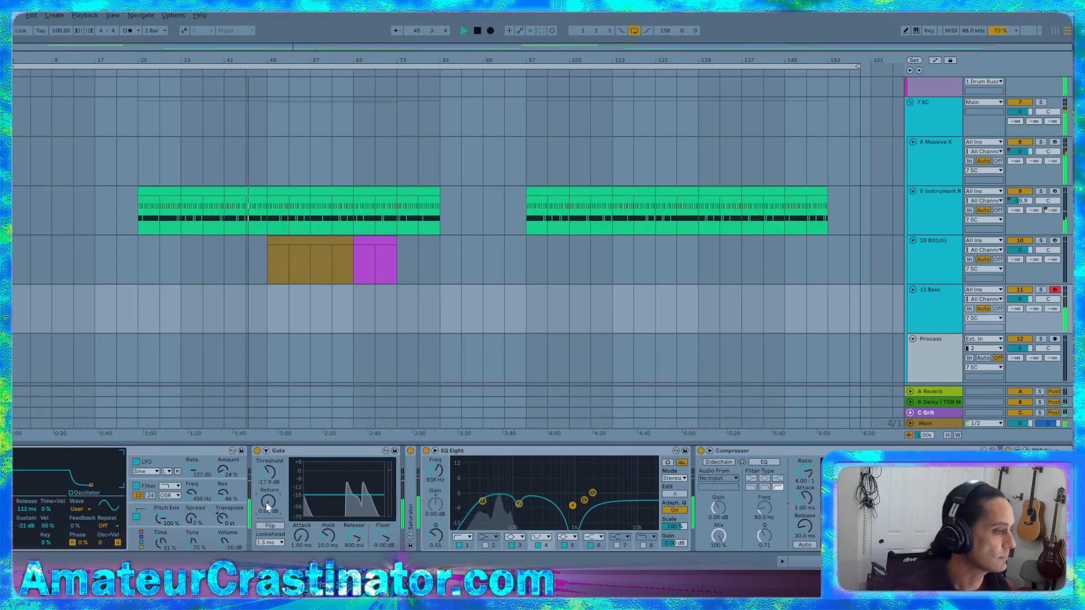
drag(268, 502, 269, 434)
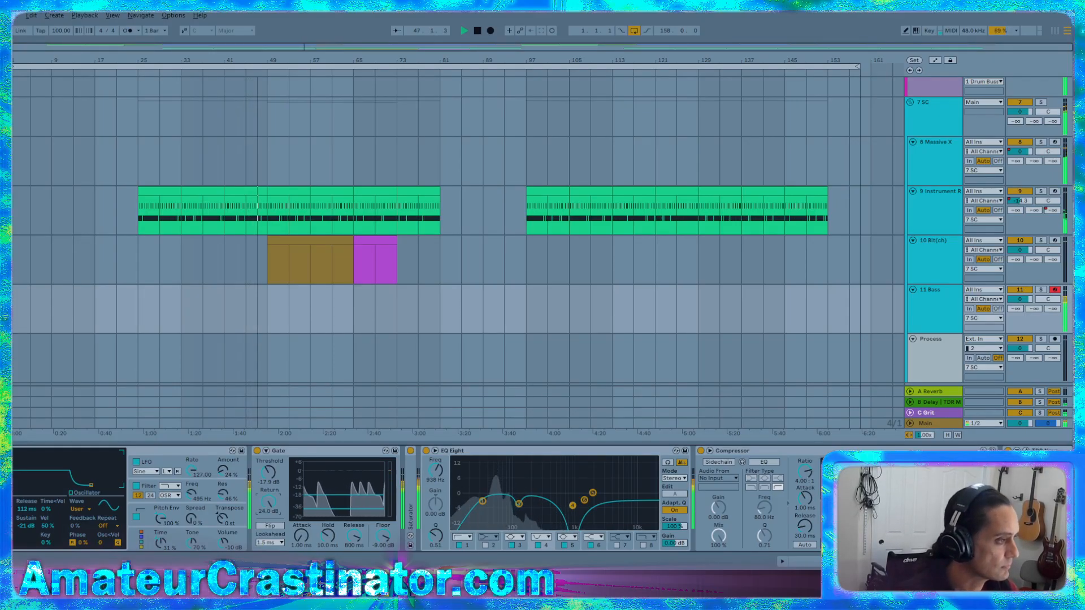
double_click(268, 503)
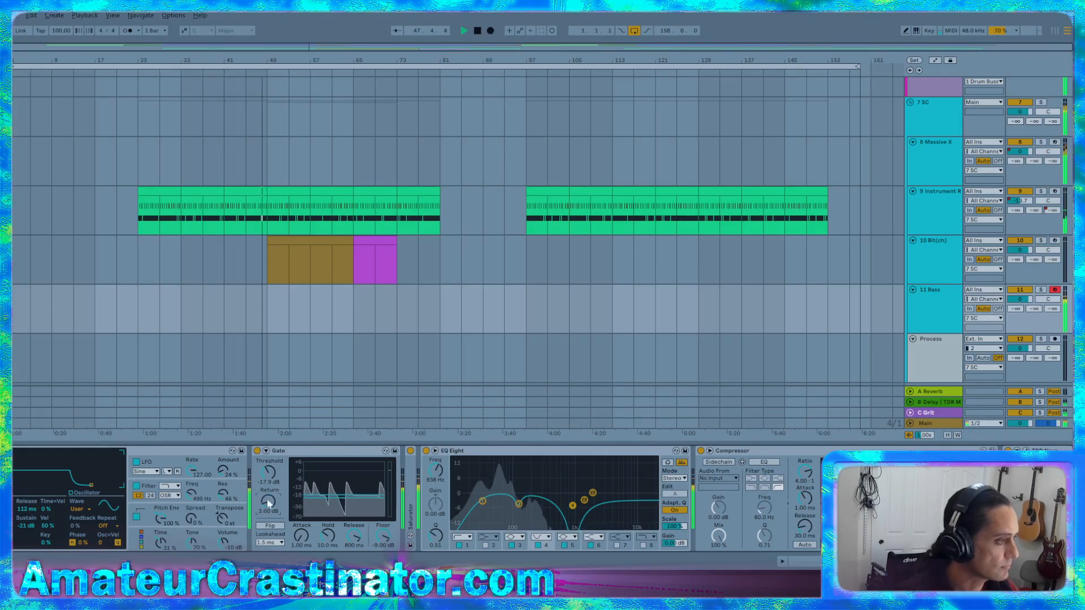
drag(268, 503, 268, 515)
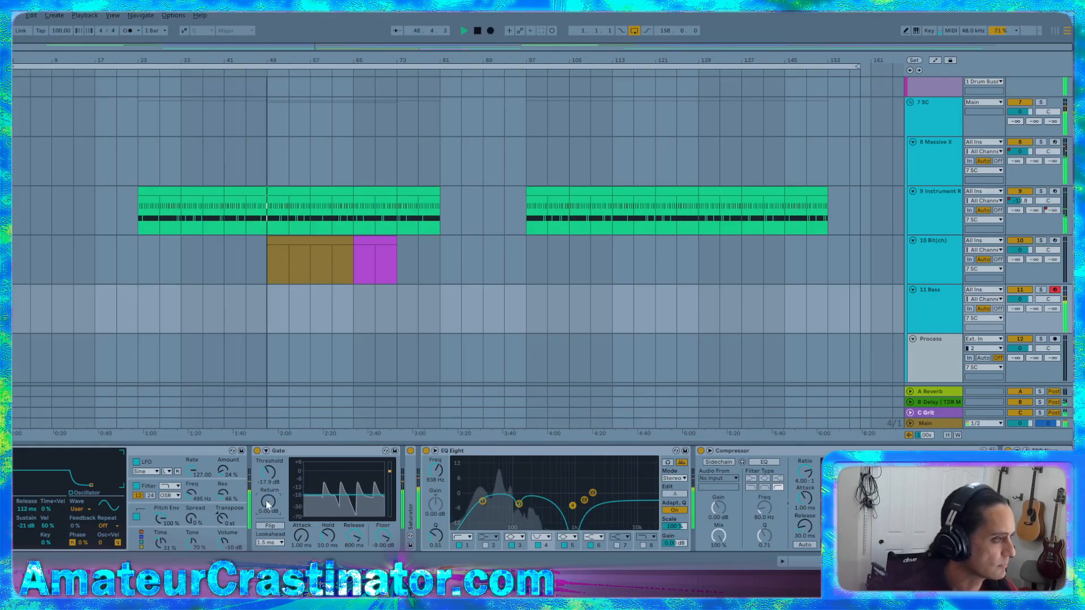
click(258, 451)
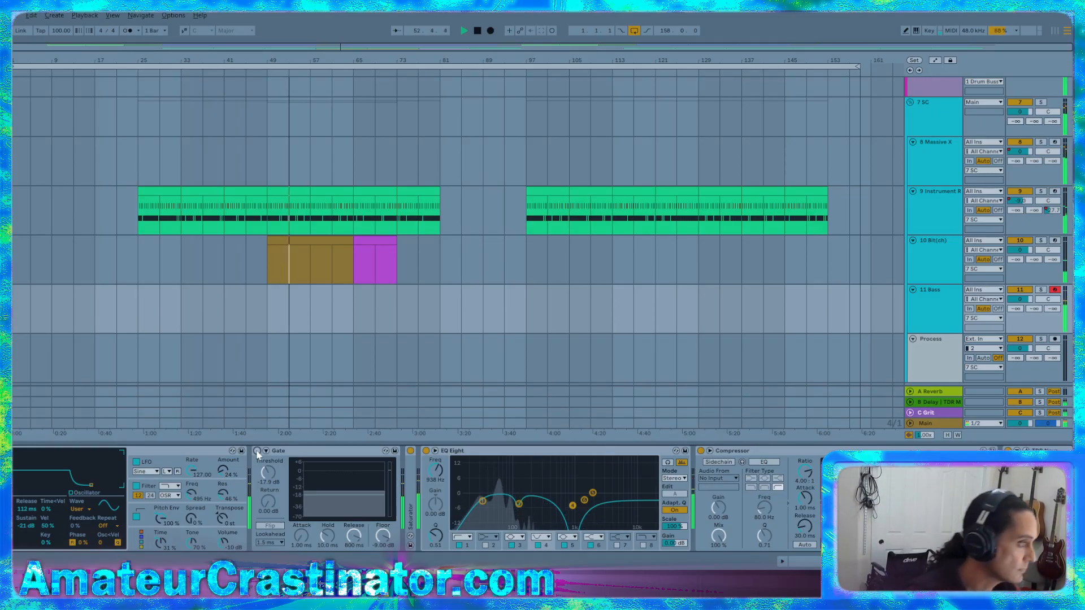
click(257, 452)
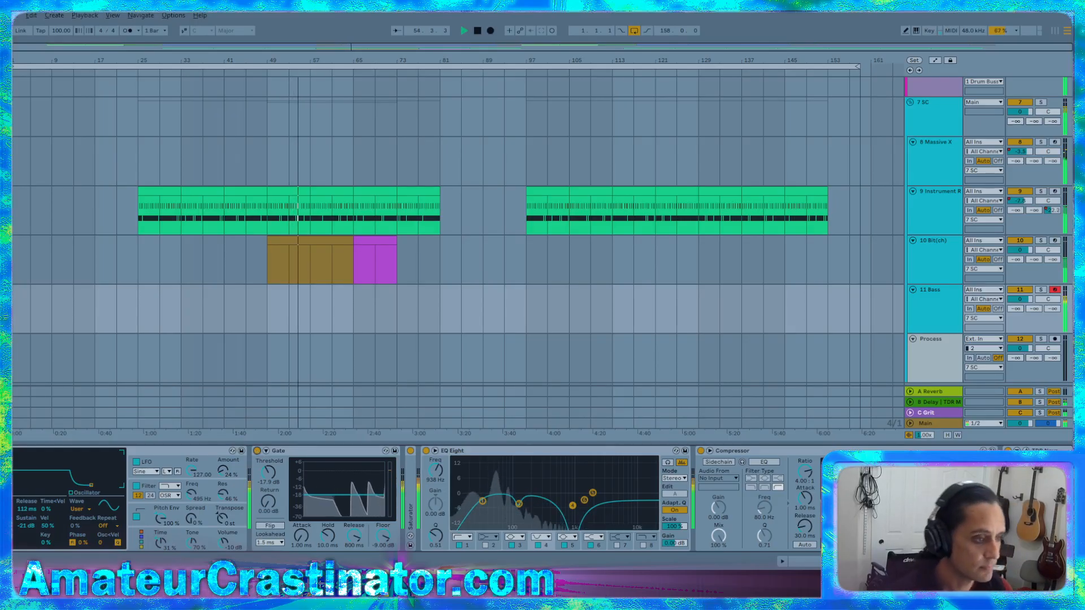
In the bass EQ Eight, enable band 2 as a bell boosted 2.05 dB just below 200 Hz and lower band 1 to about 25 Hz
scroll(418, 500, right, 3)
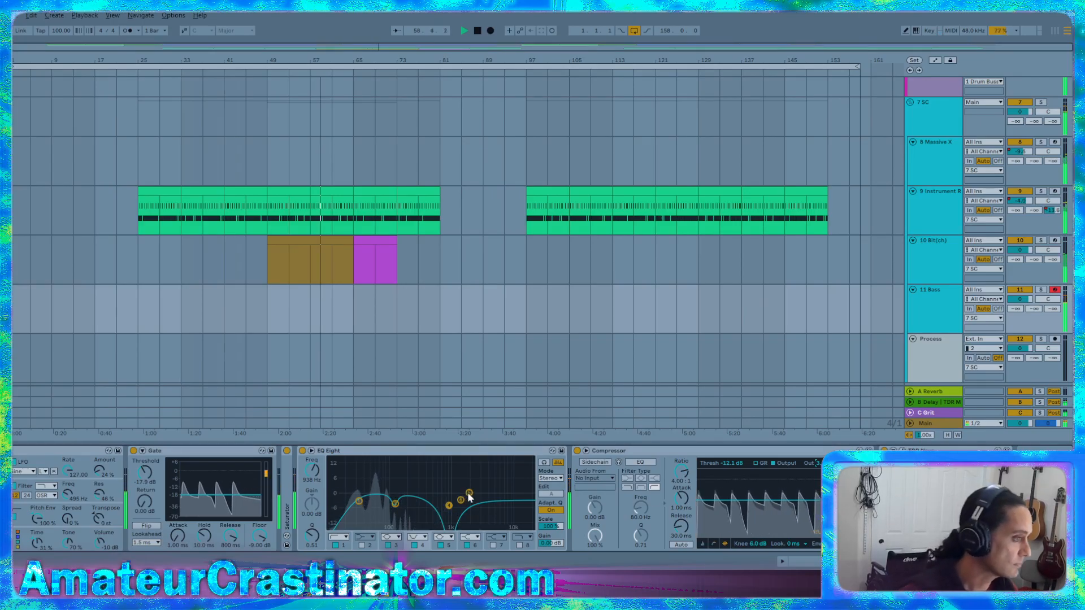
click(492, 538)
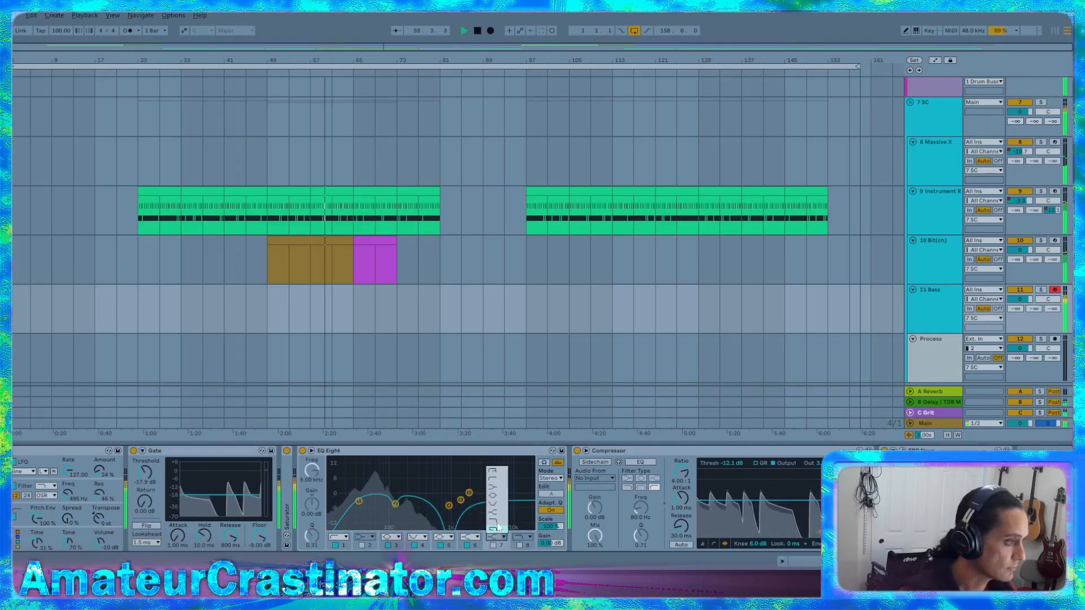
click(364, 536)
click(364, 536)
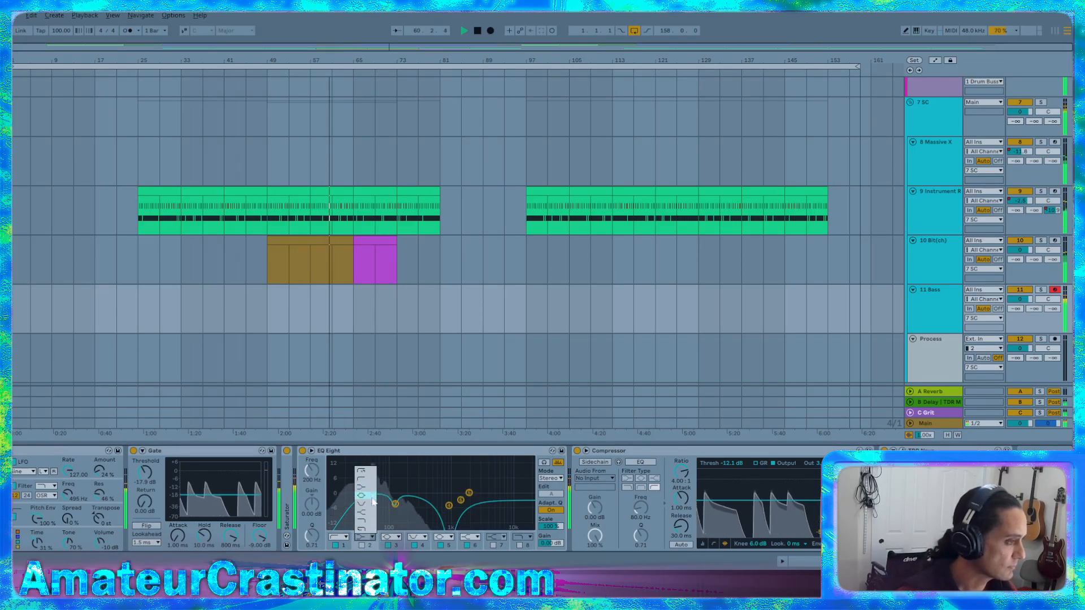
click(360, 548)
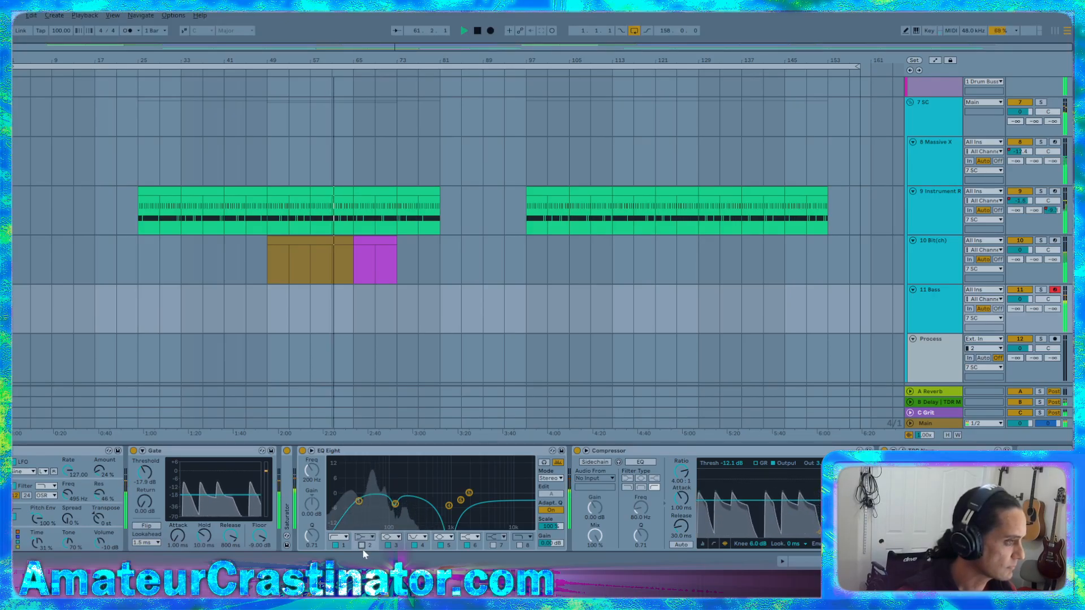
click(361, 546)
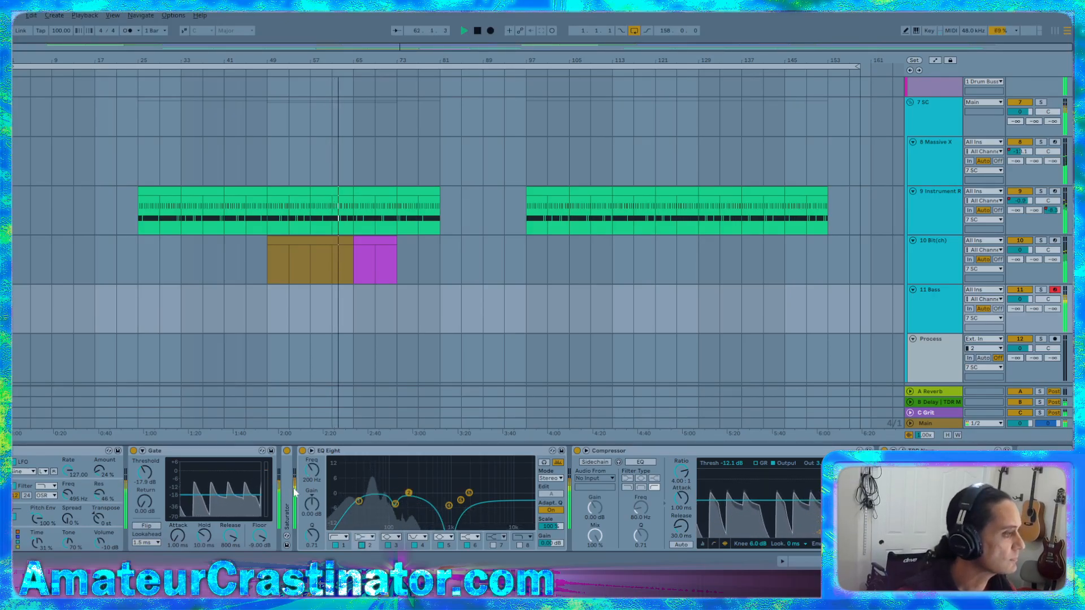
mouse_move(315, 477)
mouse_down()
mouse_move(312, 533)
mouse_move(312, 494)
mouse_up()
double_click(311, 539)
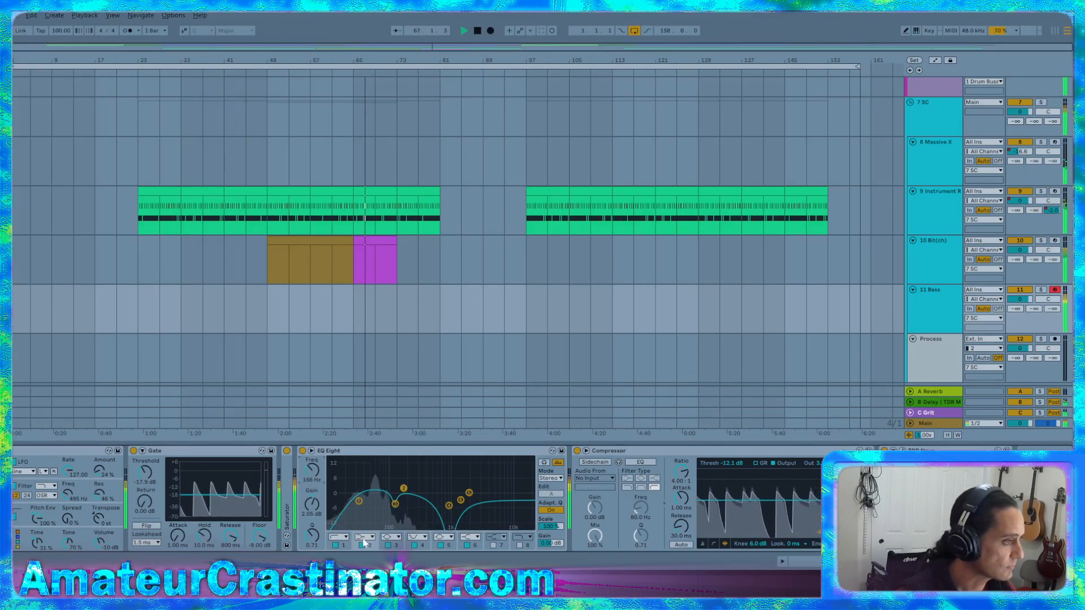
click(345, 546)
drag(312, 470, 312, 474)
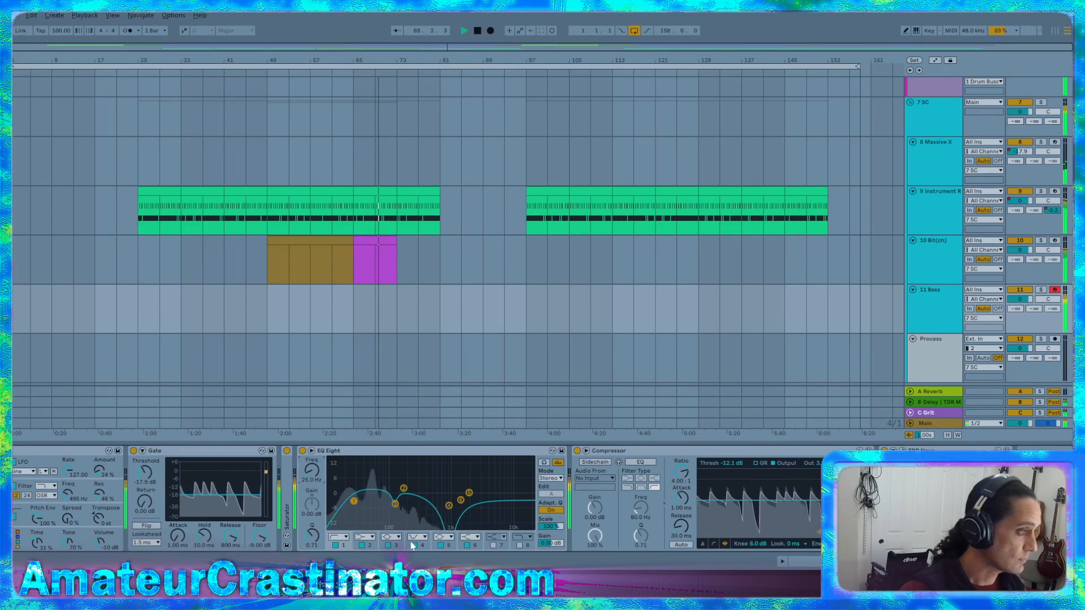
Enable EQ Eight's band 7 as a narrow cut at about 35 Hz with a Q of about 3.5
click(496, 536)
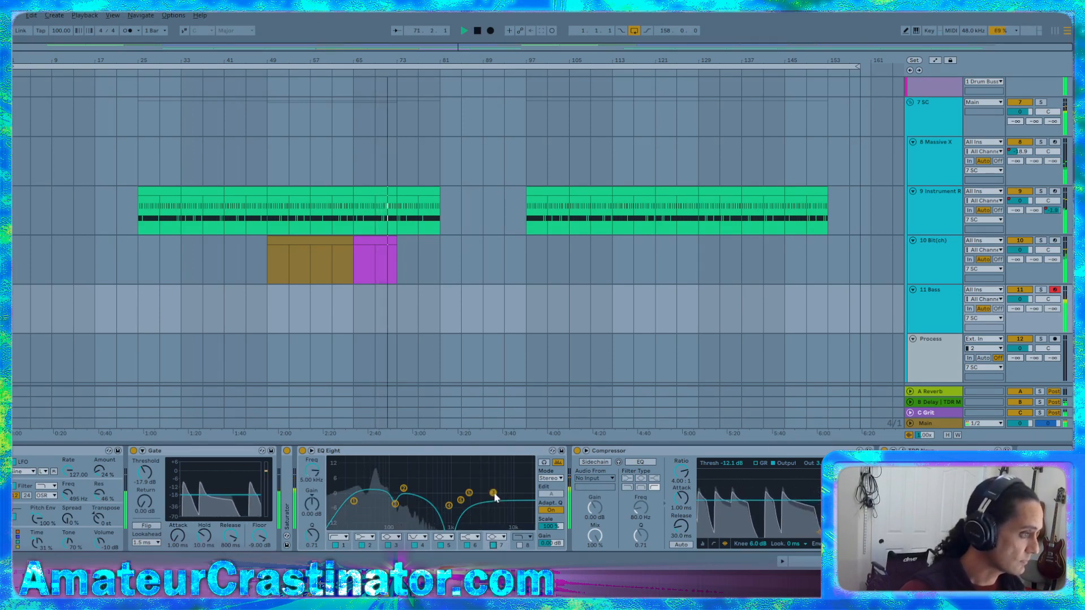
drag(493, 494, 363, 502)
drag(313, 538, 313, 506)
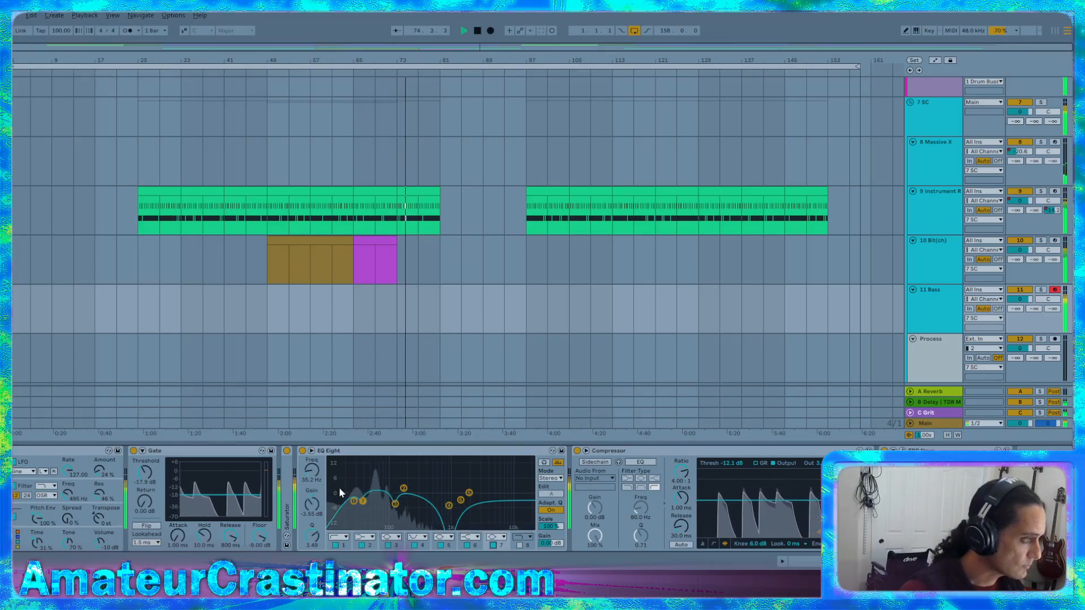
In the bass EQ Eight, narrow band 7 to a Q of 6.69 with a -3.83 dB cut, and open SPAN to check the spectrum
drag(305, 517, 312, 495)
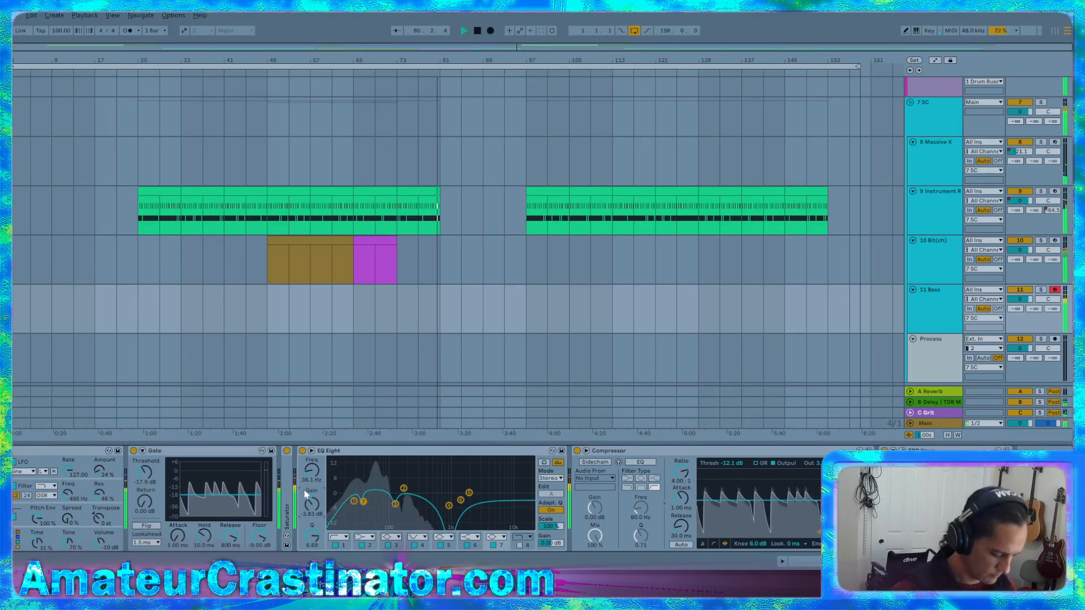
scroll(277, 486, left, 3)
scroll(314, 486, left, 10)
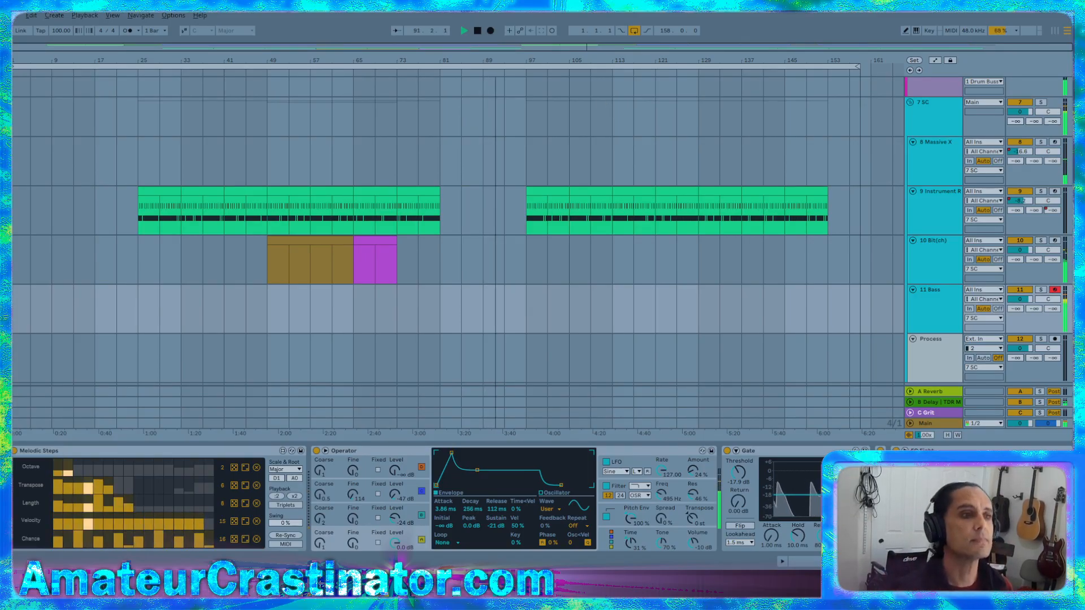
key(ctrl+alt+p)
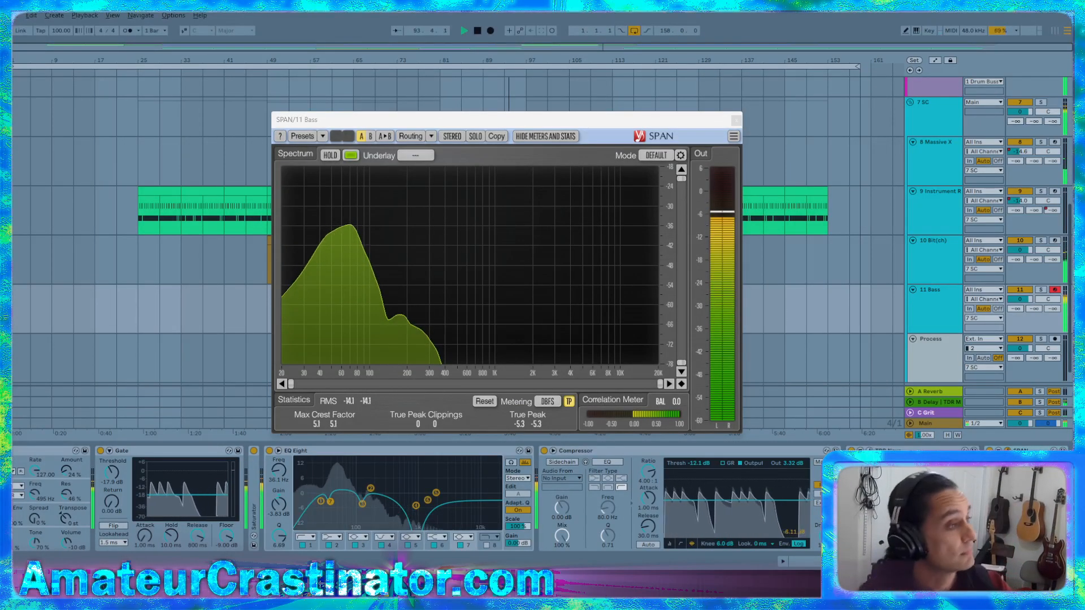
mouse_move(334, 225)
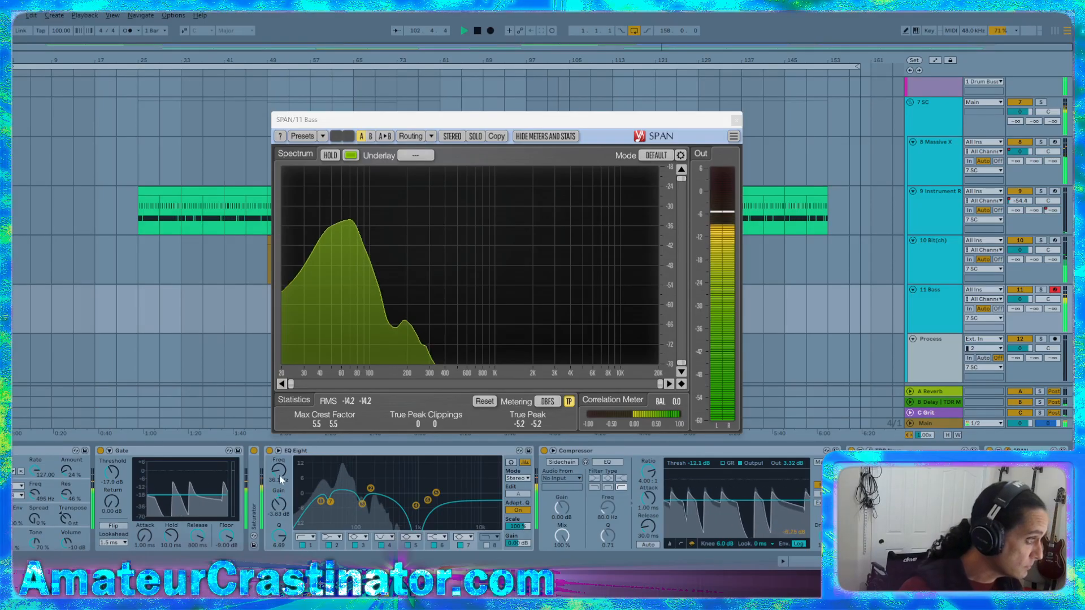
Set EQ Eight's band 7 on 11 Bass to 43.8 Hz, -4.24 dB and a Q of 7.73
click(339, 546)
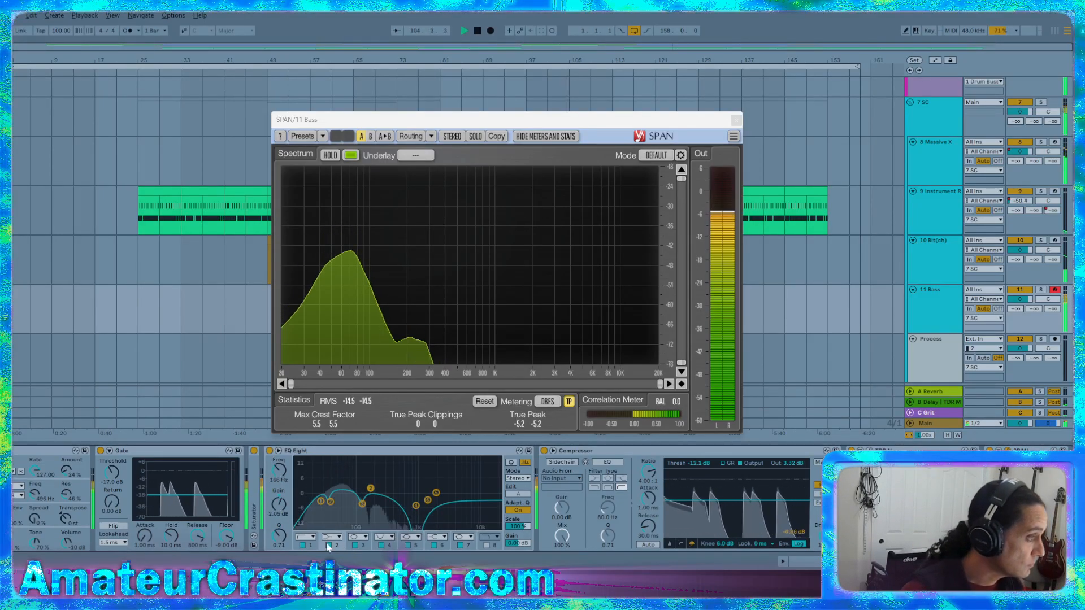
click(469, 545)
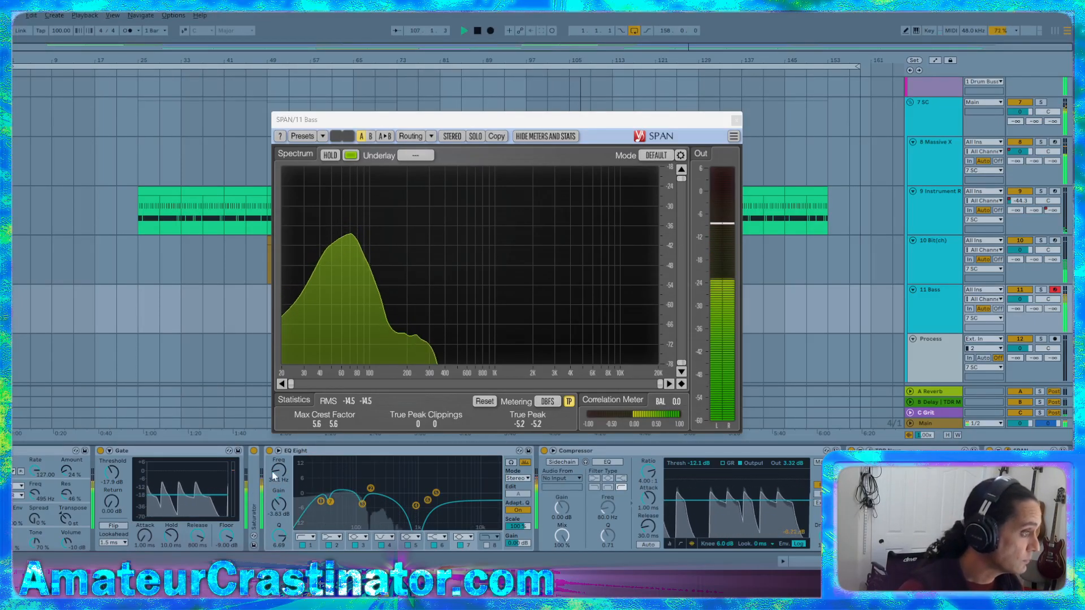
drag(279, 473, 280, 469)
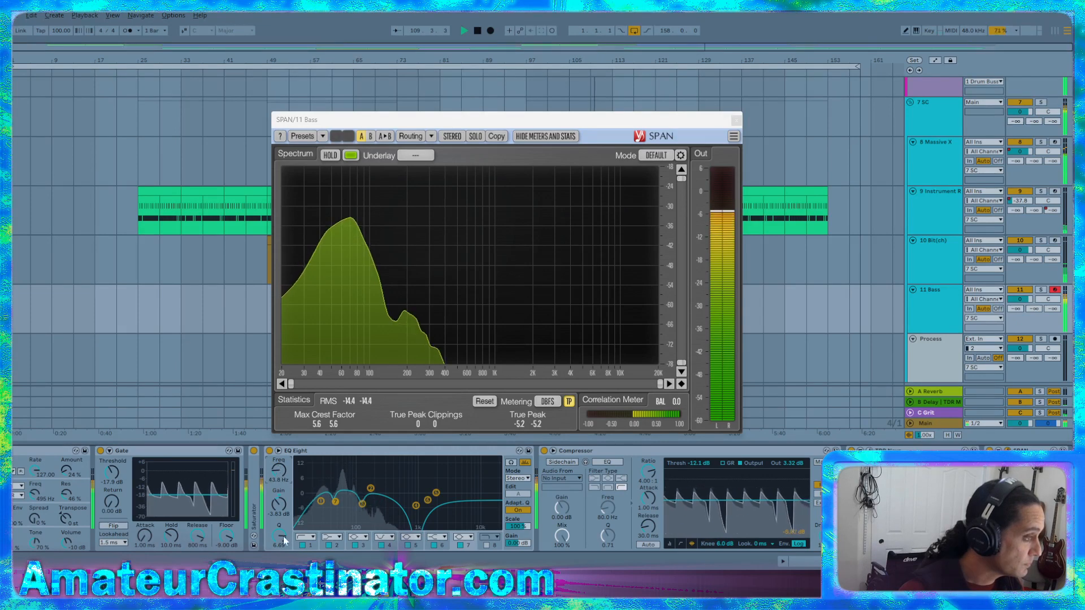
drag(279, 536, 279, 506)
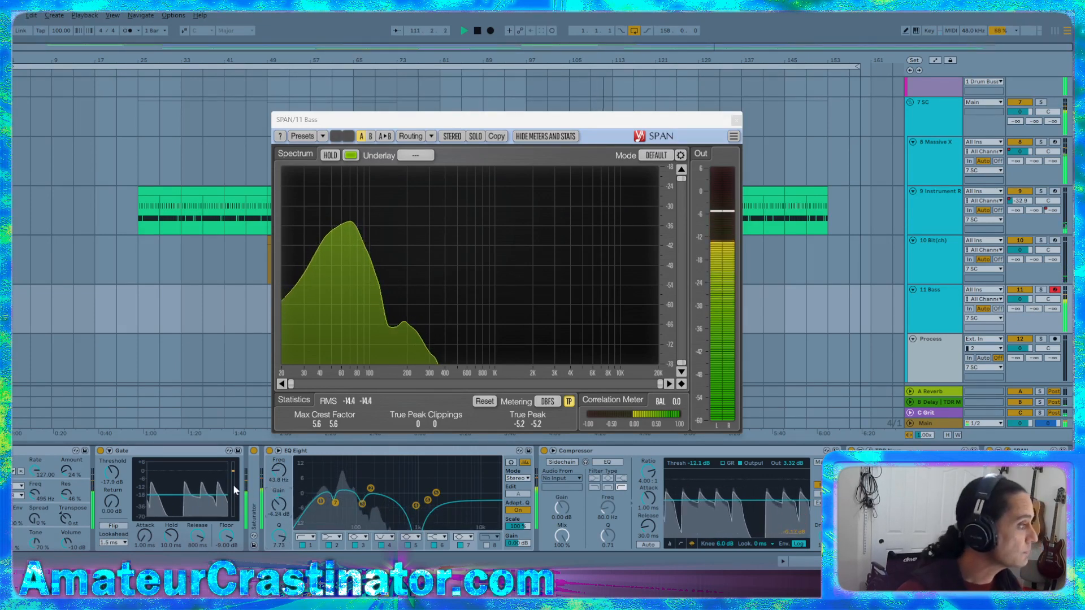
scroll(231, 495, left, 5)
scroll(269, 504, left, 2)
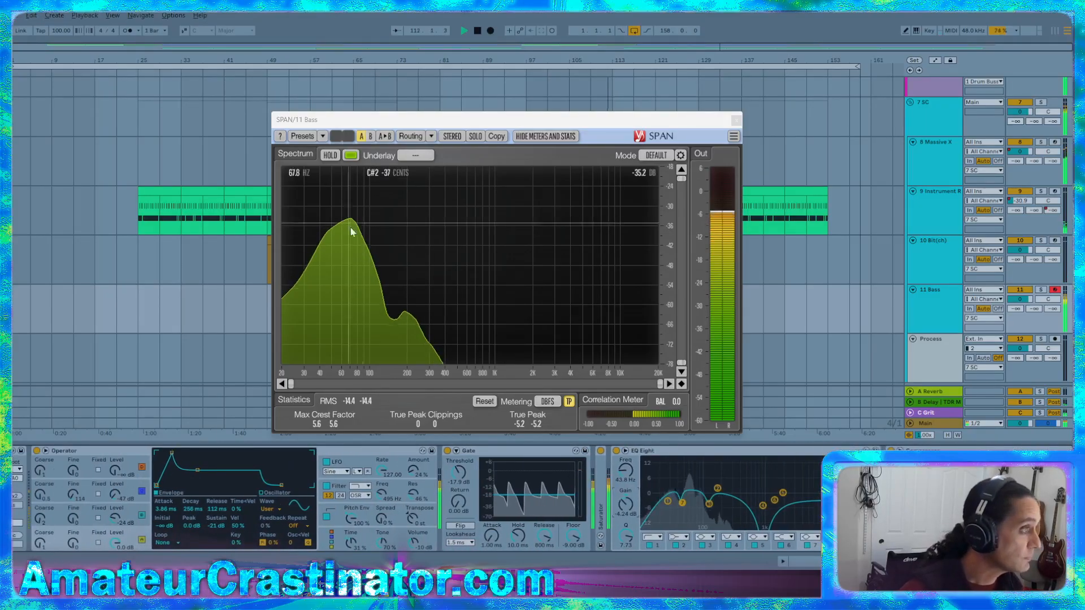
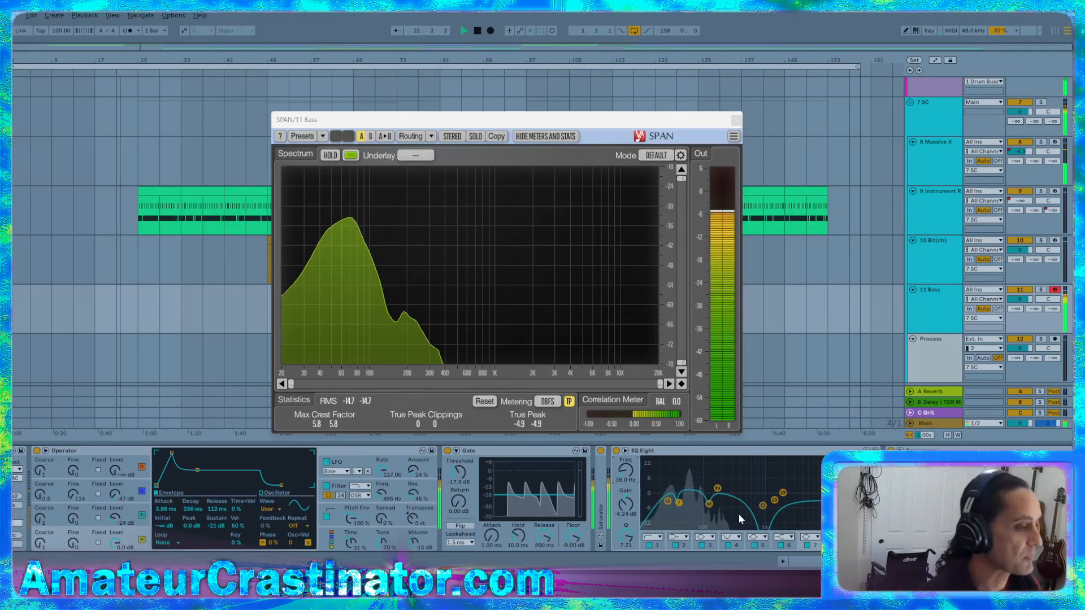
Set EQ Eight's band 3 to 133 Hz with a gain of -3.24 dB and close the SPAN window
click(707, 545)
drag(625, 470, 626, 470)
drag(626, 507, 627, 502)
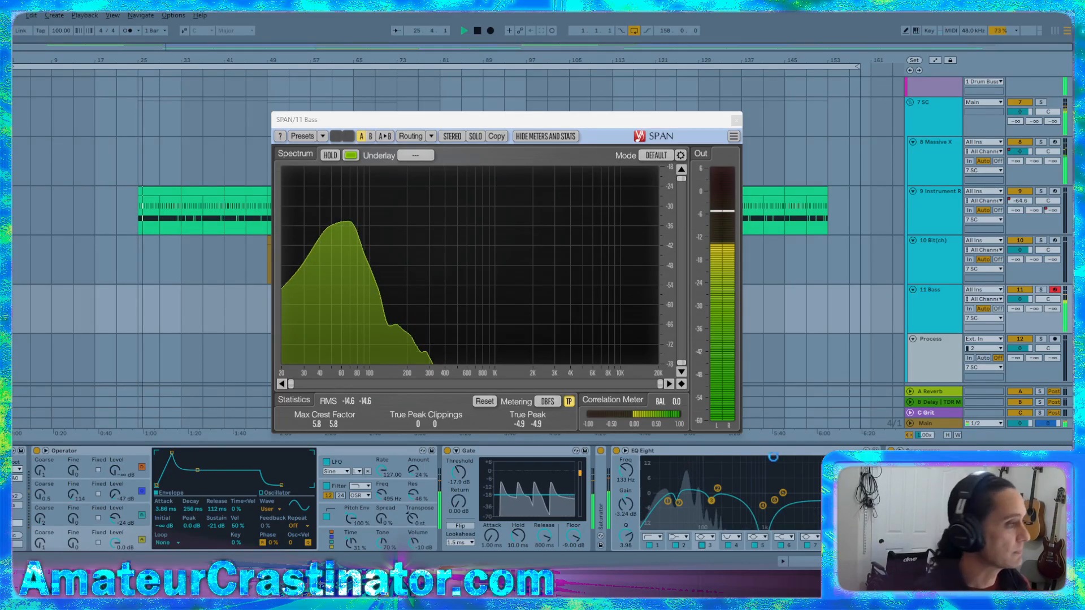
click(735, 121)
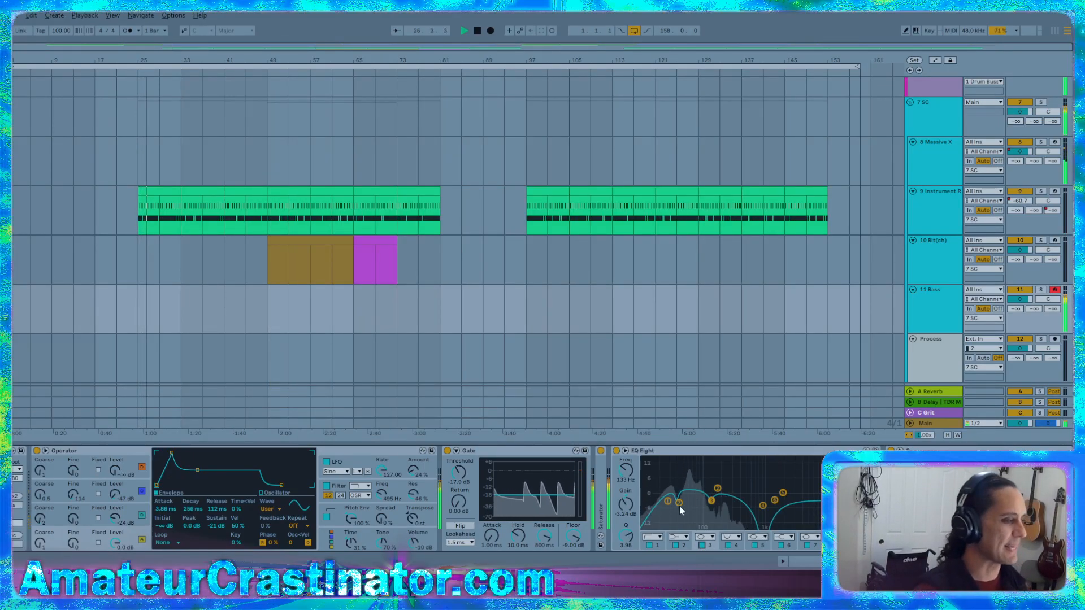
Insert Guitar Rig 6 after the Compressor on 11 Bass and move its window clear of the device chain
scroll(787, 484, right, 7)
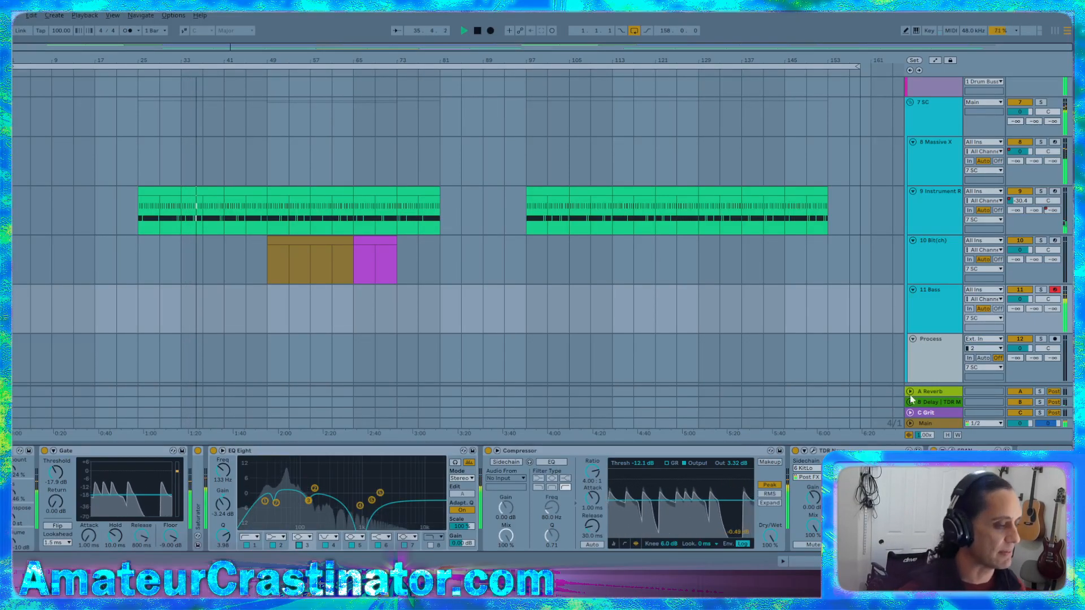
click(927, 310)
scroll(921, 311, down, 1)
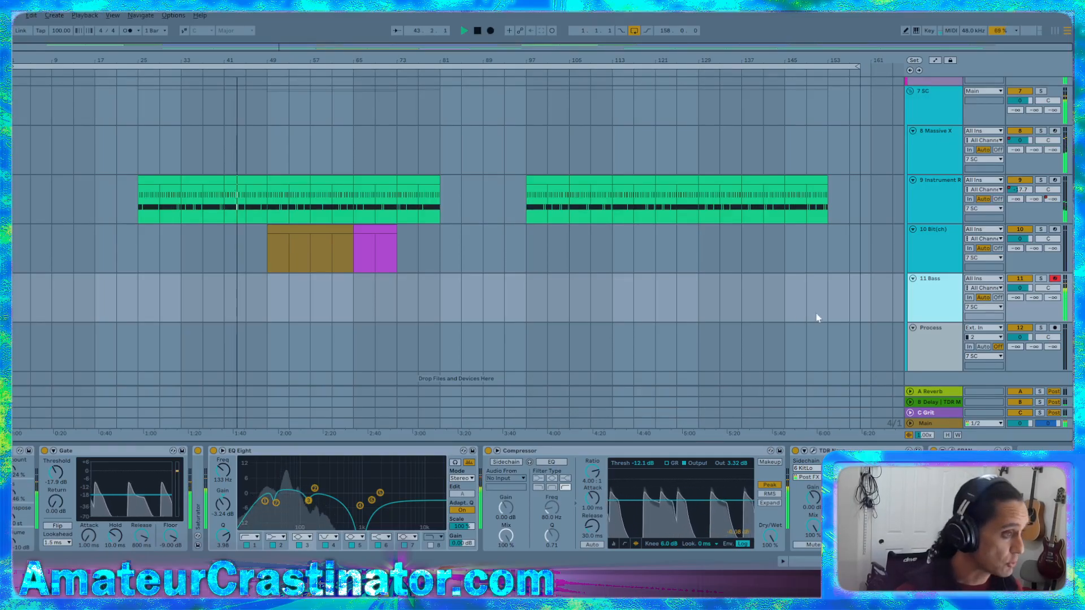
click(685, 455)
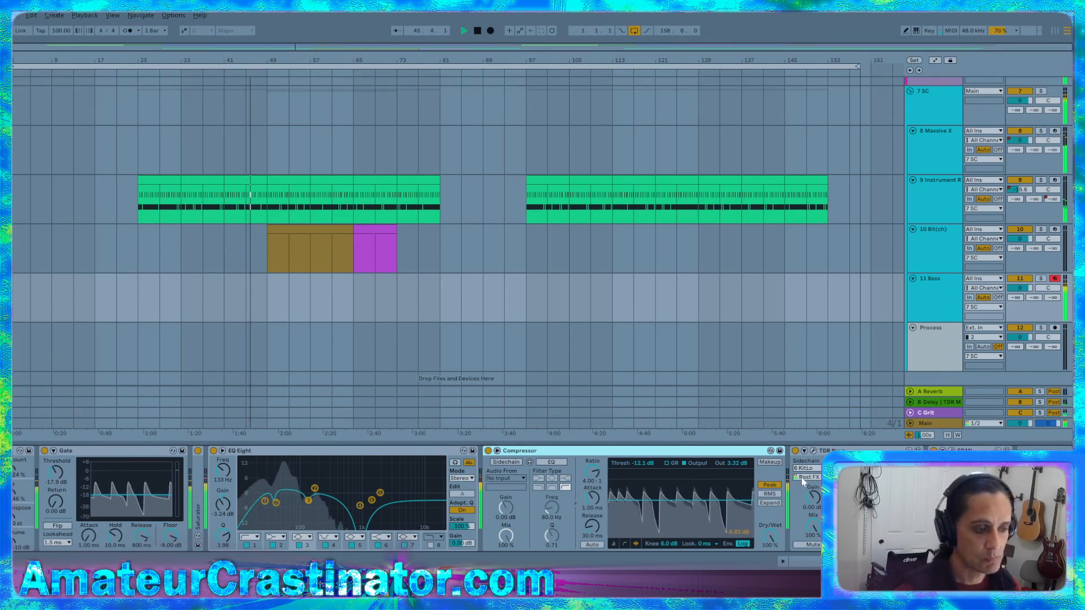
scroll(418, 500, left, 5)
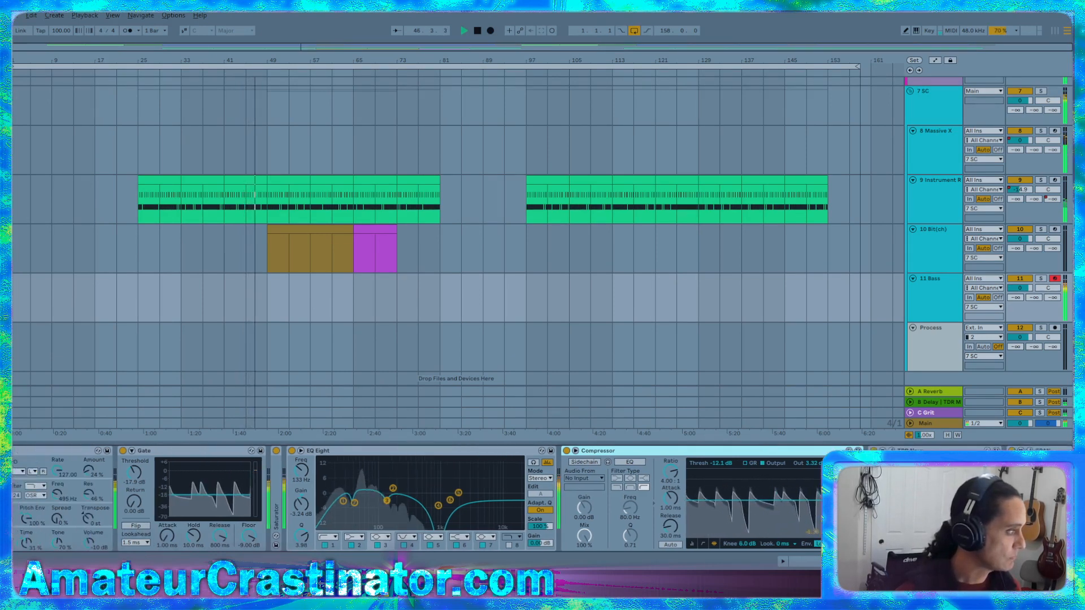
scroll(419, 500, left, 2)
scroll(418, 500, right, 7)
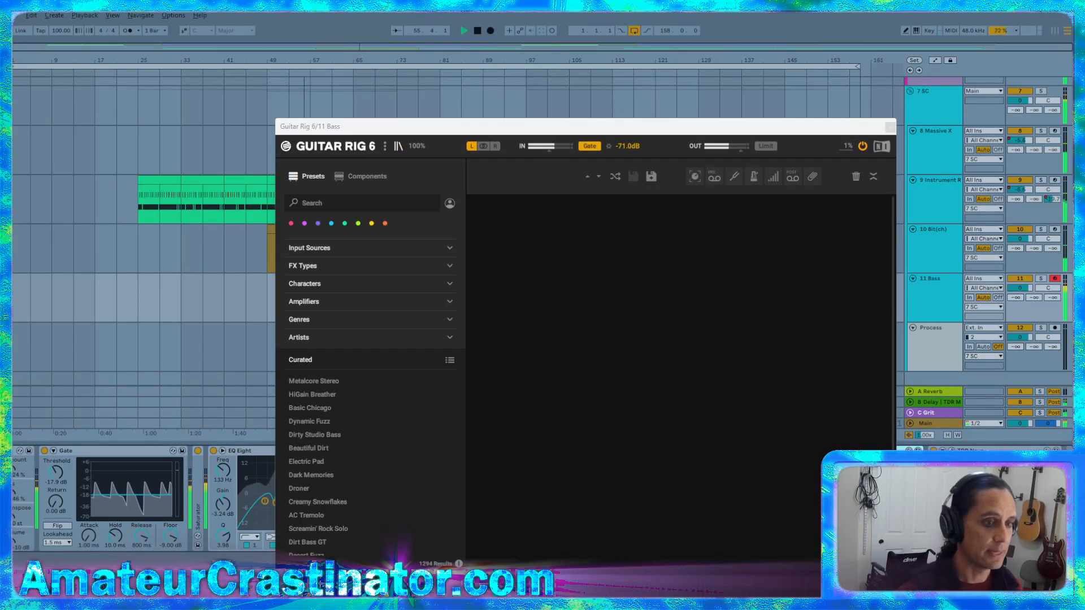
drag(578, 130, 562, 49)
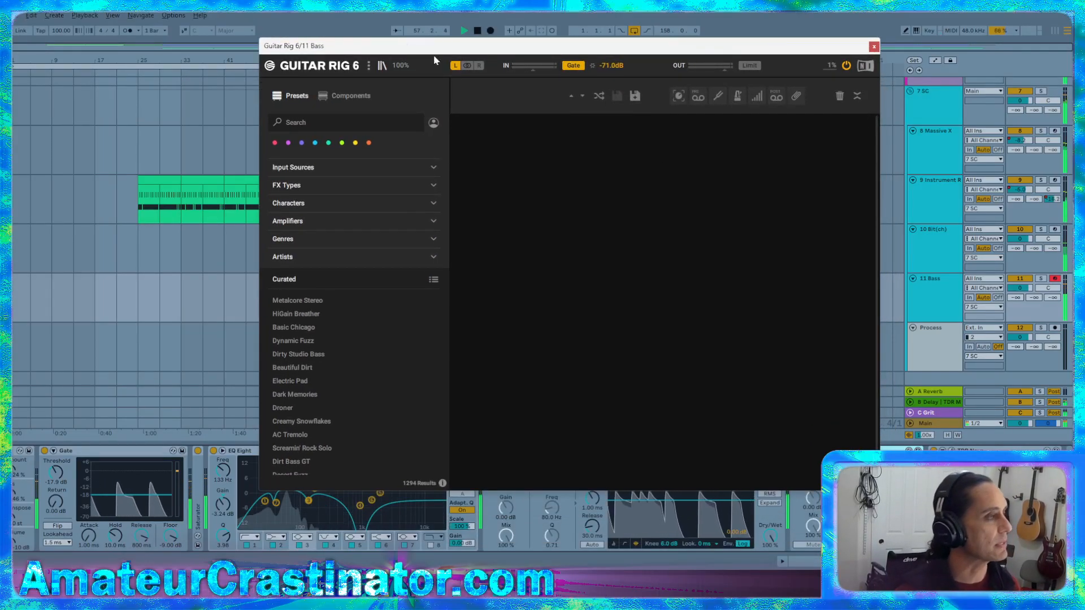
Set Guitar Rig's input to stereo, add the Bass Pro amplifier to the empty rack and adjust its Mid control
click(467, 65)
click(345, 97)
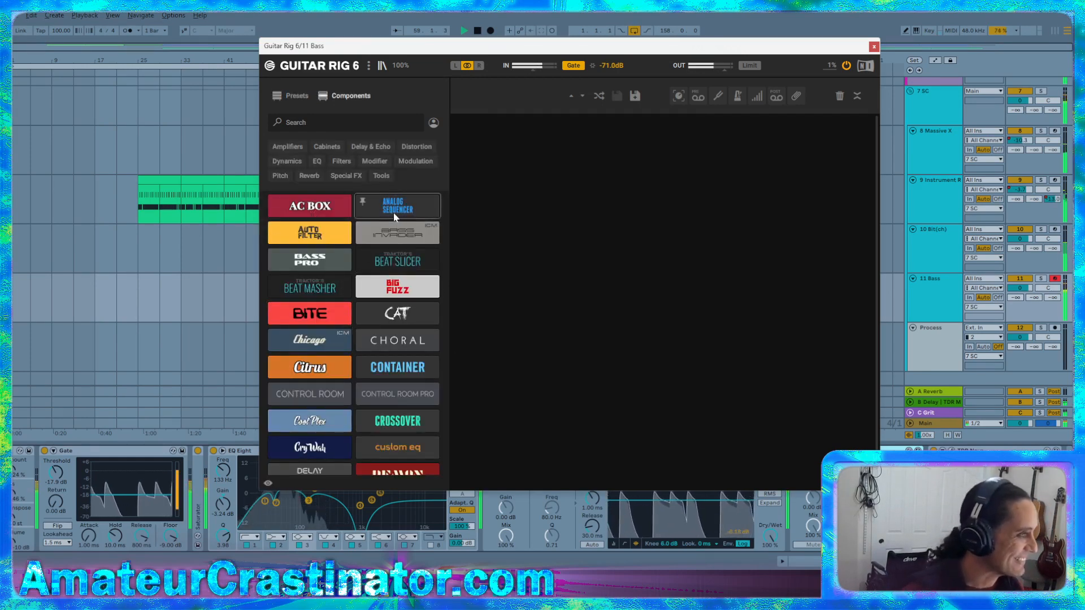
drag(303, 265, 683, 359)
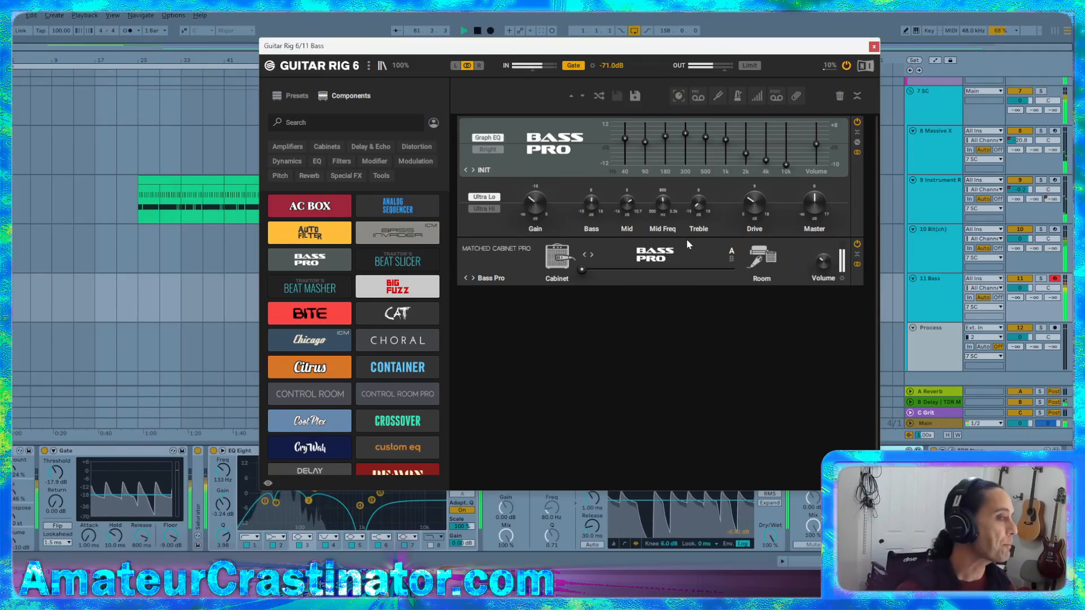
click(846, 66)
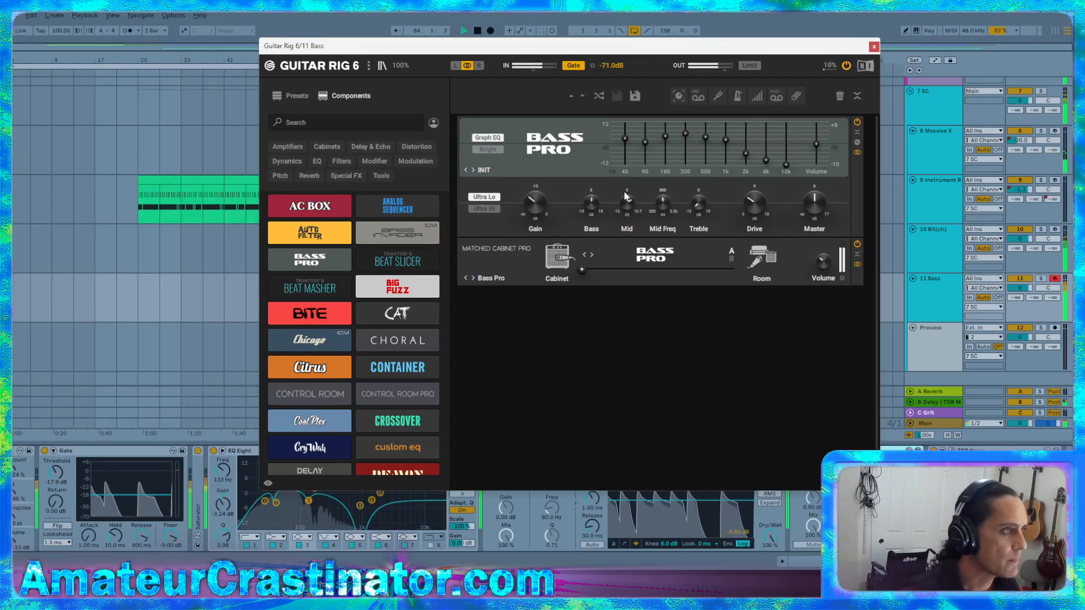
drag(627, 202, 626, 211)
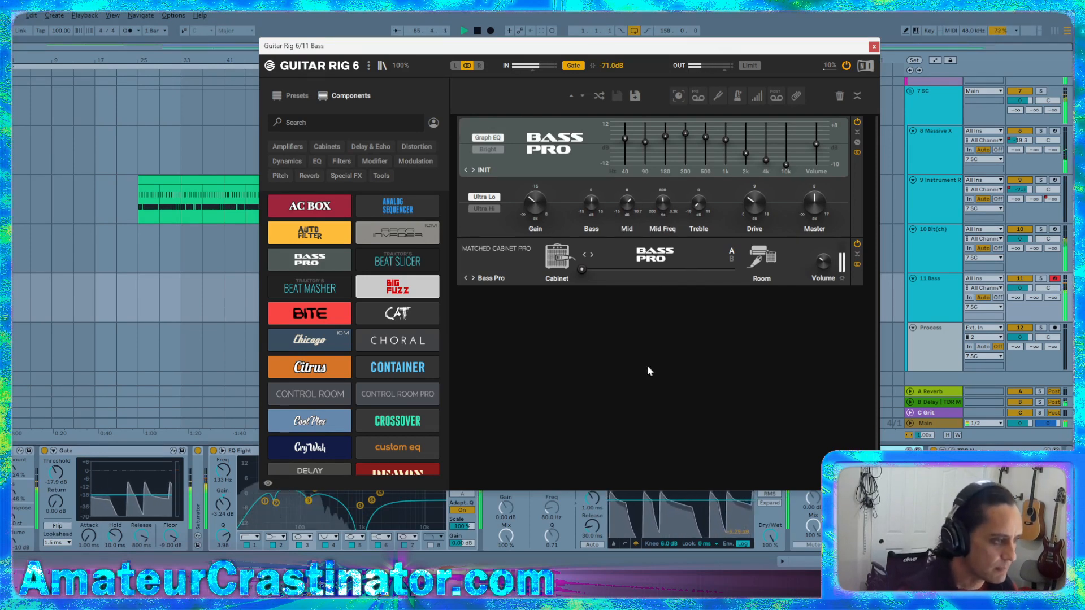
Select band 4 in the bass EQ Eight and lower Bass Pro's Mid Freq to about 411 Hz
click(239, 452)
click(874, 47)
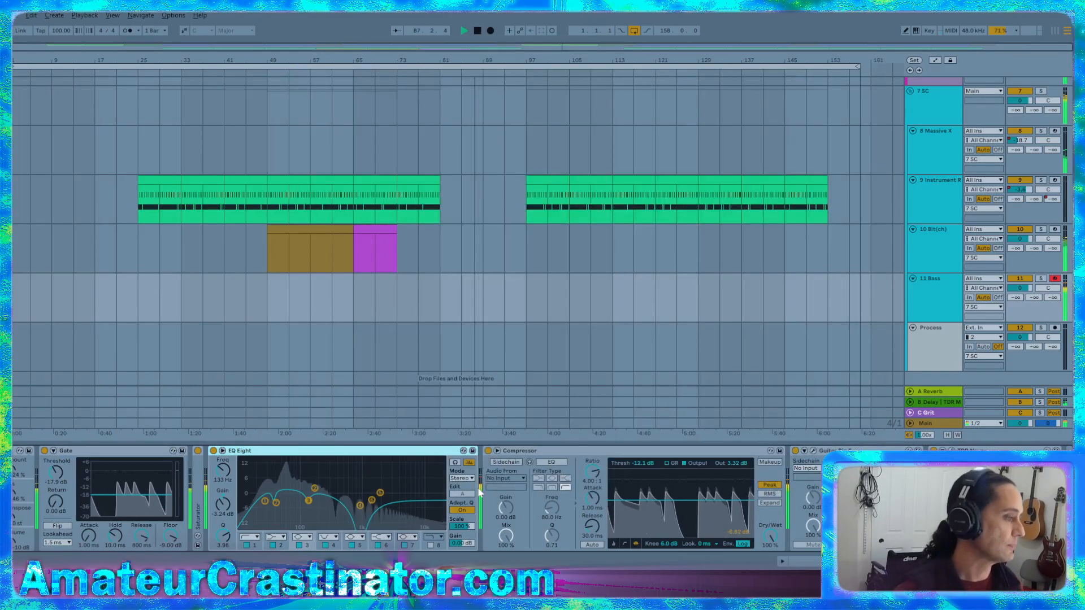
click(335, 545)
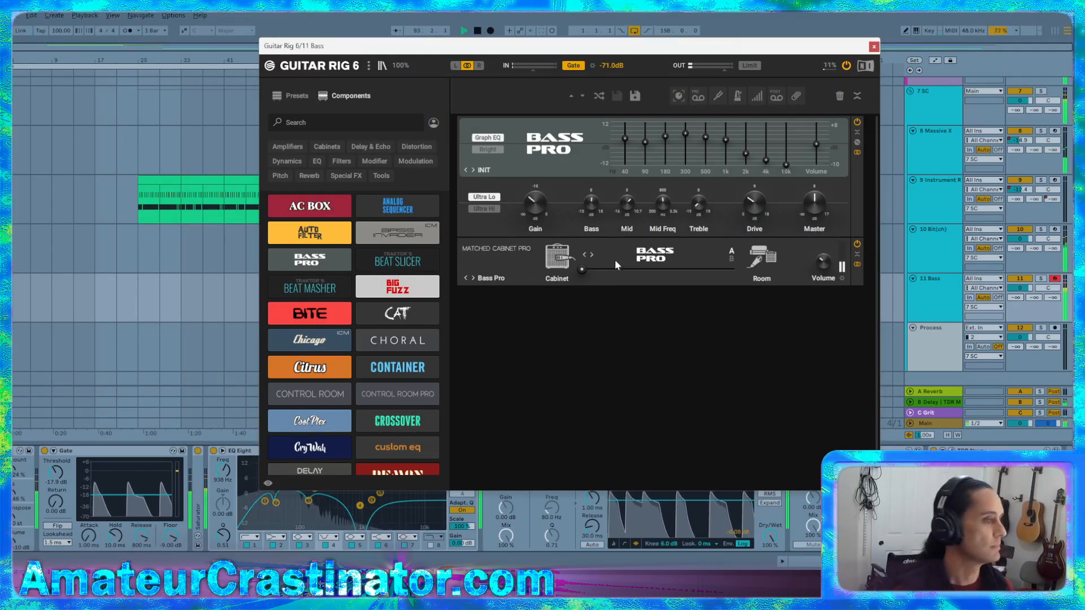
mouse_move(666, 210)
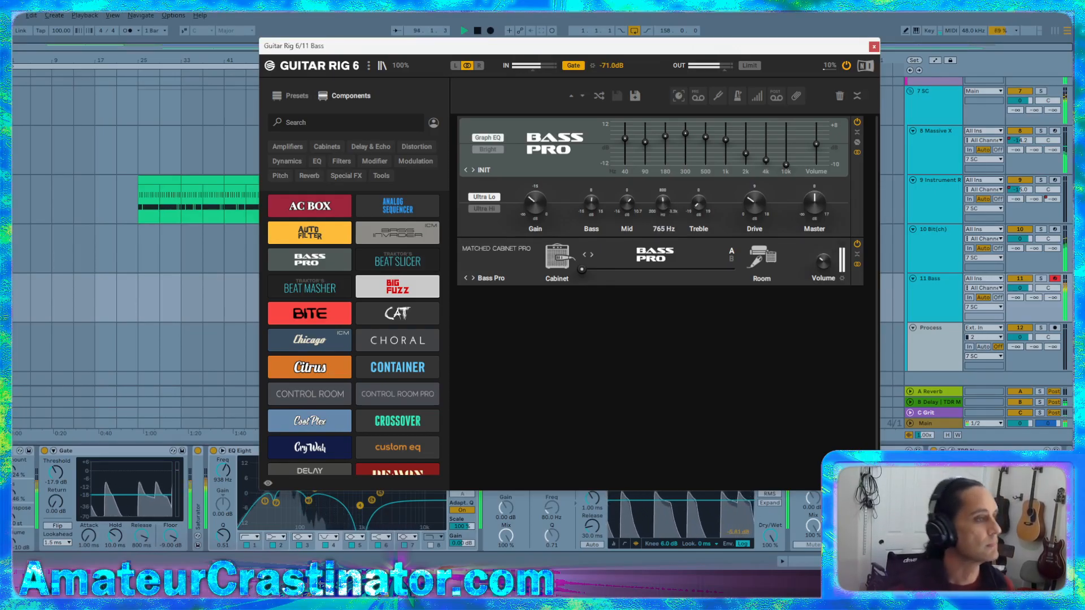
drag(663, 205, 663, 204)
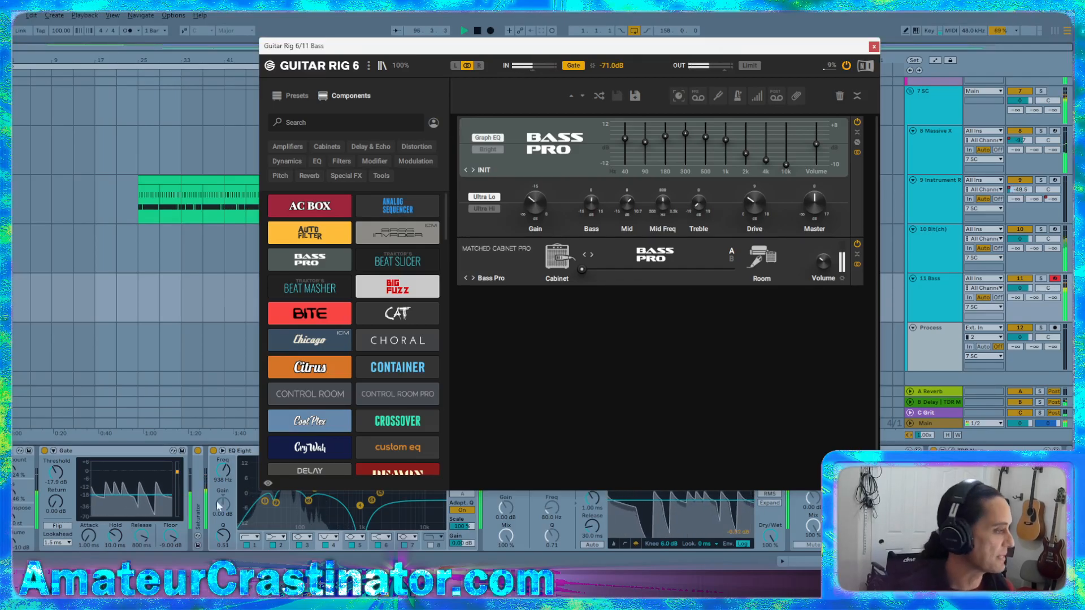
click(238, 452)
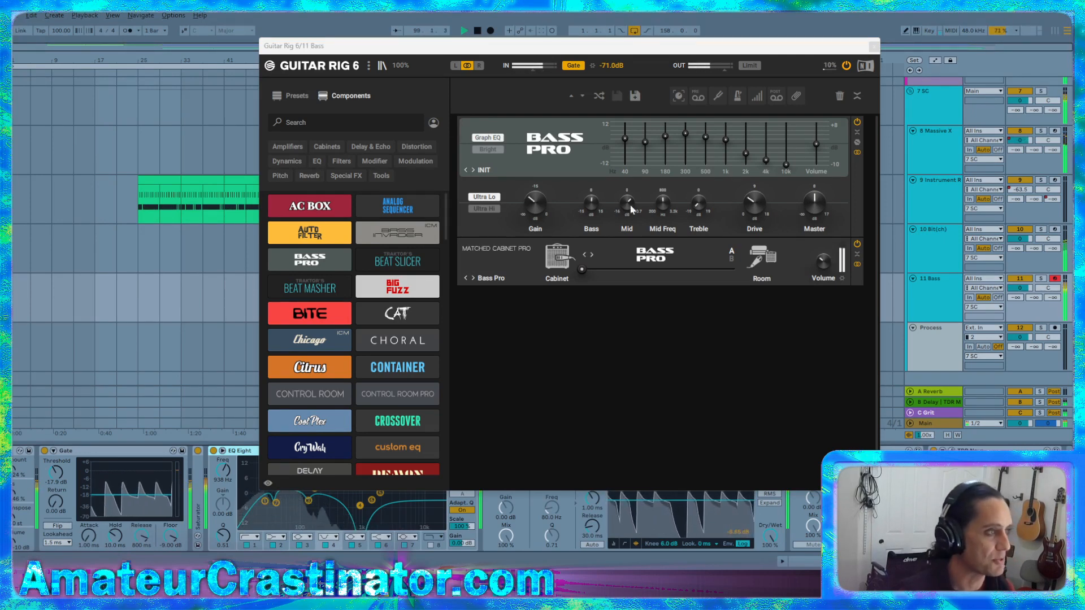
mouse_move(664, 202)
mouse_down()
mouse_move(664, 221)
mouse_move(663, 204)
mouse_up()
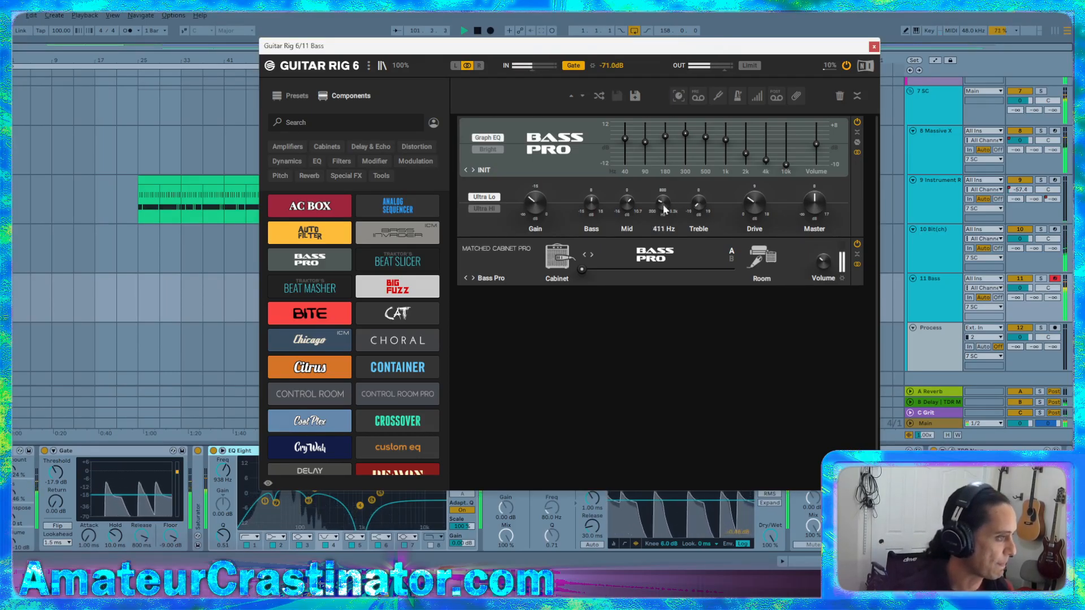
drag(628, 207, 591, 208)
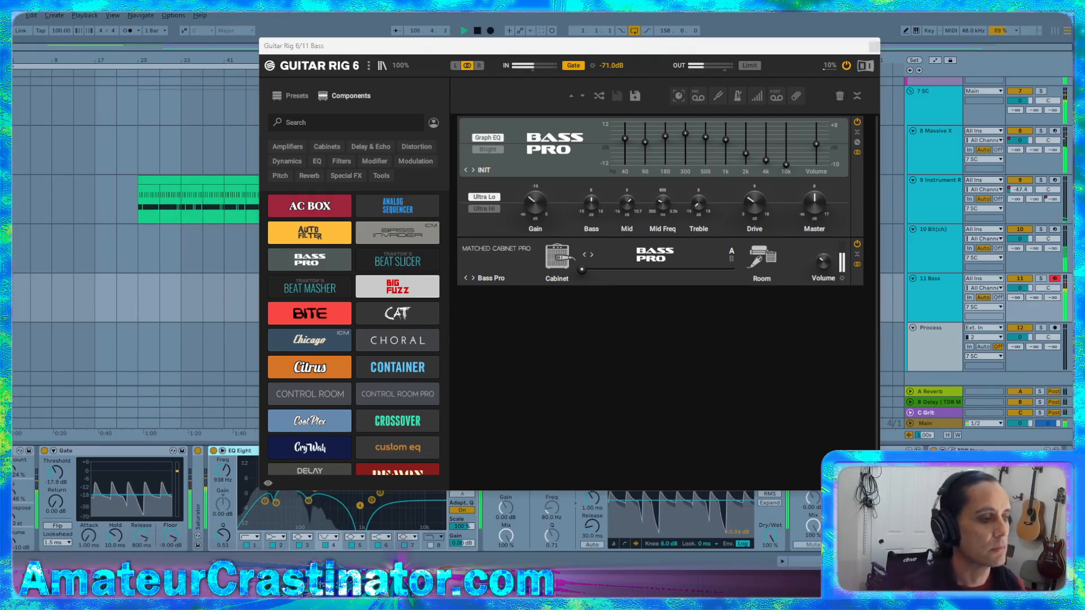
Open TDR Nova beside Guitar Rig on 11 Bass and set band I's threshold to -5.3 dB
drag(592, 53, 336, 32)
click(952, 451)
drag(827, 73, 812, 64)
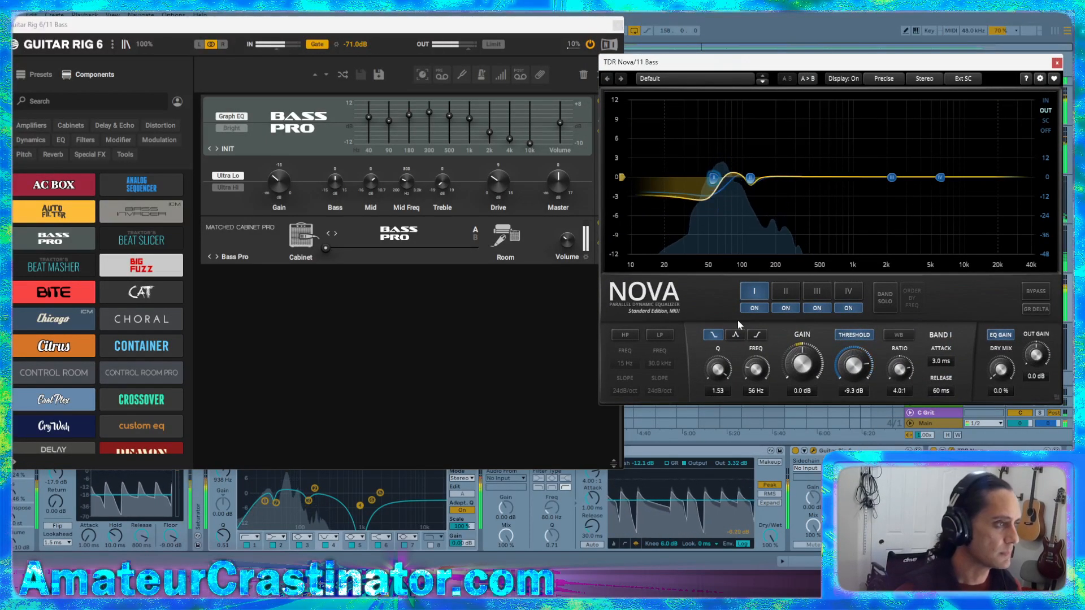
drag(851, 373, 852, 372)
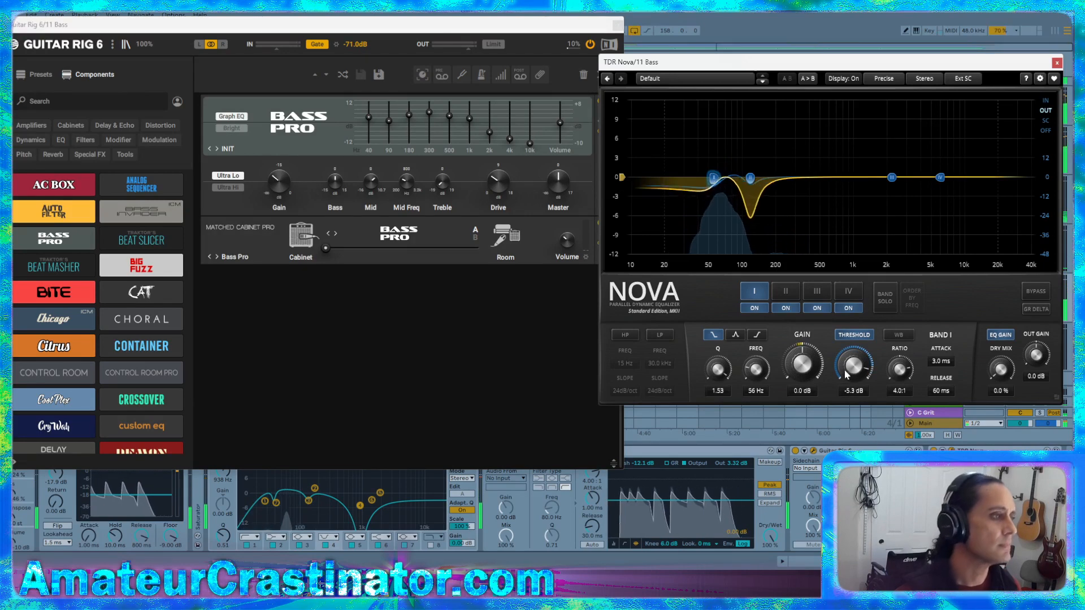
Set TDR Nova's band II frequency to 8.6 kHz and close the Nova and Guitar Rig windows
click(786, 292)
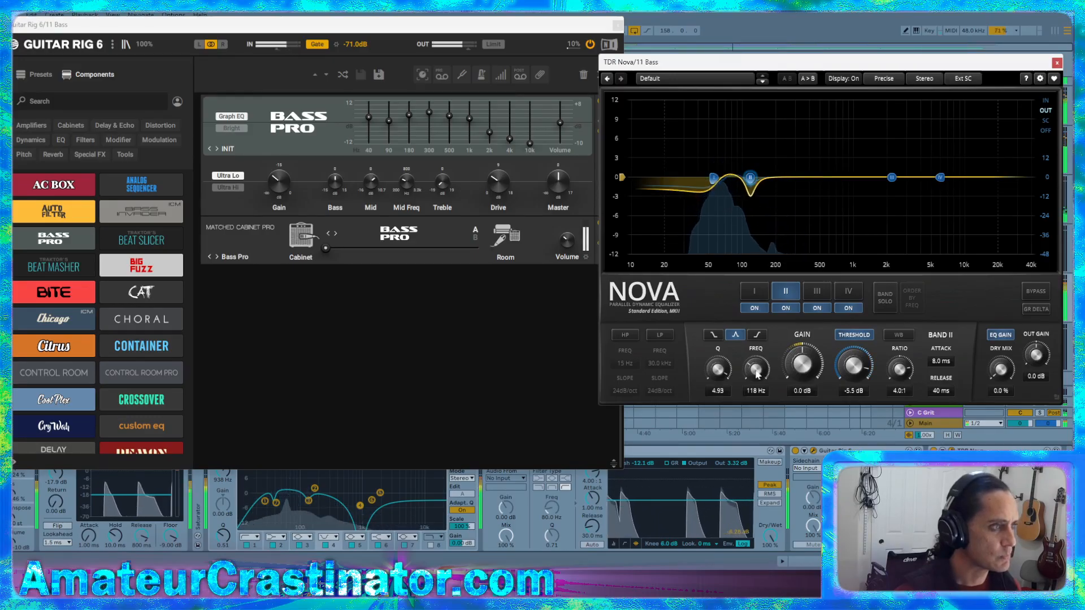
scroll(758, 374, up, 1)
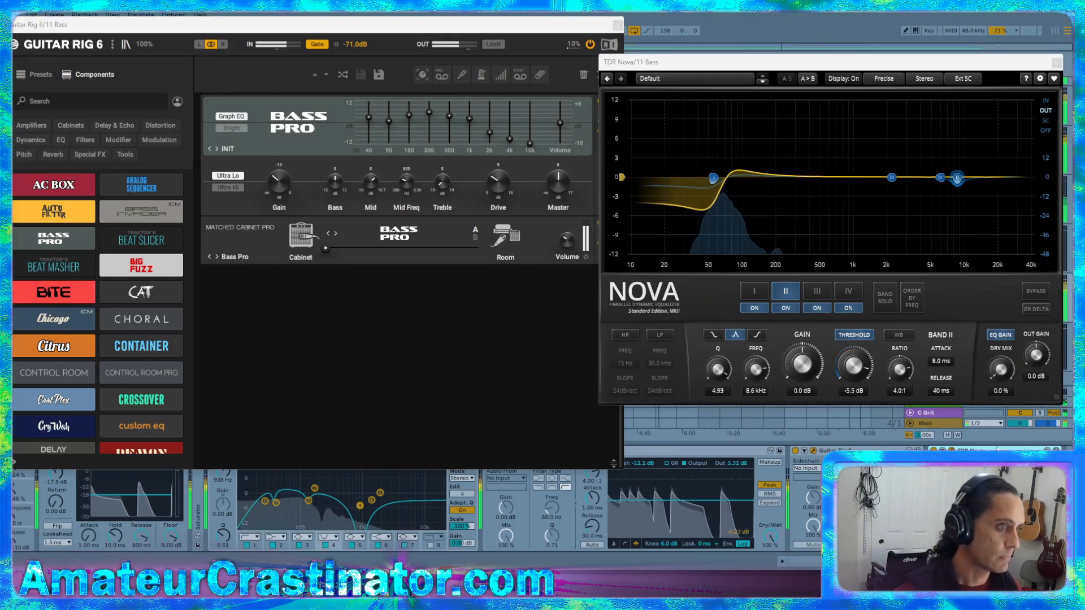
click(1056, 61)
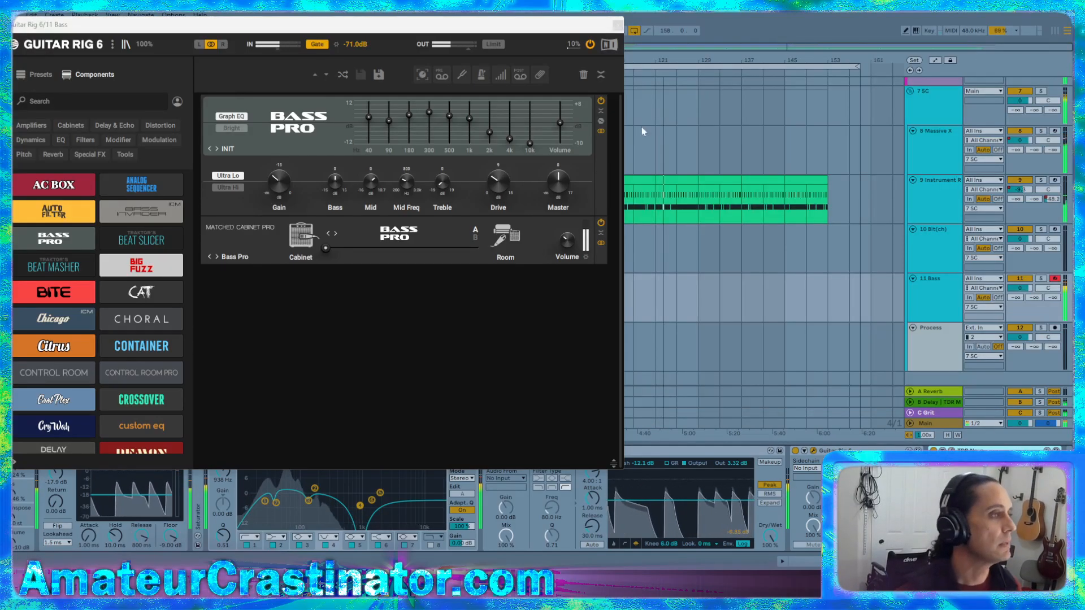
click(619, 27)
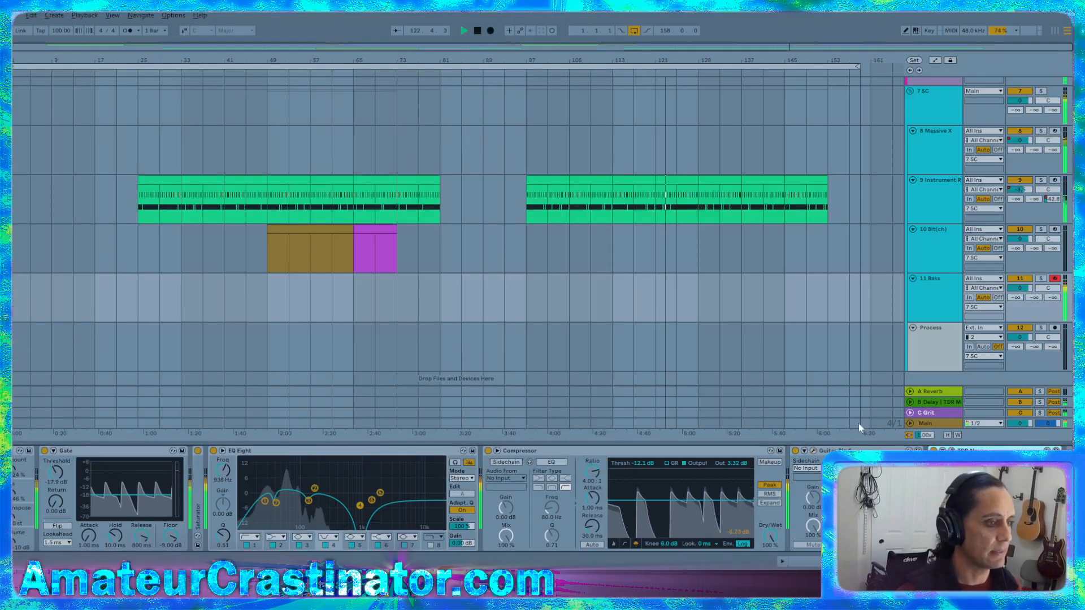
click(17, 16)
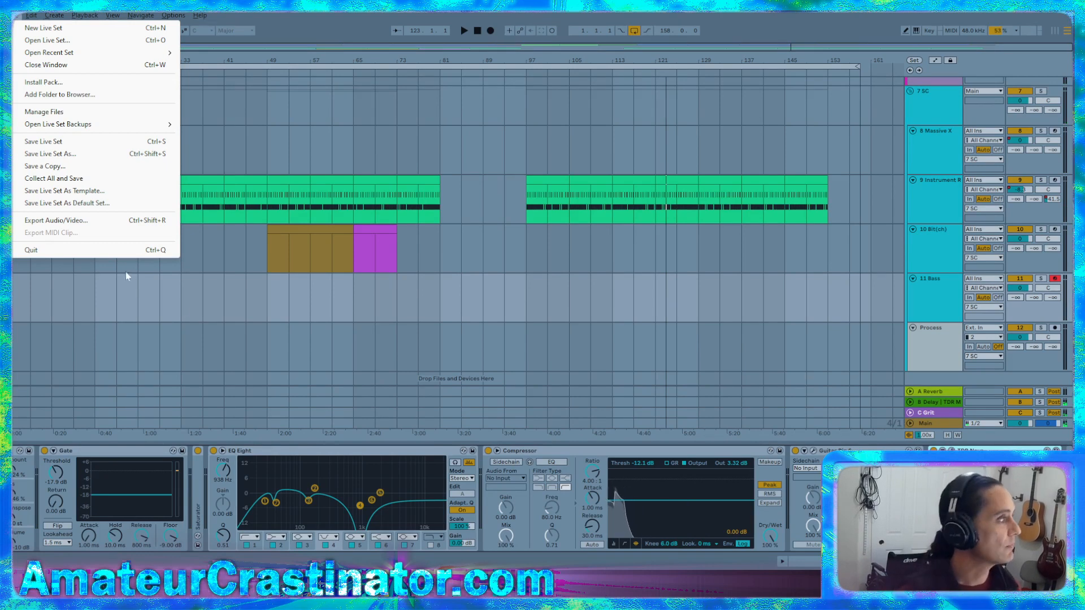
click(47, 40)
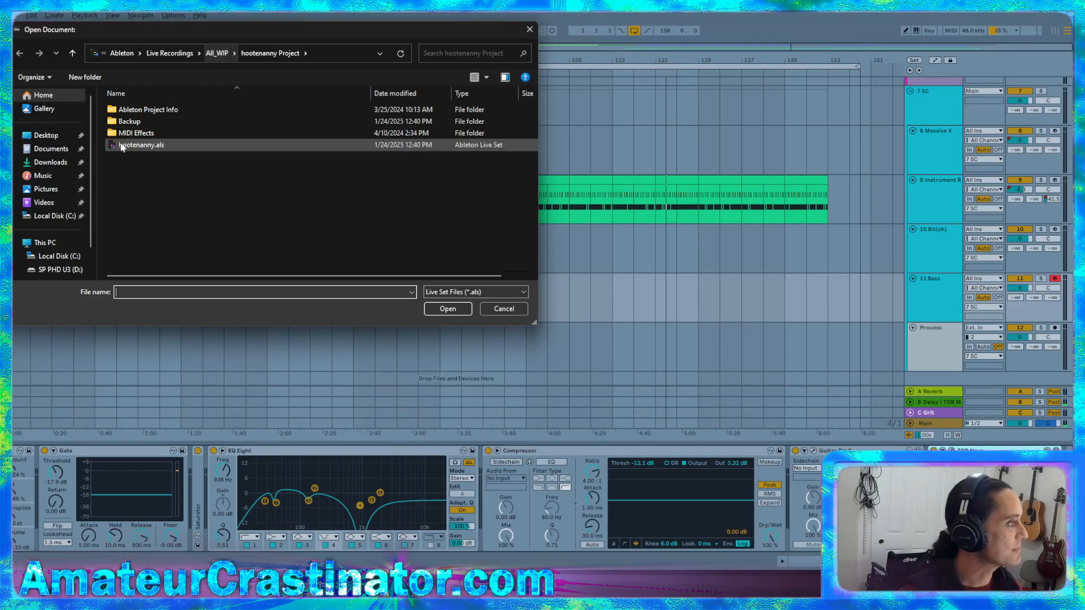
click(534, 29)
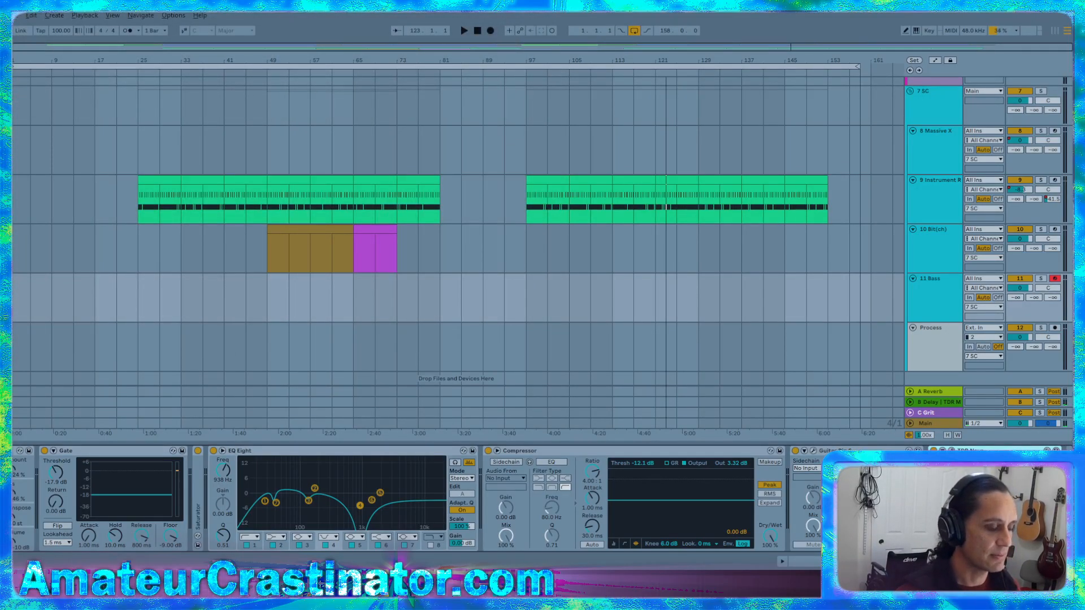
Reopen hootenanny.als from the hootenanny Project folder, discarding the unsaved changes
click(17, 16)
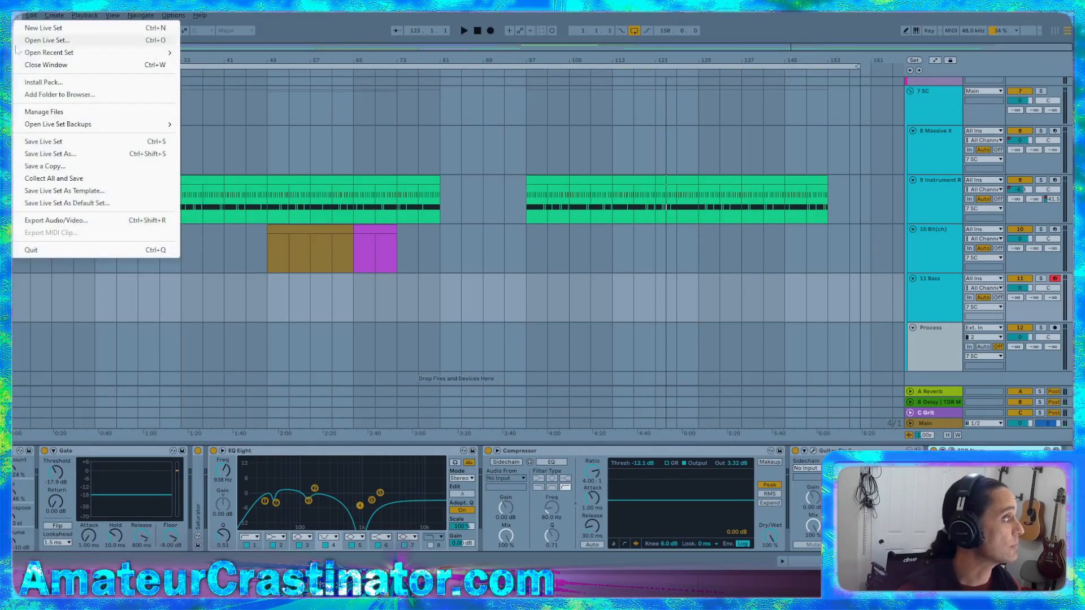
click(34, 41)
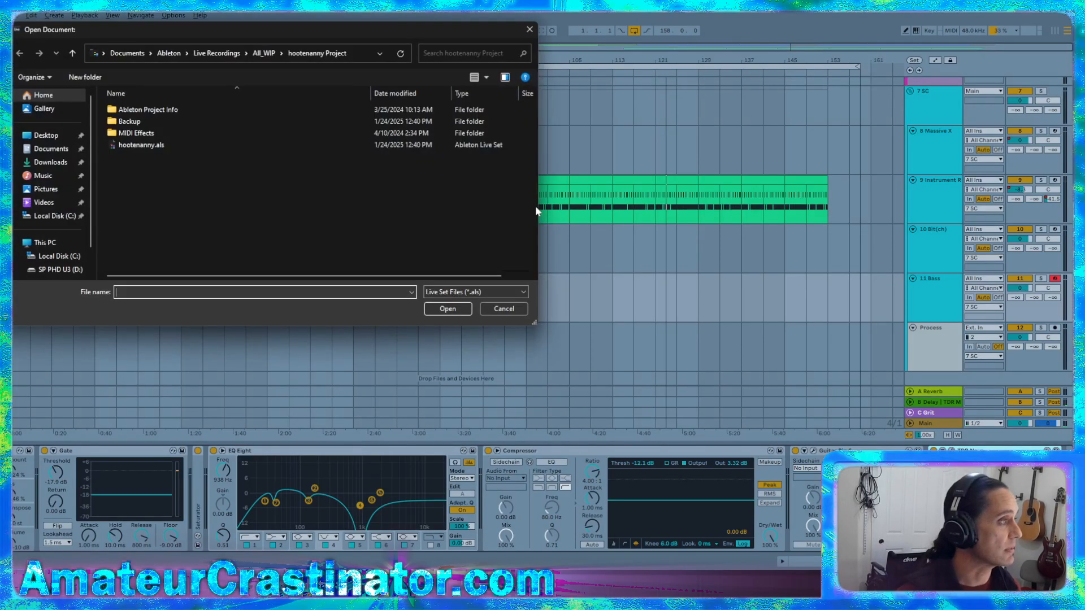
double_click(141, 145)
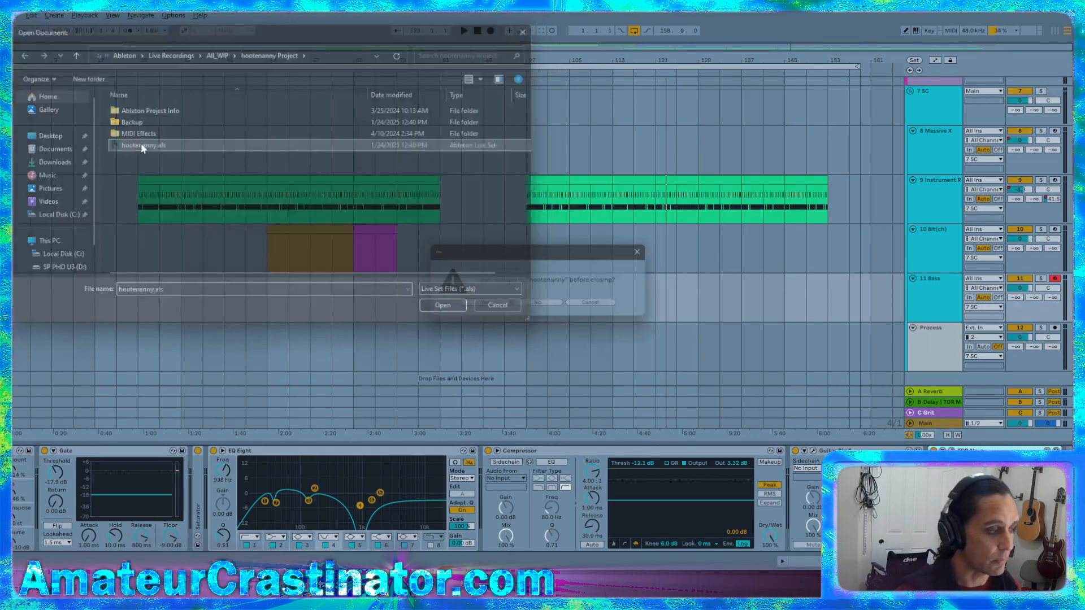
click(538, 306)
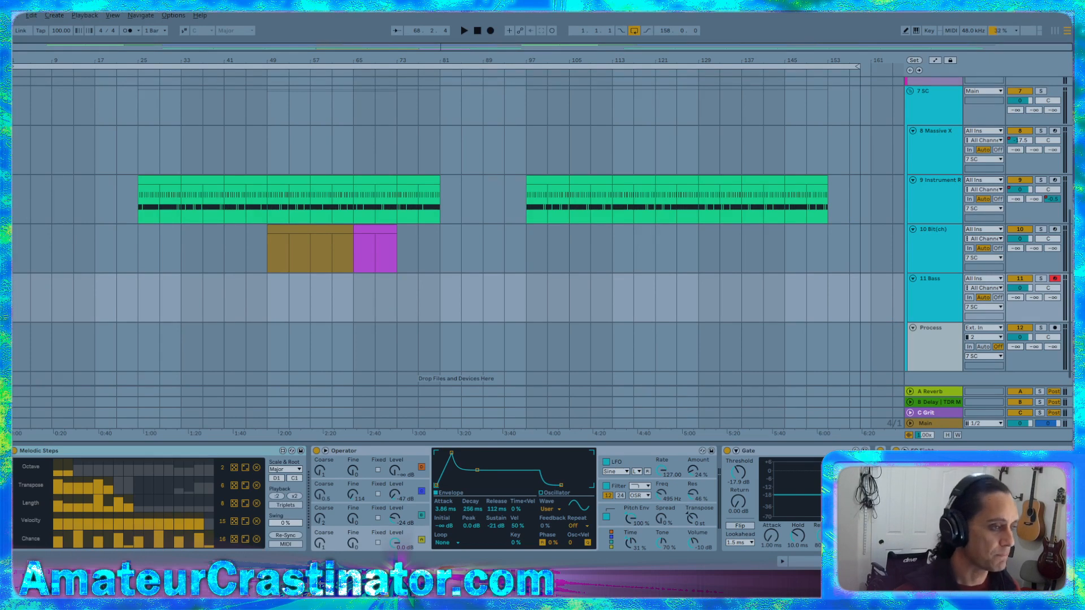
Show the plug-in windows of 11 Bass, start playback, close TDR Nova and centre the Guitar Rig 6 window
scroll(417, 499, right, 10)
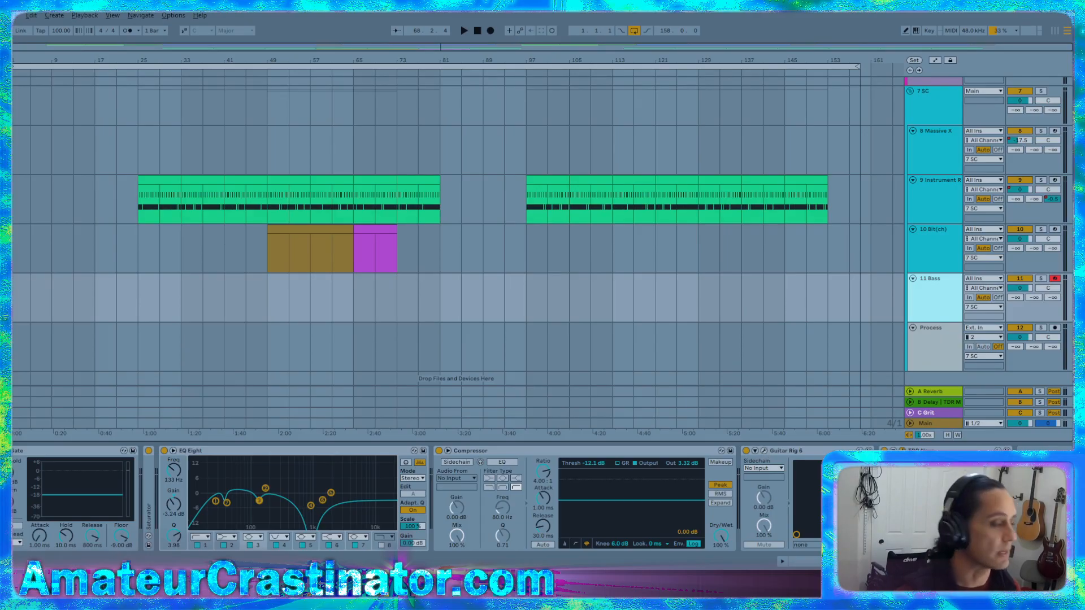
key(ctrl+alt+p)
drag(1066, 72, 807, 100)
drag(653, 50, 414, 40)
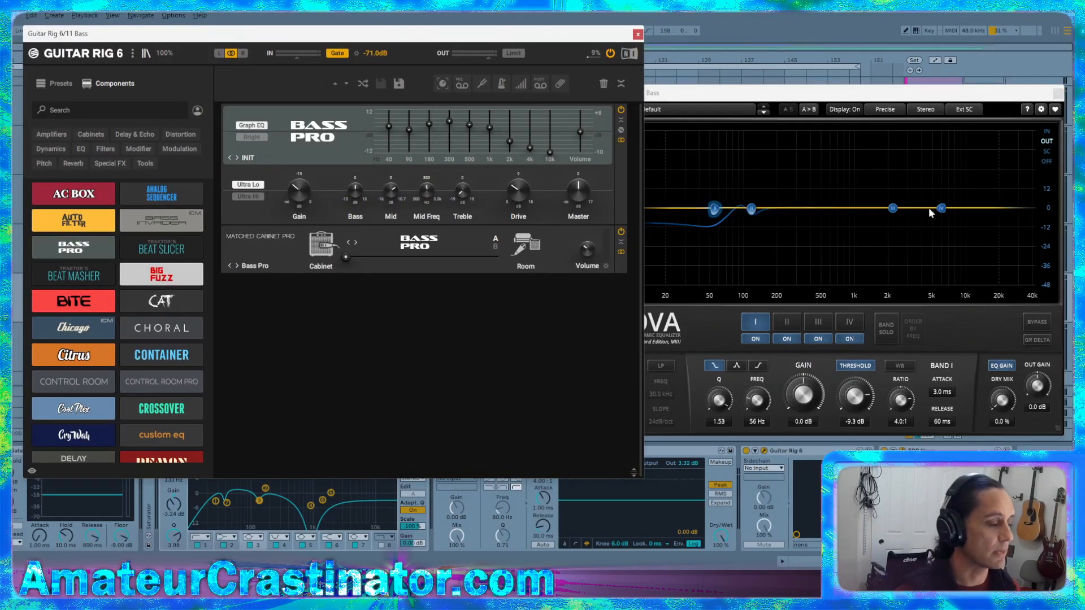
key(space)
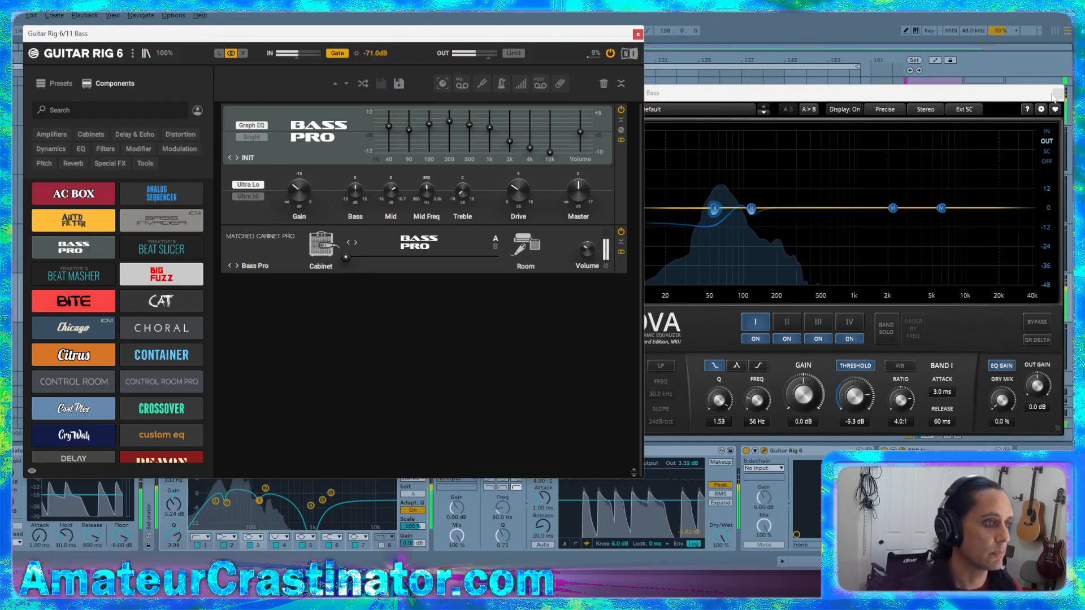
click(672, 510)
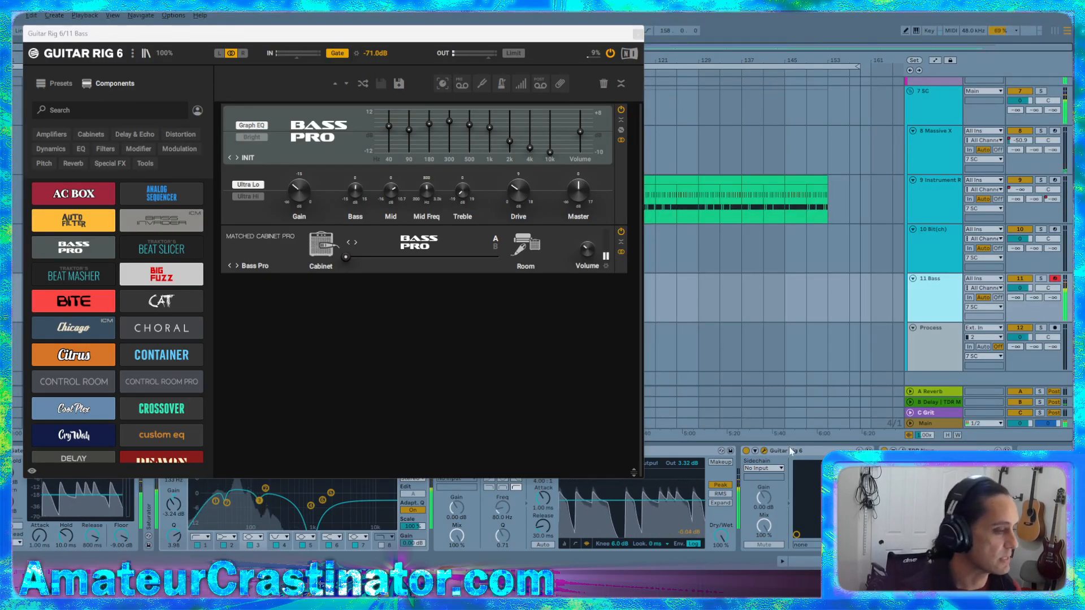
drag(386, 35, 594, 54)
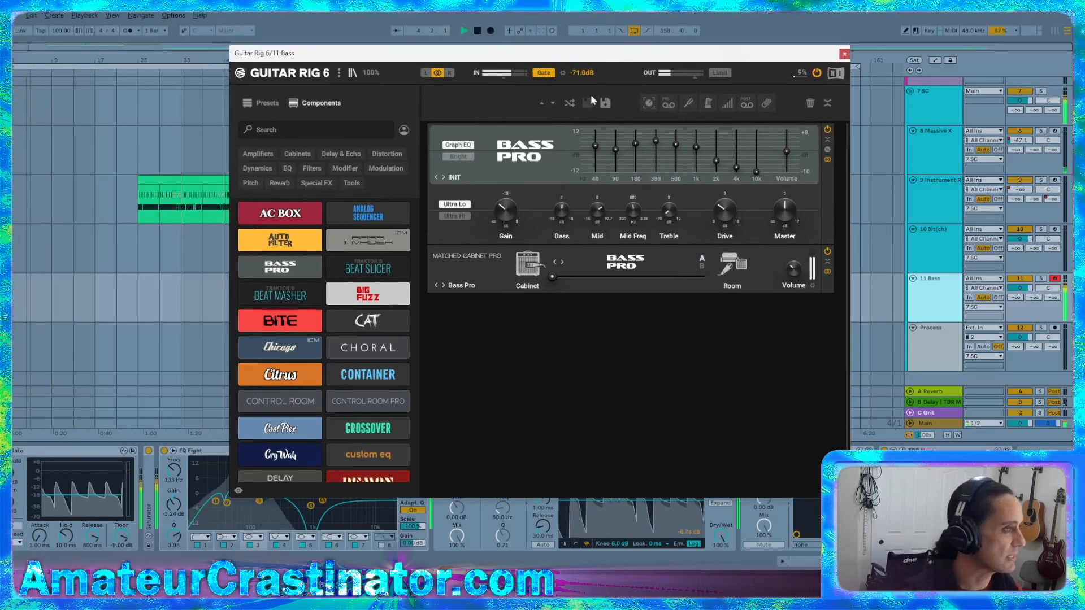
Set Bass Pro's Treble to about -3.6 dB and Gain to about -18.9 dB, and fine-tune Drive and Master
click(817, 73)
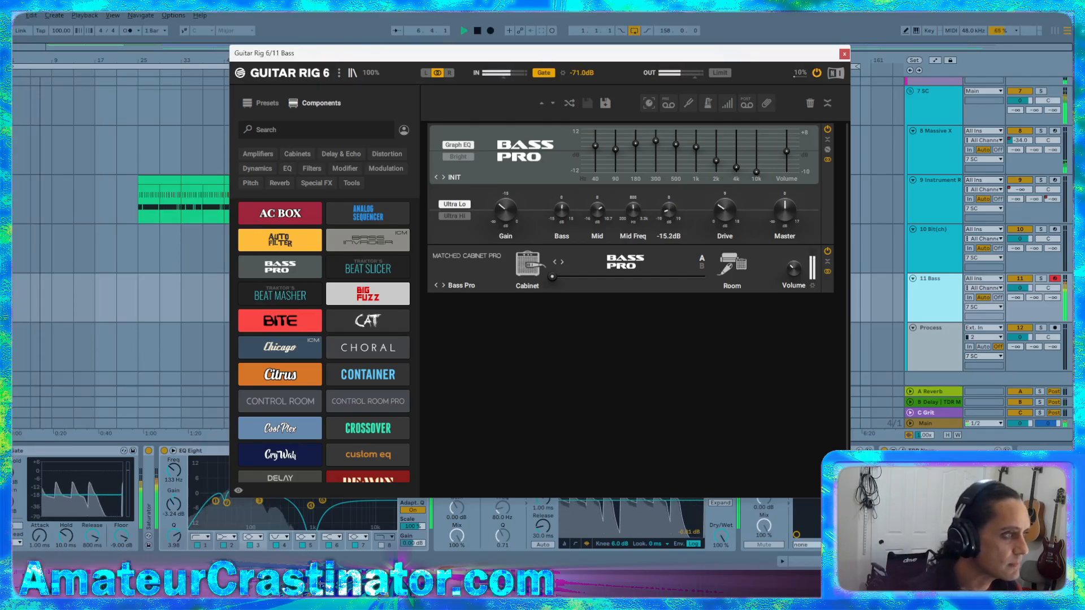
drag(662, 213, 662, 192)
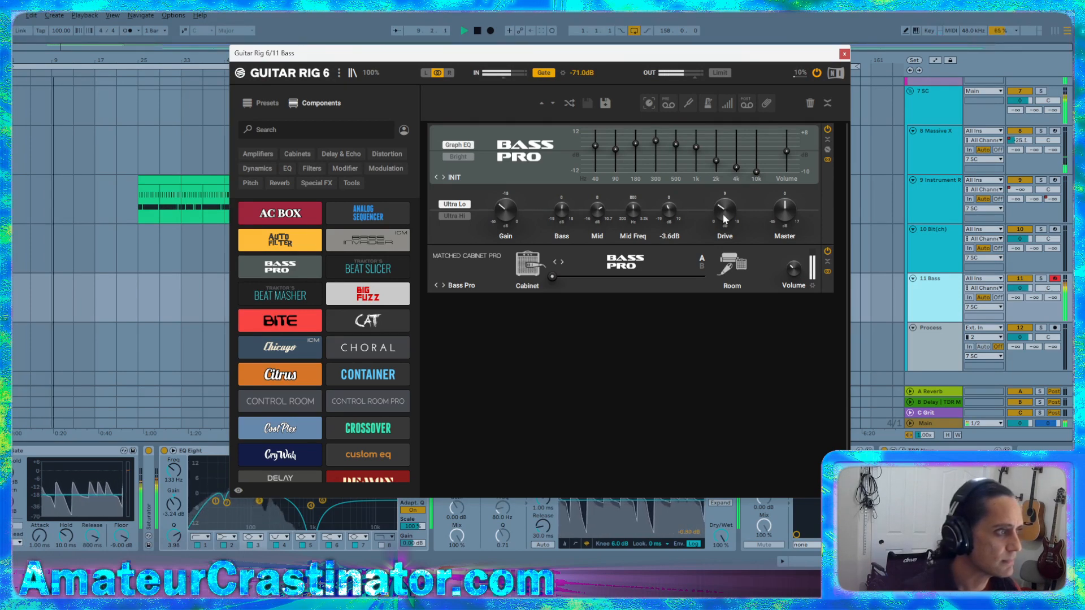
drag(723, 213, 724, 208)
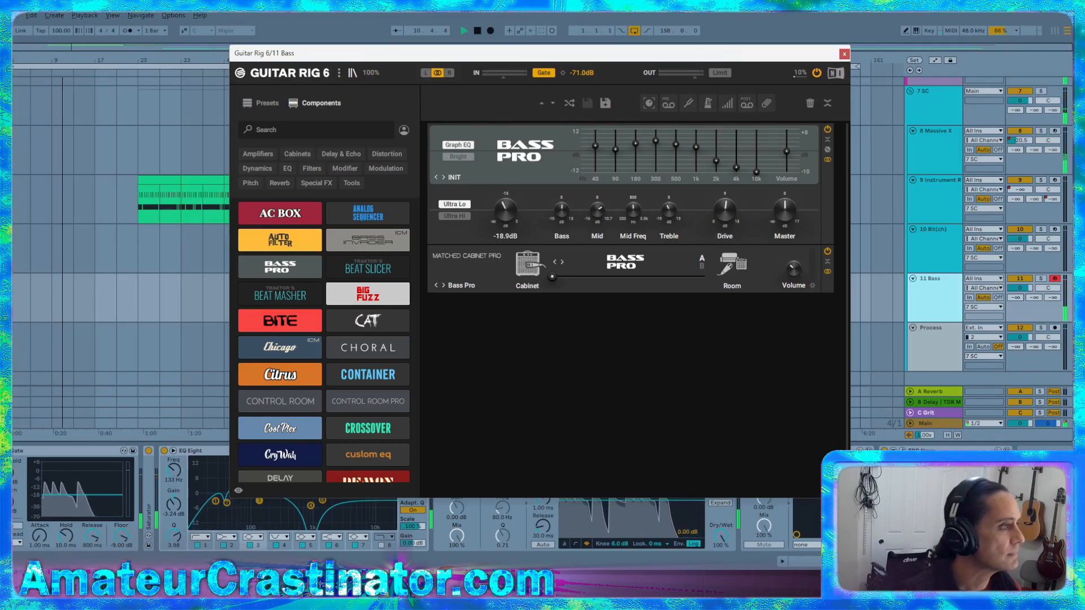
drag(505, 210, 504, 211)
drag(725, 209, 784, 221)
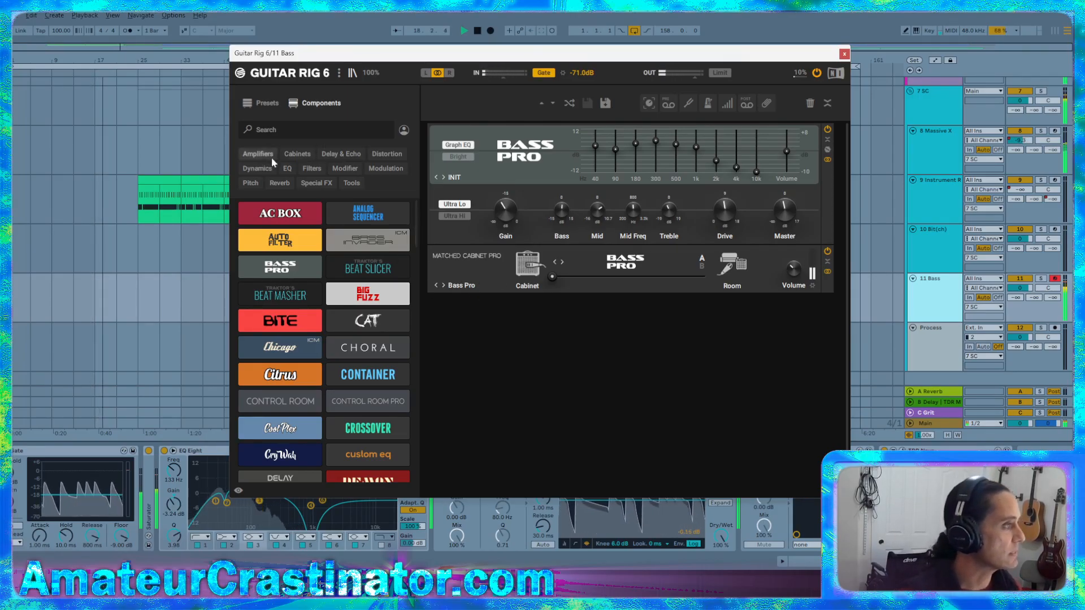
Replace the Matched Cabinet Pro below Bass Pro with a Control Room Pro cabinet
click(288, 155)
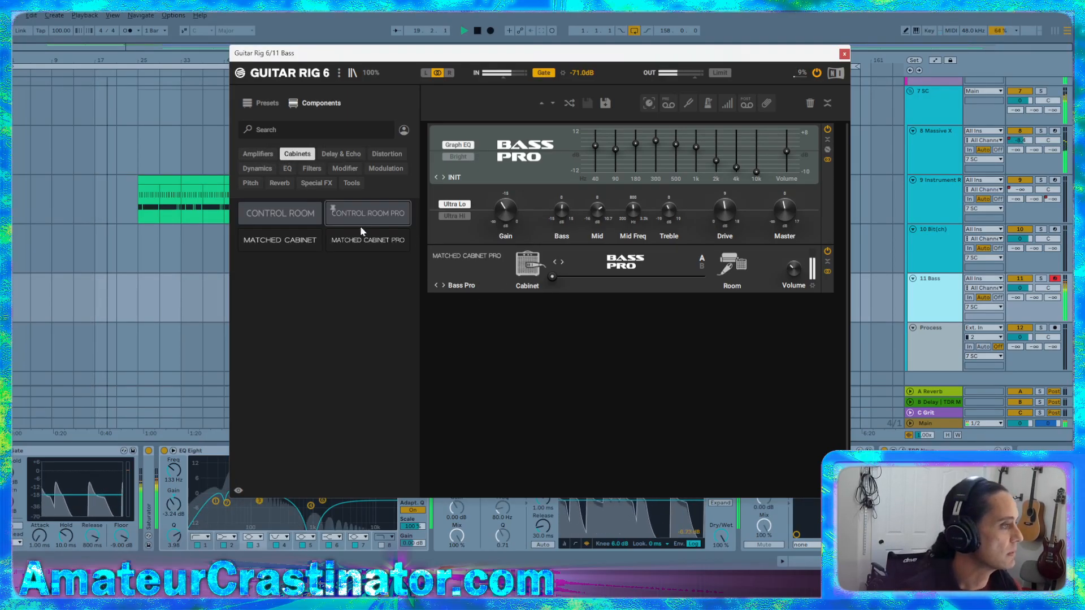
click(445, 277)
key(Delete)
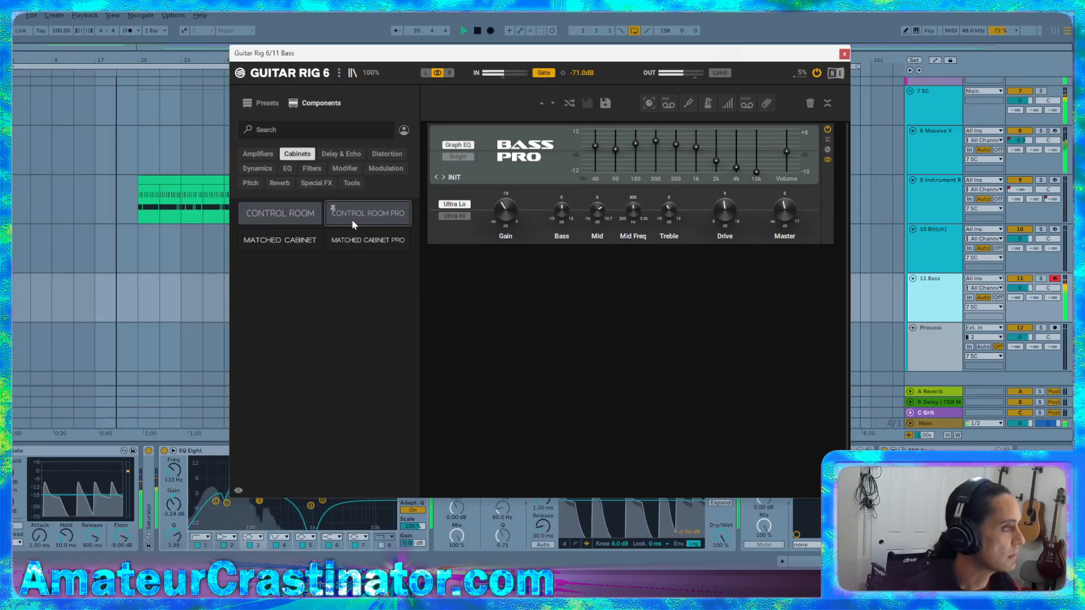
drag(368, 213, 702, 293)
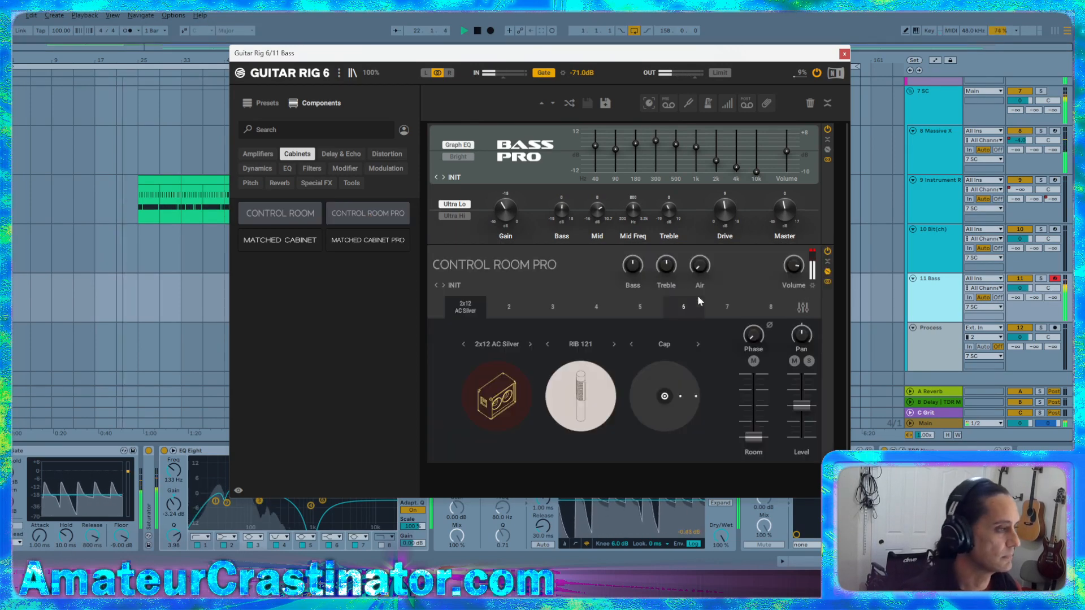
Choose the 8x10 Bass Pro cabinet in Control Room Pro's first slot and set the output volume to about -10.1 dB
click(509, 343)
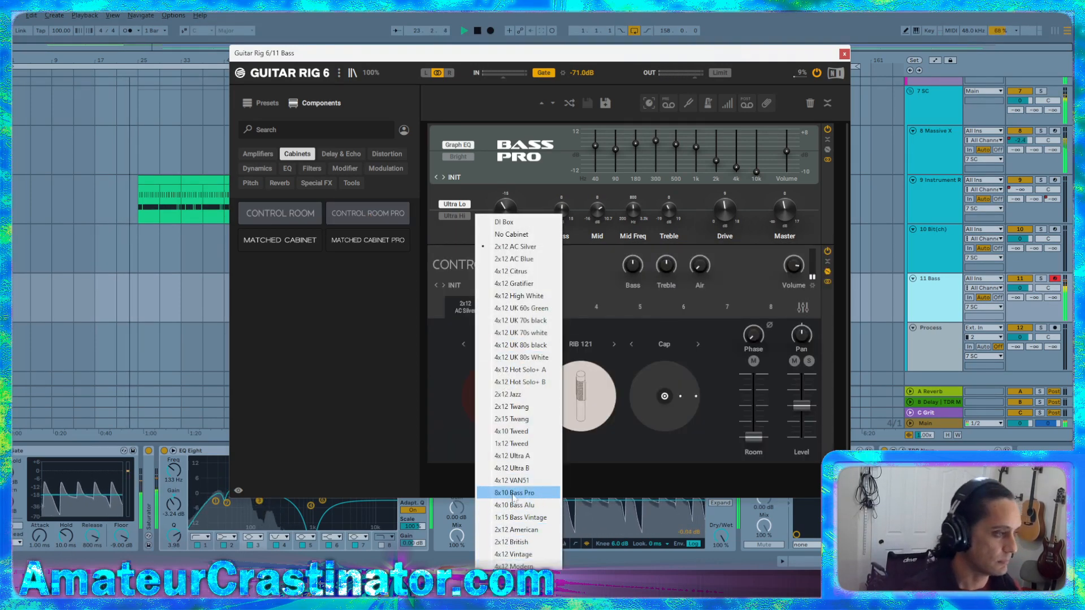
click(537, 493)
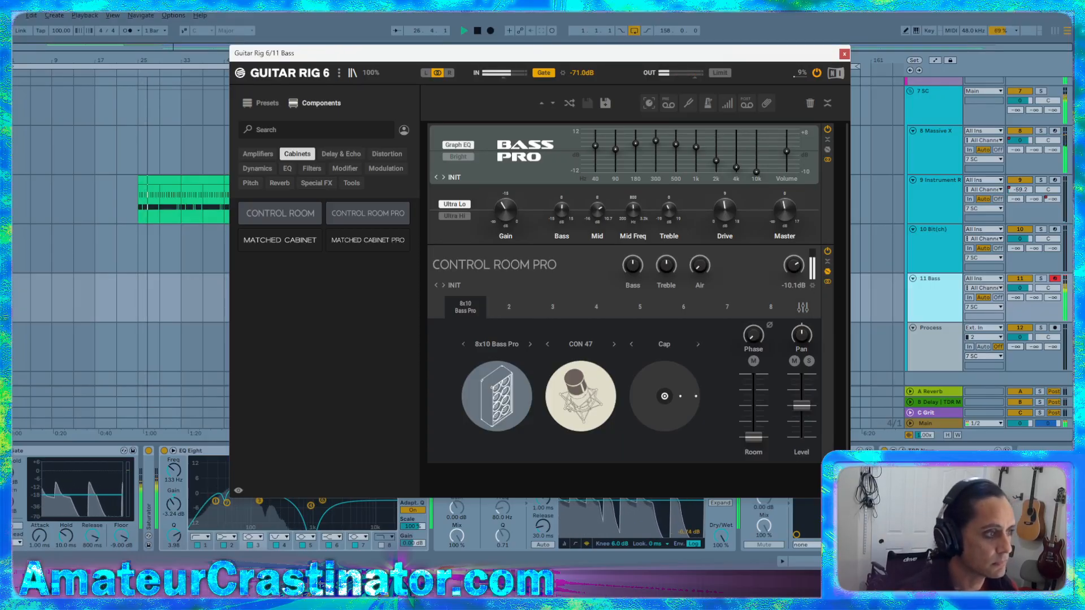
drag(794, 265, 797, 278)
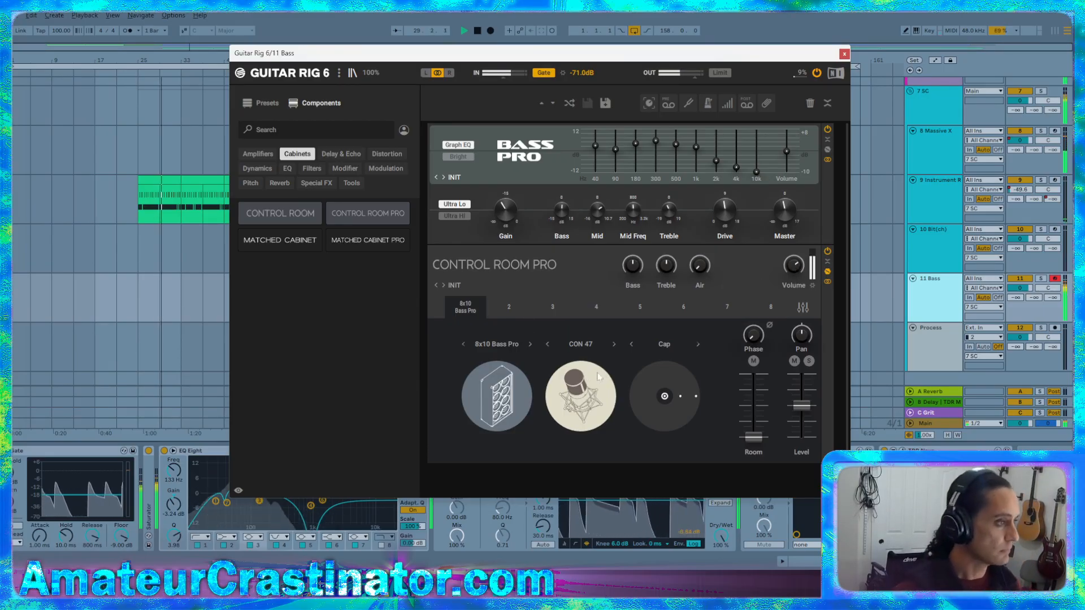
Audition microphones for the first cabinet, choosing CON 30 at the Cone position, and set its level to -19.0 dB
click(614, 346)
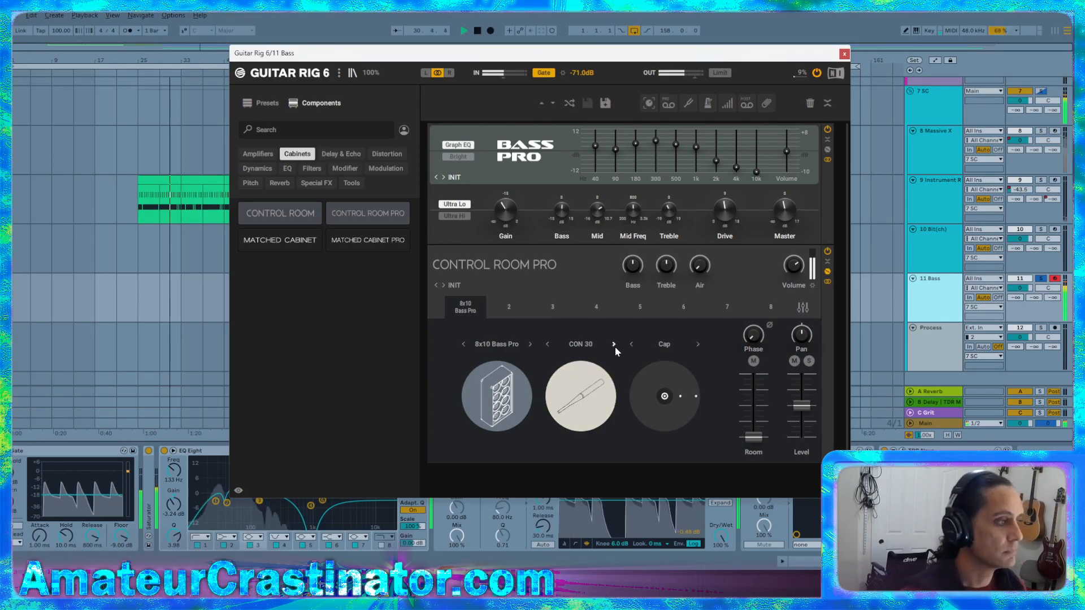
click(615, 345)
click(545, 341)
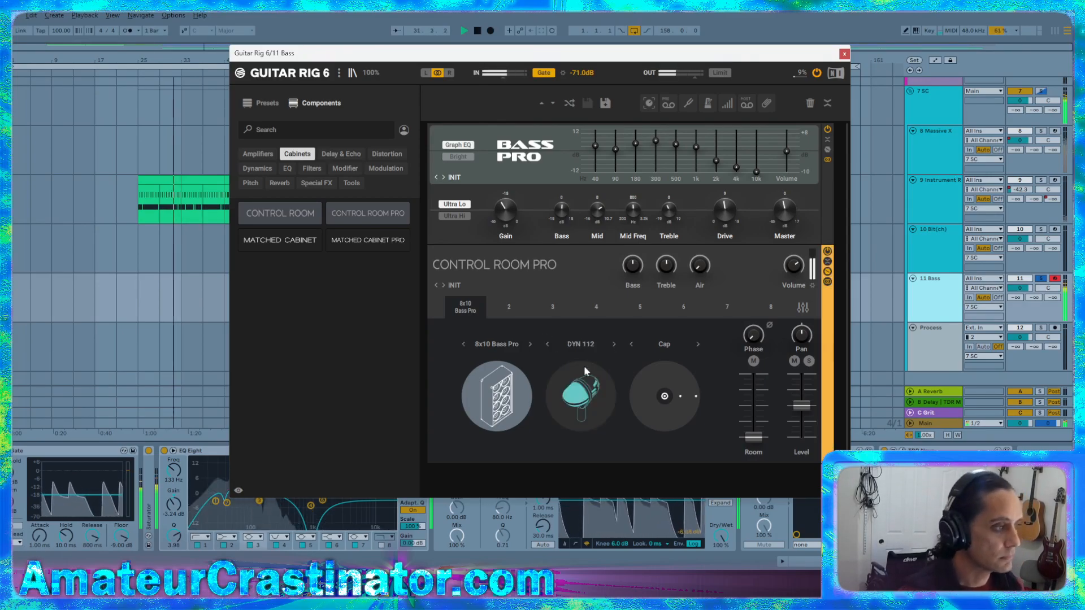
click(548, 345)
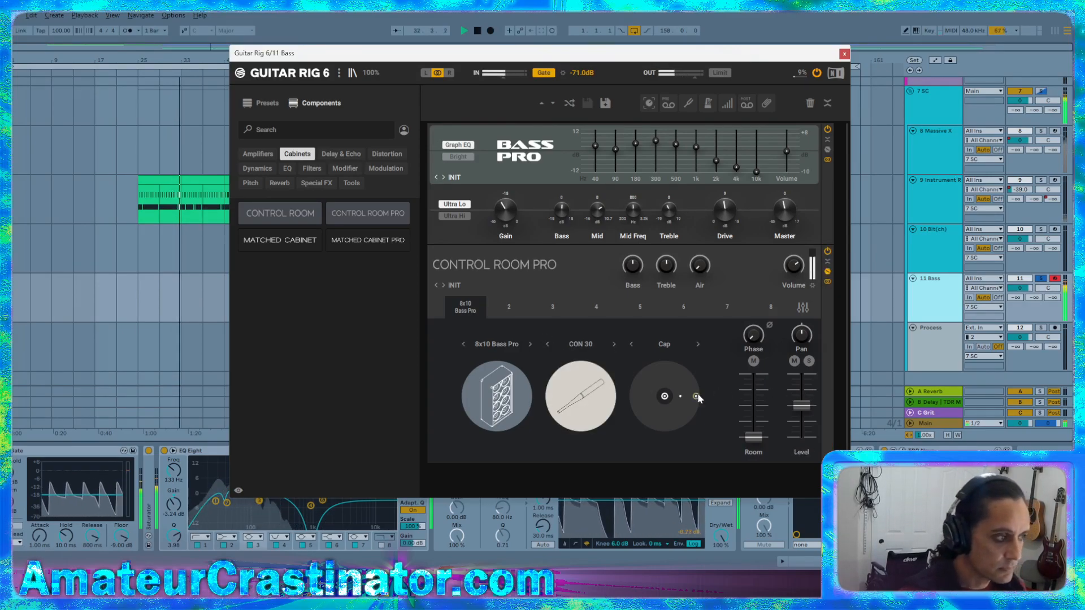
click(681, 397)
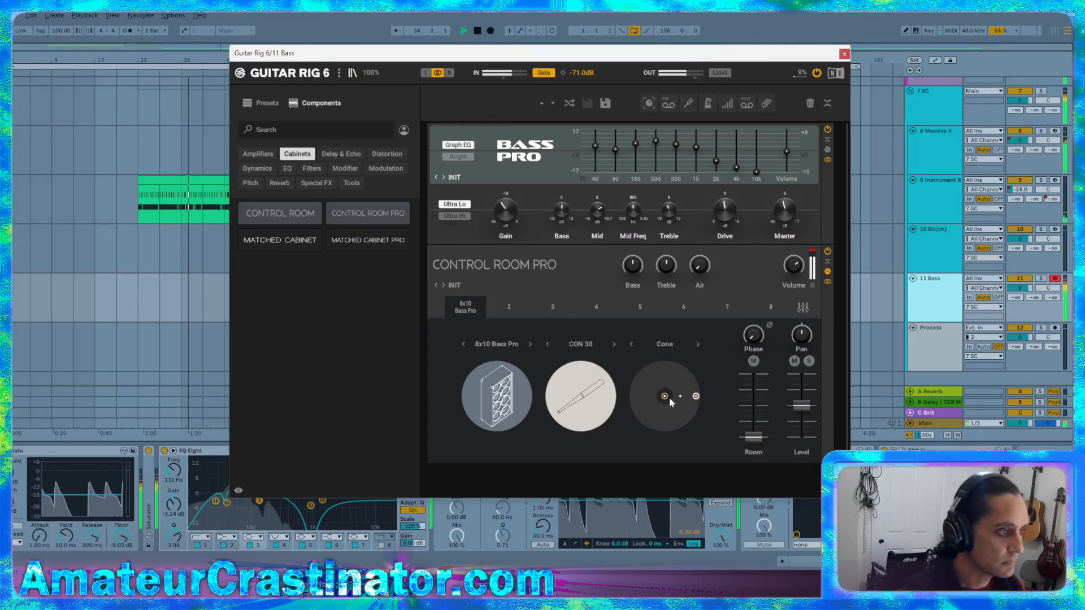
drag(807, 406, 801, 417)
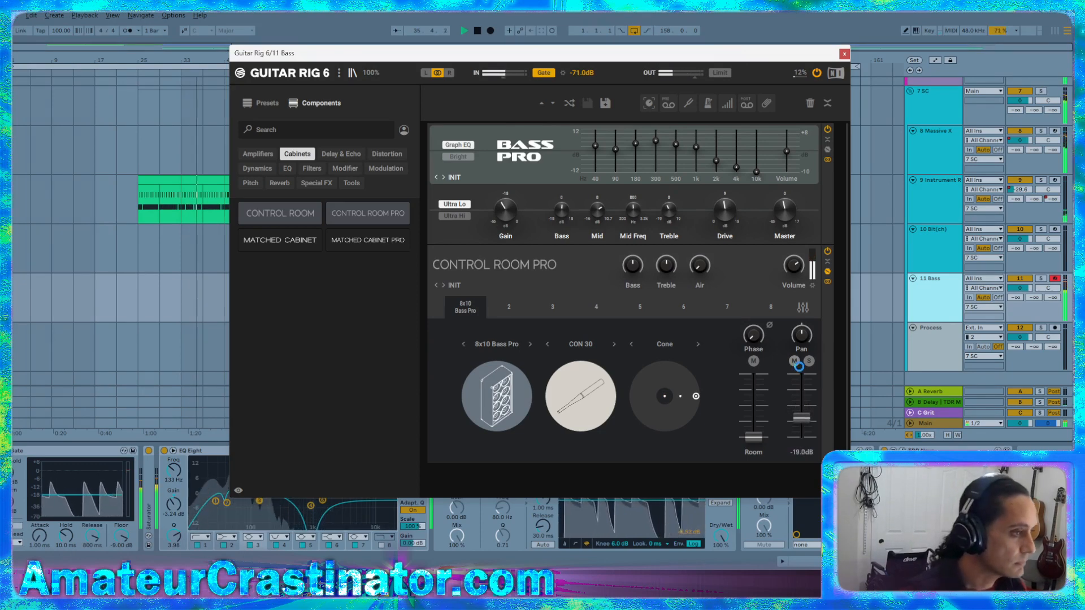
Load another 8x10 Bass Pro cabinet into Control Room Pro's second slot
click(510, 308)
click(487, 356)
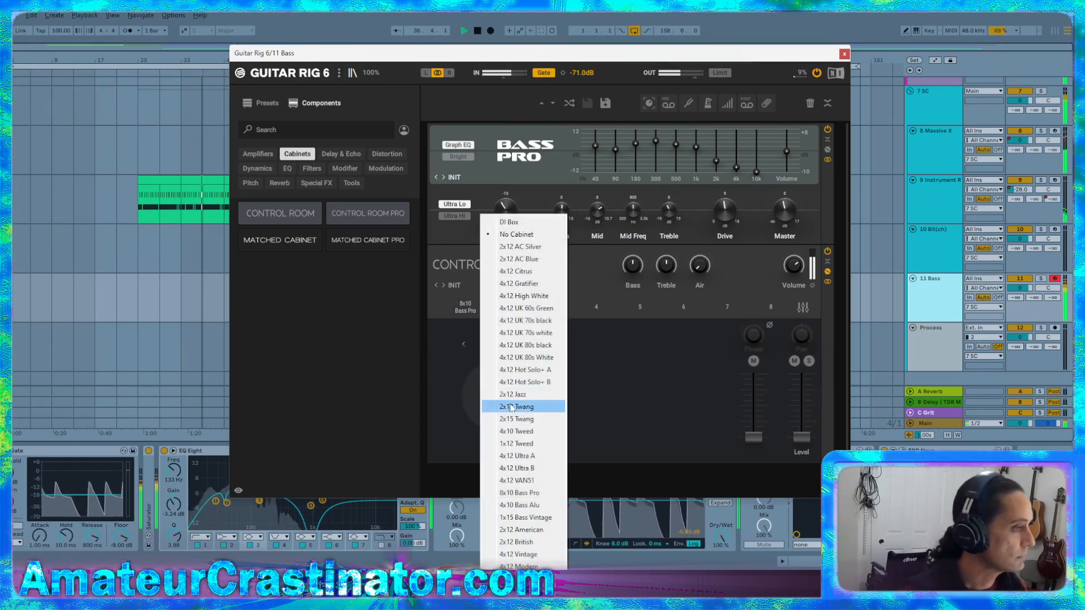
click(505, 497)
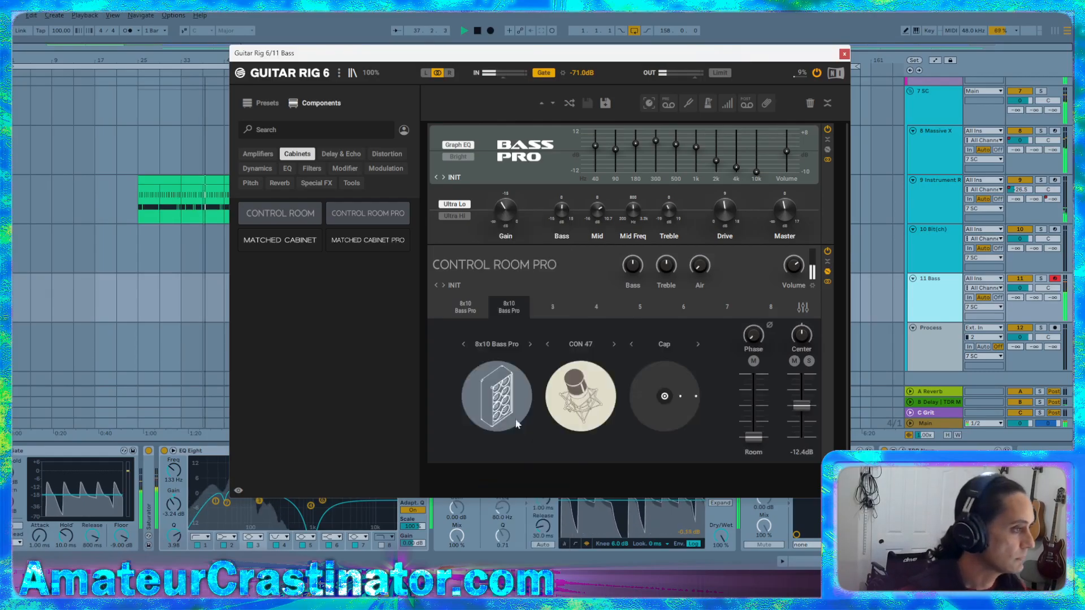
Solo 11 Bass, audition microphones for the second cabinet and choose DYN 112
click(573, 346)
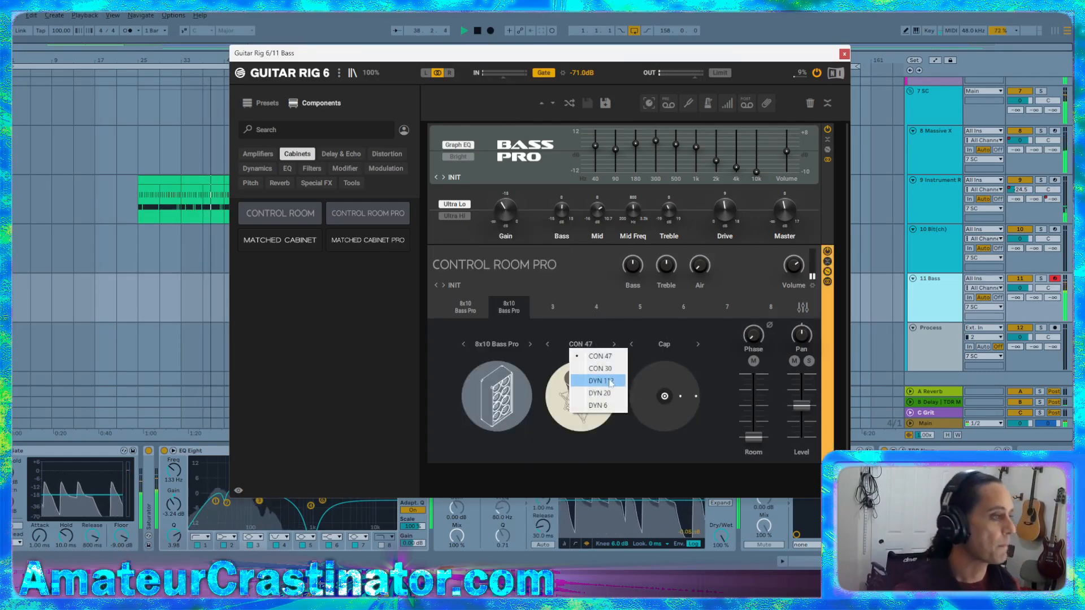
click(591, 380)
key(s)
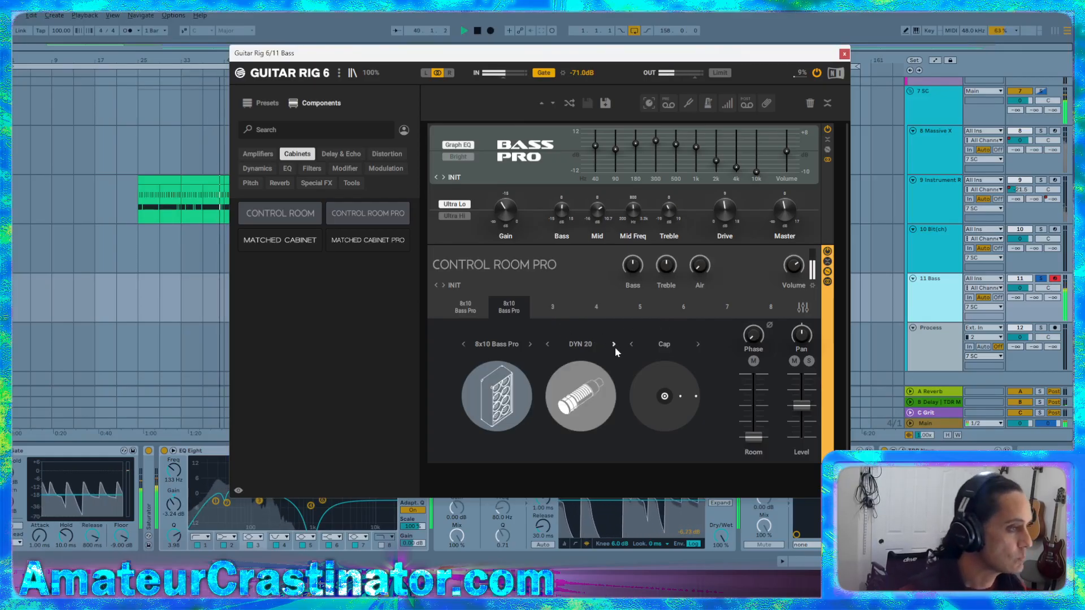
click(547, 345)
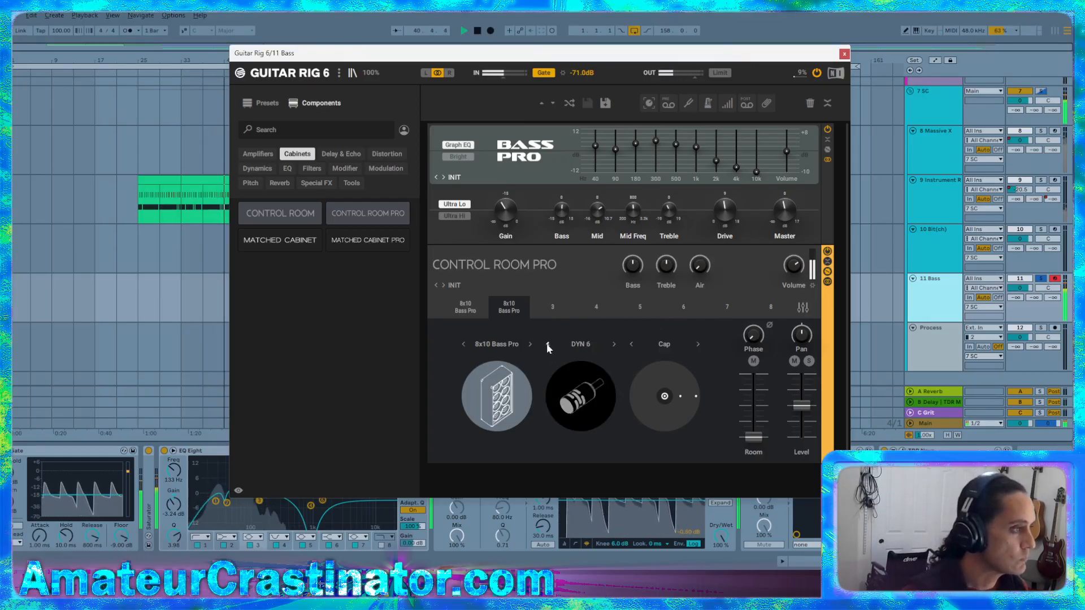
click(547, 345)
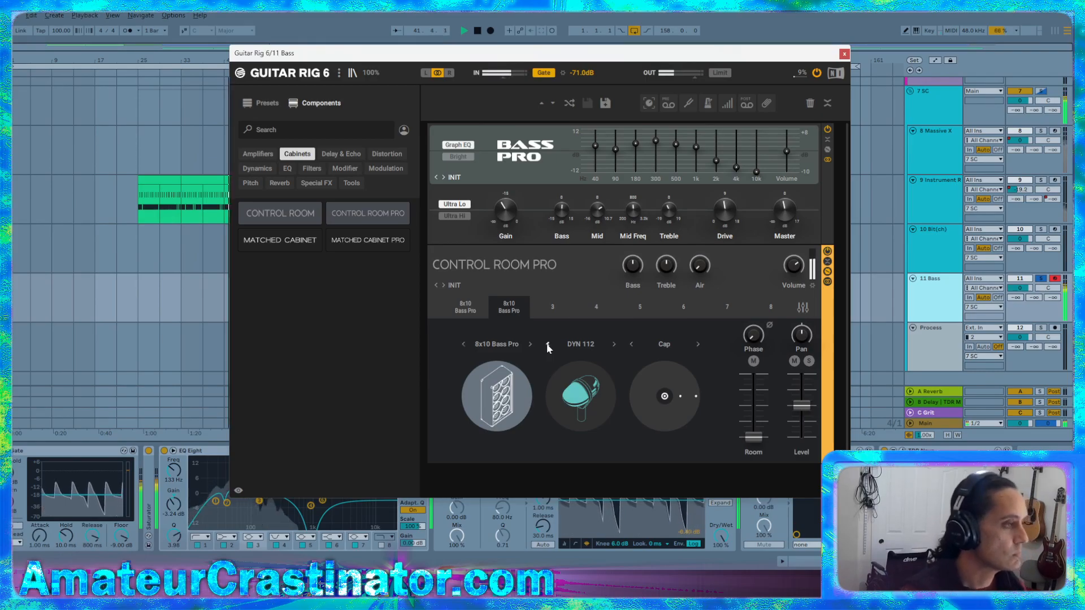
Audition microphone positions for the second cabinet, briefly trying DYN 6, settle on DYN 112 at the Cone position, and turn off its solo
click(691, 397)
click(681, 396)
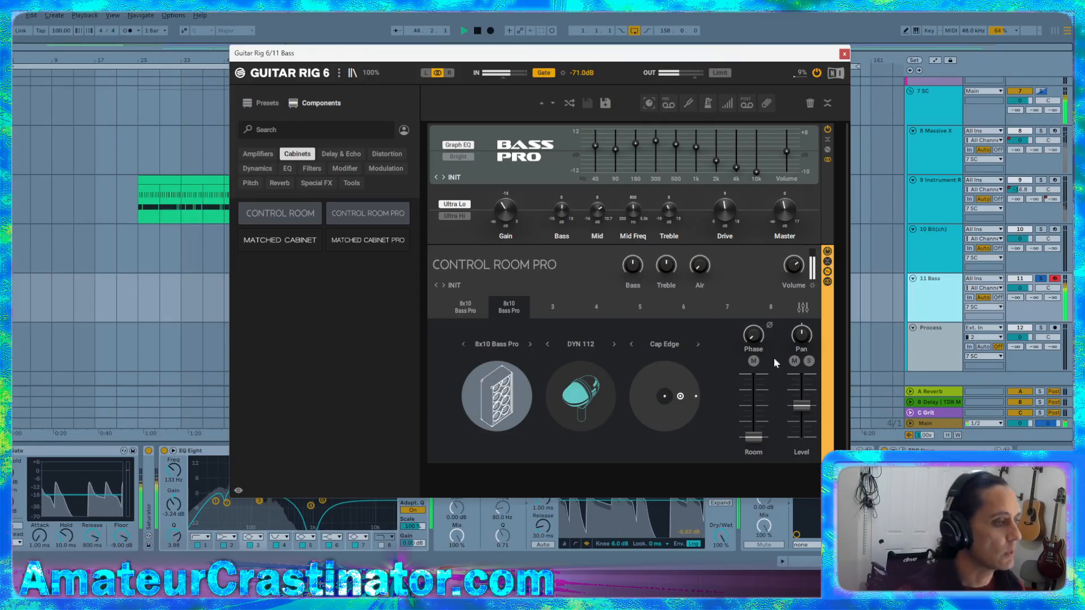
click(664, 396)
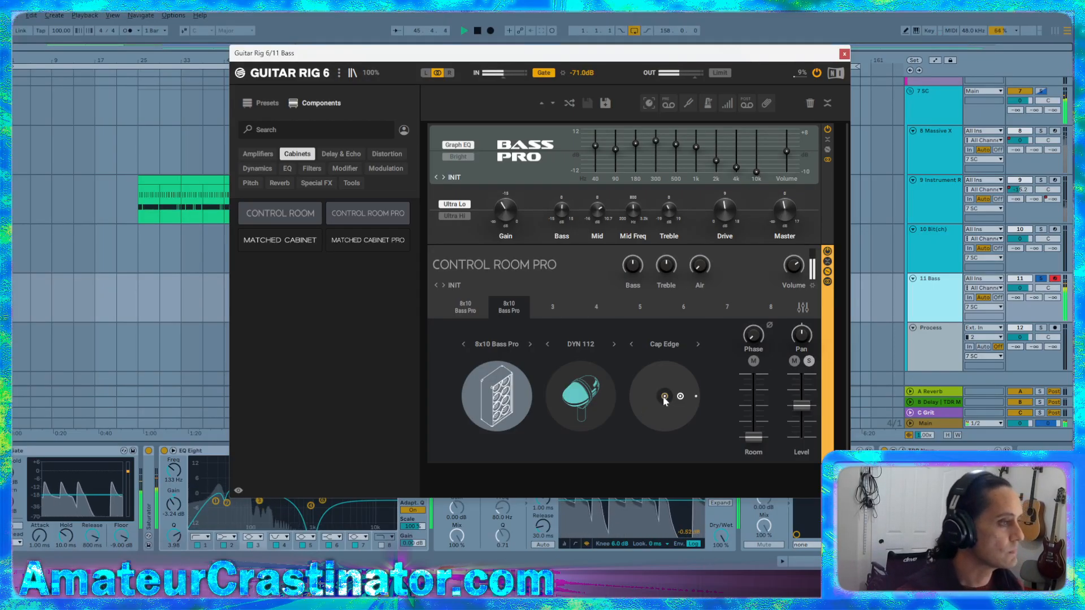
click(614, 345)
click(613, 344)
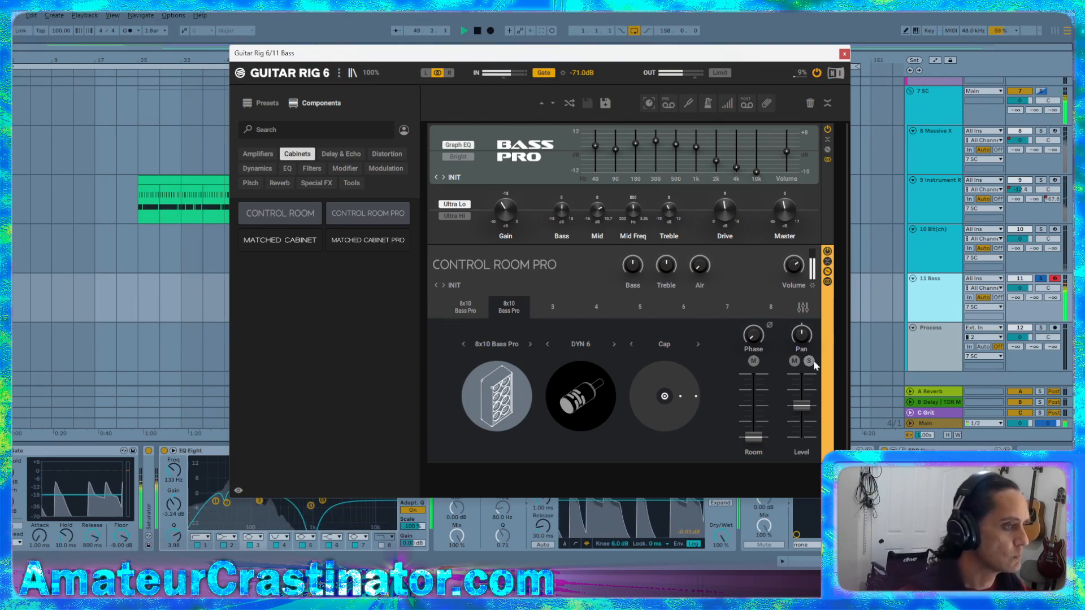
click(547, 345)
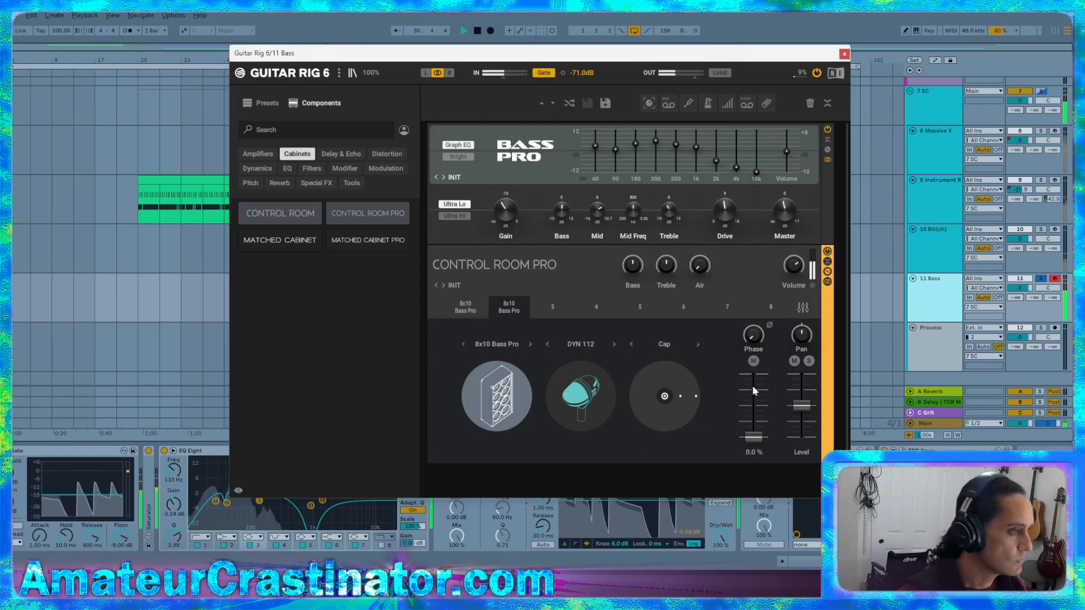
click(681, 396)
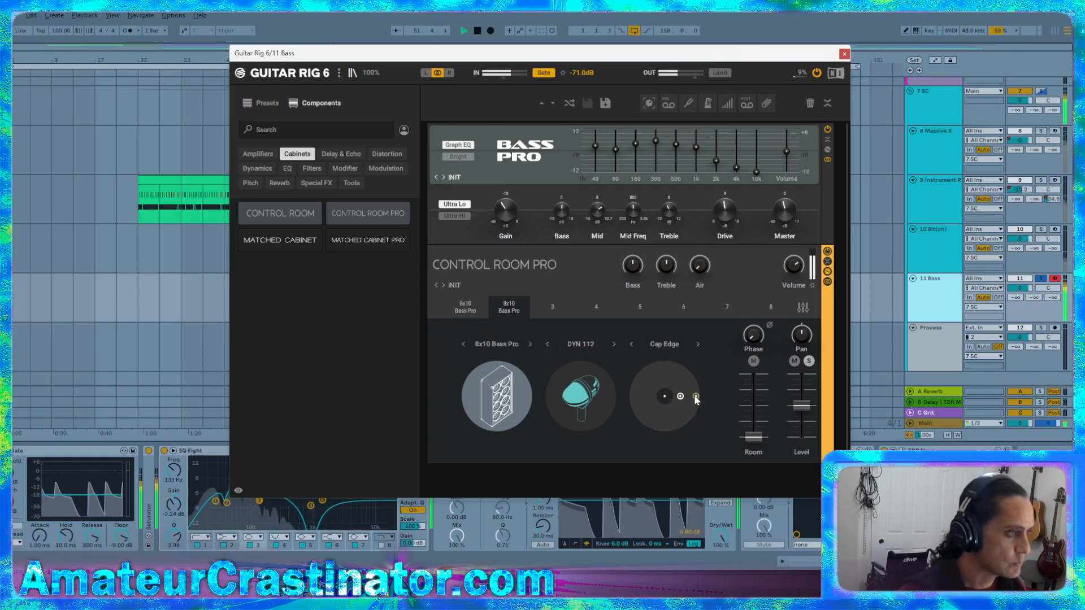
click(696, 397)
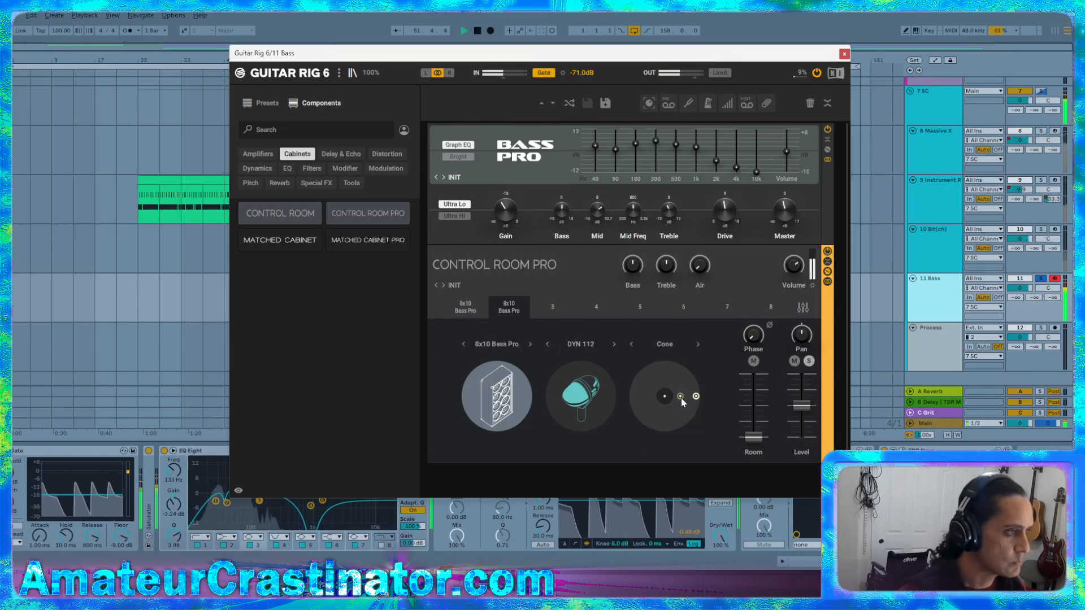
click(809, 362)
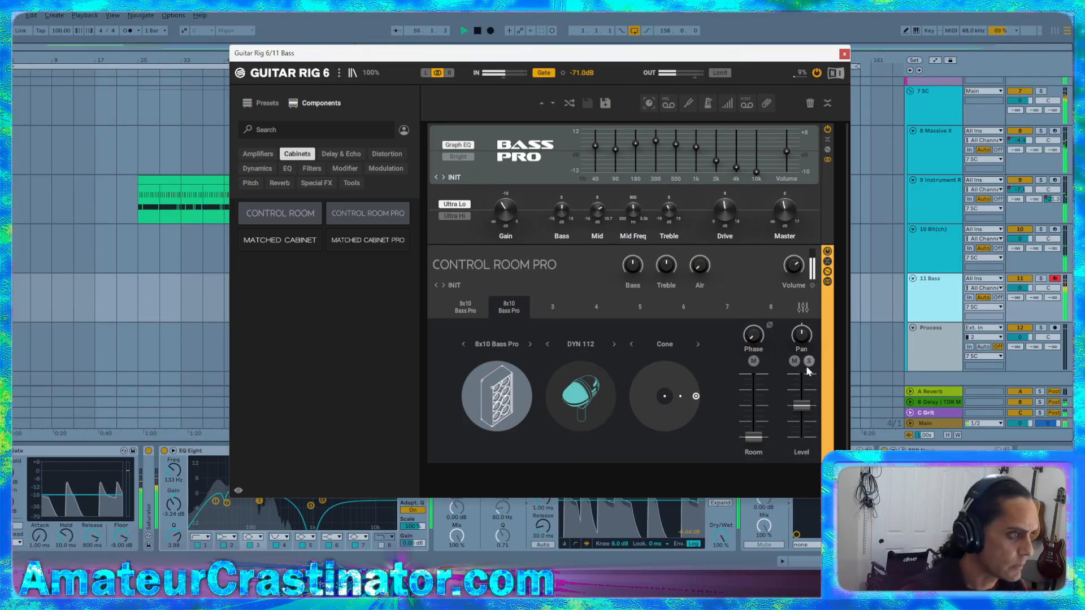
Balance the two cabinets in Control Room Pro's mixer, setting the first to -10.1 dB and the second to -13.0 dB
drag(801, 405, 801, 412)
click(480, 301)
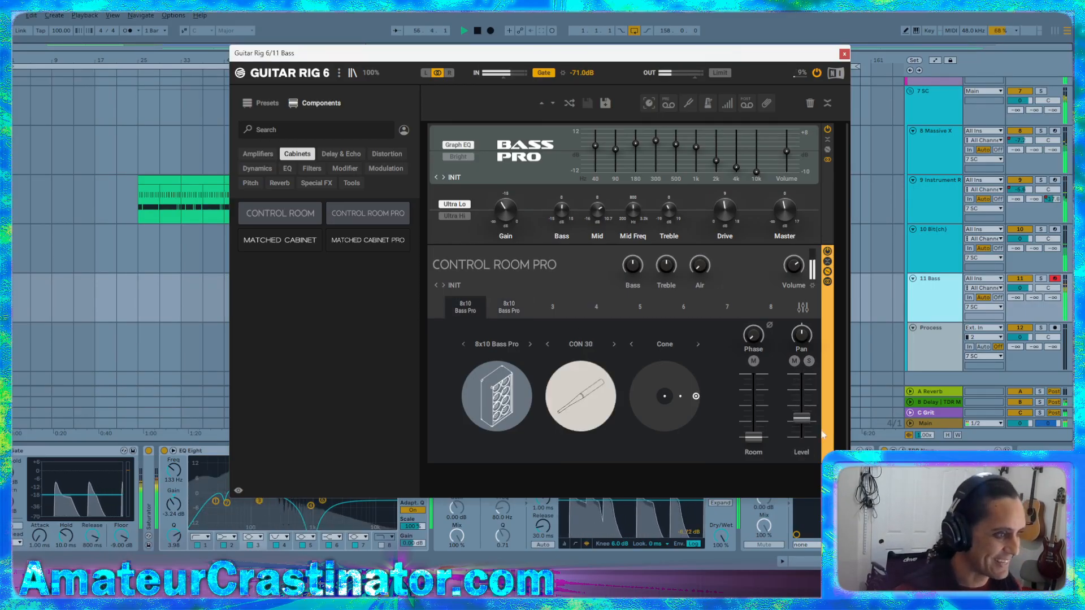
click(803, 307)
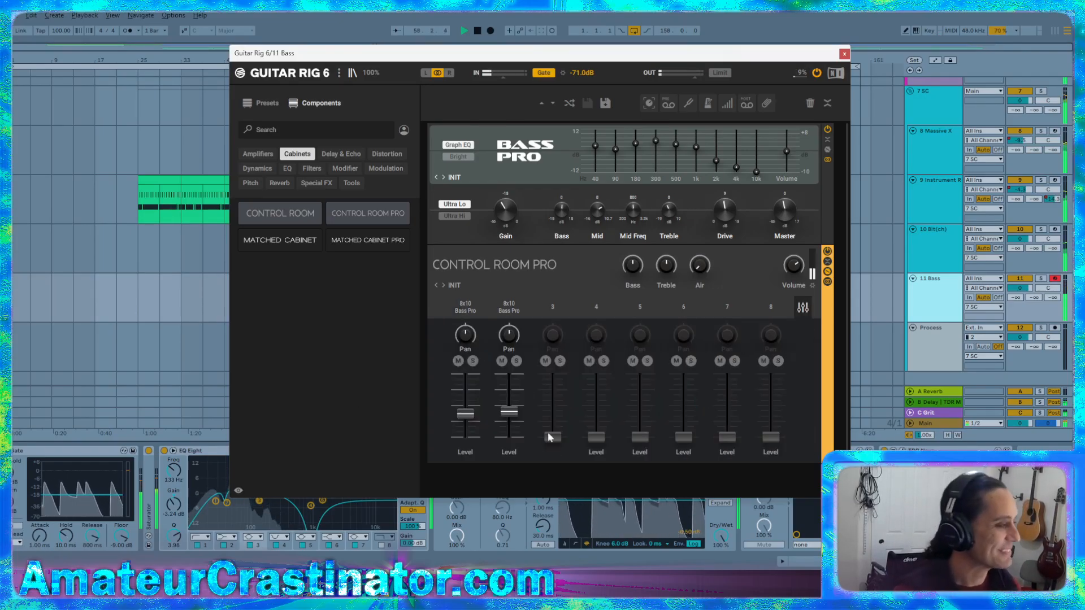
drag(508, 411, 465, 400)
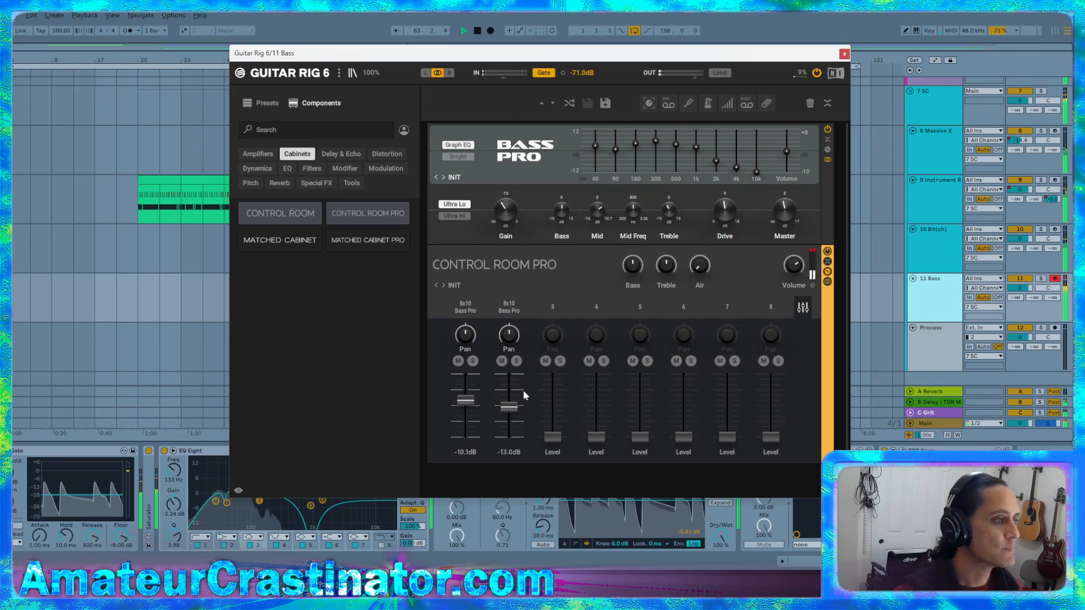
Compare the sound with the second cabinet muted and unmuted, and set the first cabinet's level to -11.5 dB
click(501, 367)
click(503, 362)
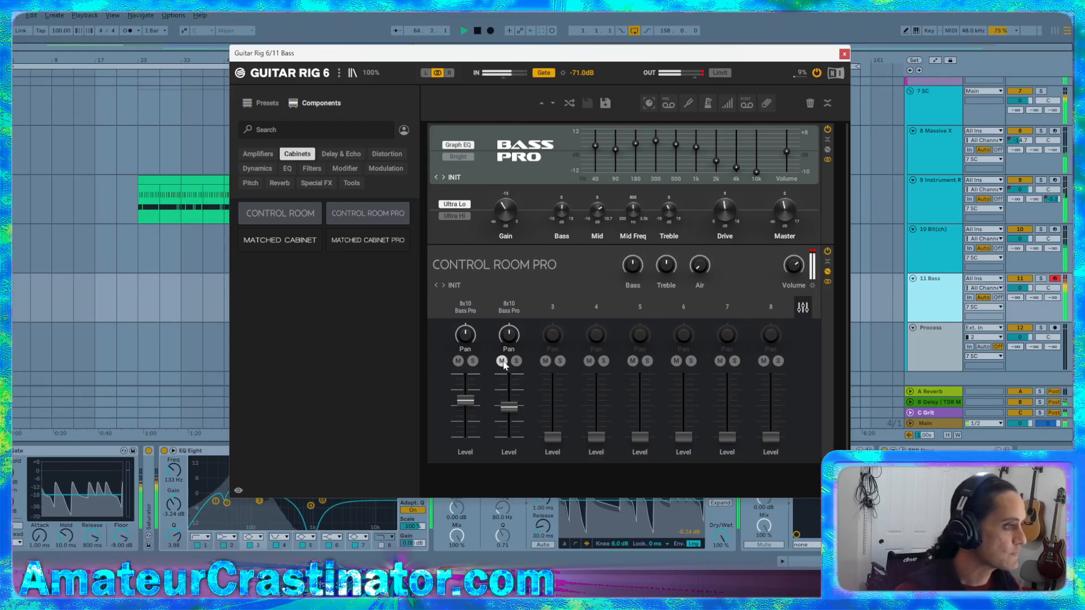
click(502, 362)
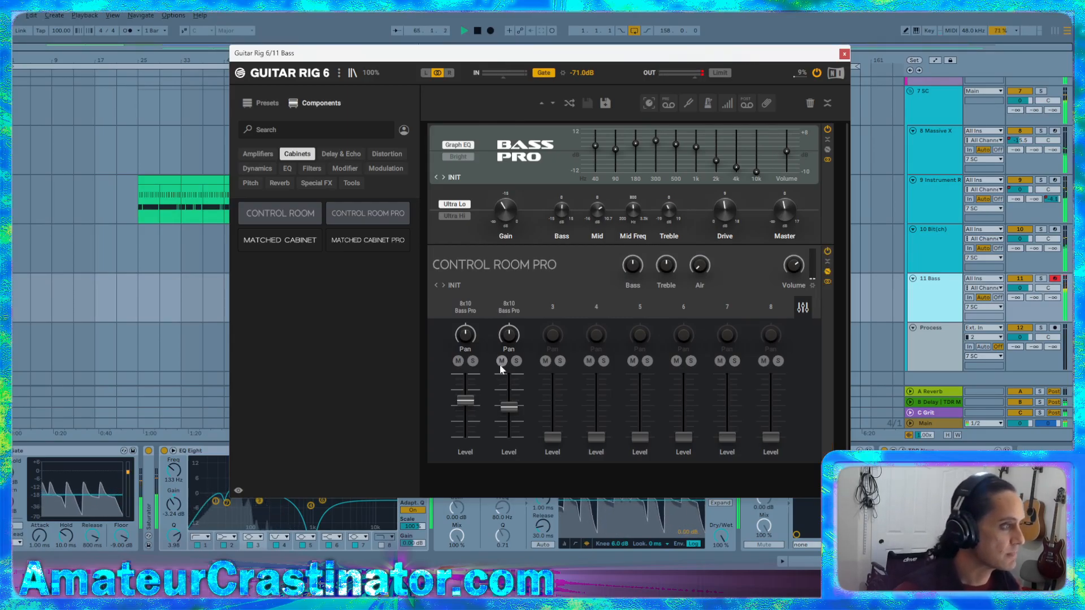
drag(465, 400, 465, 402)
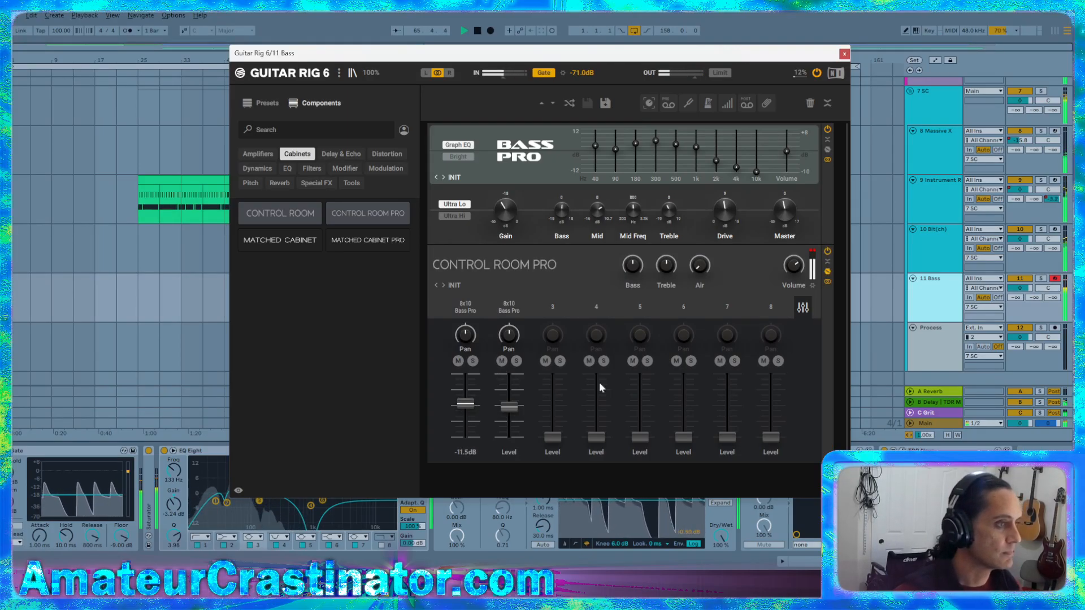
Set Control Room Pro's treble to -1.4 dB and volume to -17.1 dB, and compare the sound with Guitar Rig bypassed
drag(669, 267, 670, 271)
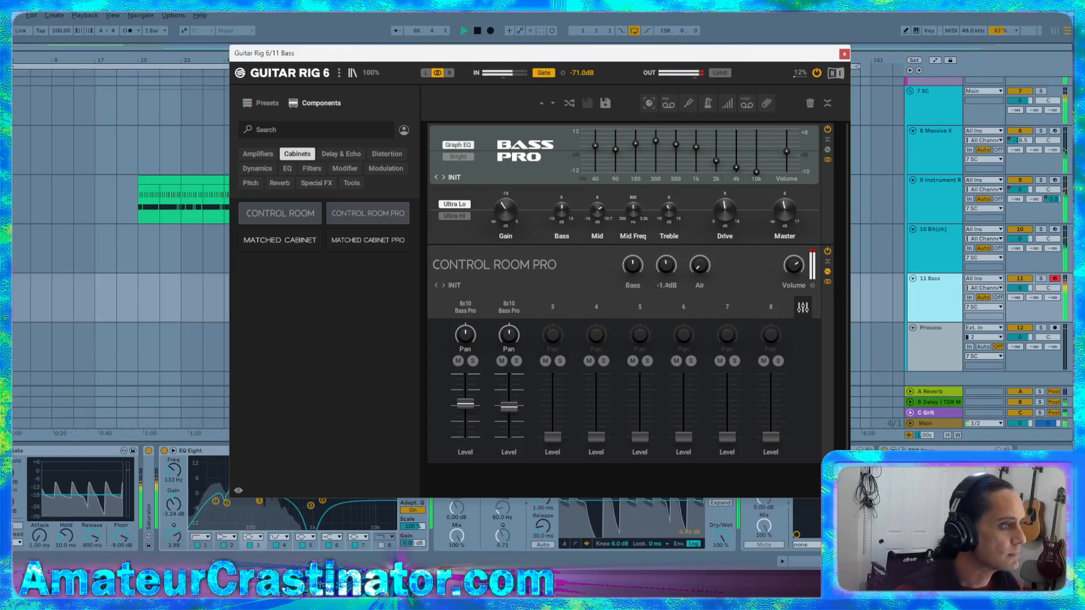
drag(797, 265, 796, 275)
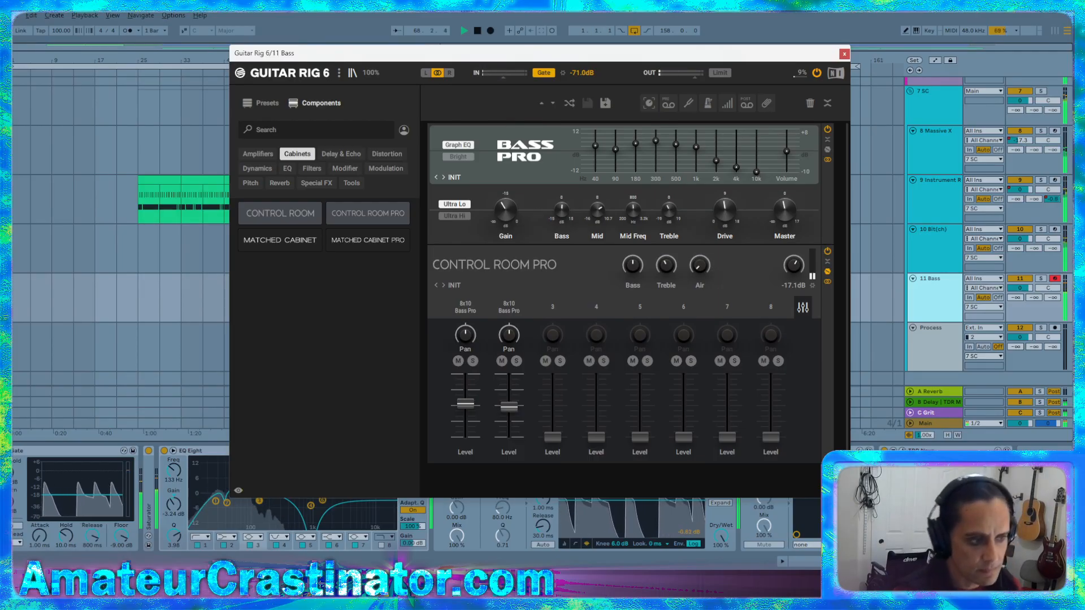
click(817, 74)
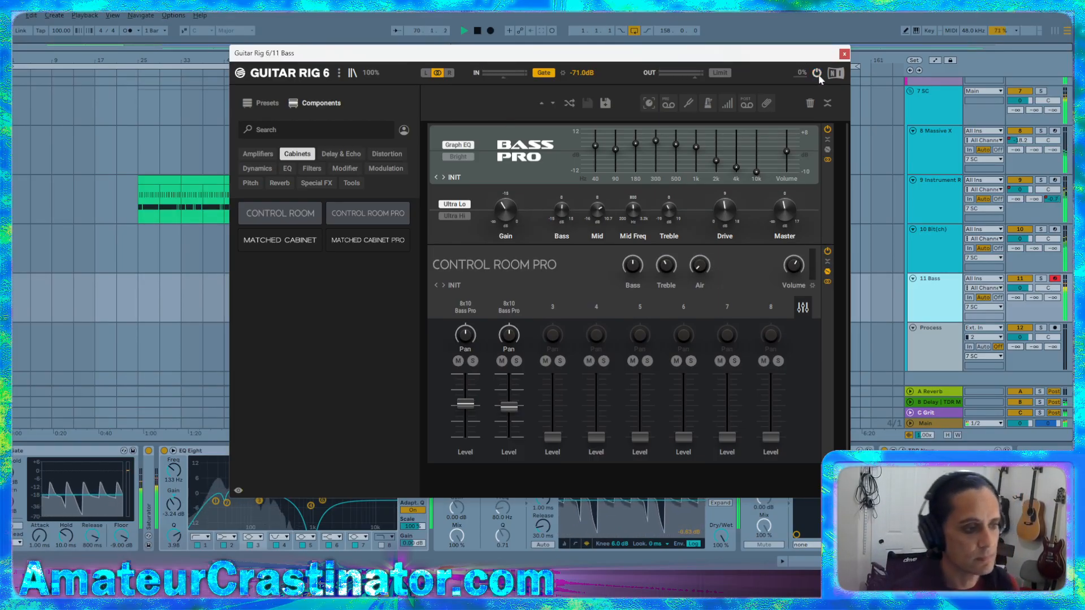
click(817, 73)
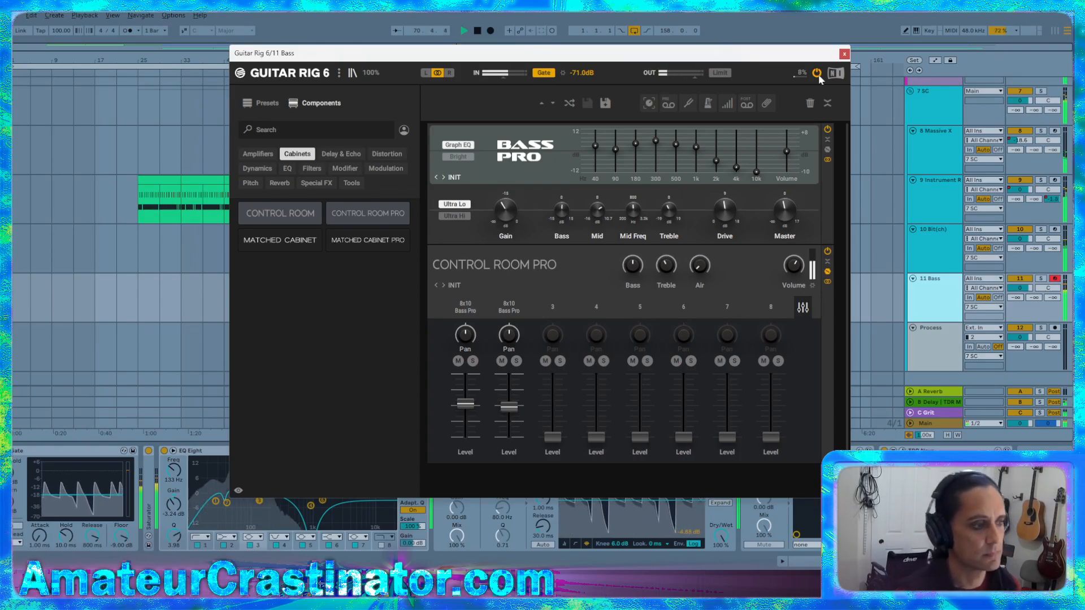
Close the Guitar Rig 6 window, toggle its device on the 11 Bass track for comparison, and stop playback
click(845, 55)
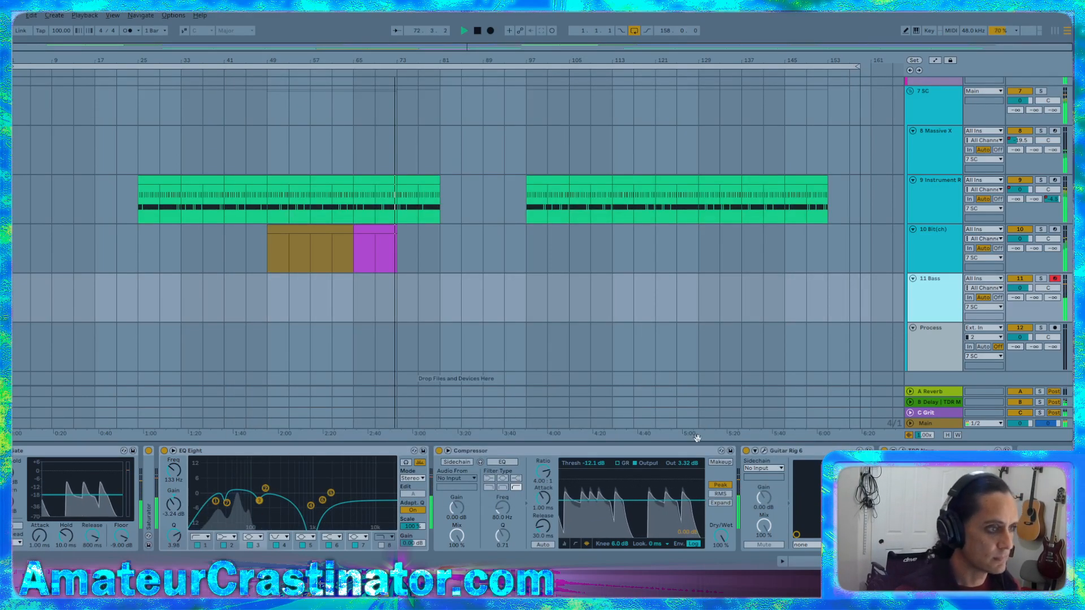
click(746, 451)
key(space)
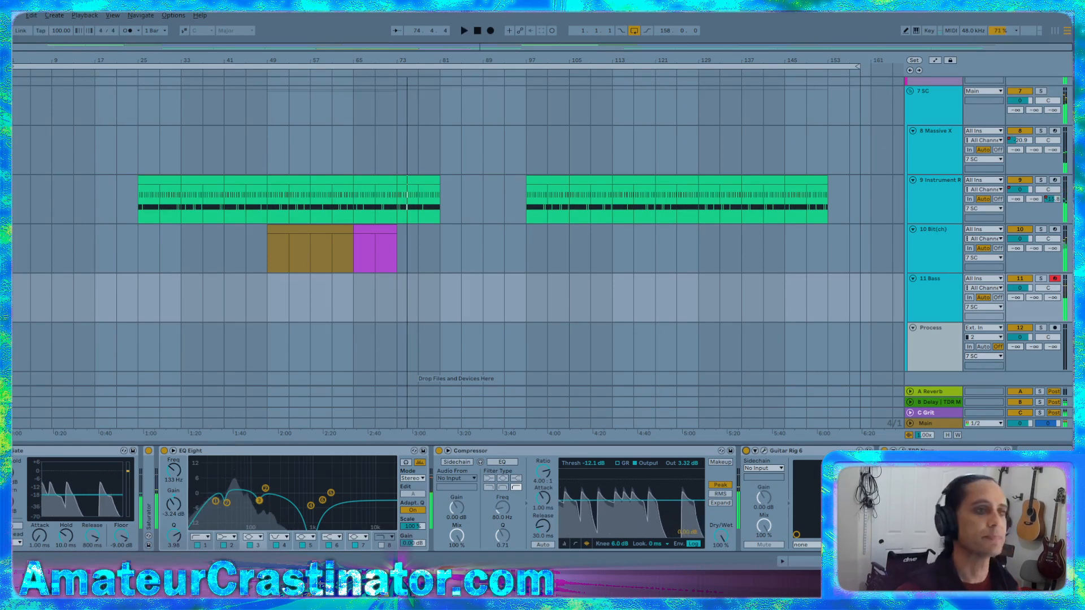